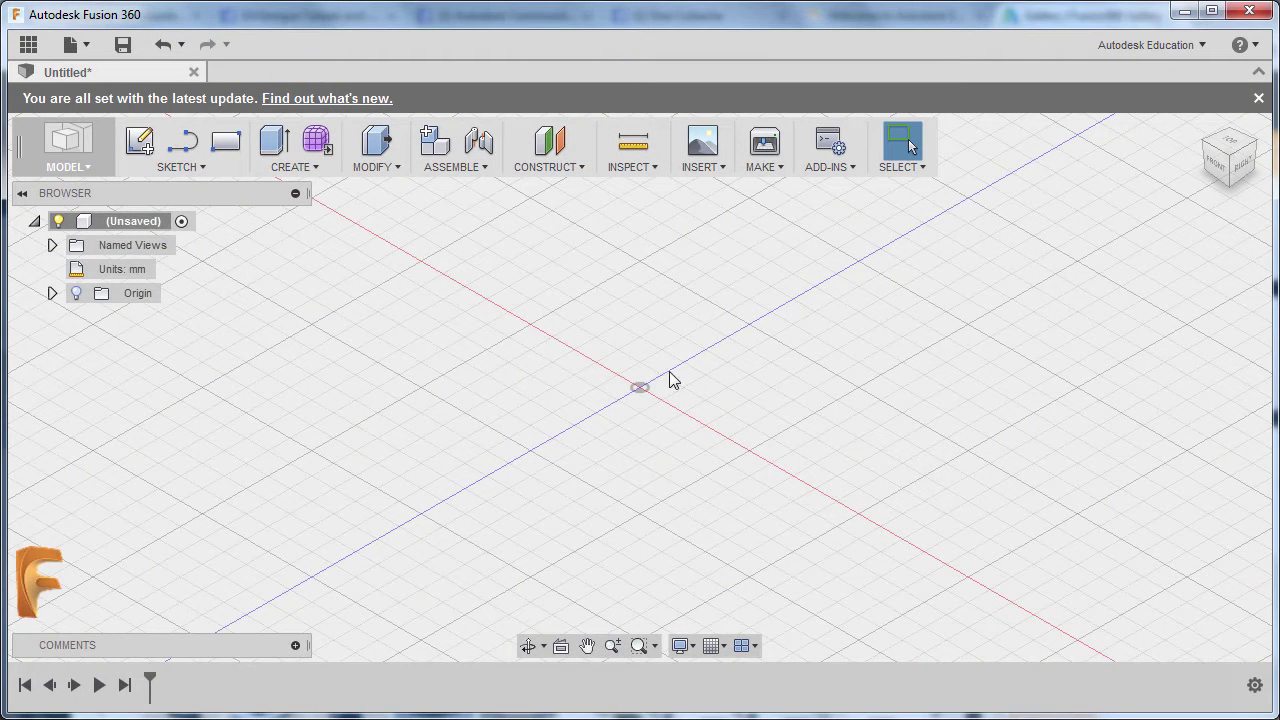
# Step: Attach the image challenge-of-the-month-july2016.jpg as a canvas on the front origin plane
pyautogui.click(717, 170)
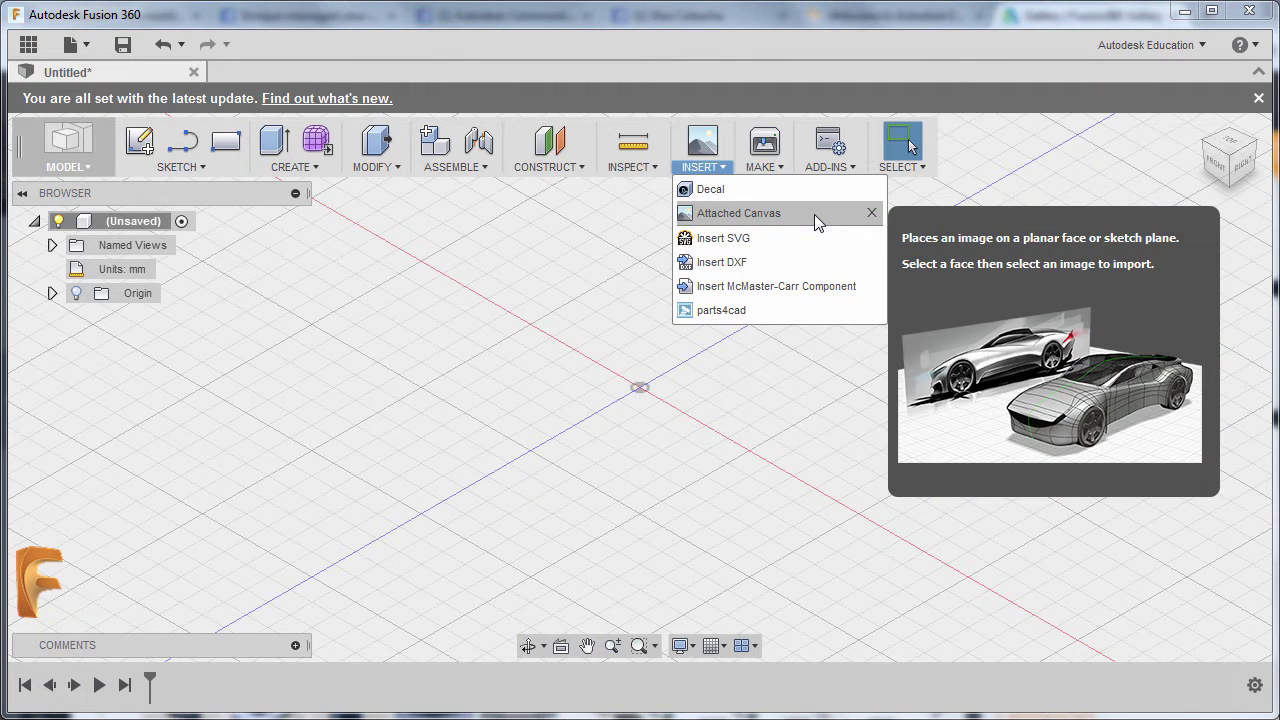
pyautogui.click(814, 214)
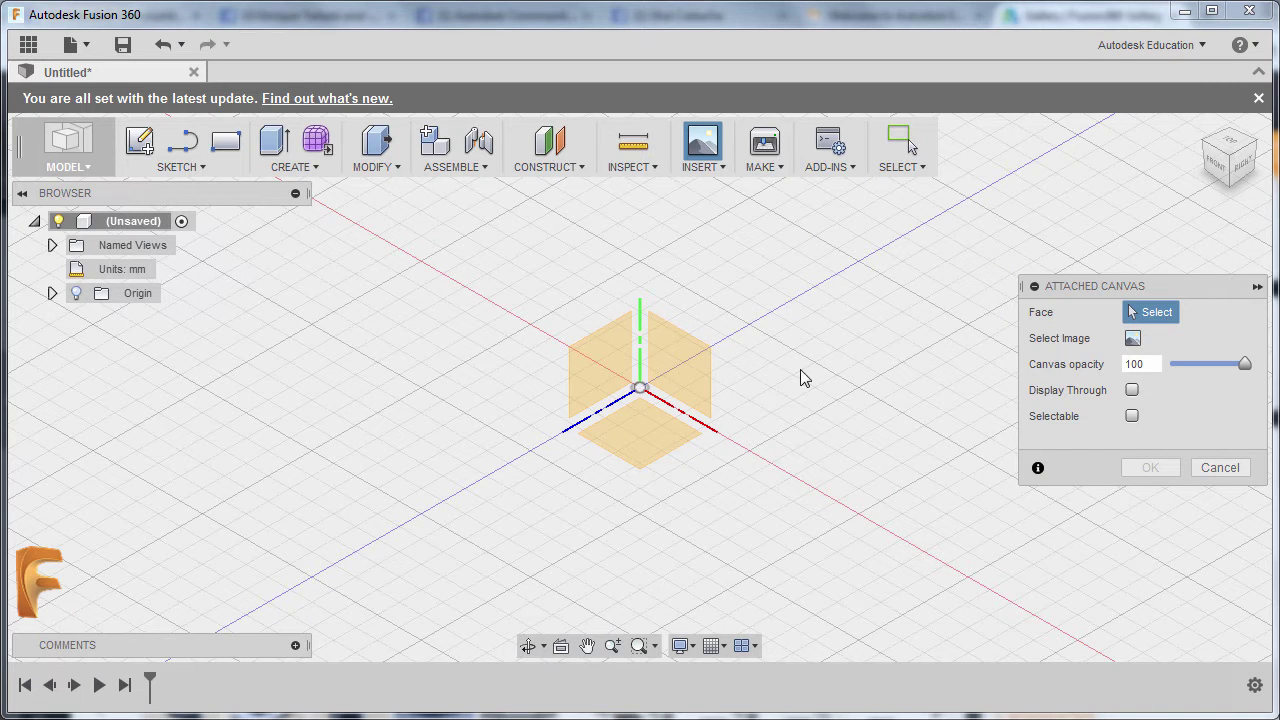
pyautogui.click(695, 372)
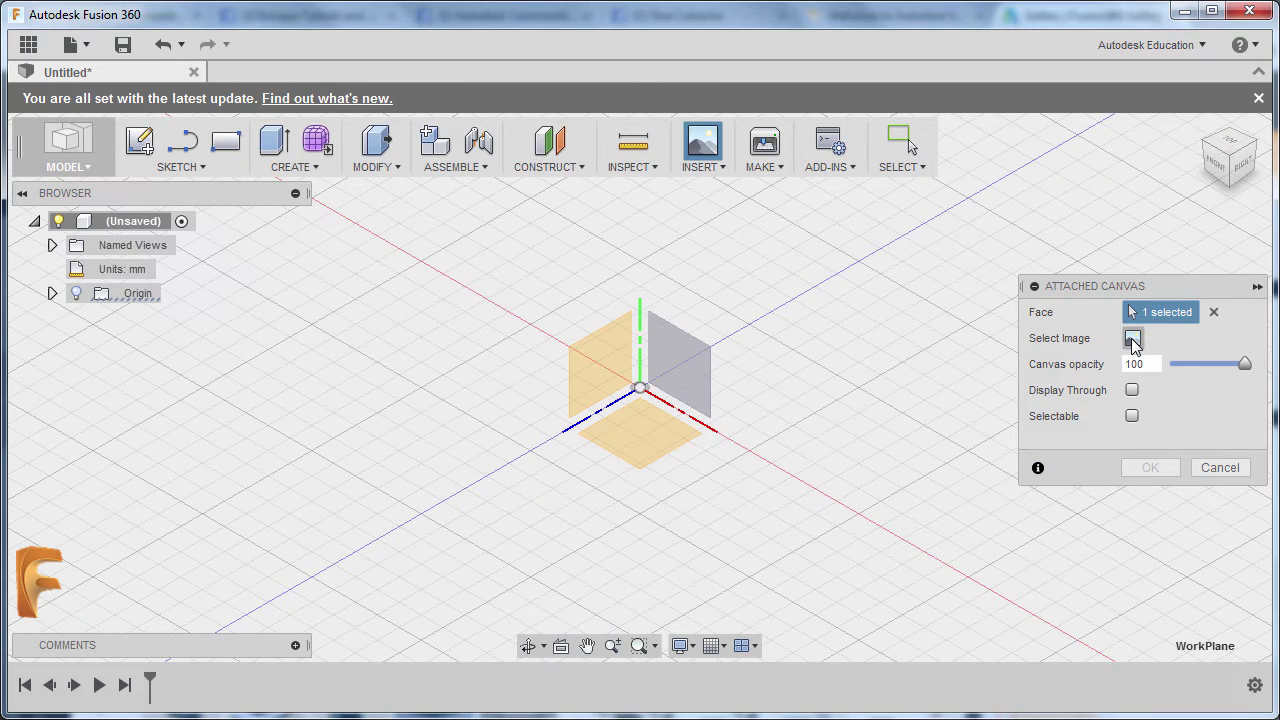
pyautogui.click(1133, 340)
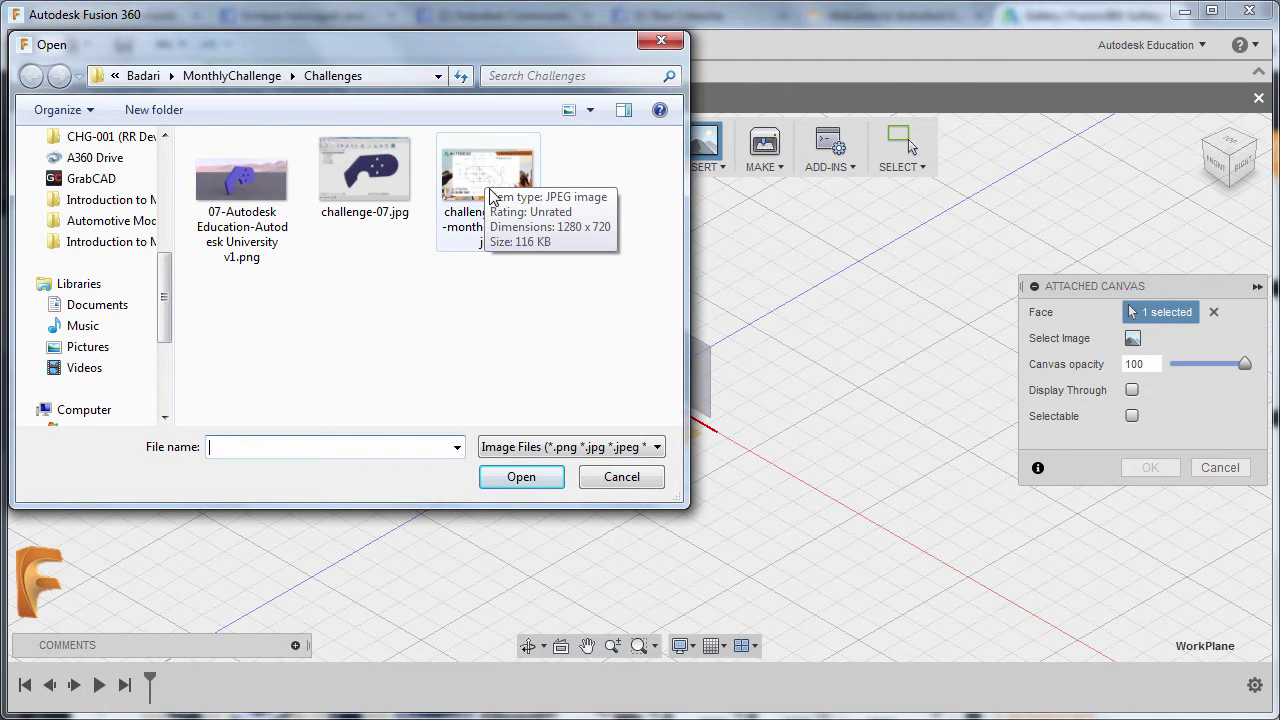
pyautogui.click(490, 190)
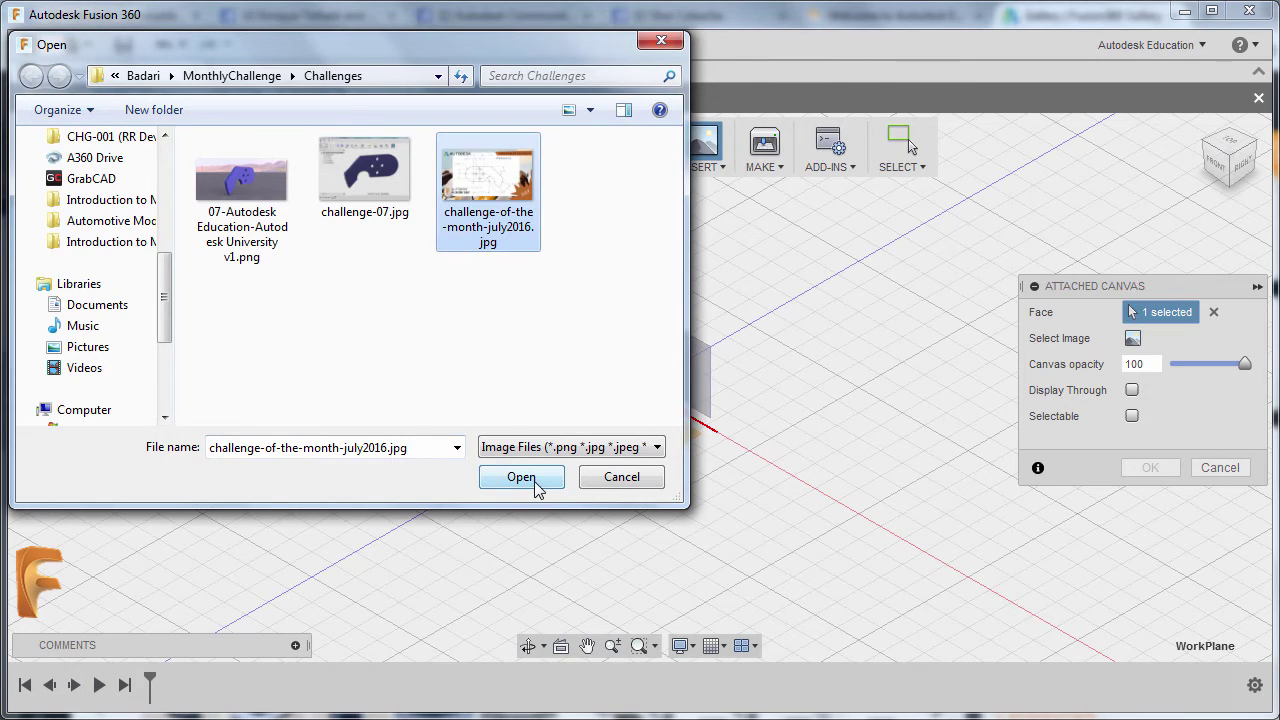
pyautogui.click(536, 485)
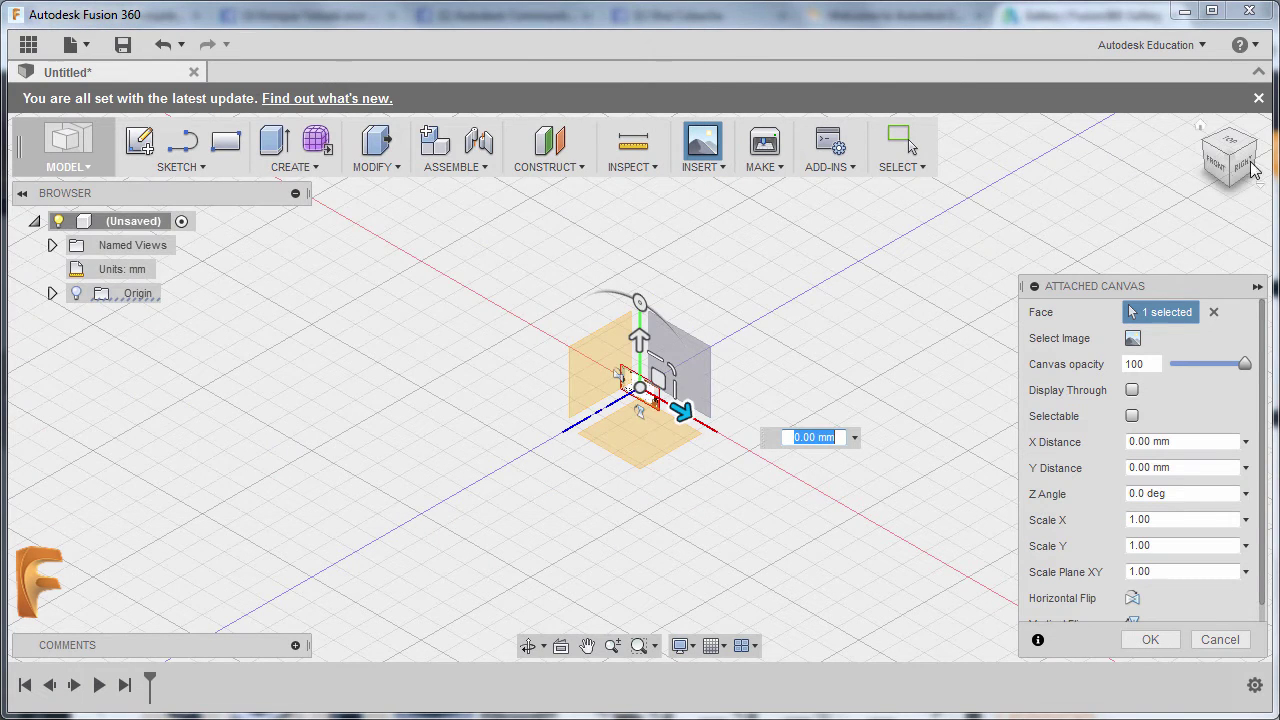
# Step: Scale the canvas uniformly in its plane by 5 and set its opacity to 74
pyautogui.click(1215, 162)
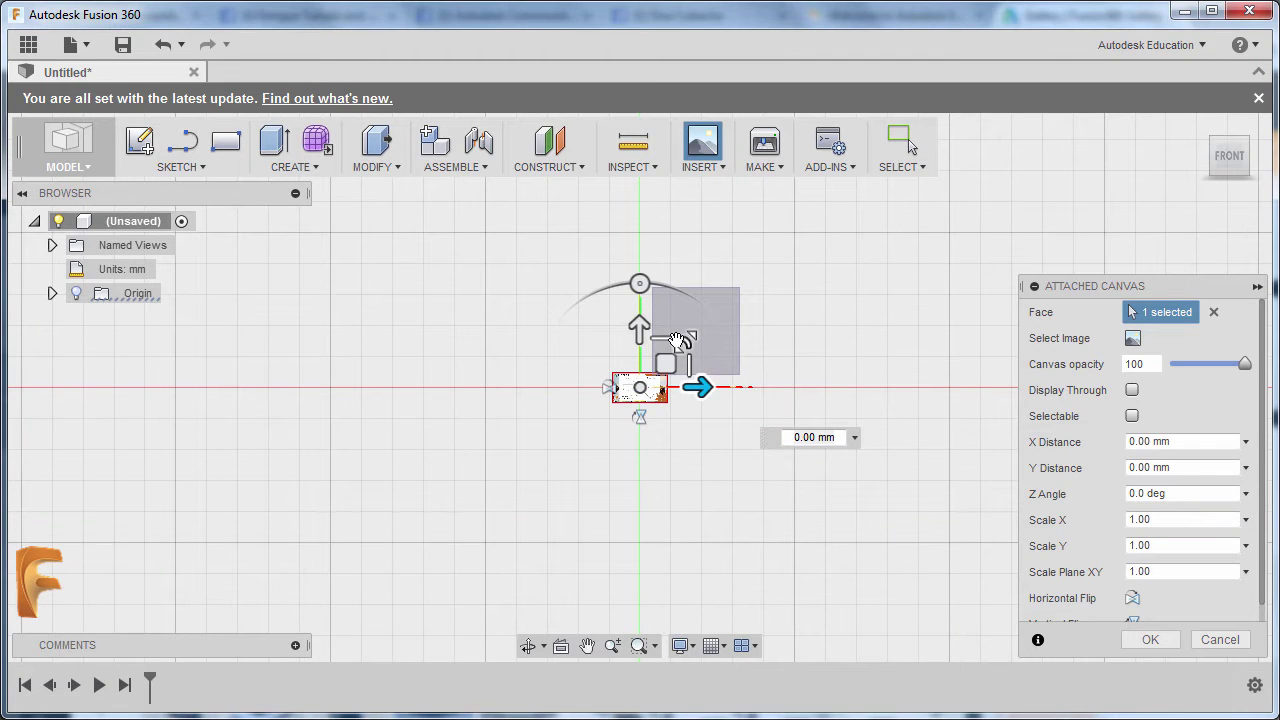
pyautogui.moveTo(677, 341); pyautogui.dragTo(1008, 112)
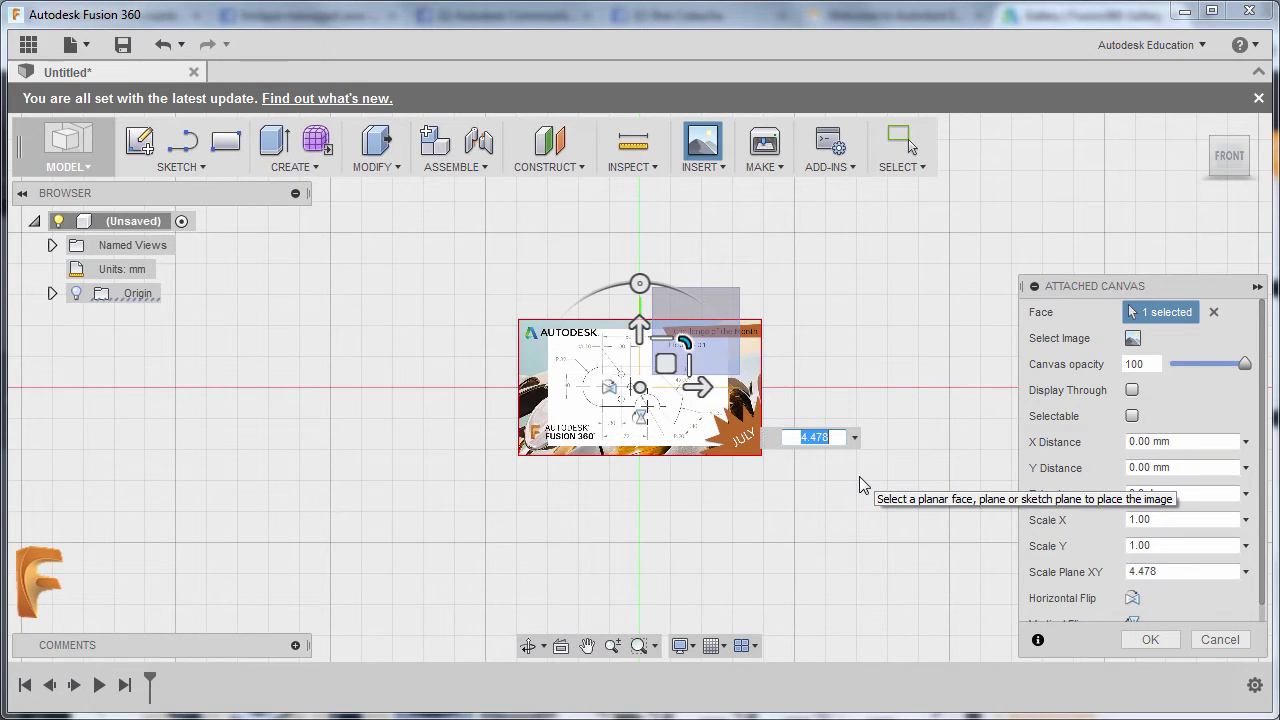
pyautogui.write('5')
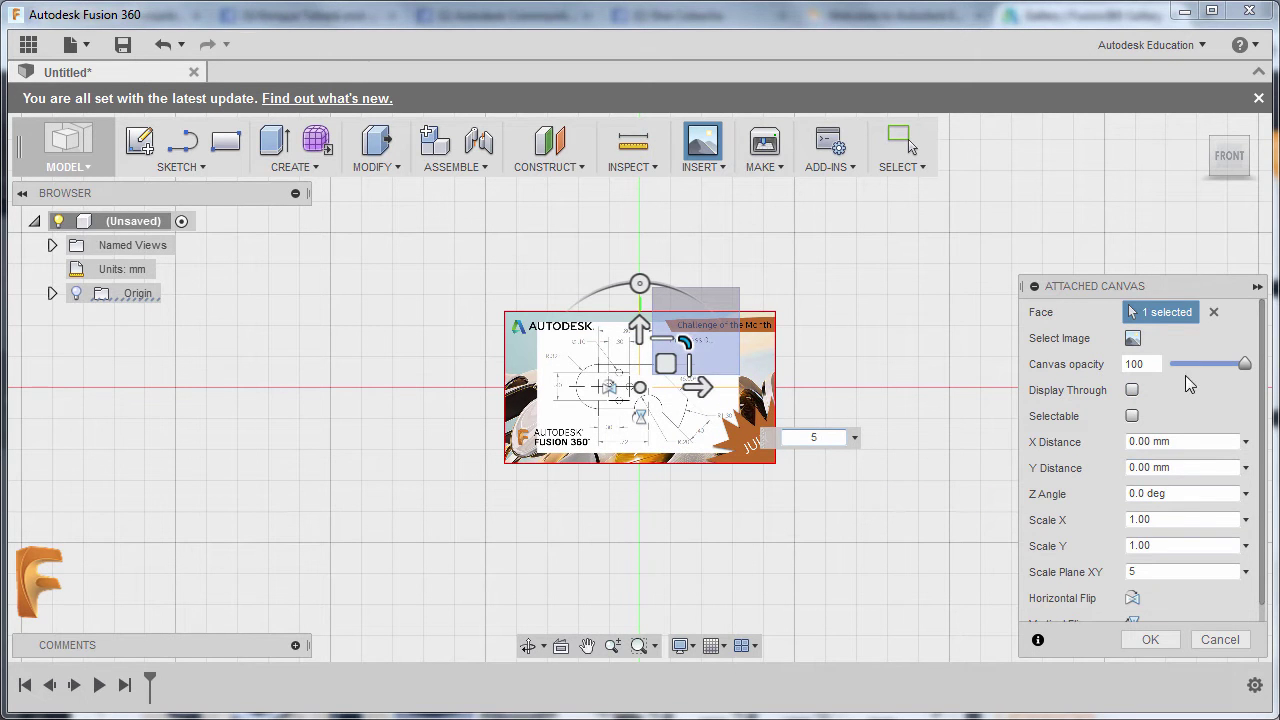
pyautogui.moveTo(1245, 364); pyautogui.dragTo(1226, 366)
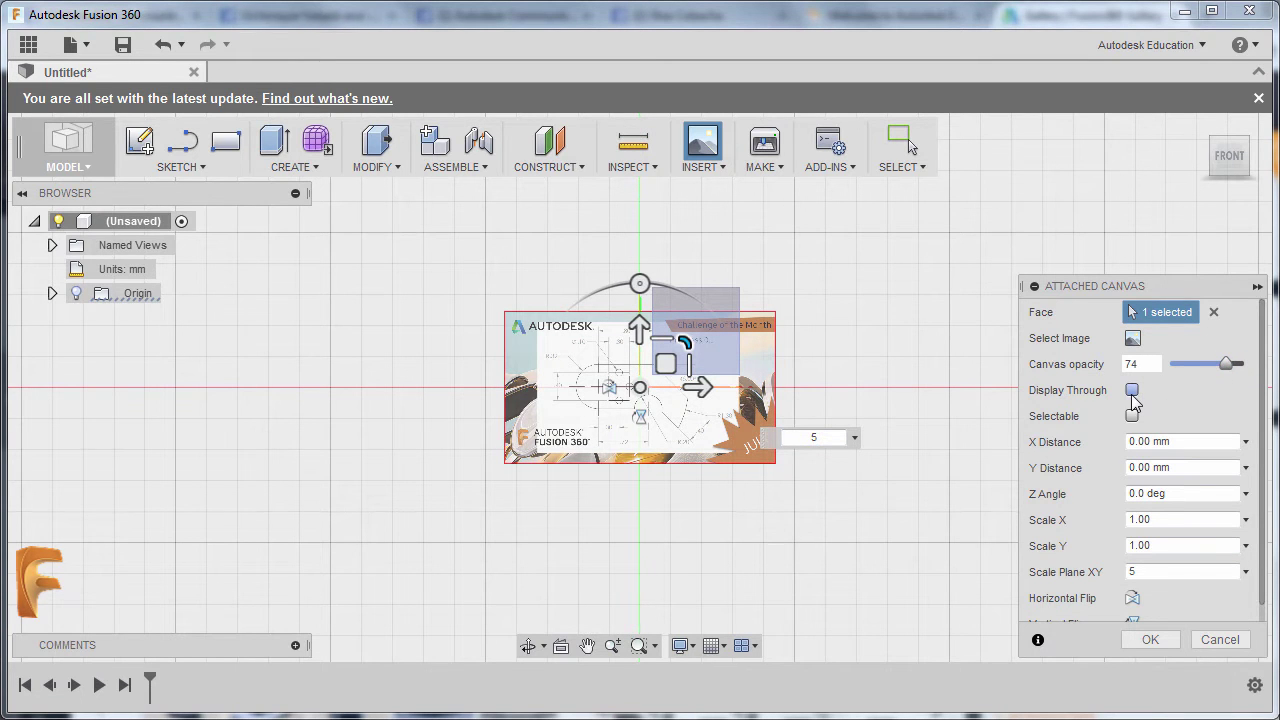
pyautogui.click(1145, 640)
# Step: Start a circle sketch on the front origin plane, leaving empty space beside the canvas for drawing
pyautogui.scroll(8, 603, 392)
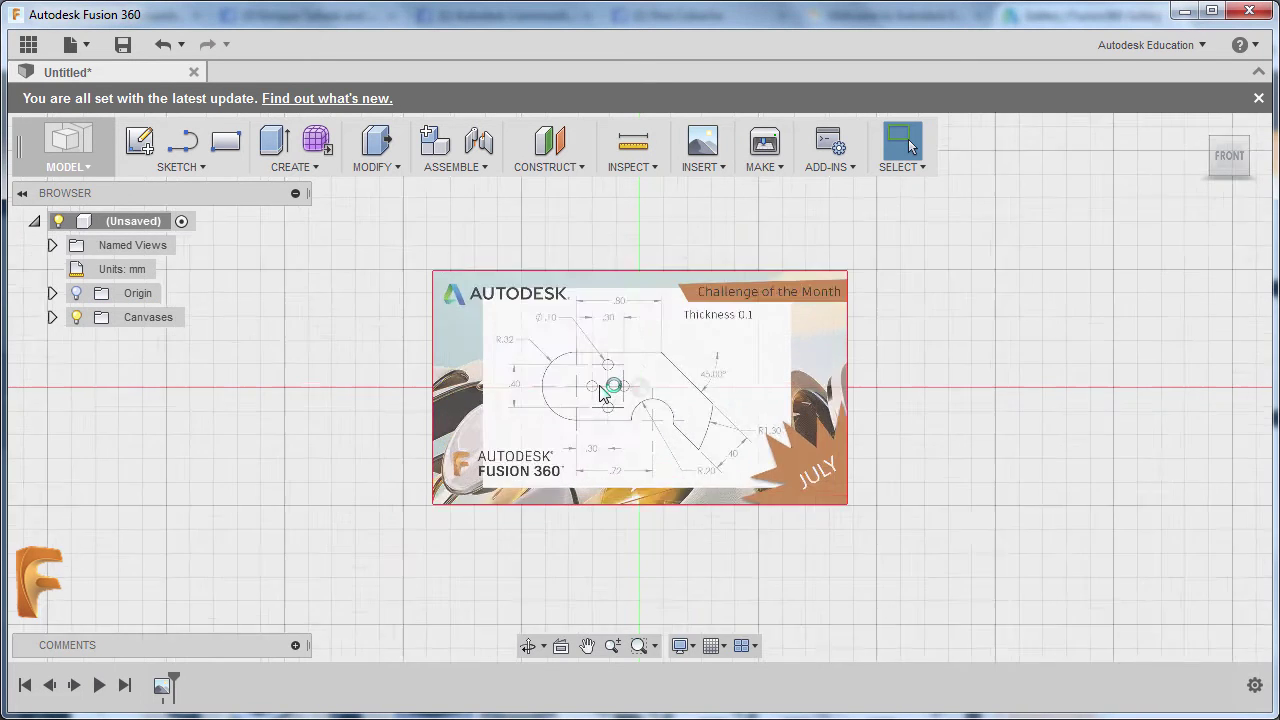
pyautogui.scroll(-5, 590, 400)
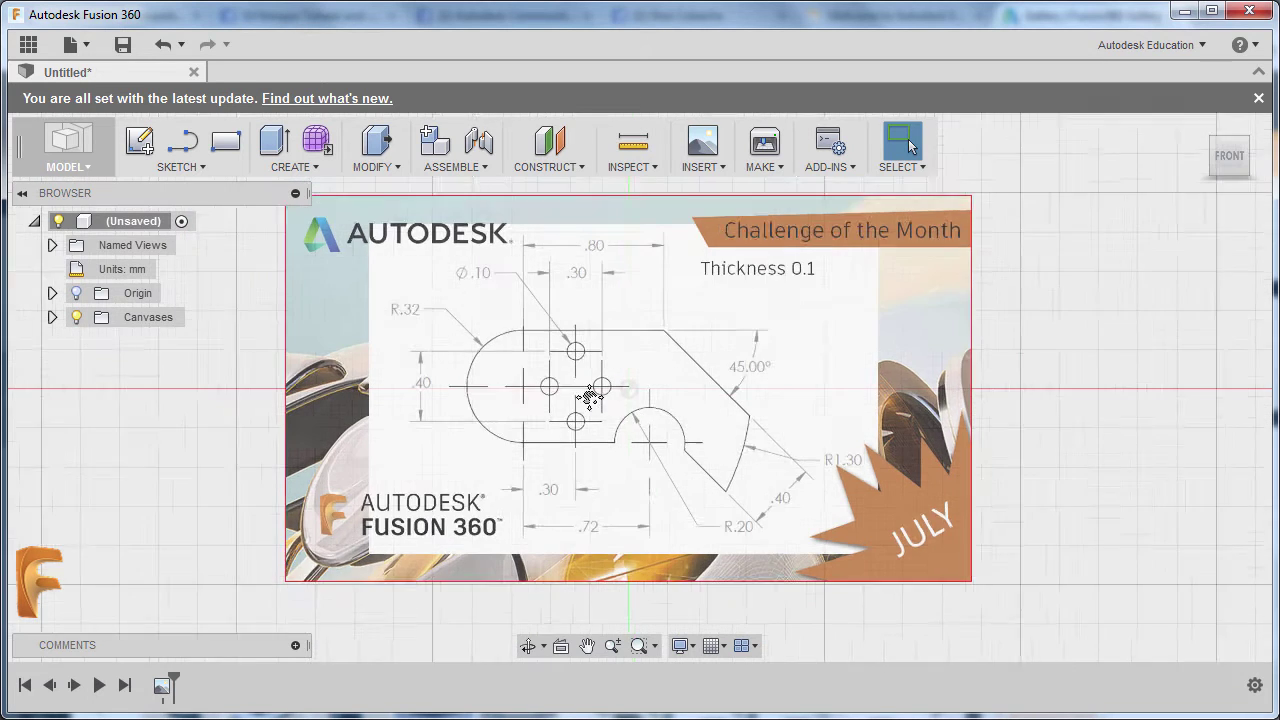
pyautogui.moveTo(609, 420); pyautogui.dragTo(878, 388, button='middle')
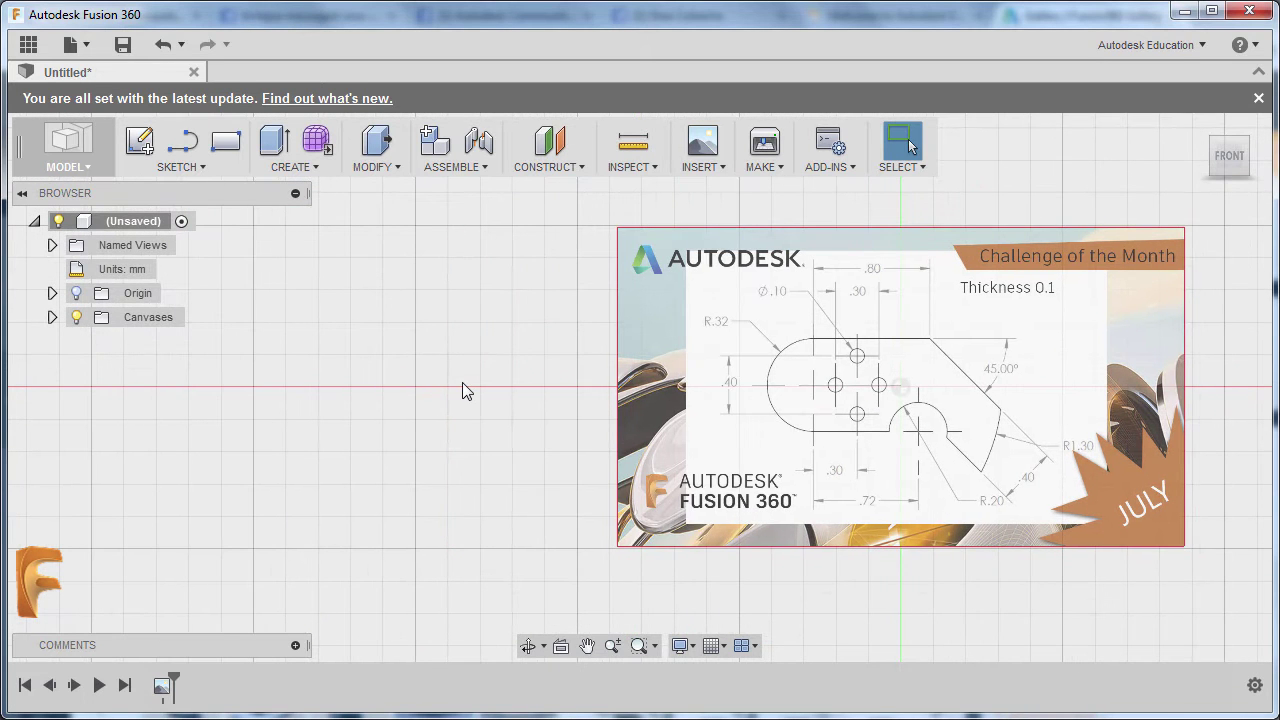
pyautogui.moveTo(466, 389); pyautogui.dragTo(535, 393, button='middle')
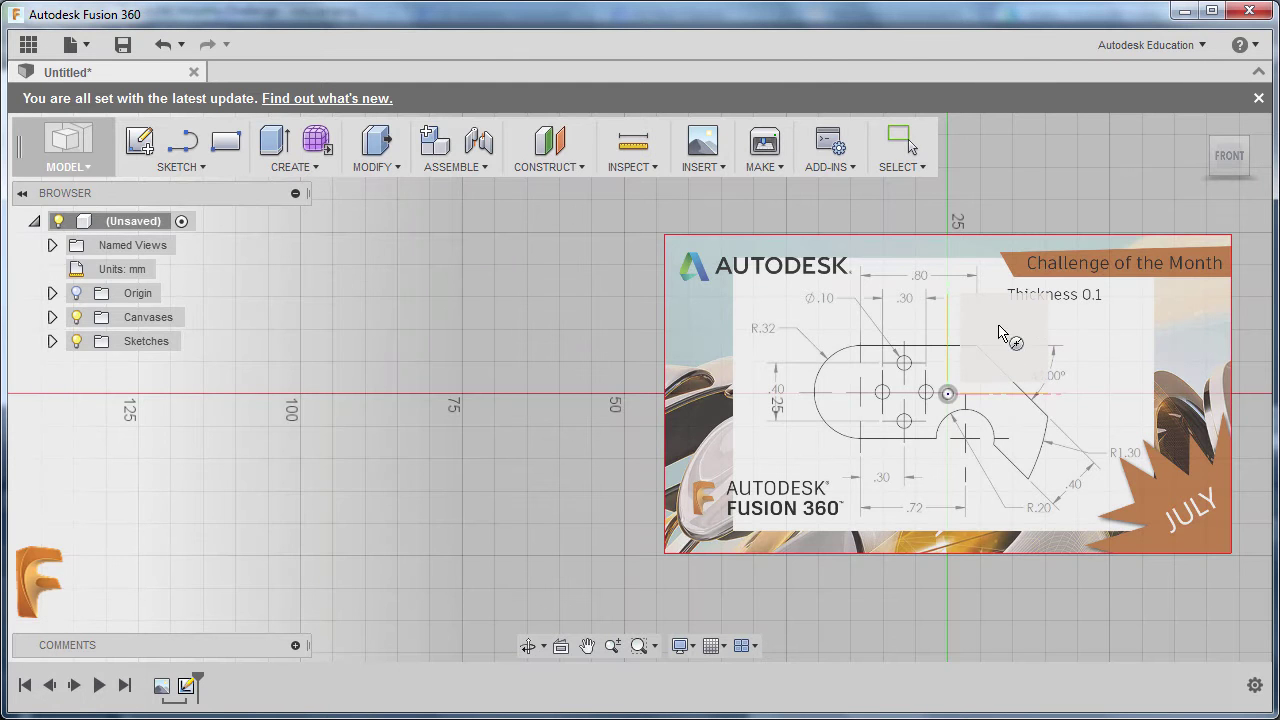
pyautogui.click(1010, 333)
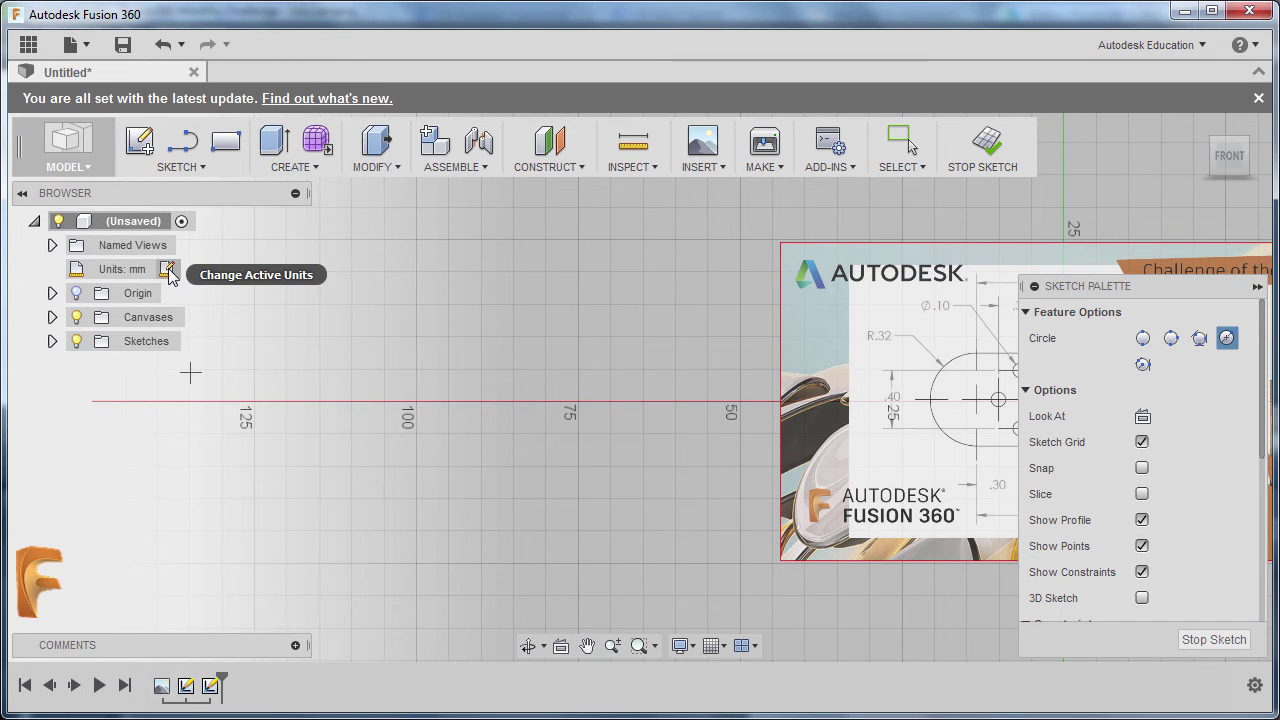
# Step: Change the document's active units to inches
pyautogui.click(168, 270)
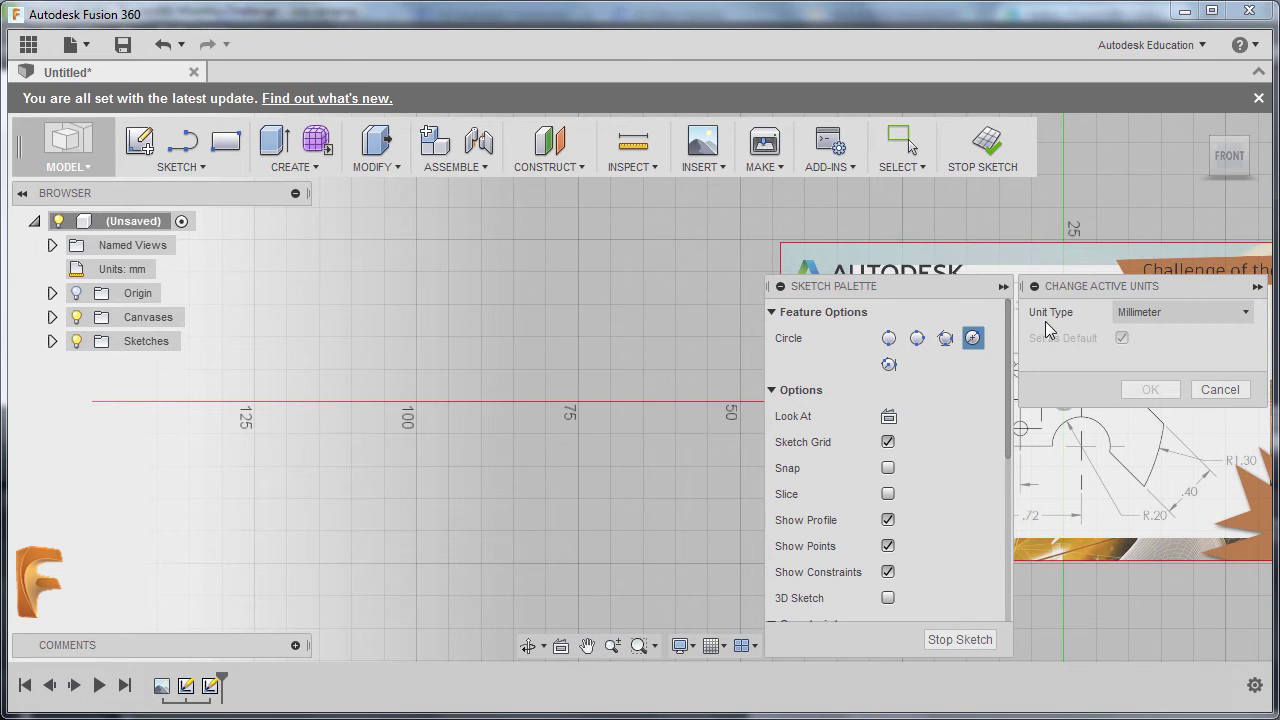
pyautogui.click(1206, 316)
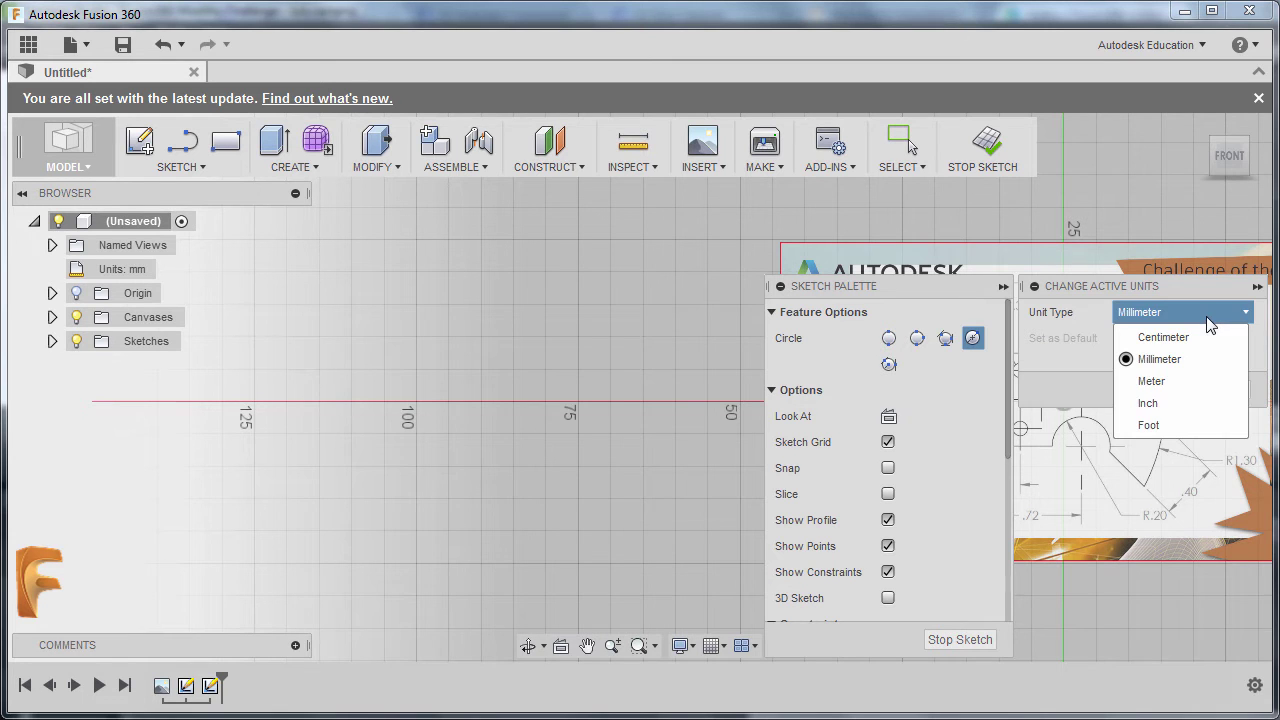
pyautogui.click(1175, 402)
pyautogui.click(1159, 390)
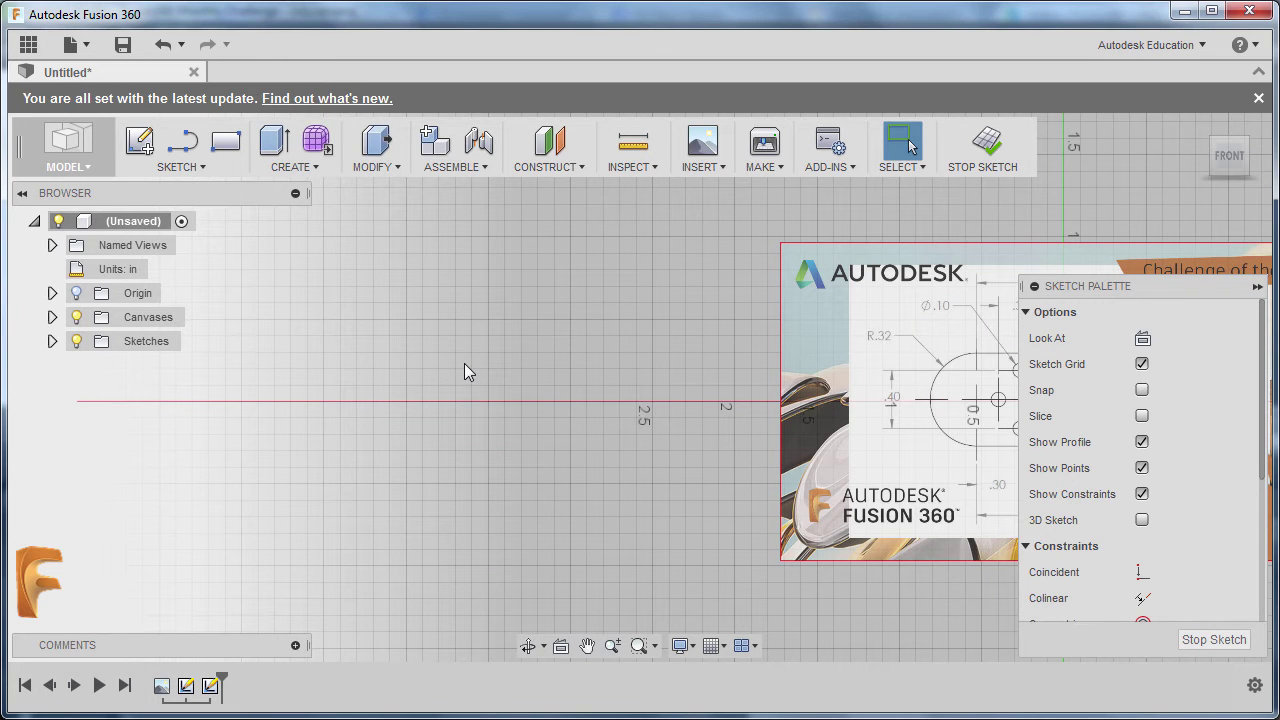
# Step: Sketch a circle in the empty area beside the canvas with a diameter of .32*2 in
pyautogui.press('c')
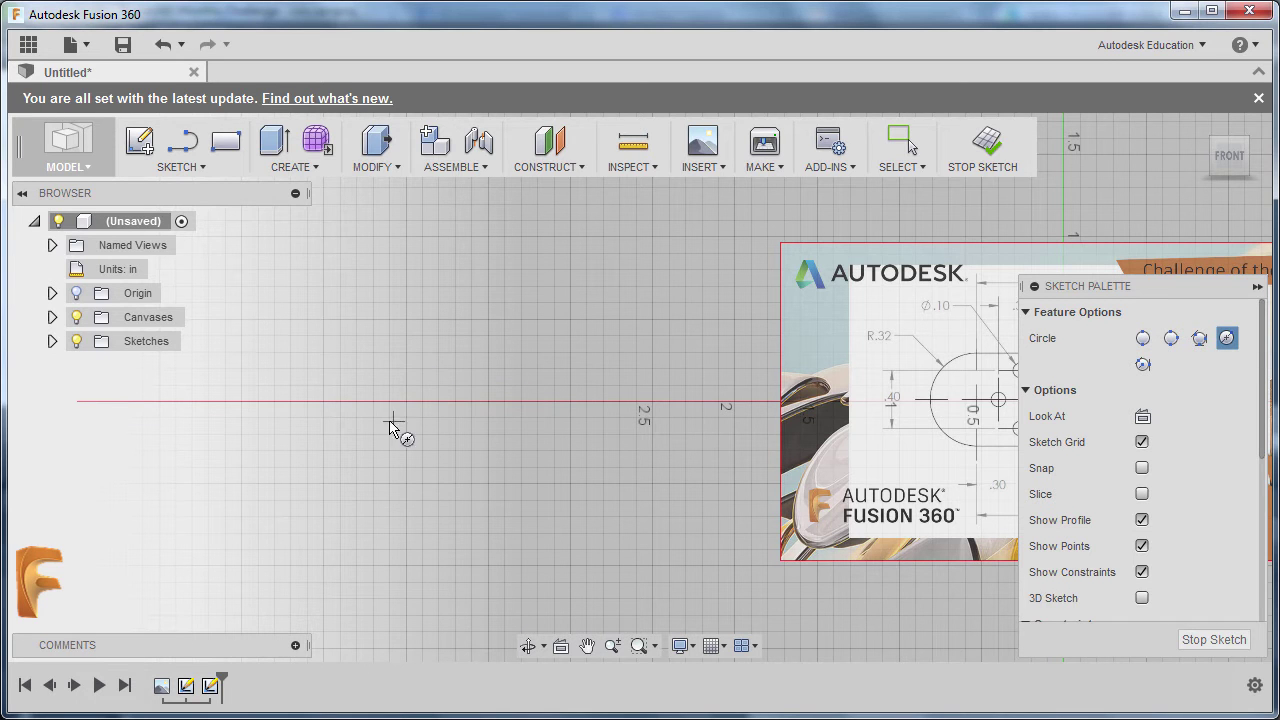
pyautogui.click(367, 383)
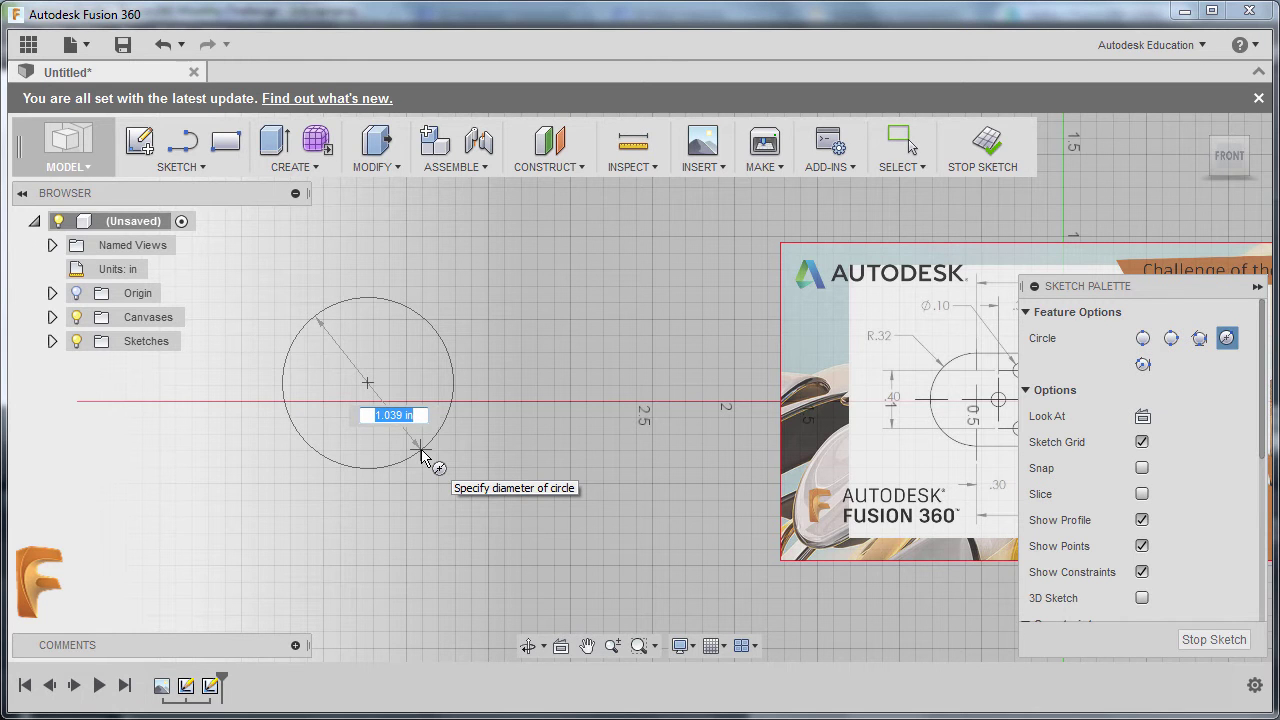
pyautogui.write('.32*2')
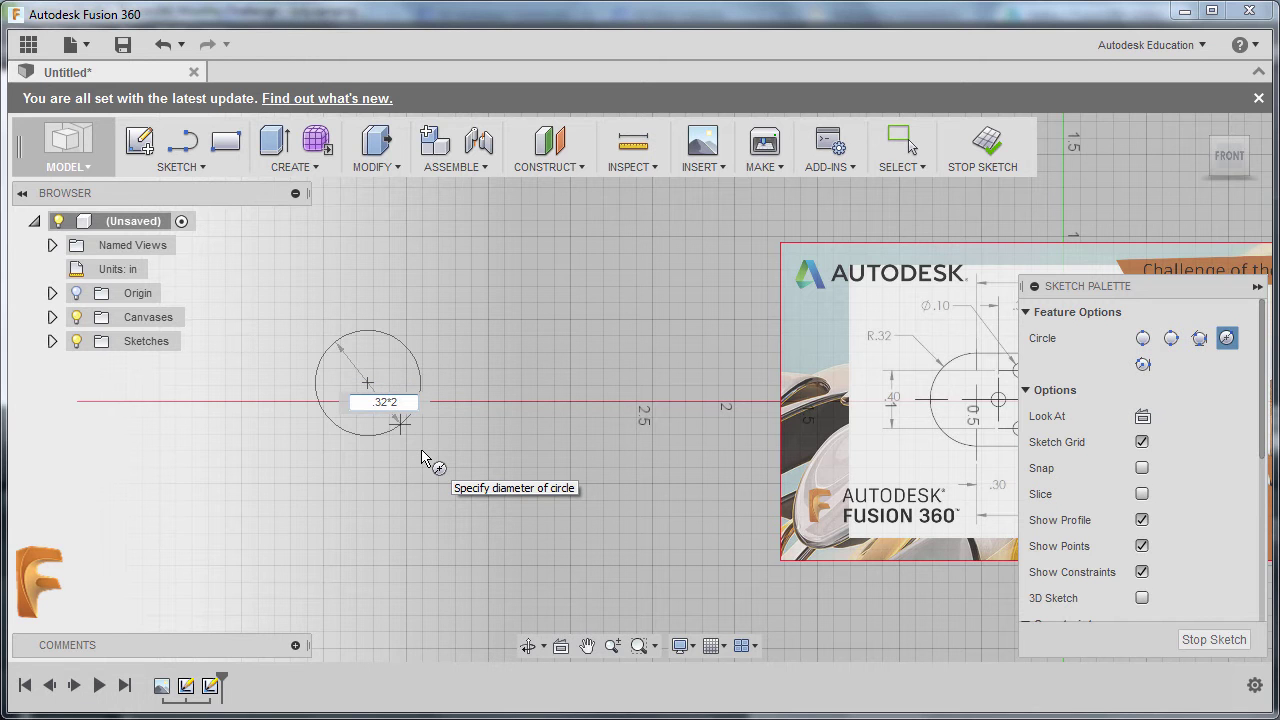
pyautogui.press('Tab')
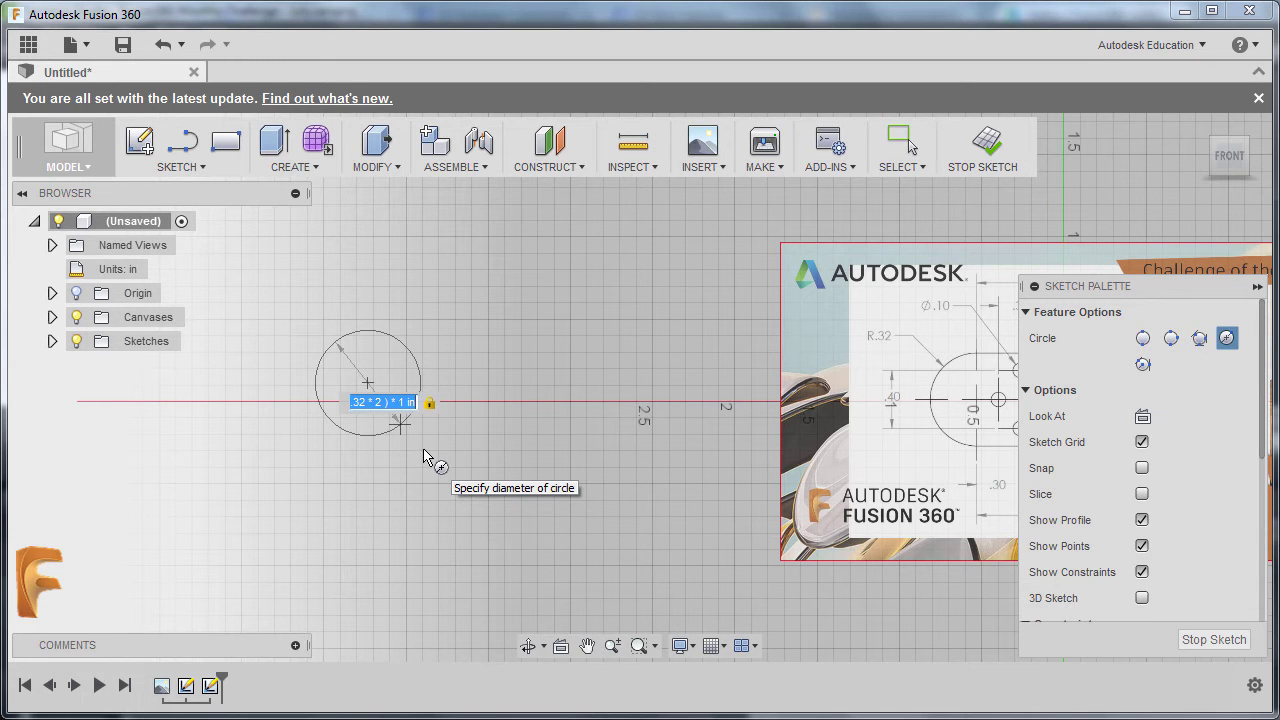
pyautogui.press('Return')
pyautogui.press('Escape')
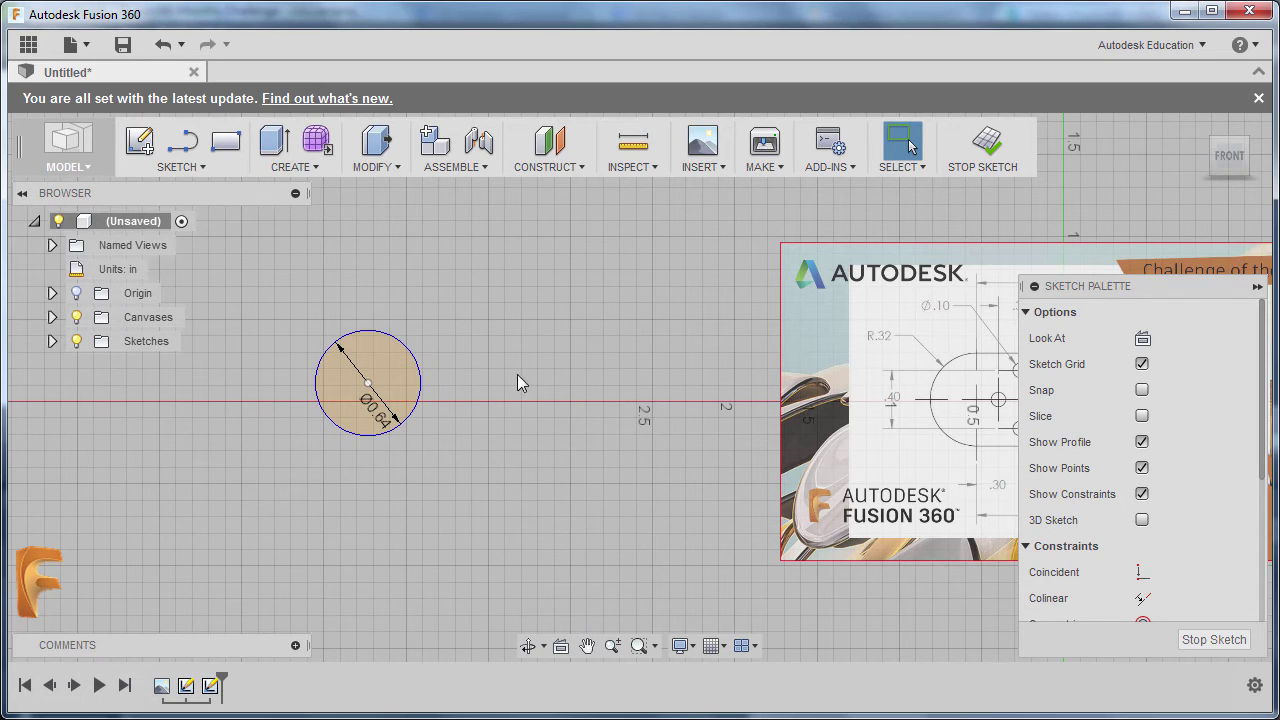
# Step: Draw a 0.8 in horizontal line extending from the circle's top point toward the canvas
pyautogui.moveTo(590, 370); pyautogui.dragTo(480, 365, button='middle')
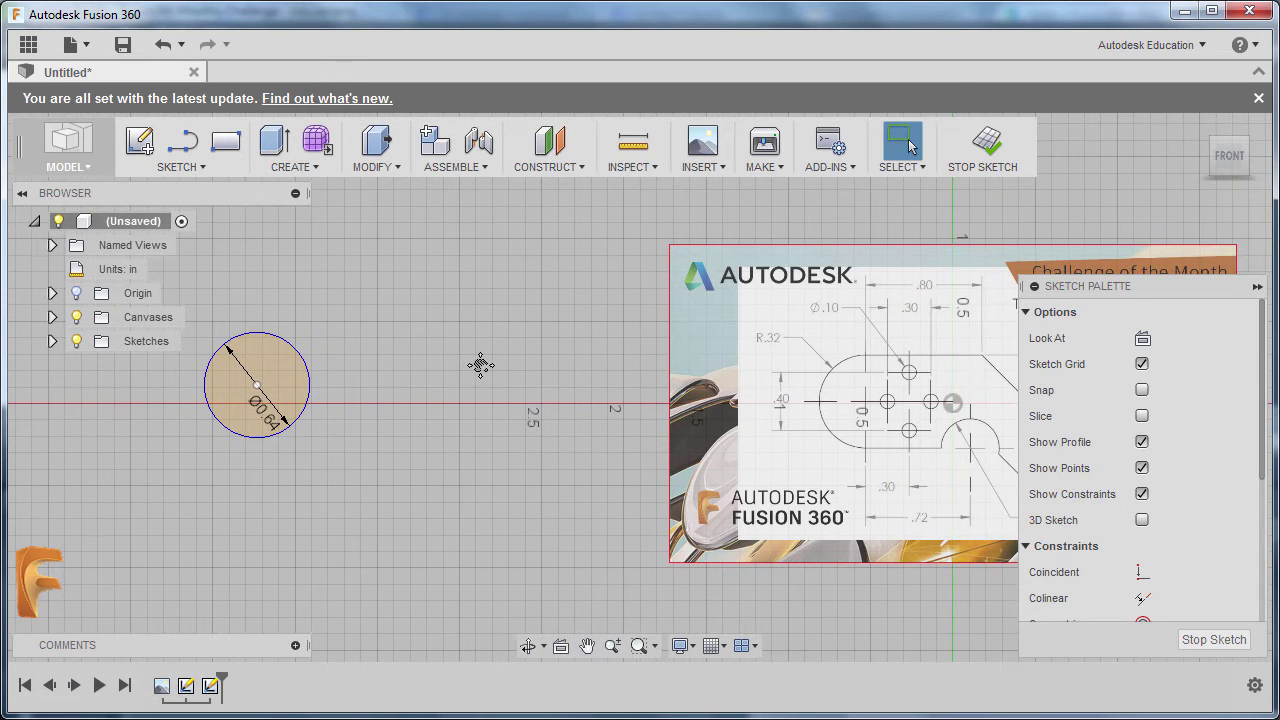
pyautogui.press('l')
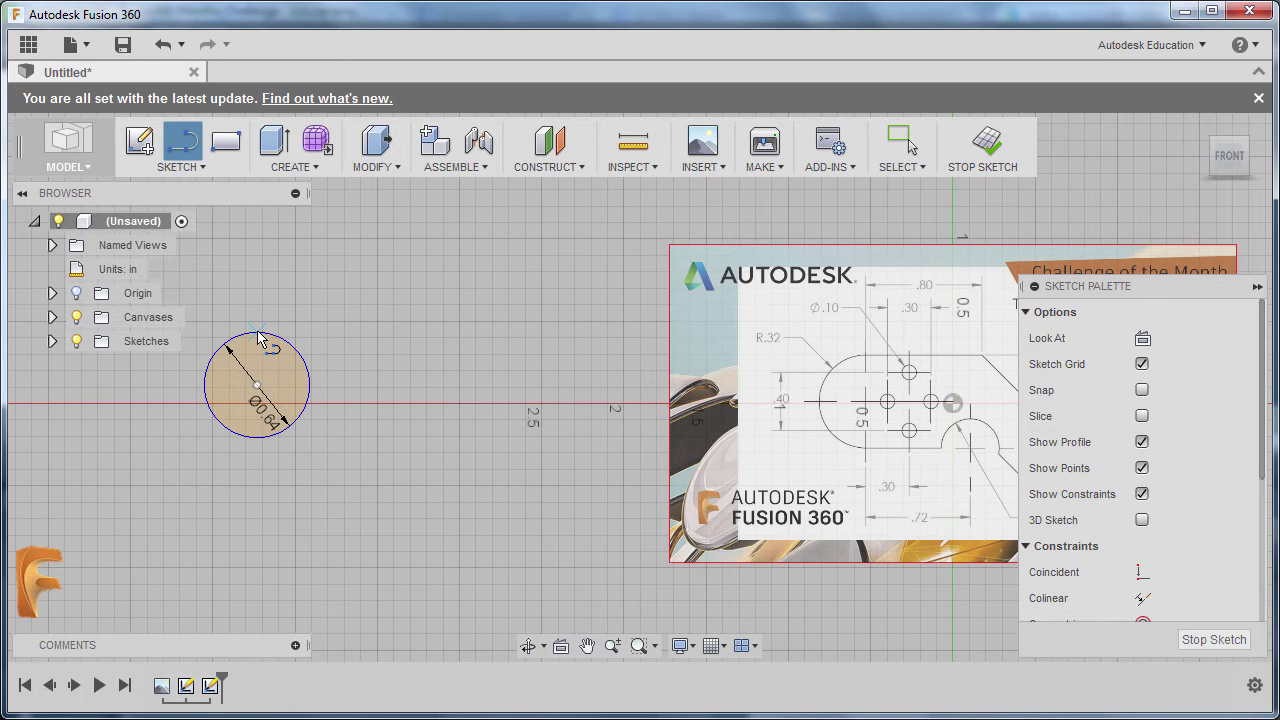
pyautogui.click(258, 333)
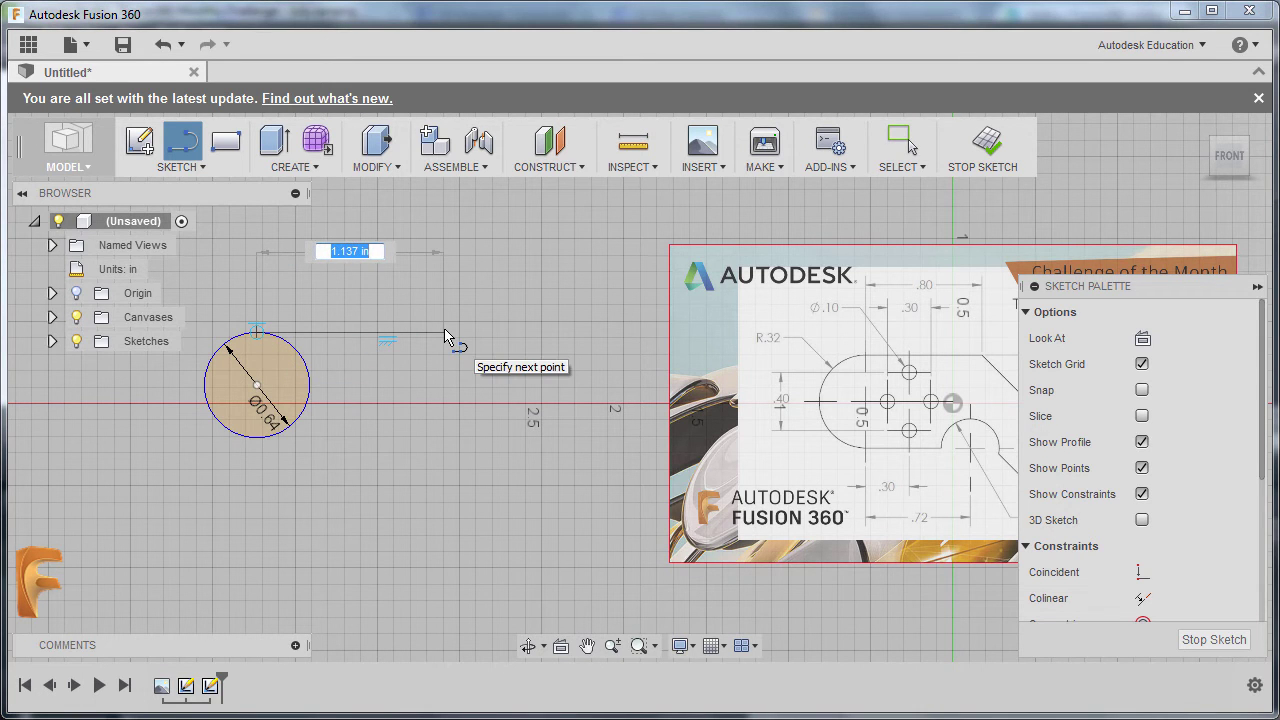
pyautogui.press('BackSpace')
pyautogui.write('.8')
pyautogui.press('Tab')
pyautogui.press('Return')
pyautogui.press('Escape')
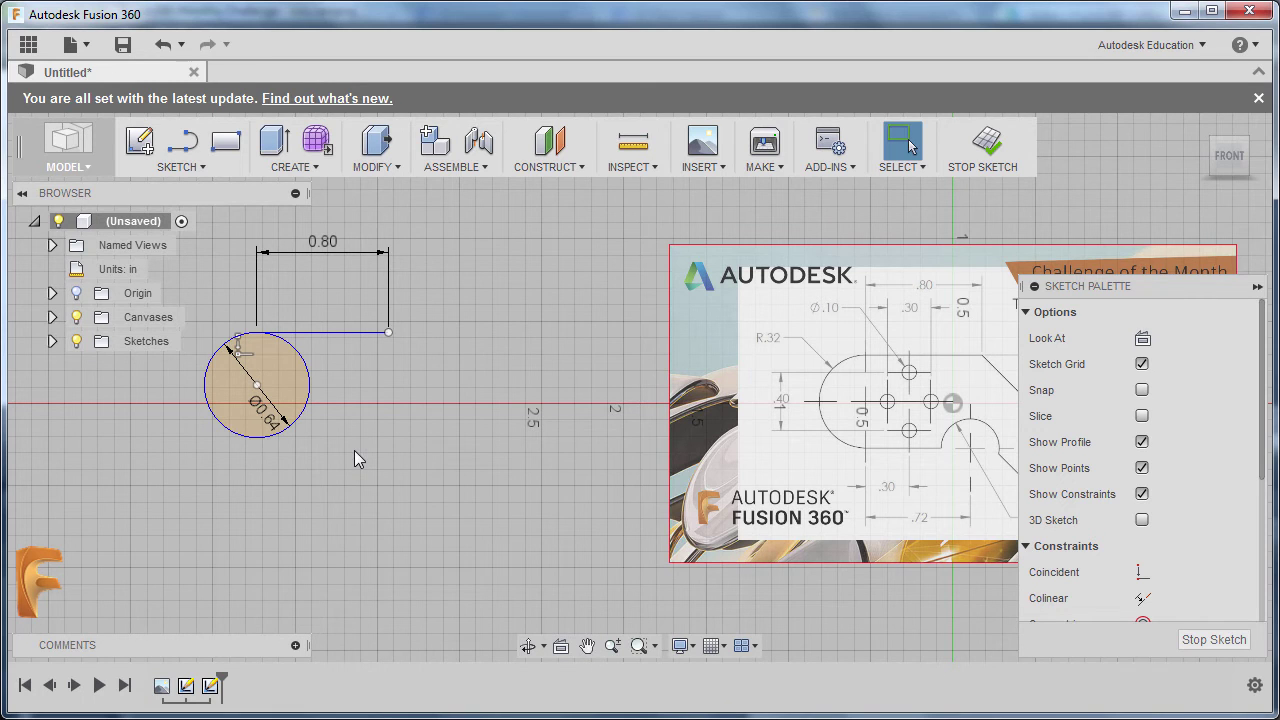
# Step: Draw a horizontal line from the circle's bottom point toward the canvas, slightly shorter than the upper line
pyautogui.press('l')
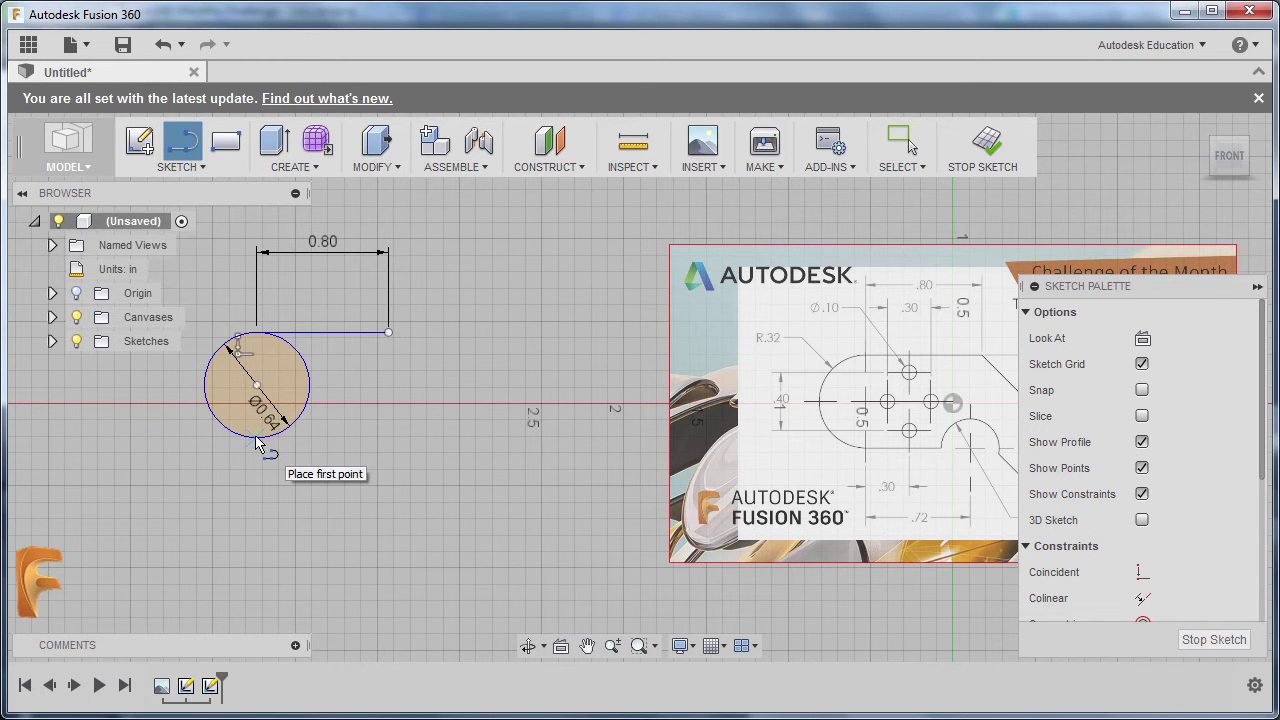
pyautogui.click(256, 437)
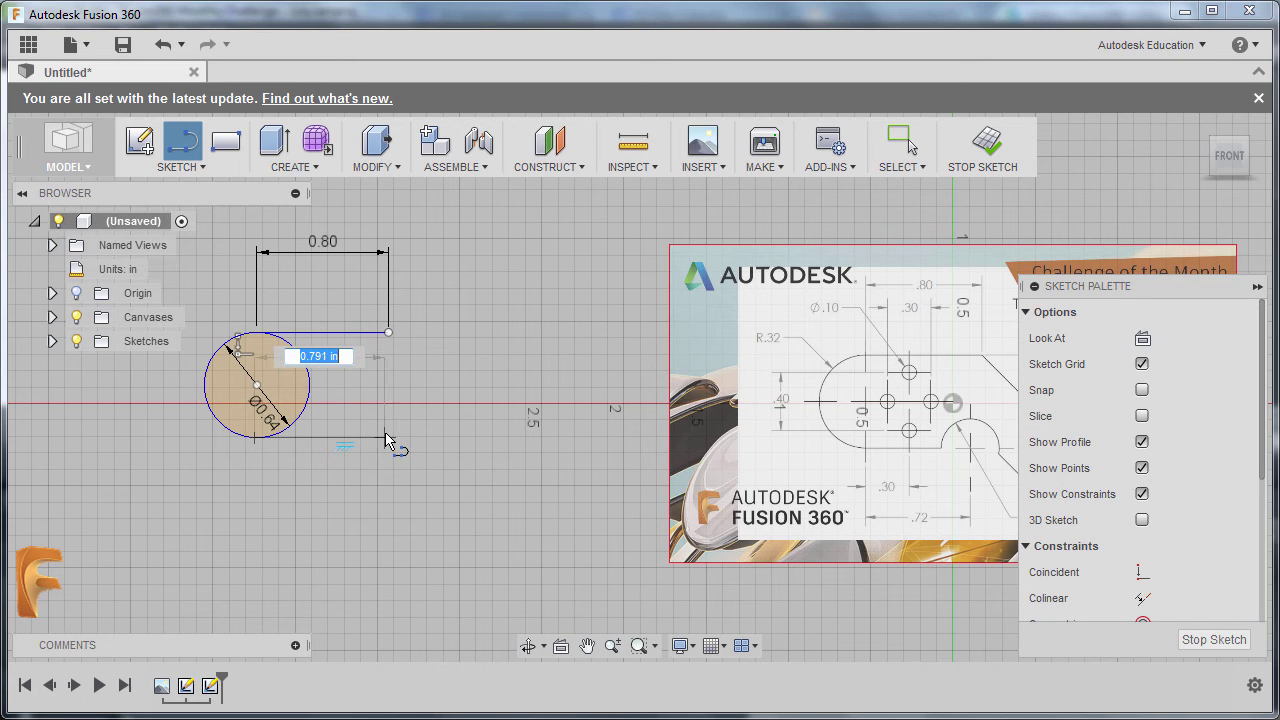
pyautogui.click(370, 438)
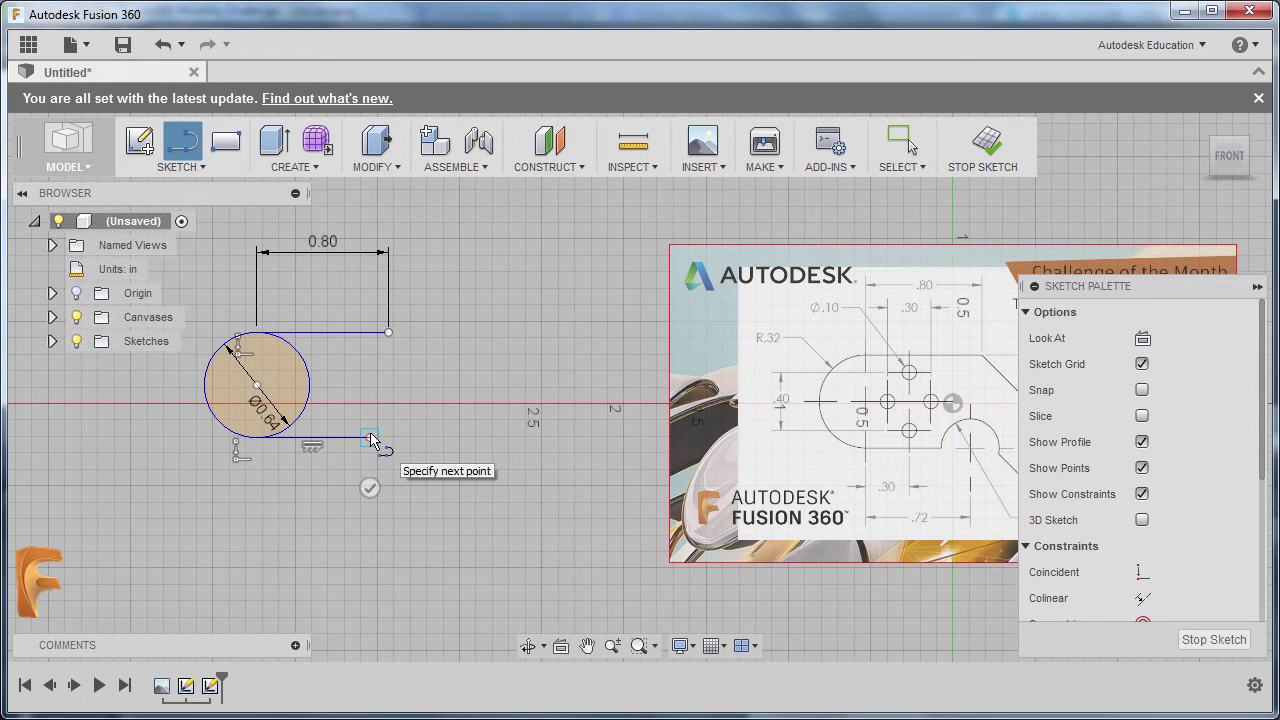
pyautogui.moveTo(370, 438); pyautogui.dragTo(411, 402)
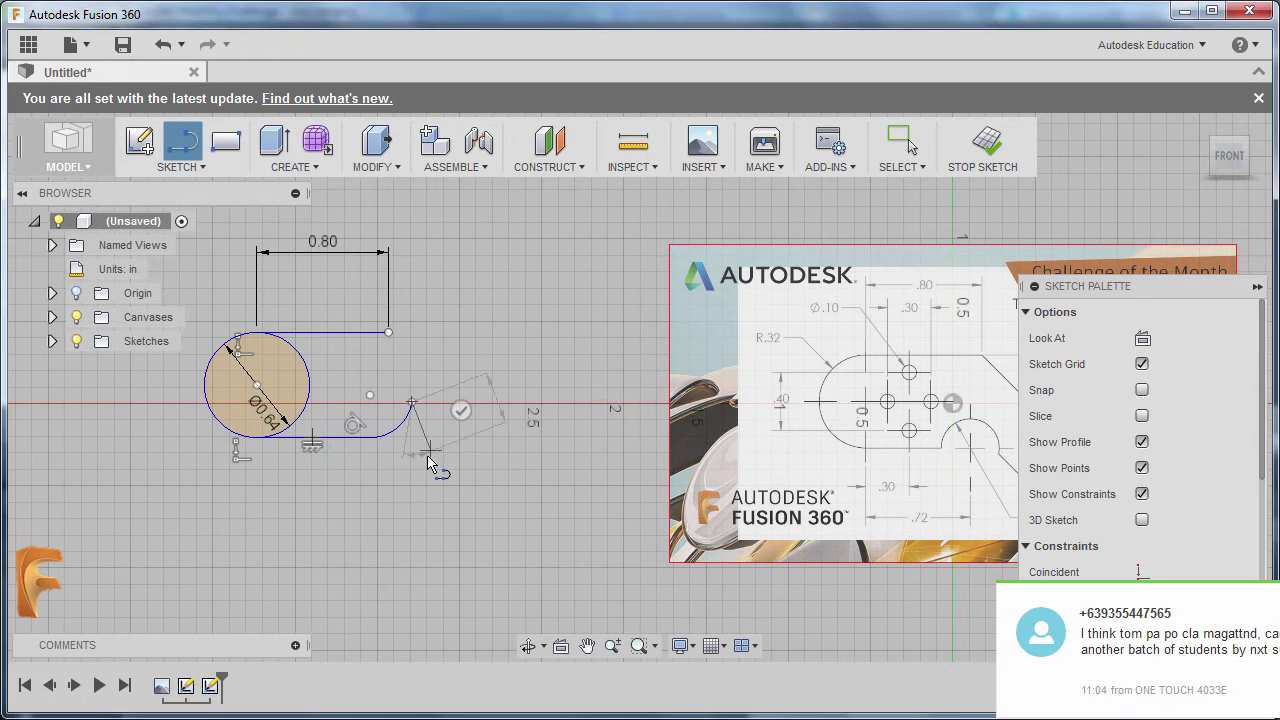
pyautogui.press('Escape')
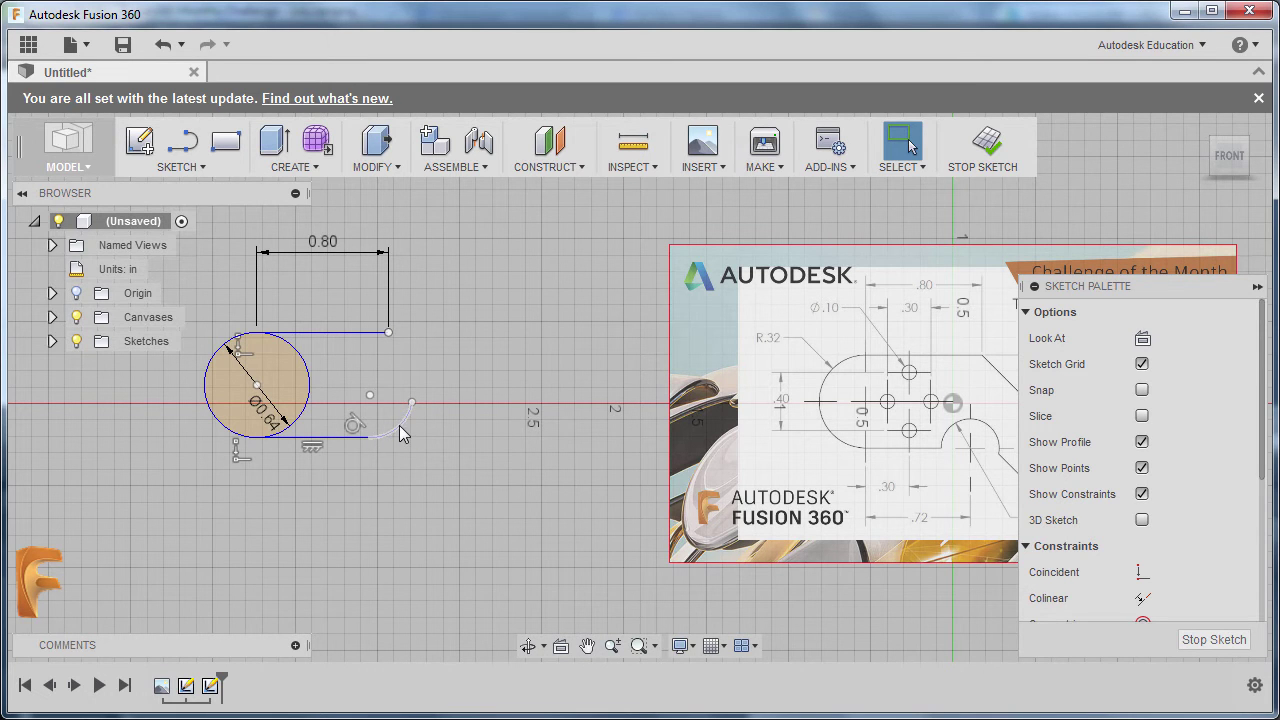
pyautogui.click(399, 425)
pyautogui.press('Delete')
# Step: Sketch an upward-bulging three-point arc with a radius of about 0.29 in, starting at the lower line's free end
pyautogui.press('s')
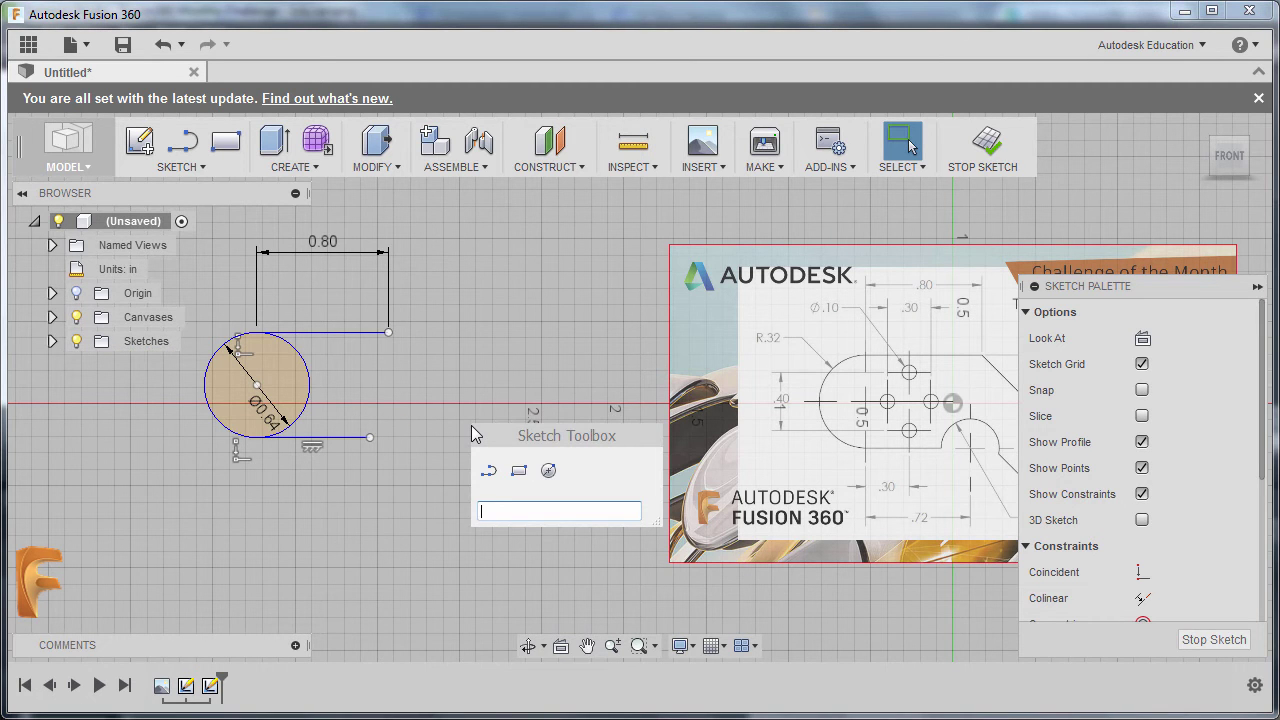
pyautogui.write('arc')
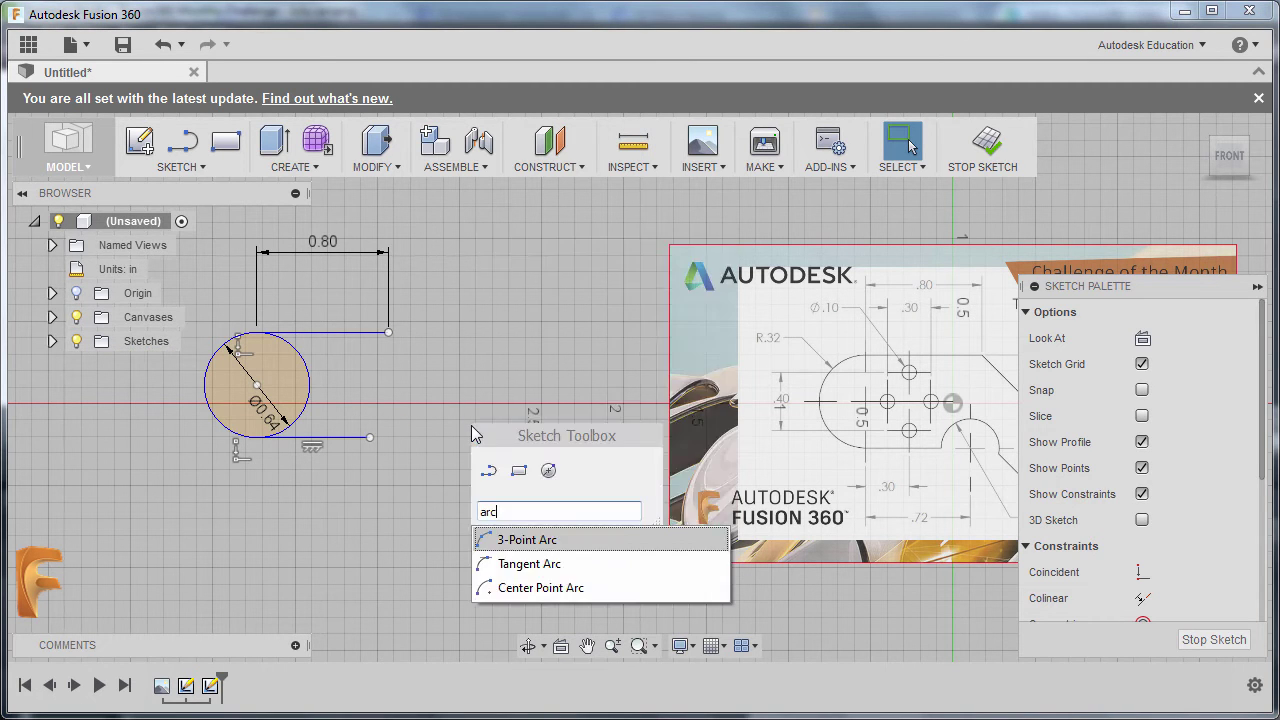
pyautogui.click(513, 545)
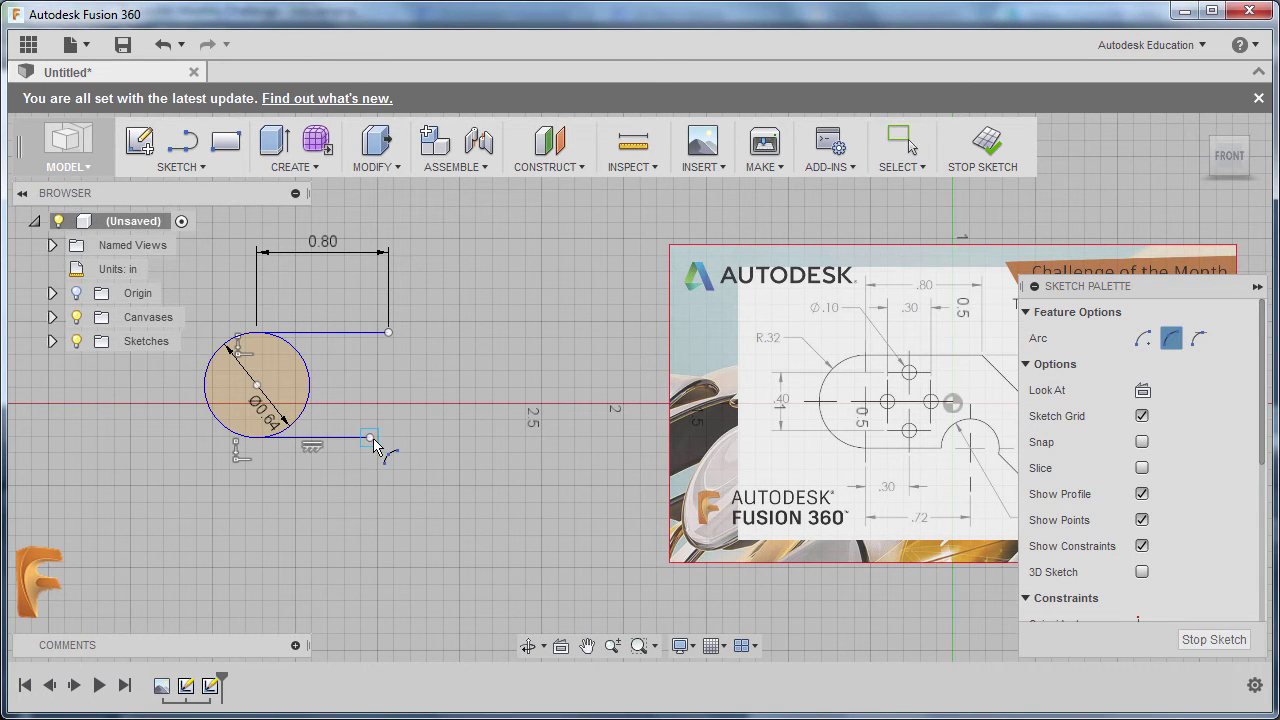
pyautogui.click(371, 438)
pyautogui.click(463, 438)
pyautogui.click(430, 395)
pyautogui.moveTo(502, 466); pyautogui.dragTo(407, 512, button='middle')
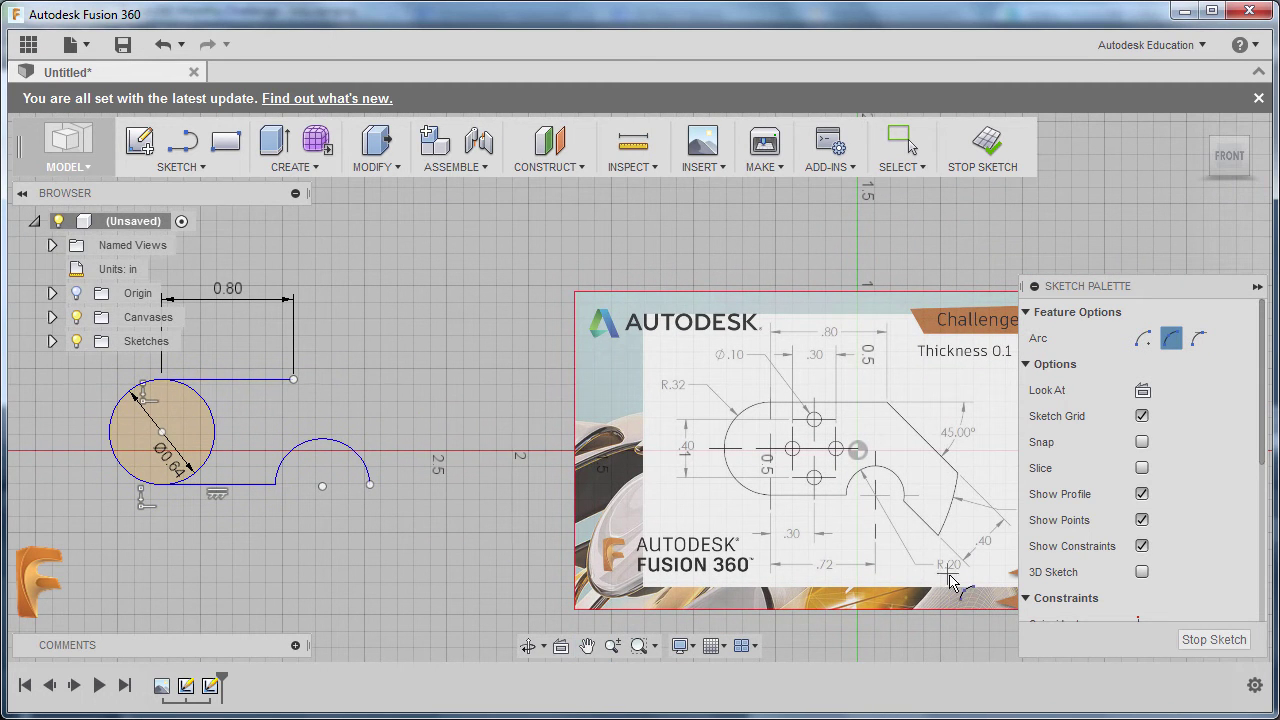
pyautogui.press('Escape')
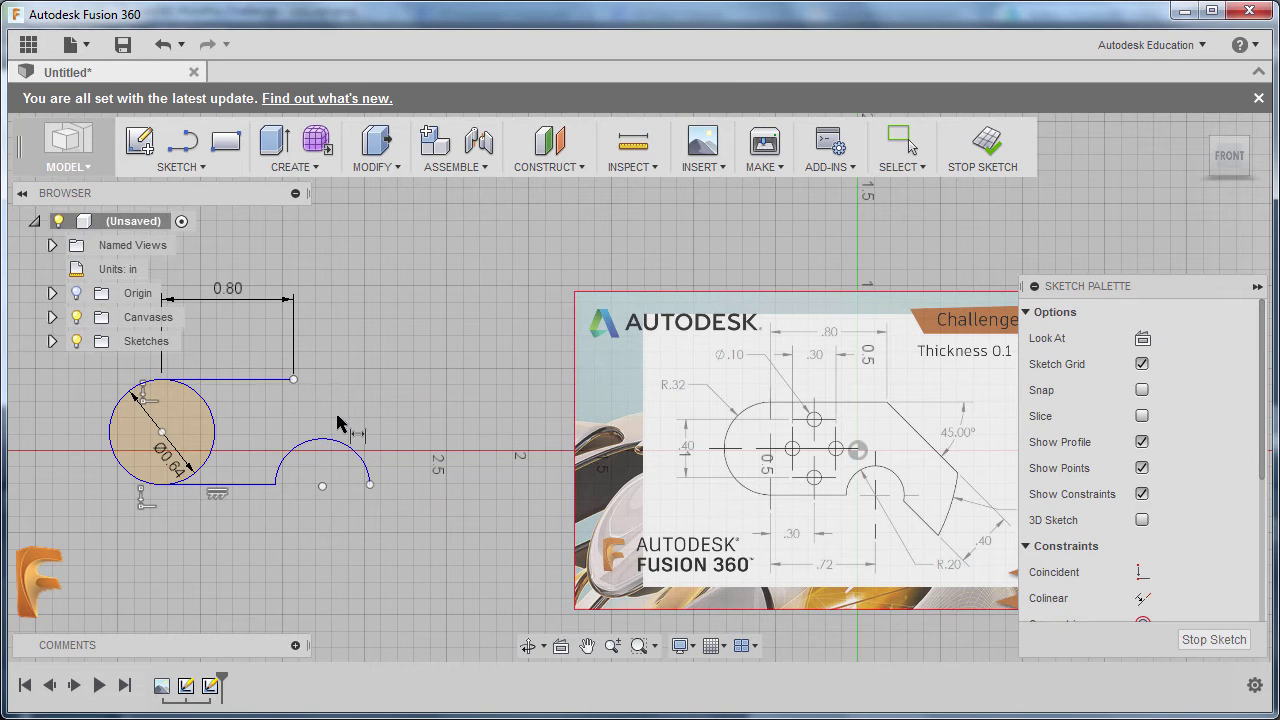
# Step: Dimension the arc's radius as .2 in
pyautogui.press('d')
pyautogui.click(338, 447)
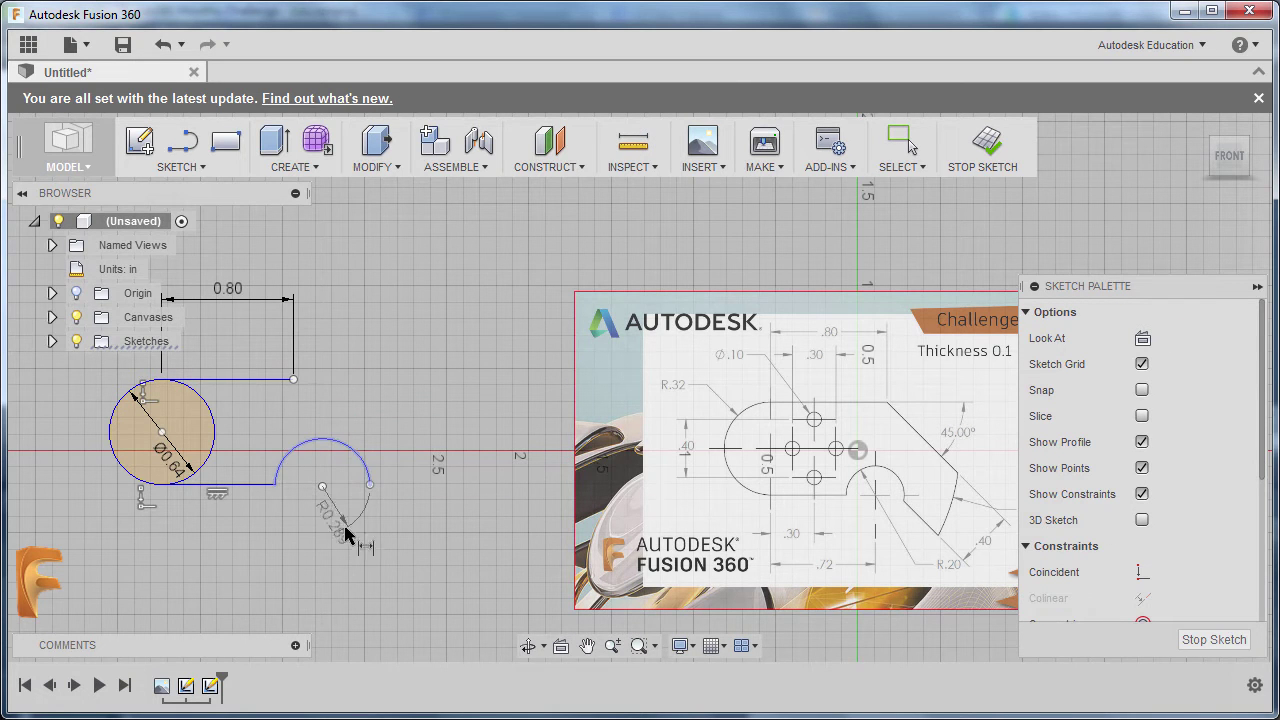
pyautogui.click(371, 557)
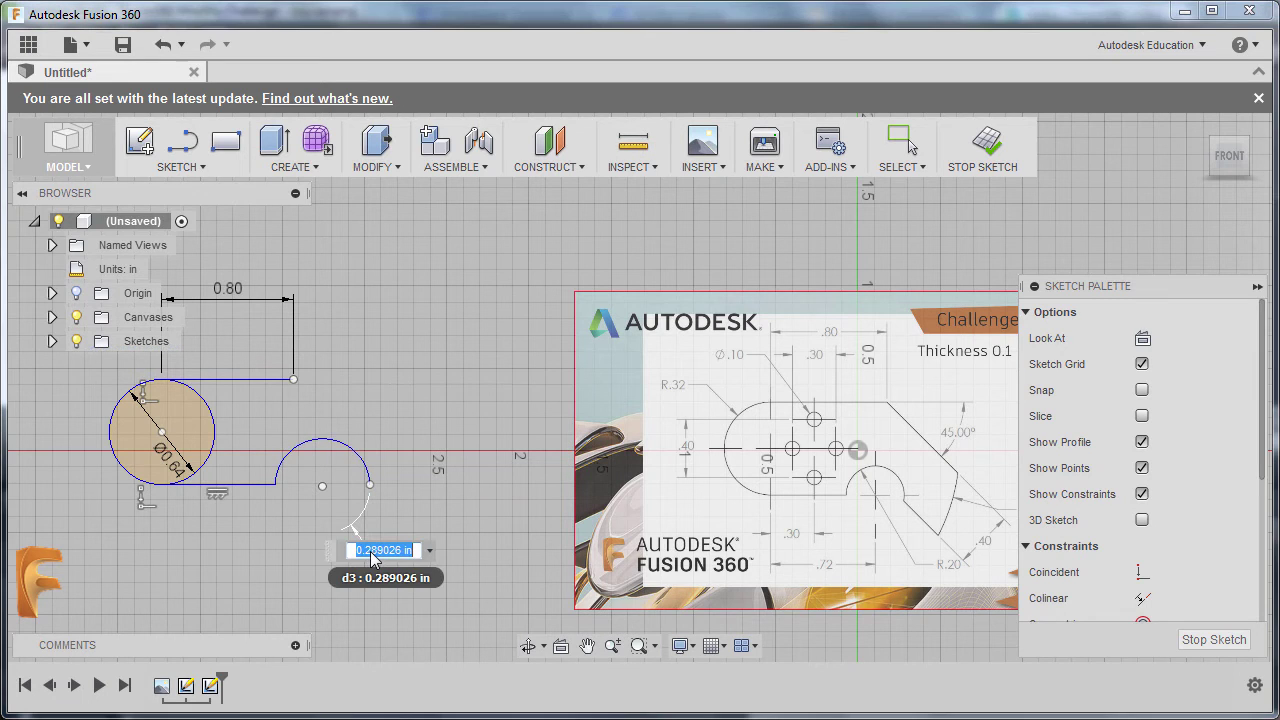
pyautogui.write('.2')
pyautogui.press('Return')
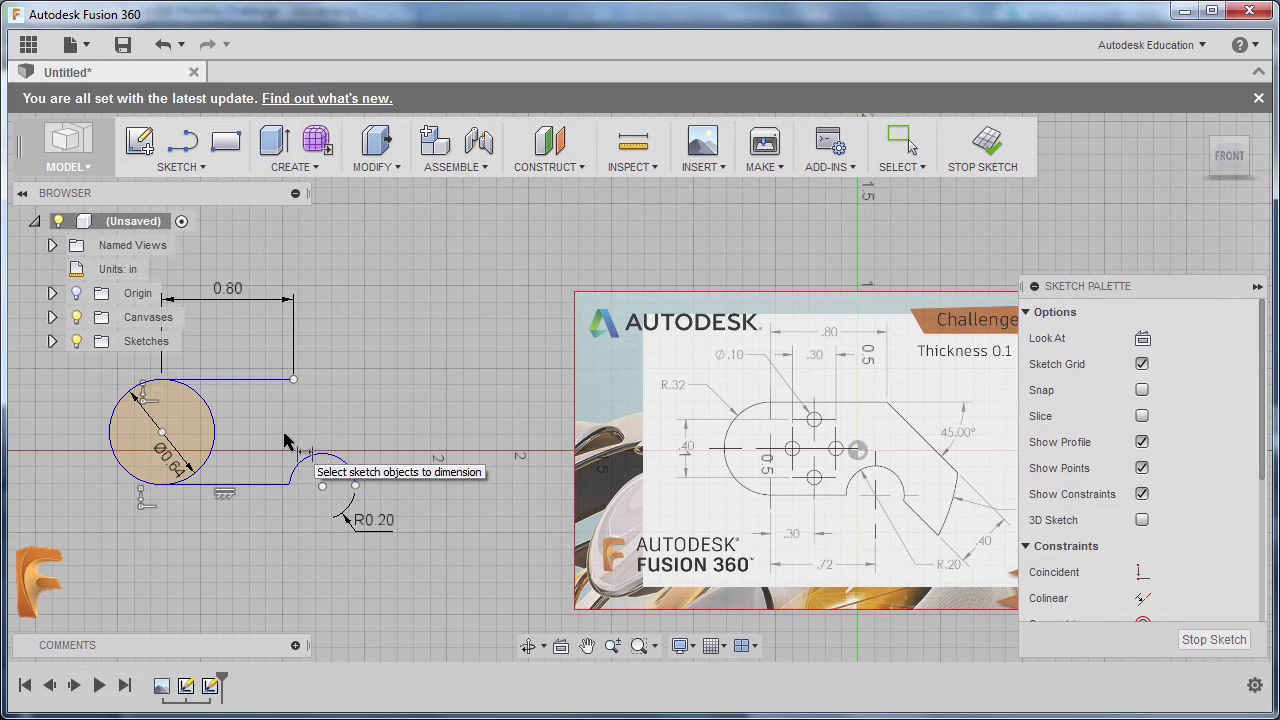
pyautogui.press('Escape')
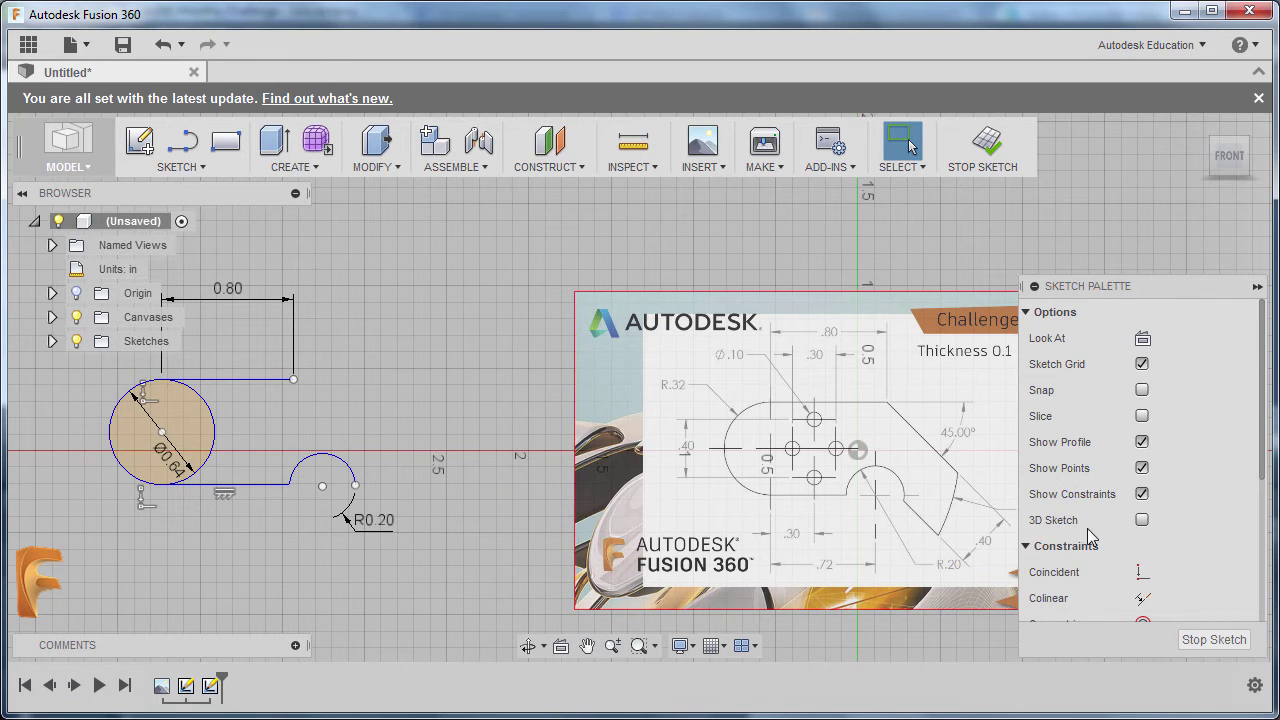
# Step: Constrain the upper and lower horizontal lines to be tangent to the circle
pyautogui.scroll(-5, 1204, 548)
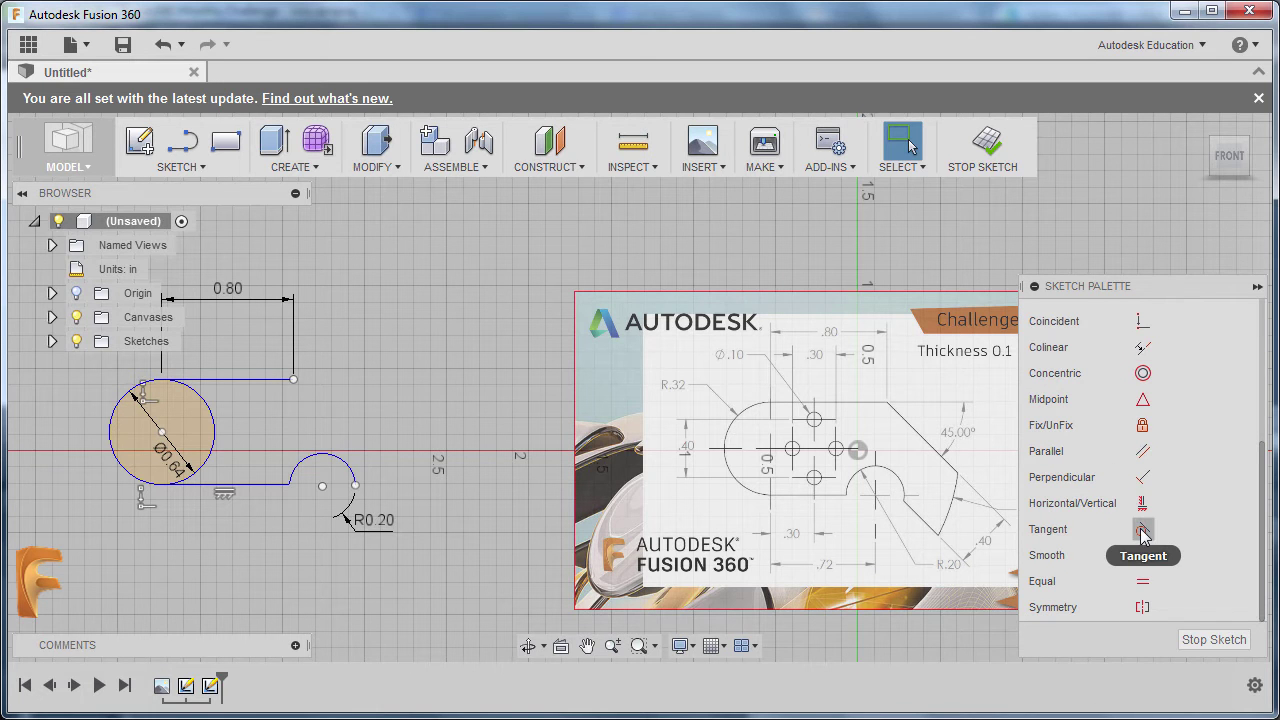
pyautogui.click(1142, 530)
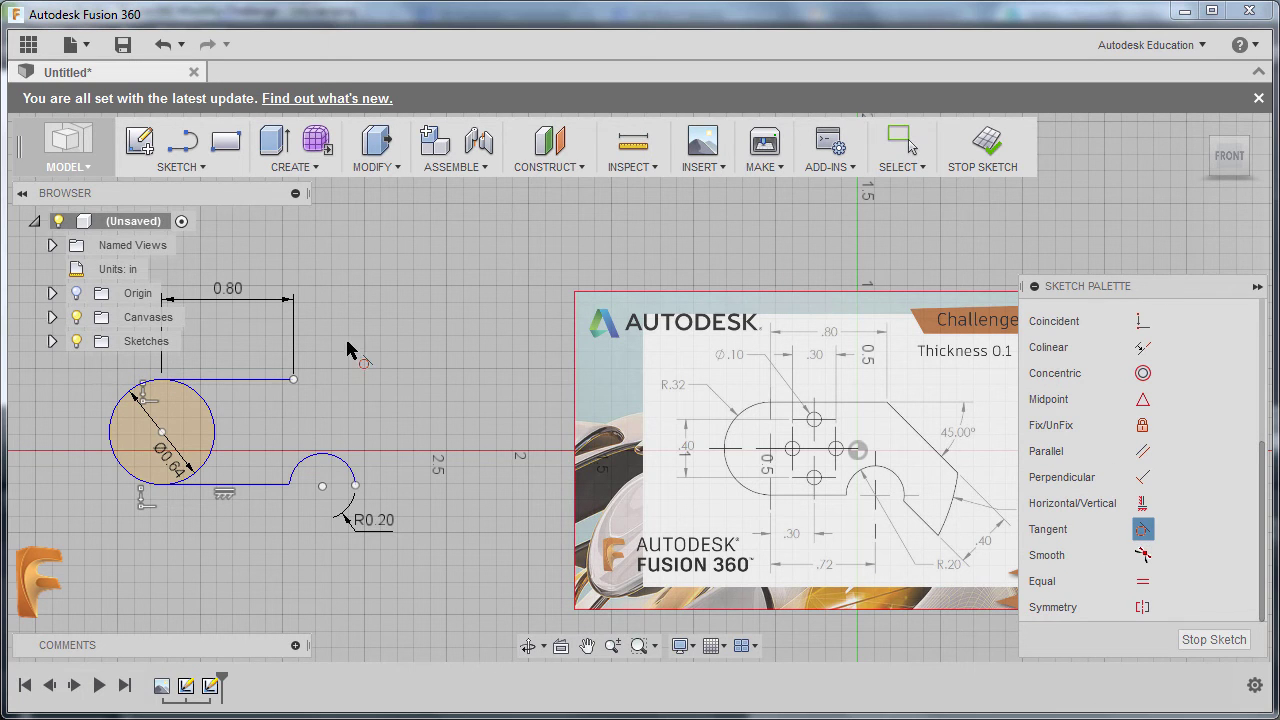
pyautogui.click(235, 380)
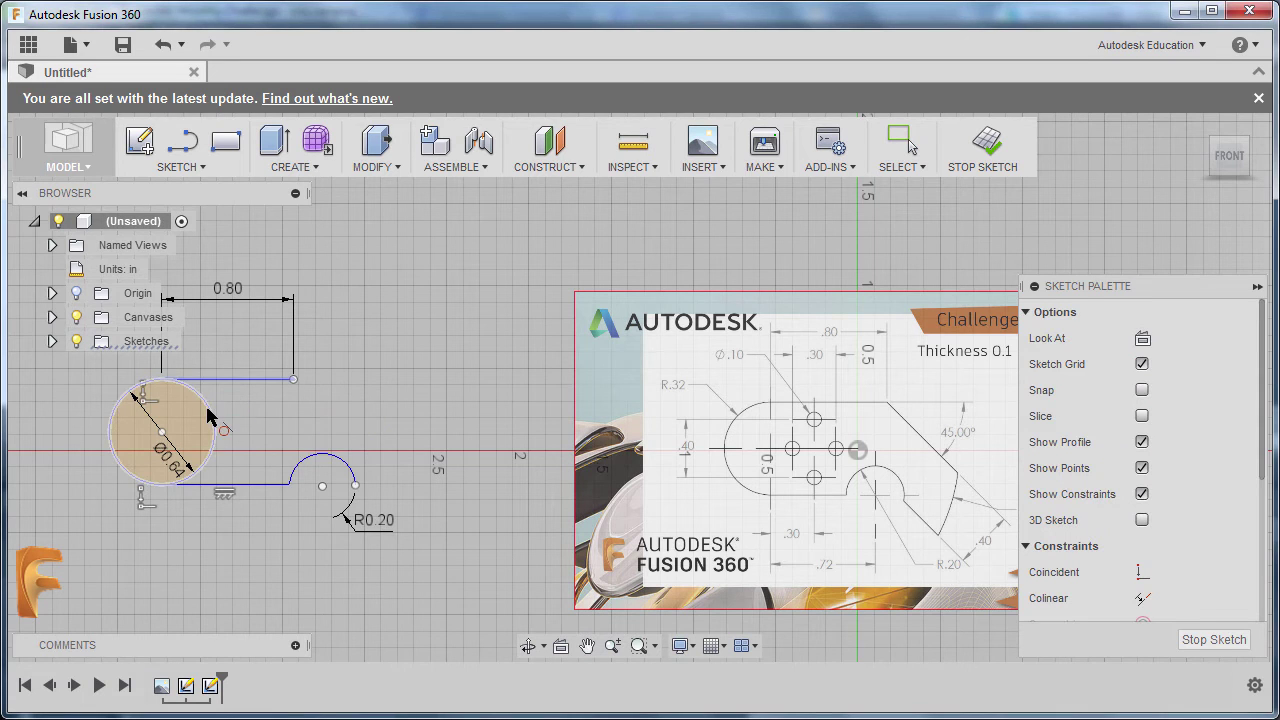
pyautogui.click(208, 416)
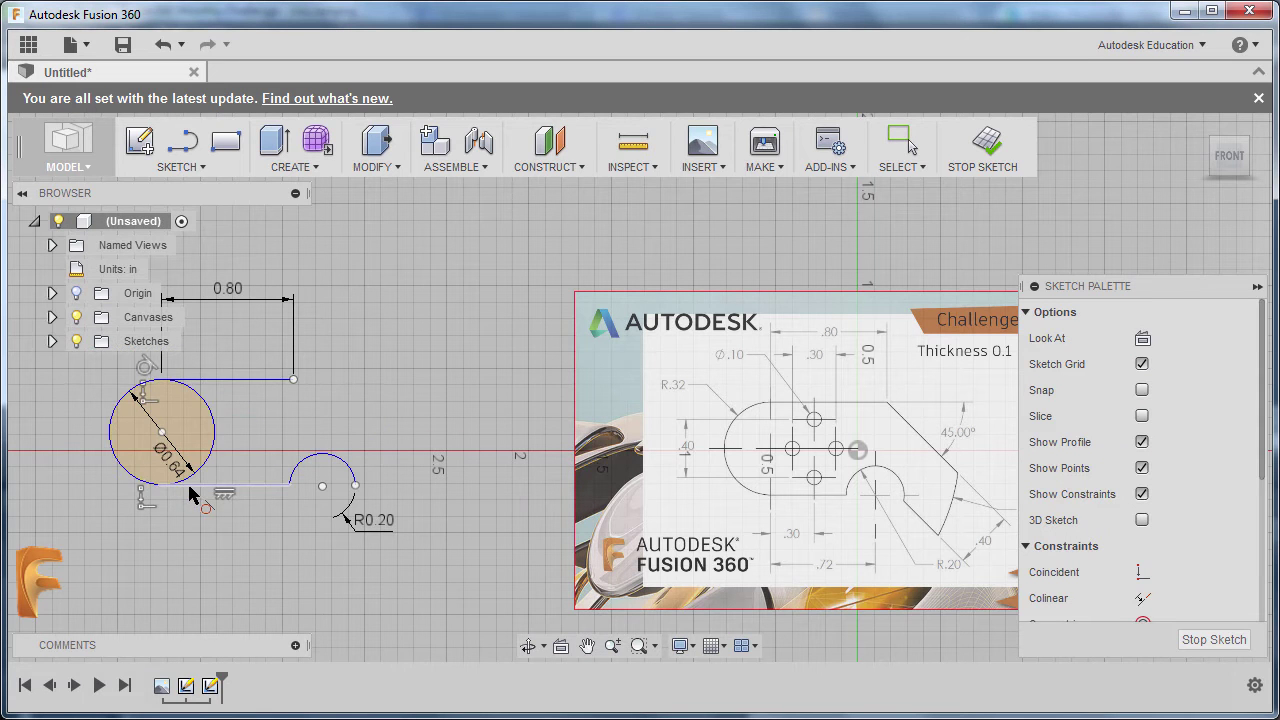
pyautogui.click(197, 470)
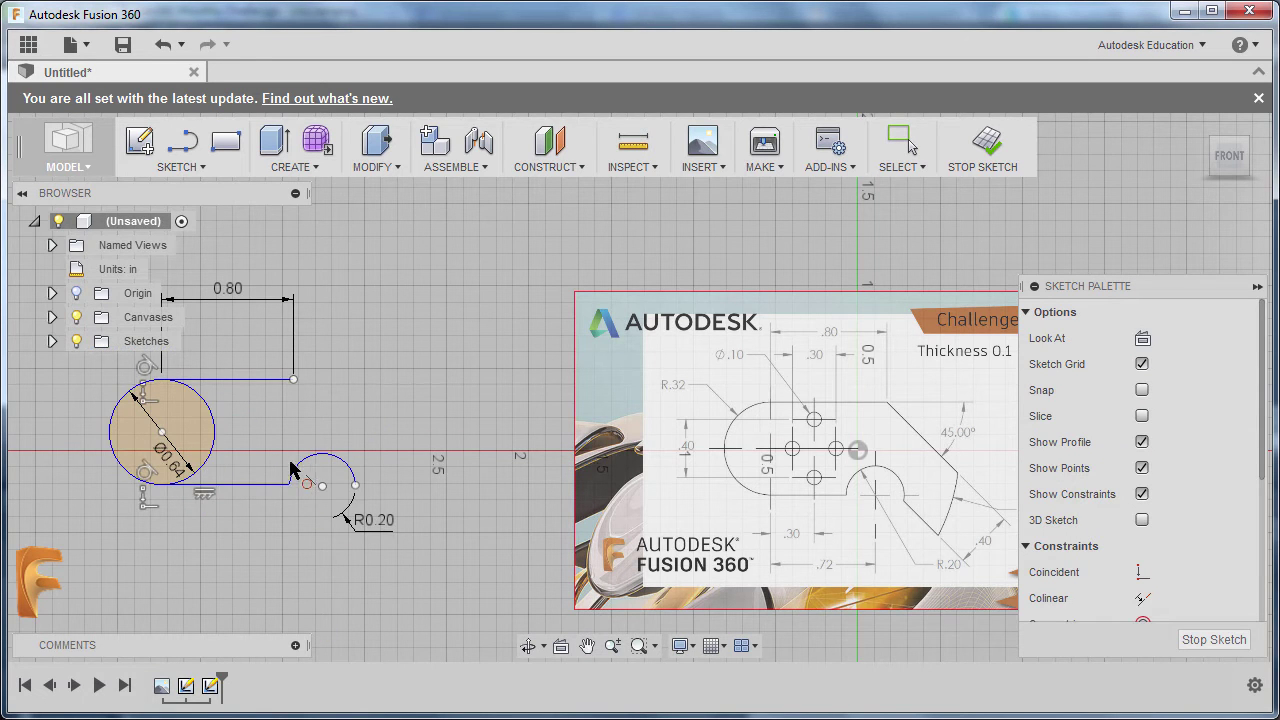
# Step: Dimension the horizontal distance between the circle's center and the arc's center as .72 in
pyautogui.scroll(-1, 268, 465)
pyautogui.scroll(1, 268, 465)
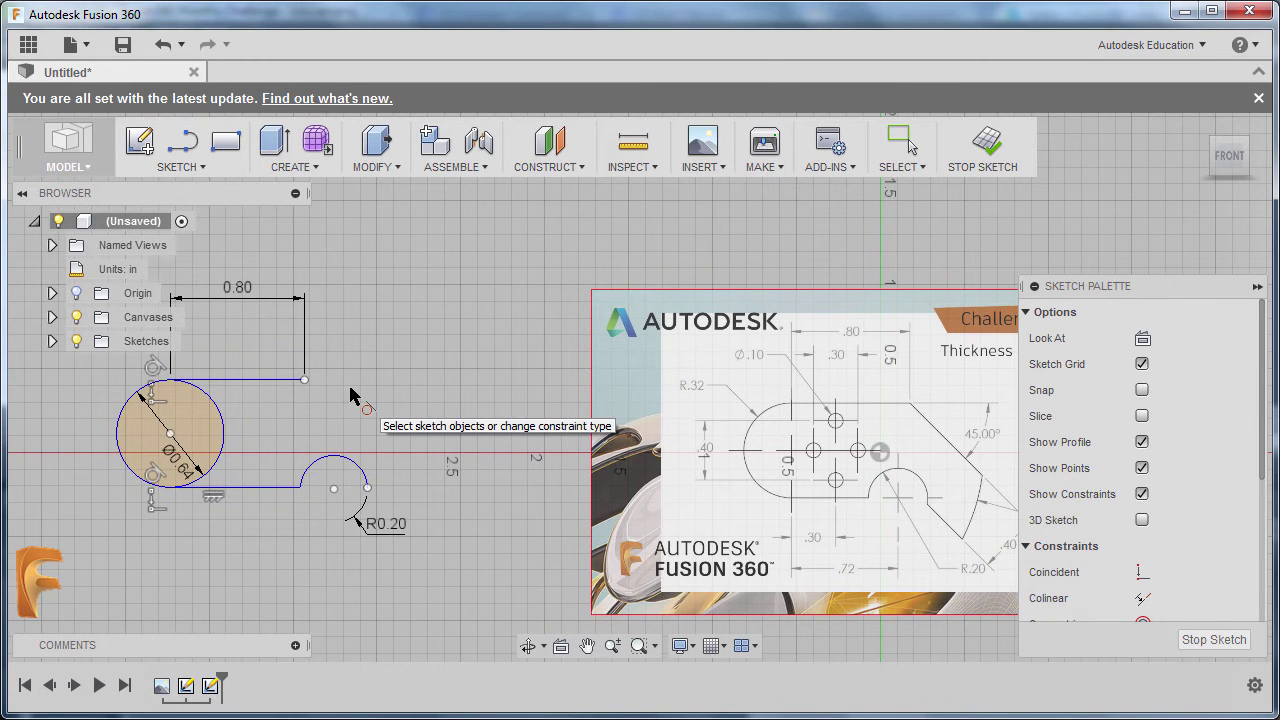
pyautogui.press('d')
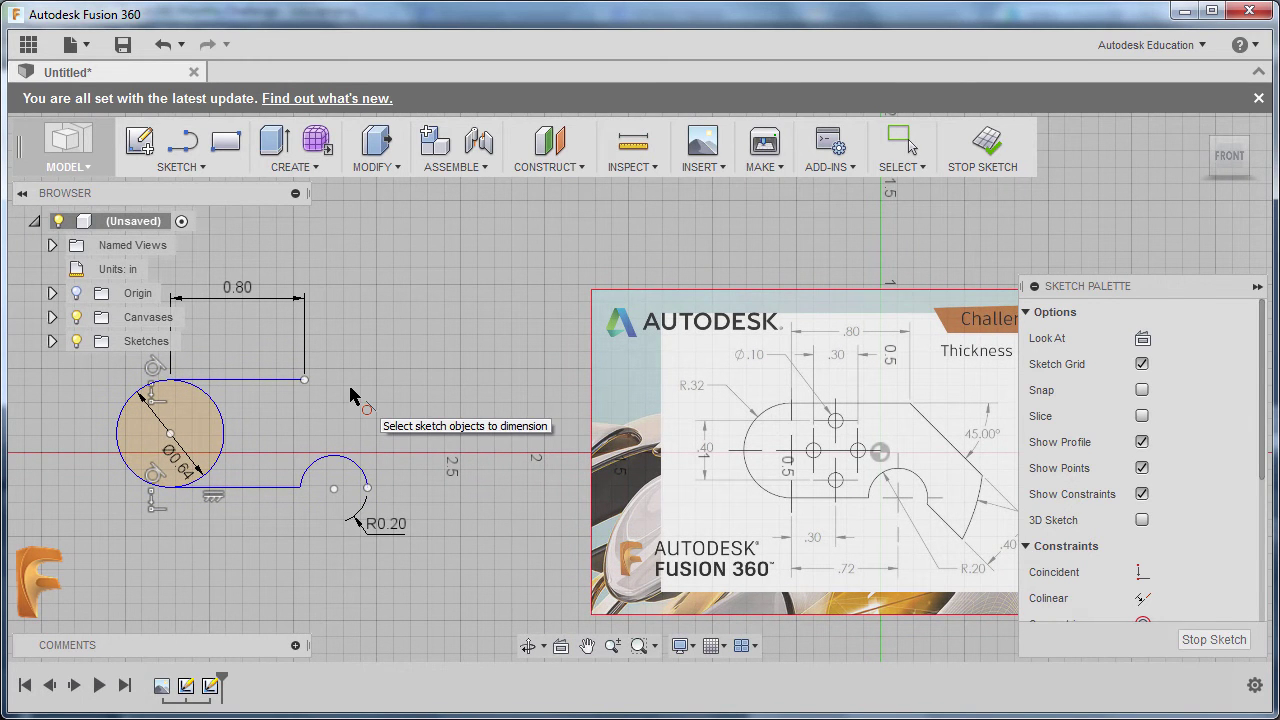
pyautogui.click(170, 435)
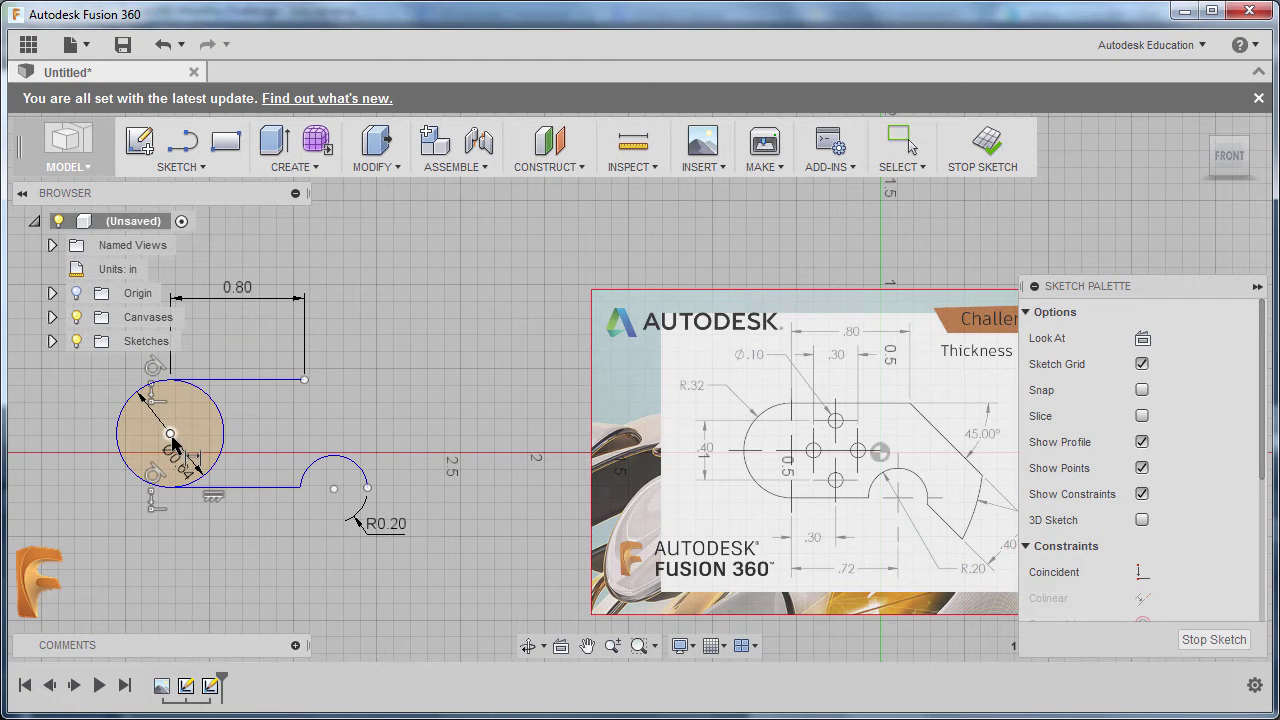
pyautogui.click(334, 489)
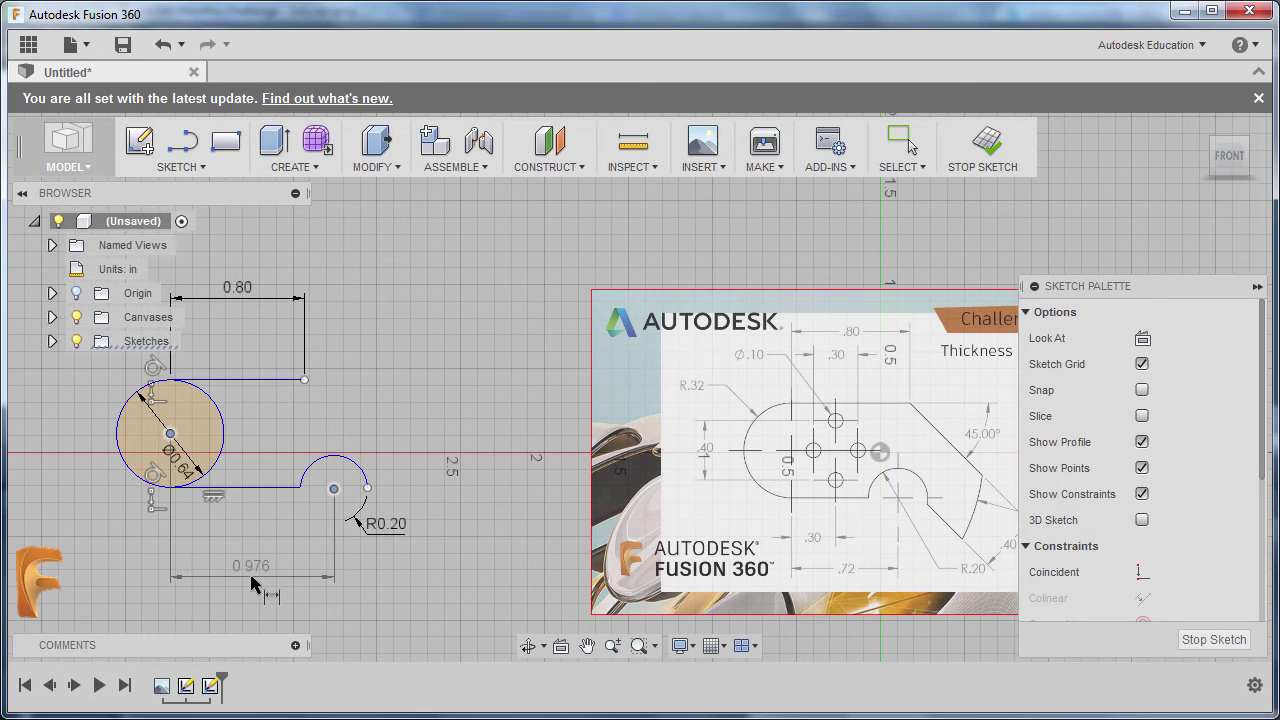
pyautogui.click(245, 580)
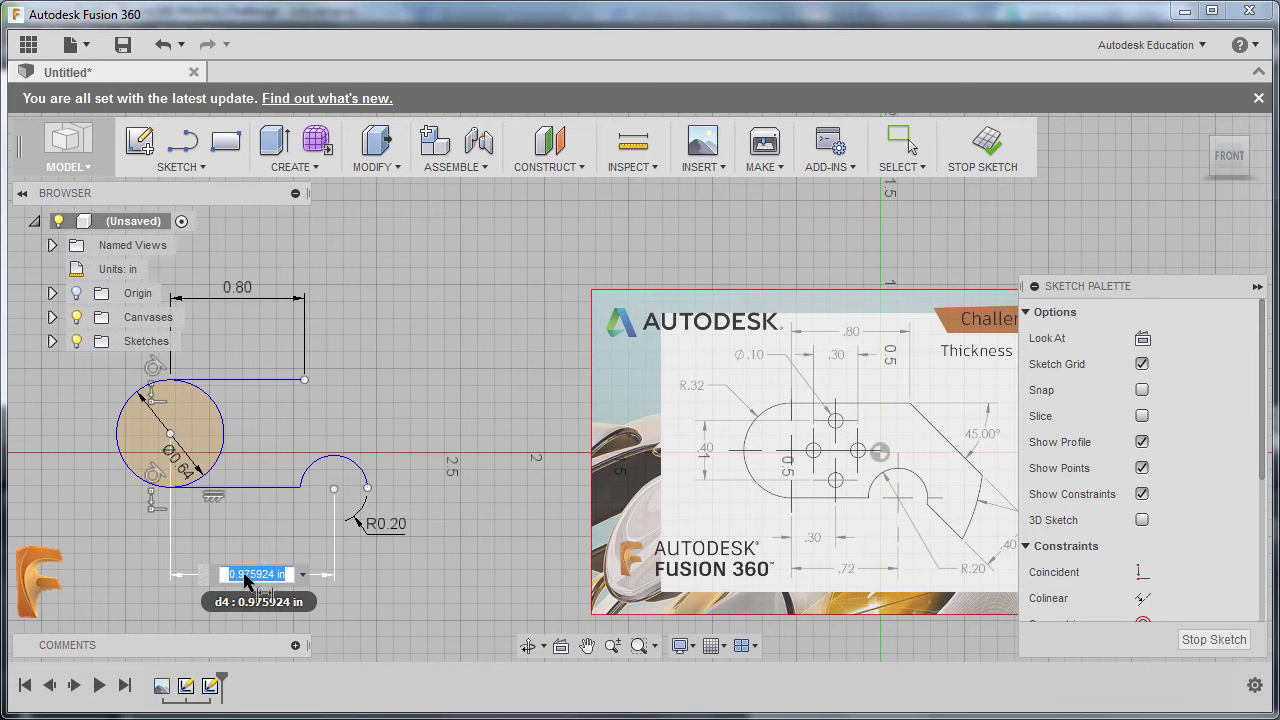
pyautogui.press('BackSpace')
pyautogui.write('.72')
pyautogui.press('Return')
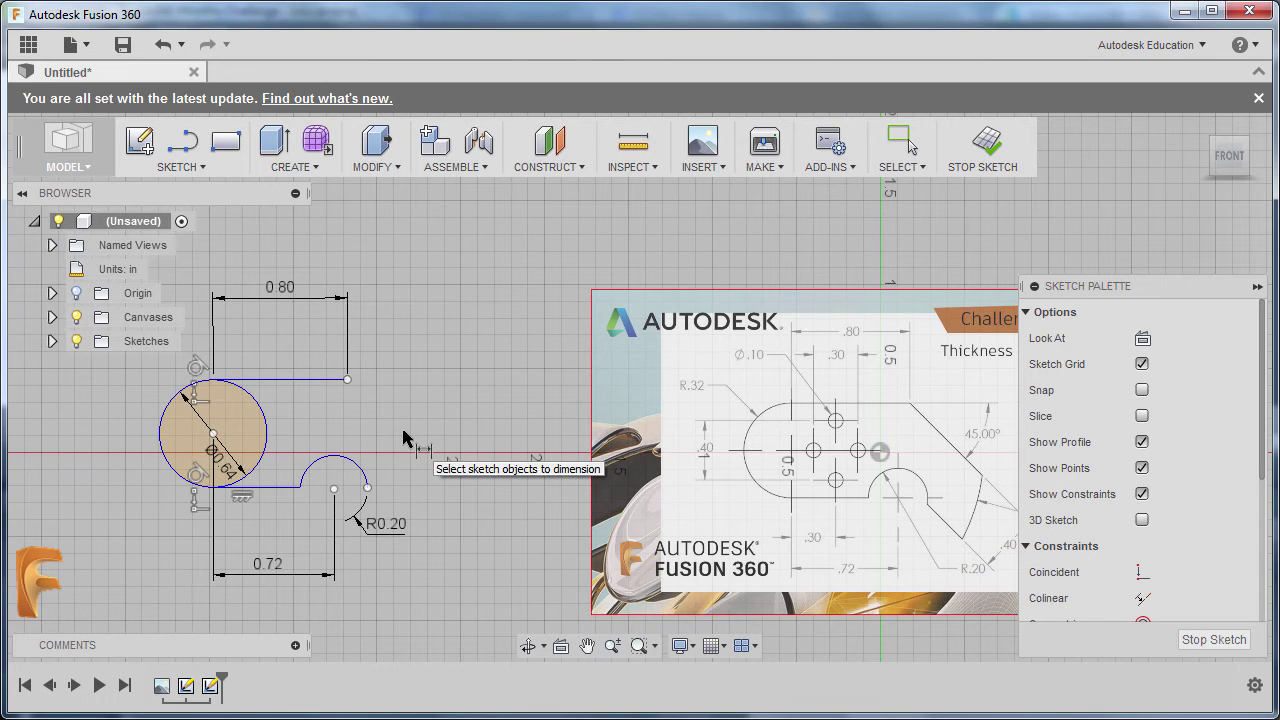
pyautogui.press('Escape')
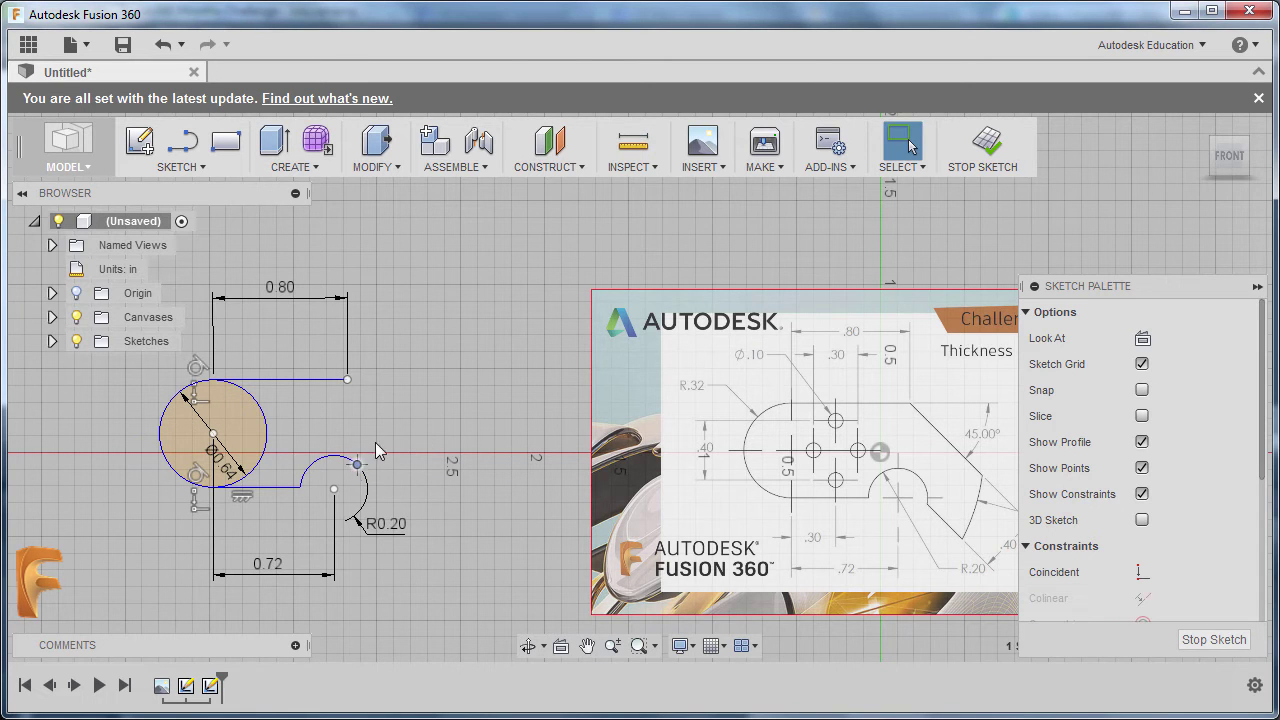
# Step: Move the arc's free endpoint and center point slightly to test how freely they can shift
pyautogui.moveTo(392, 480); pyautogui.dragTo(397, 489)
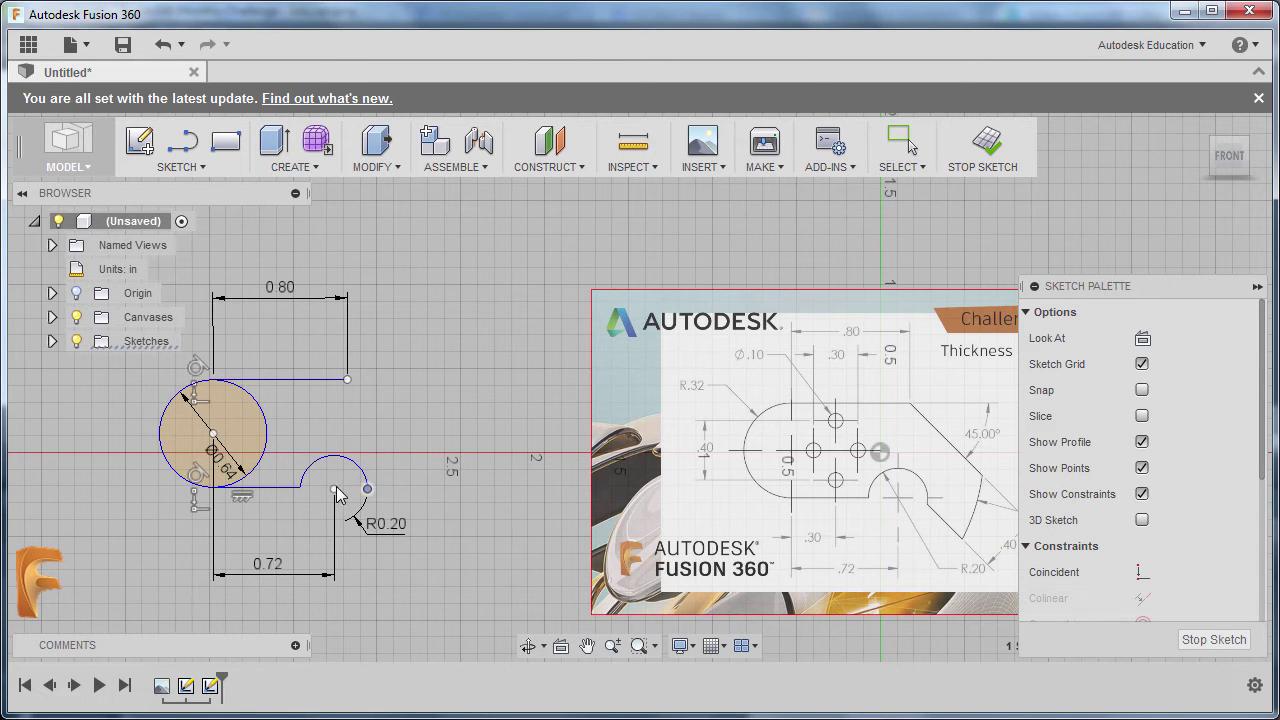
pyautogui.moveTo(332, 464); pyautogui.dragTo(334, 489)
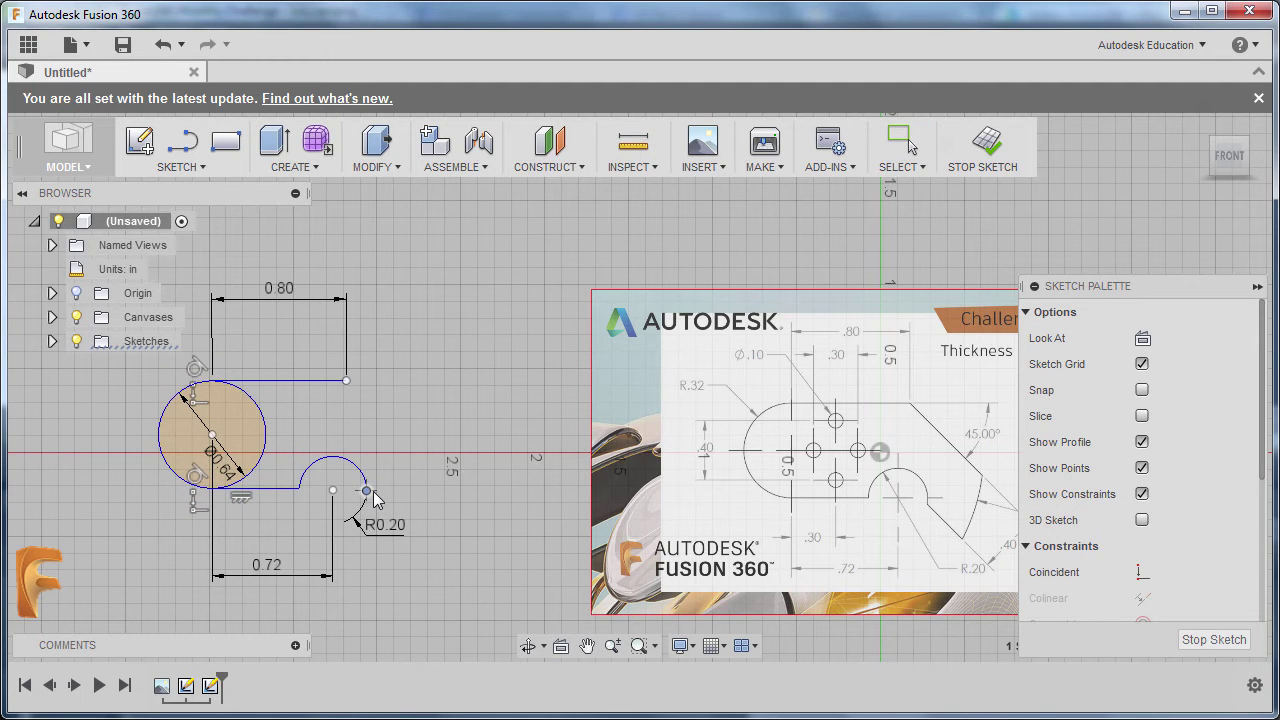
pyautogui.click(333, 492)
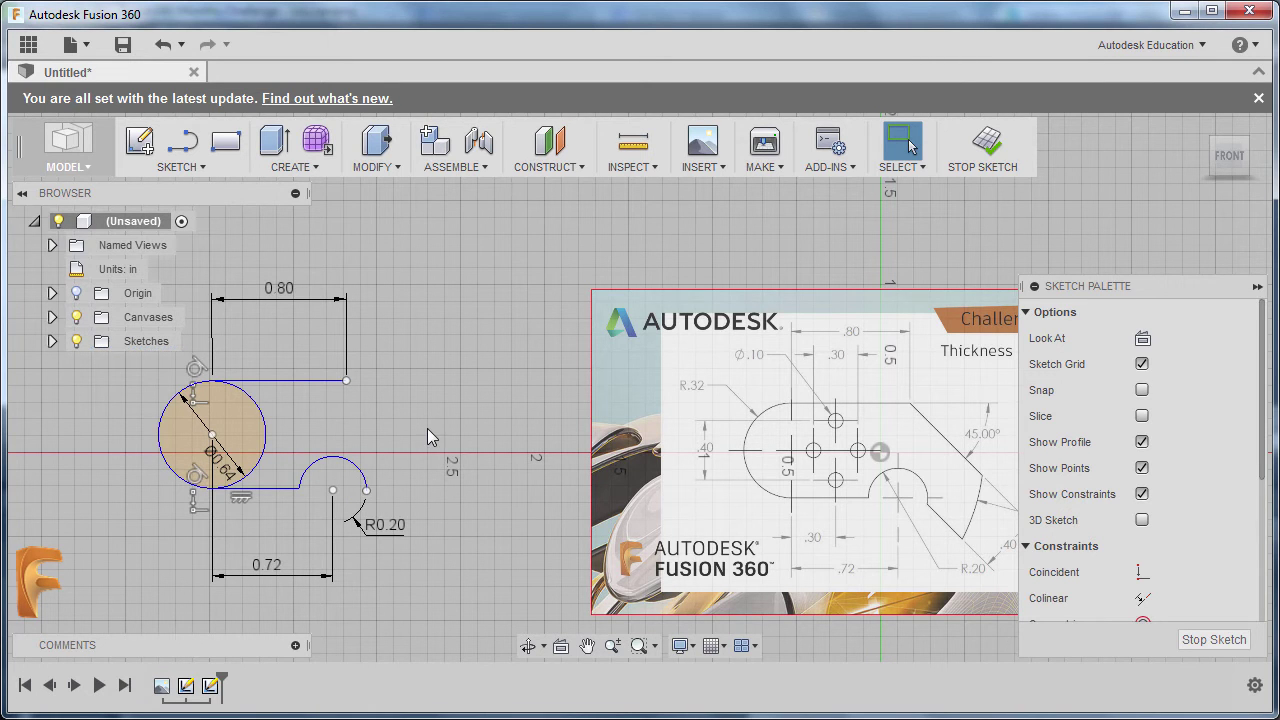
# Step: Align the arc's center point with the lower line's start point on the circle using a Horizontal/Vertical constraint
pyautogui.scroll(-3, 1166, 502)
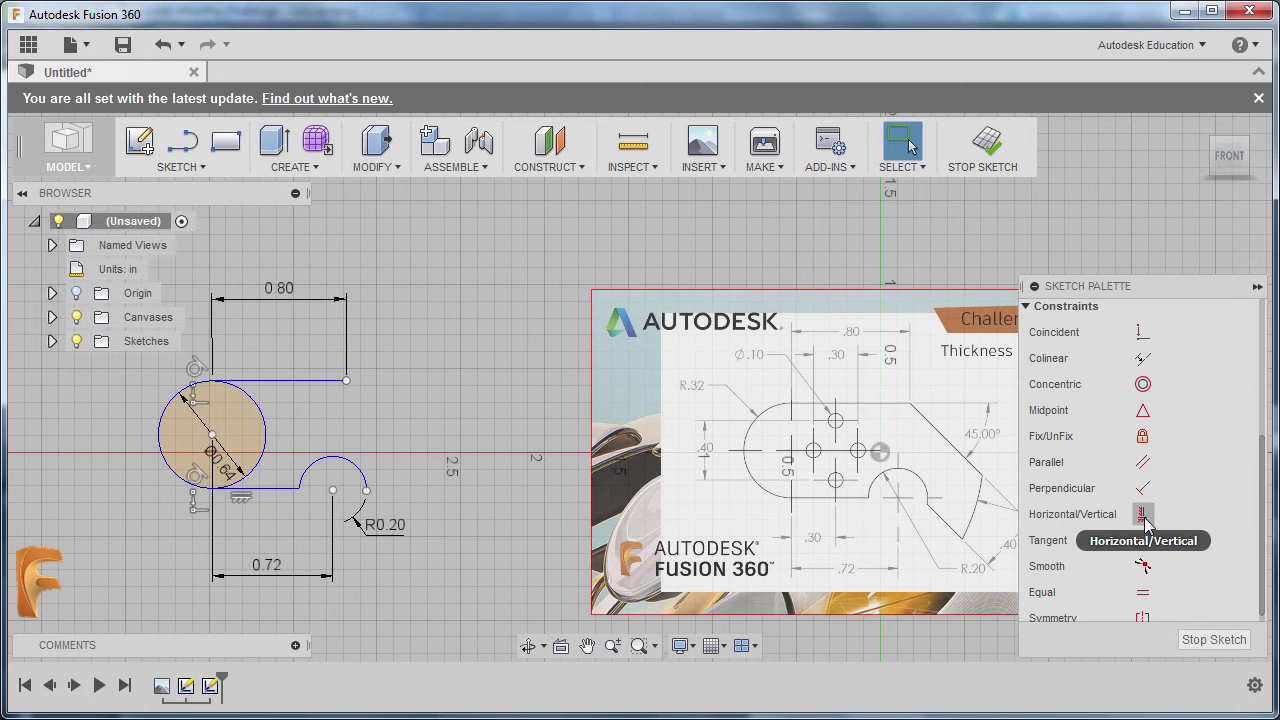
pyautogui.click(1143, 516)
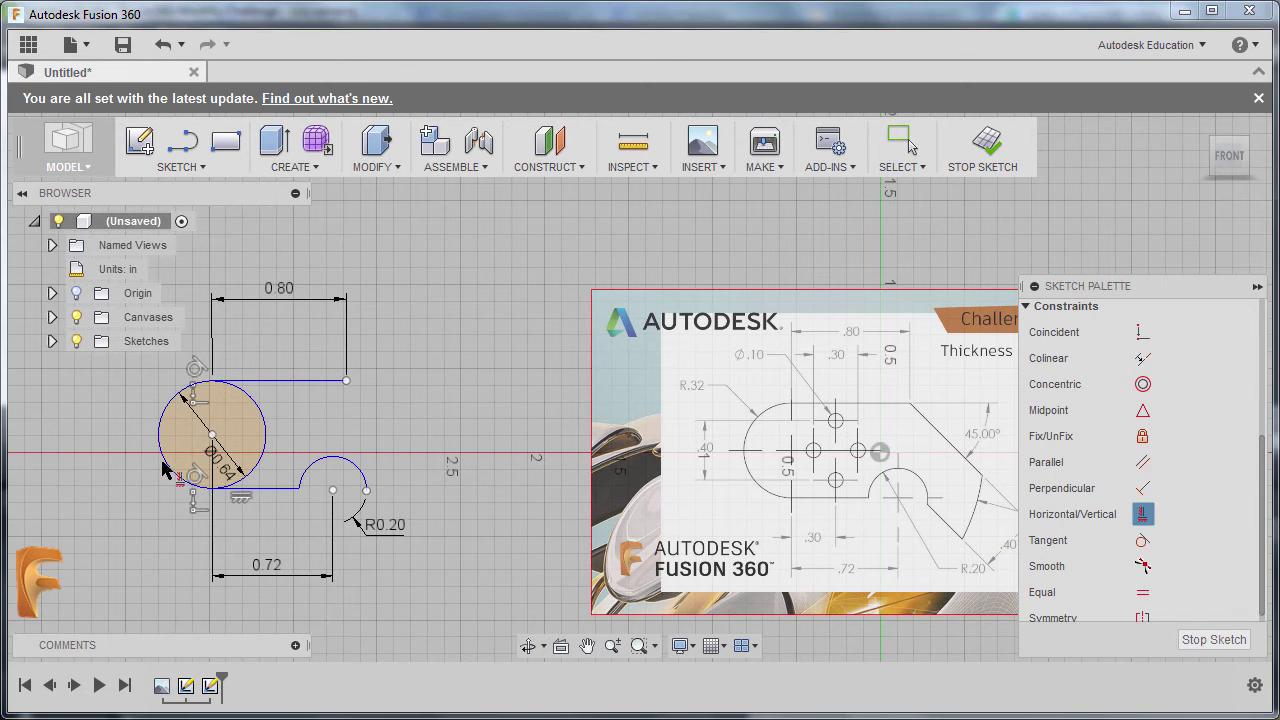
pyautogui.click(334, 490)
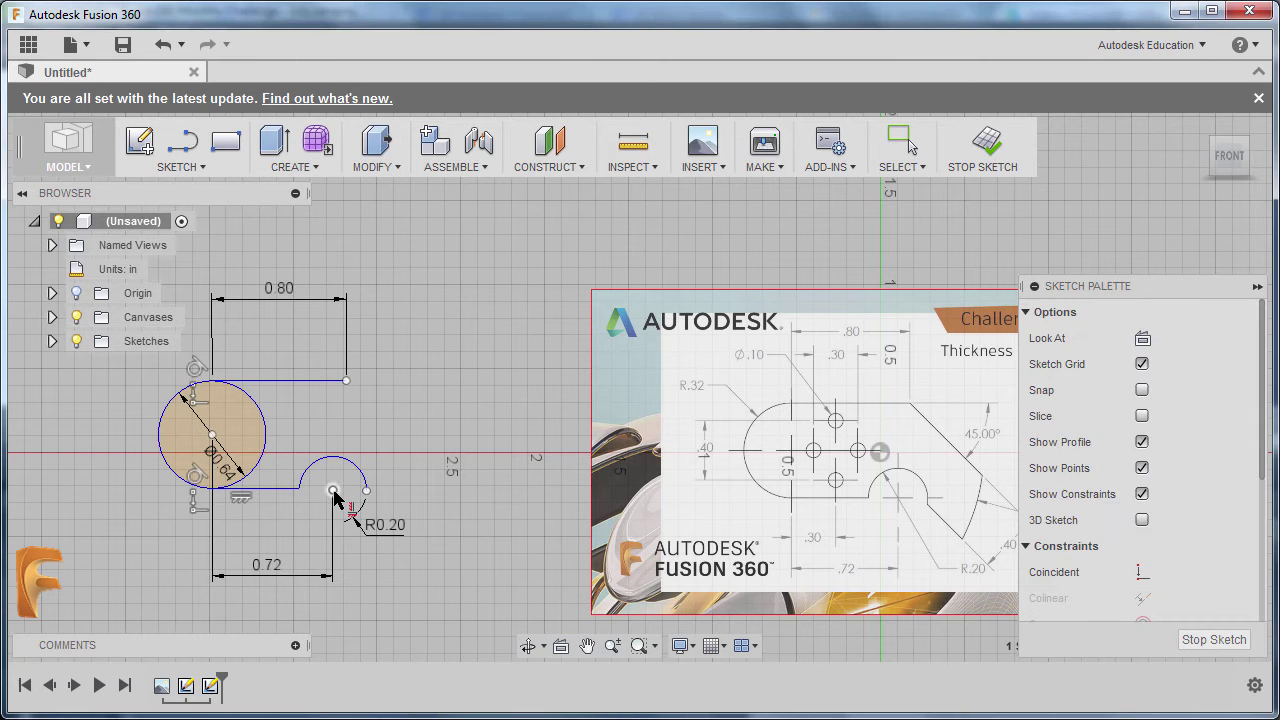
pyautogui.click(213, 494)
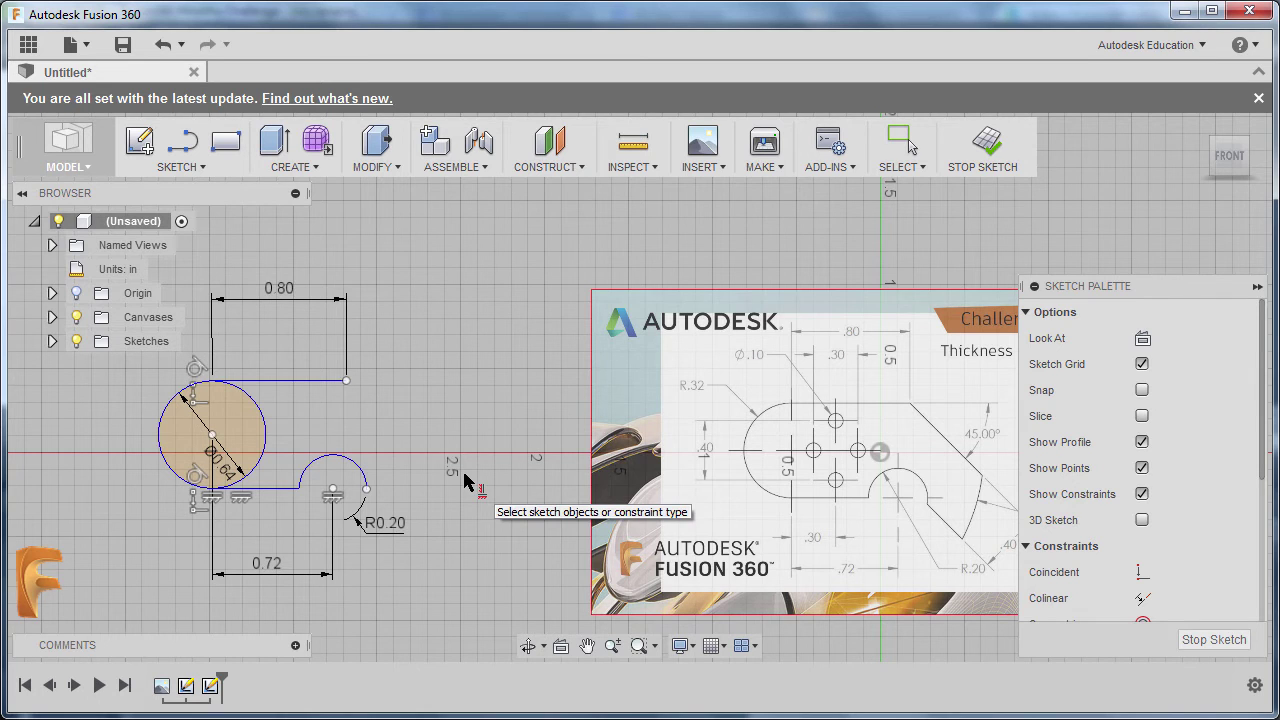
pyautogui.press('Escape')
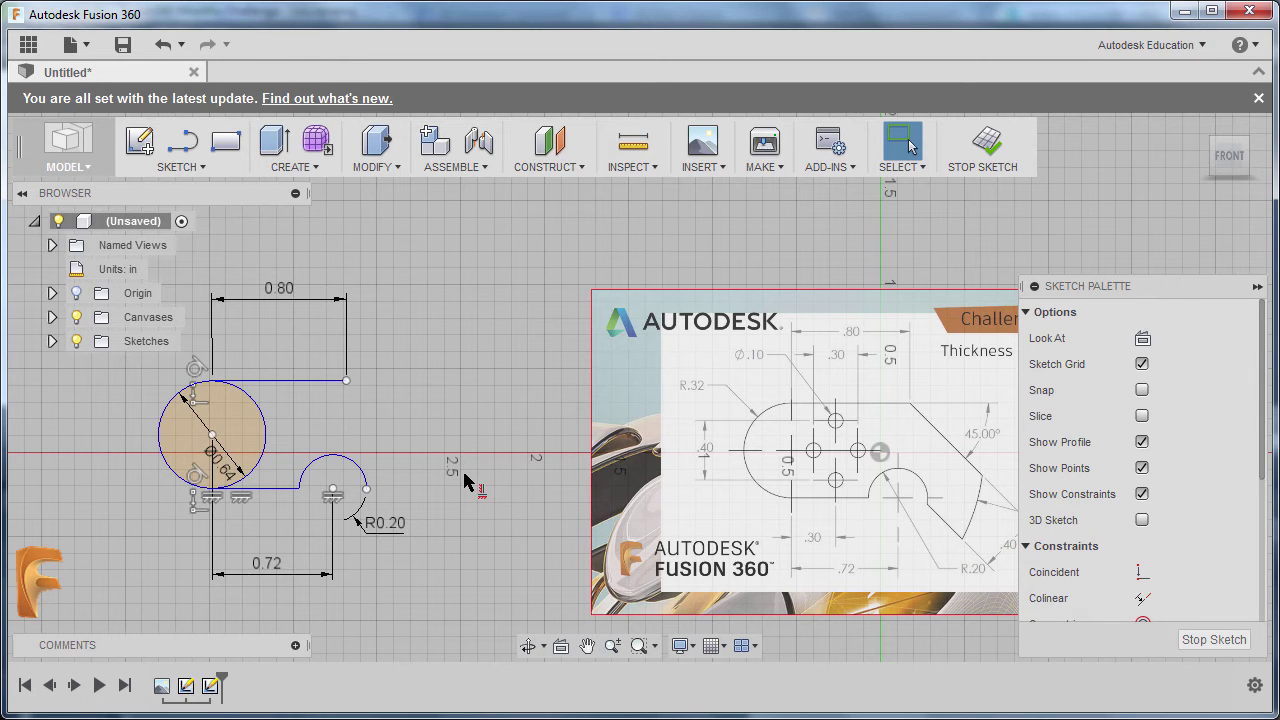
# Step: Draw a diagonal line sloping down toward the canvas from the upper horizontal line's free end
pyautogui.press('l')
pyautogui.scroll(-1, 427, 368)
pyautogui.scroll(2, 427, 368)
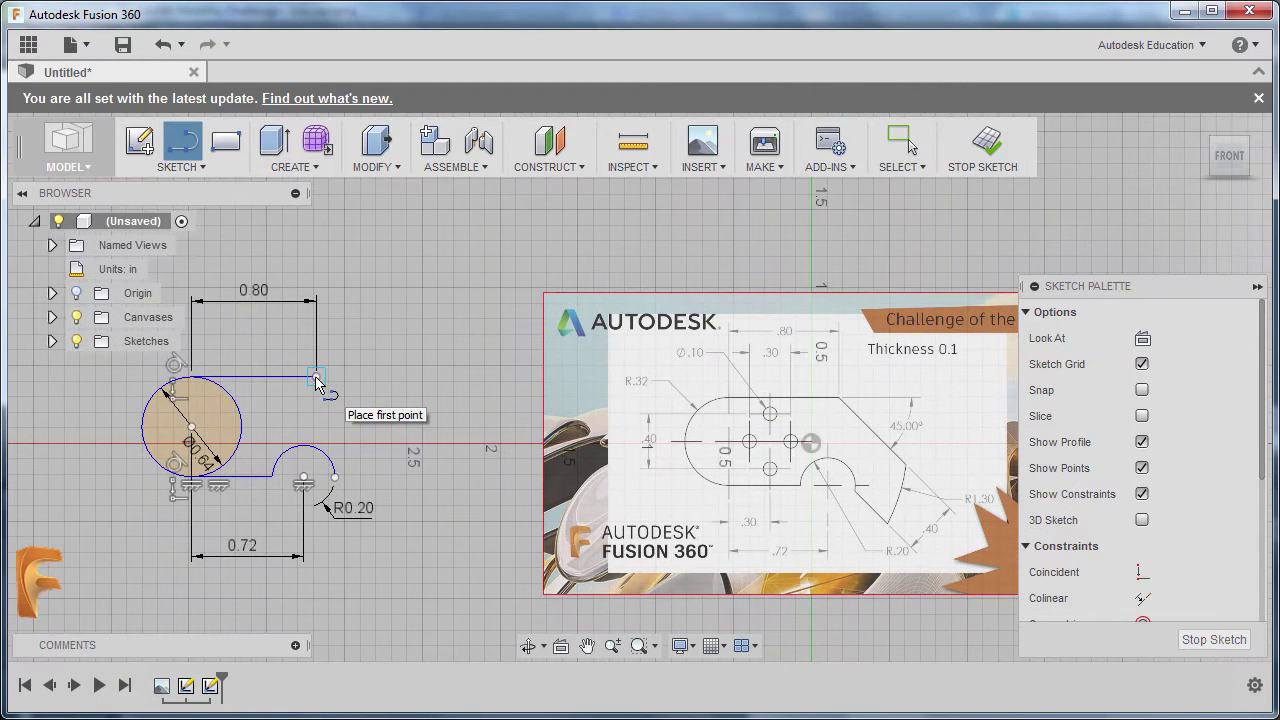
pyautogui.click(316, 378)
pyautogui.click(470, 497)
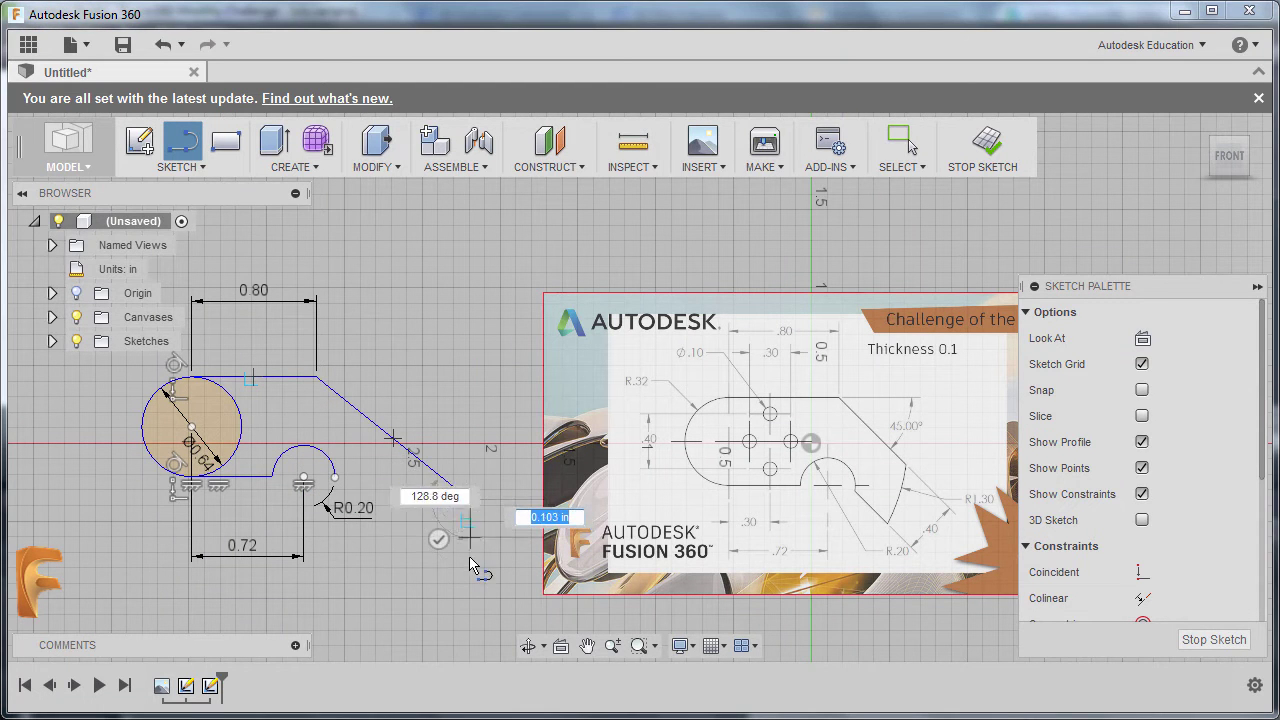
pyautogui.press('Escape')
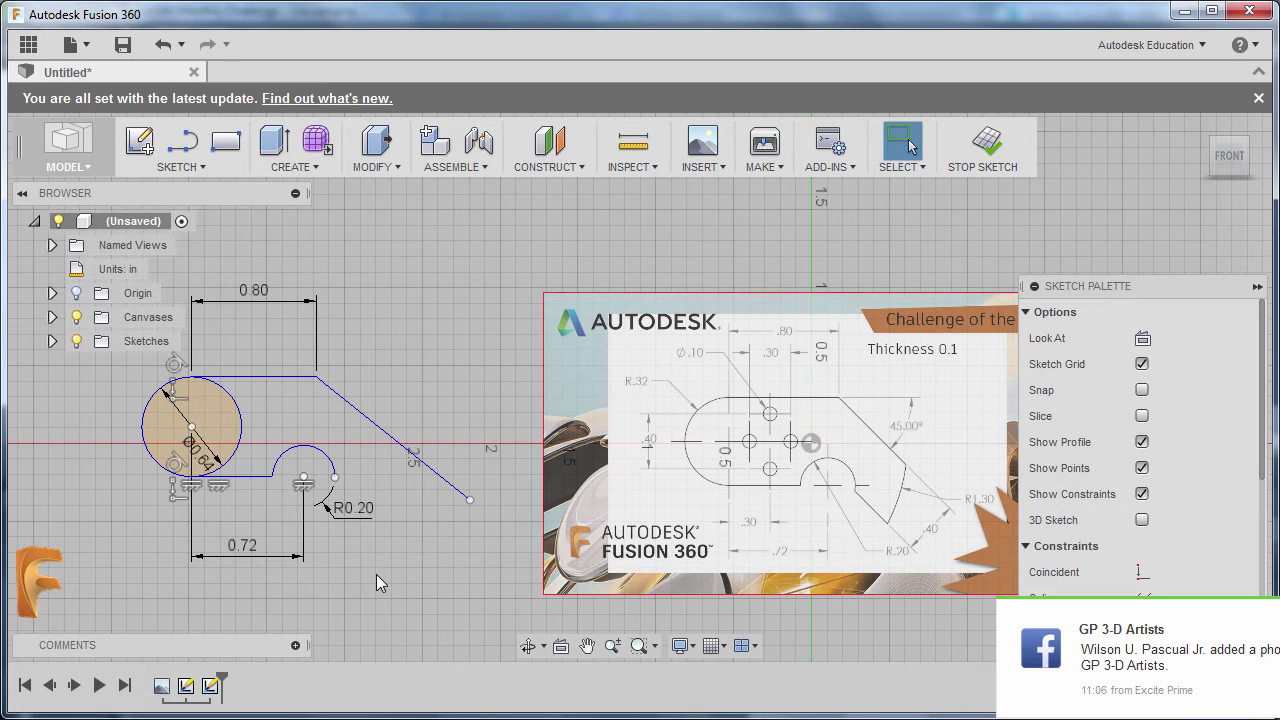
# Step: Draw a shorter diagonal line from the arc's free end, sloping down roughly parallel to the upper diagonal
pyautogui.press('l')
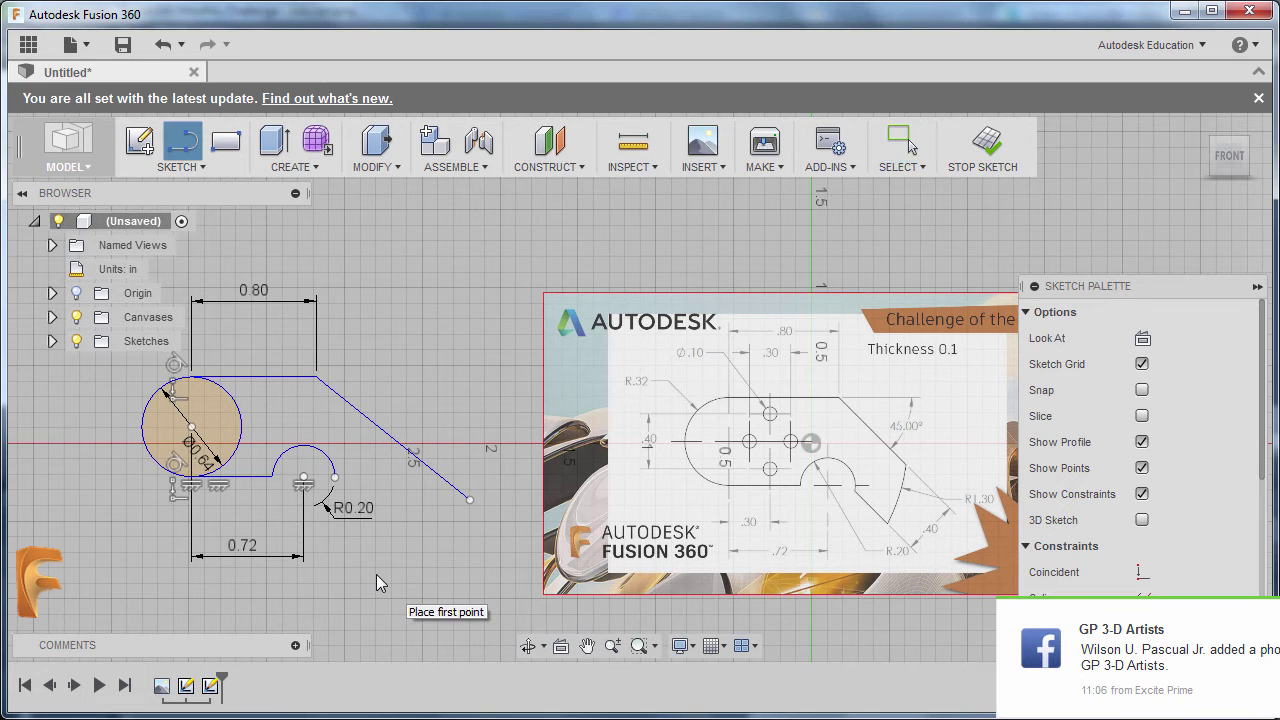
pyautogui.click(336, 482)
pyautogui.click(428, 560)
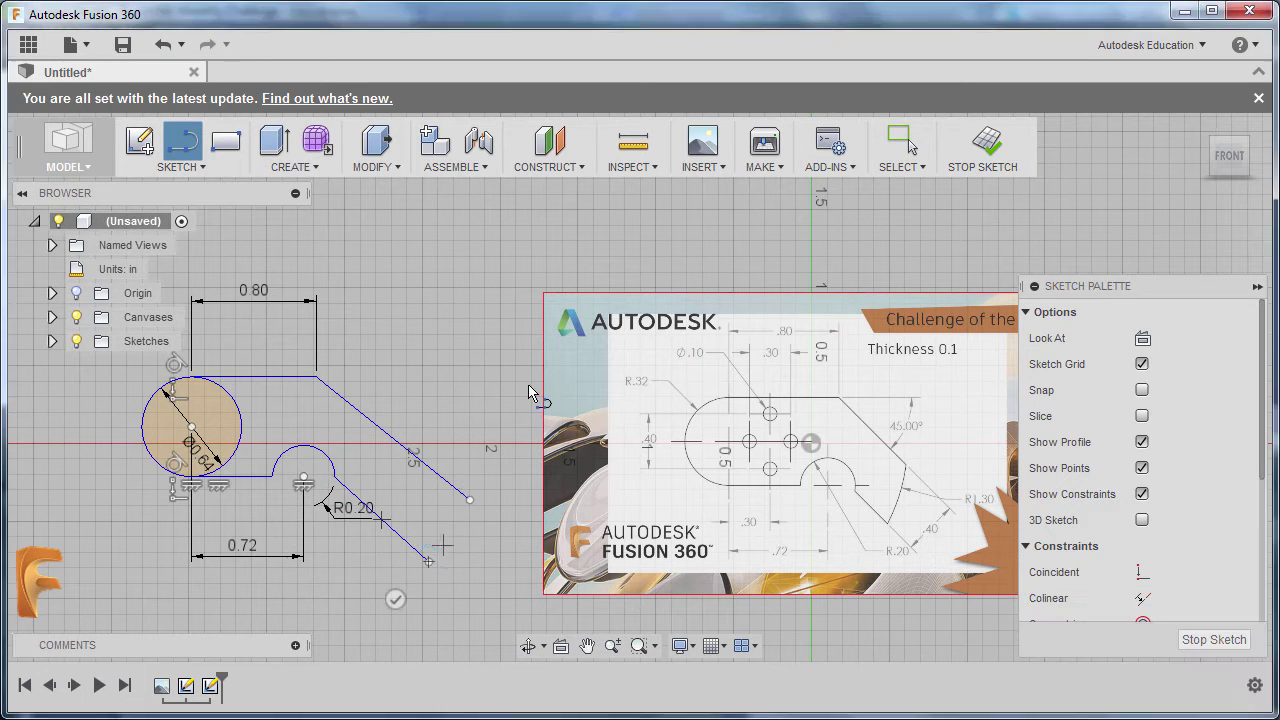
pyautogui.press('Escape')
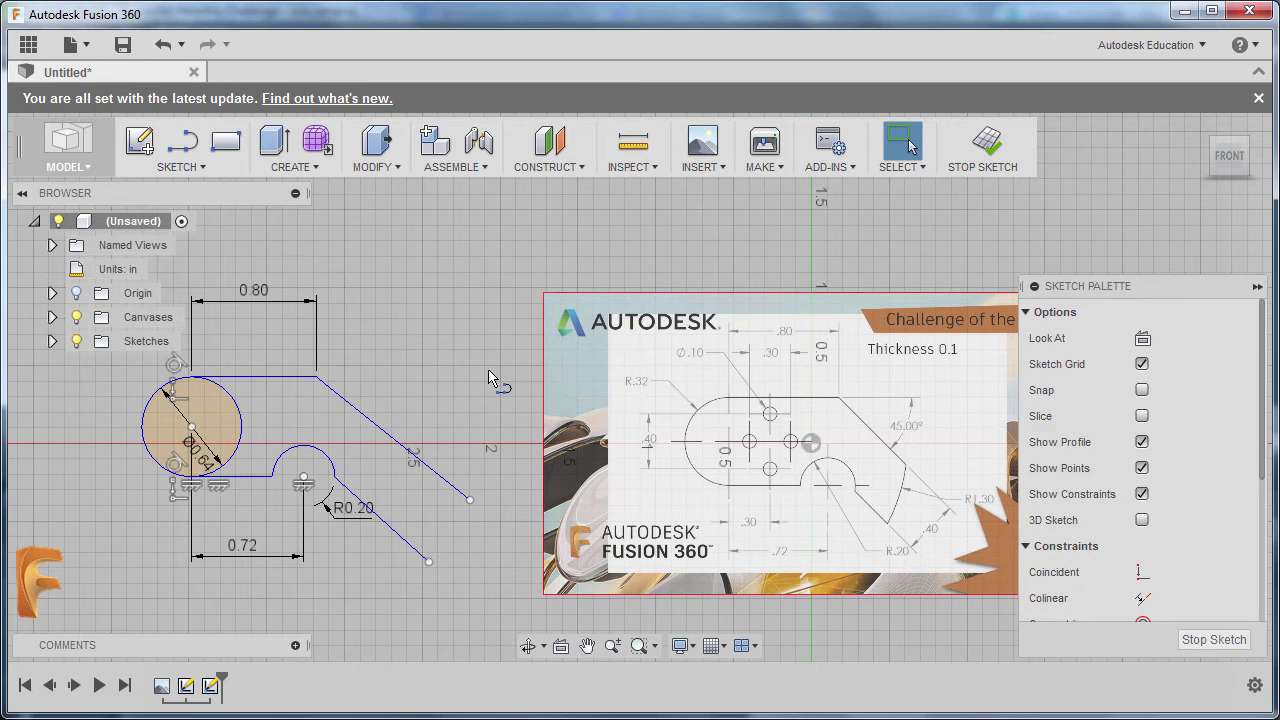
# Step: Close the profile with a 3-point arc bulging outward between the free ends of the two diagonal lines
pyautogui.press('s')
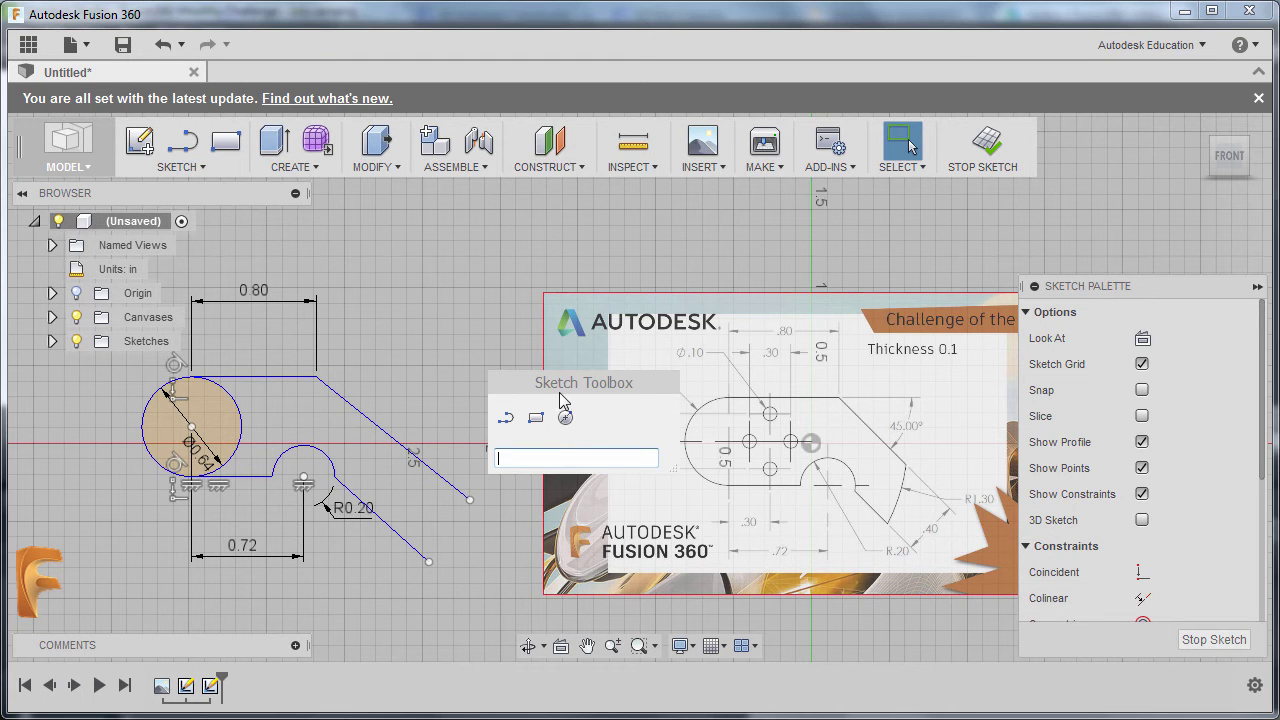
pyautogui.write('arc')
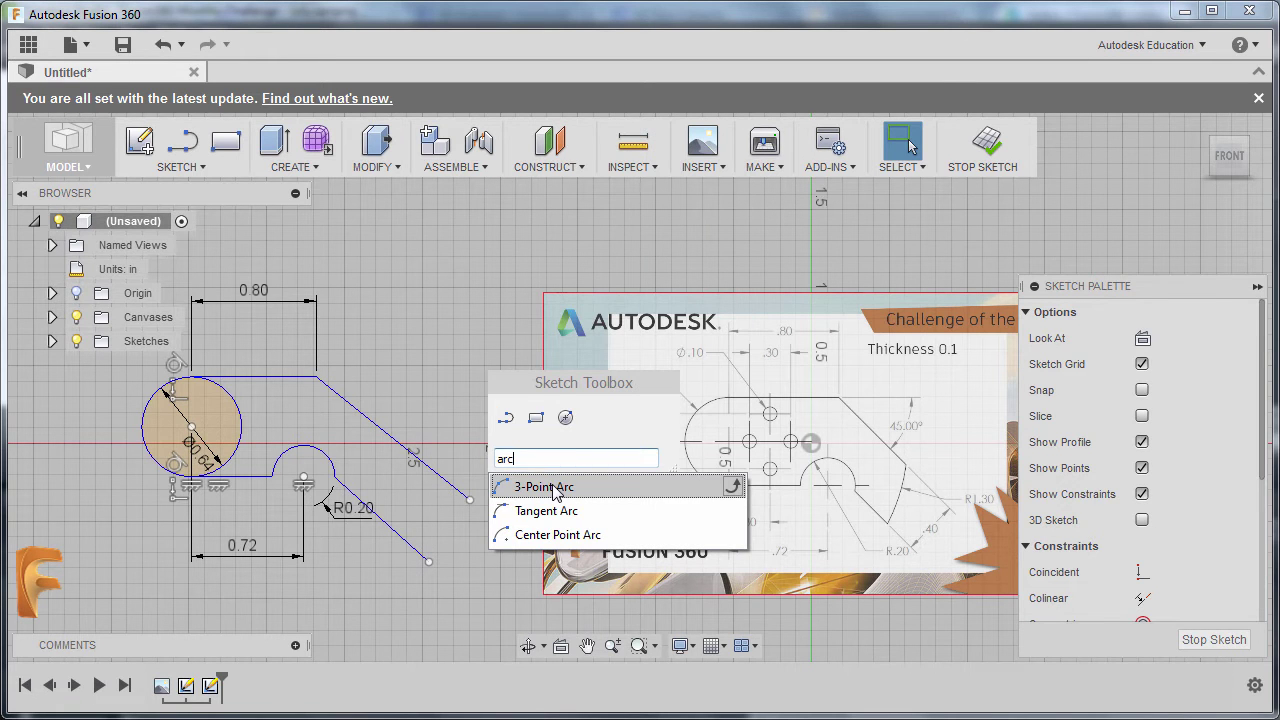
pyautogui.click(552, 488)
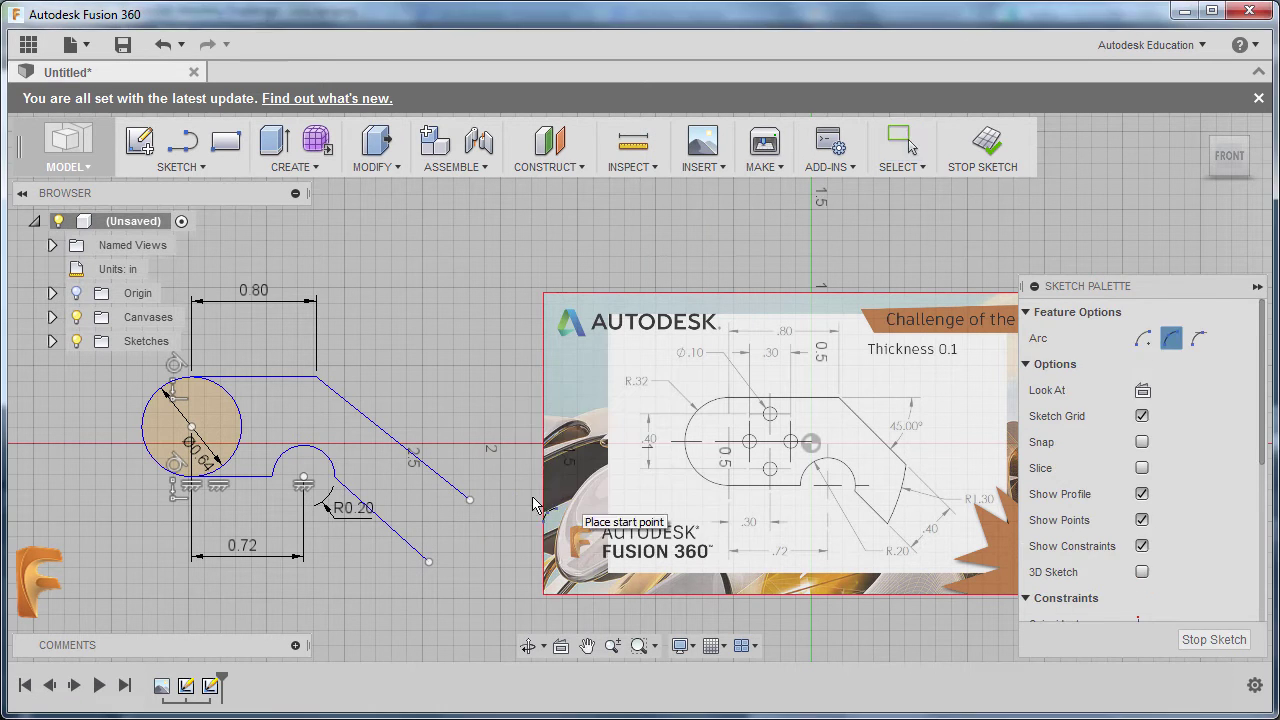
pyautogui.click(470, 498)
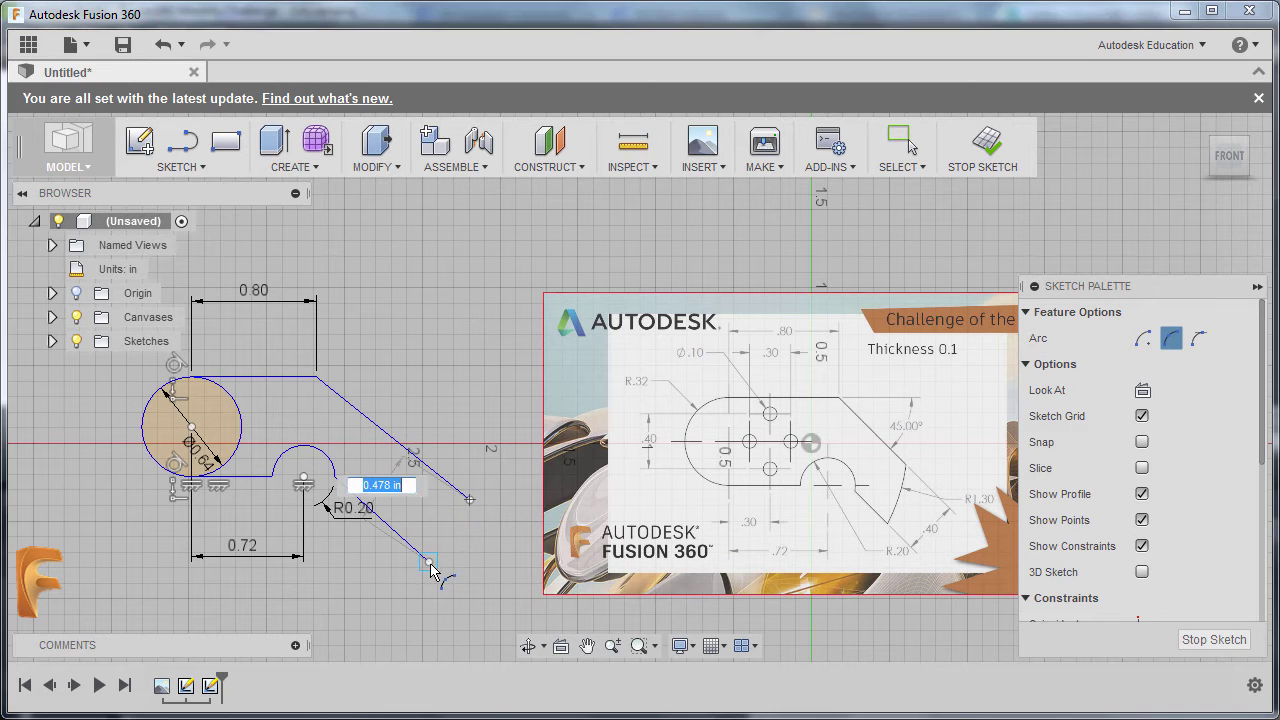
pyautogui.click(428, 560)
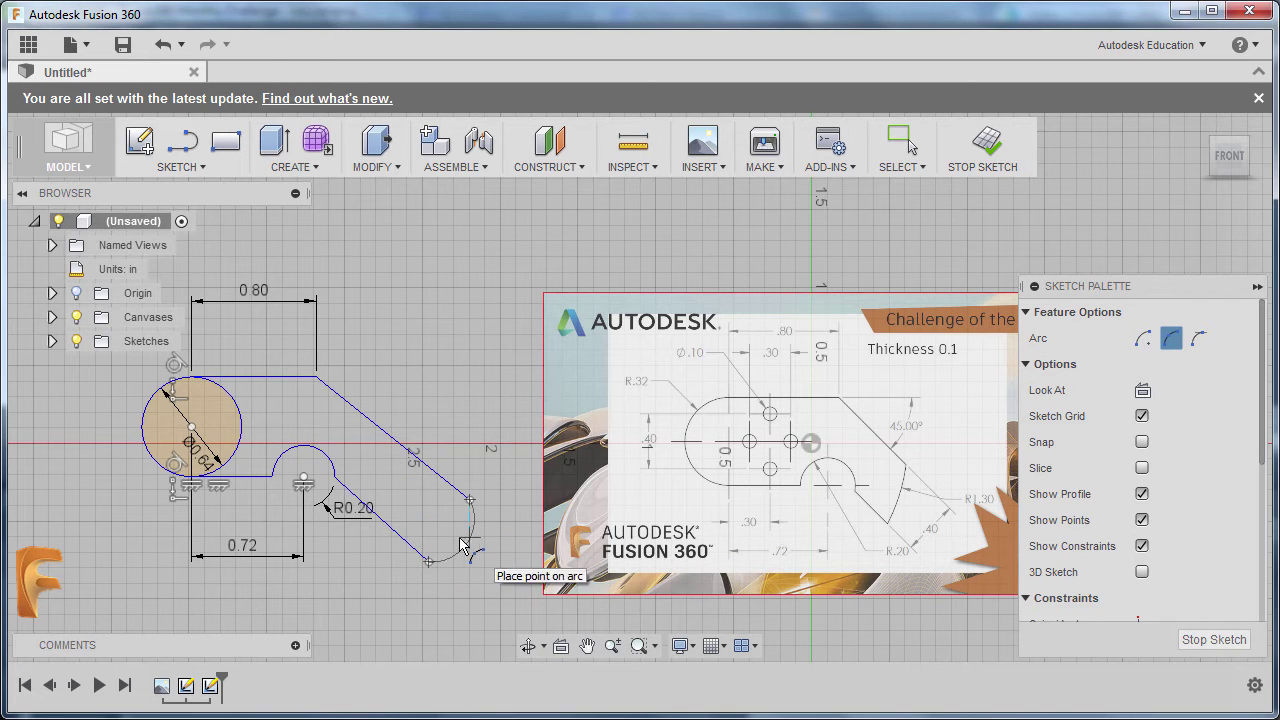
pyautogui.click(460, 538)
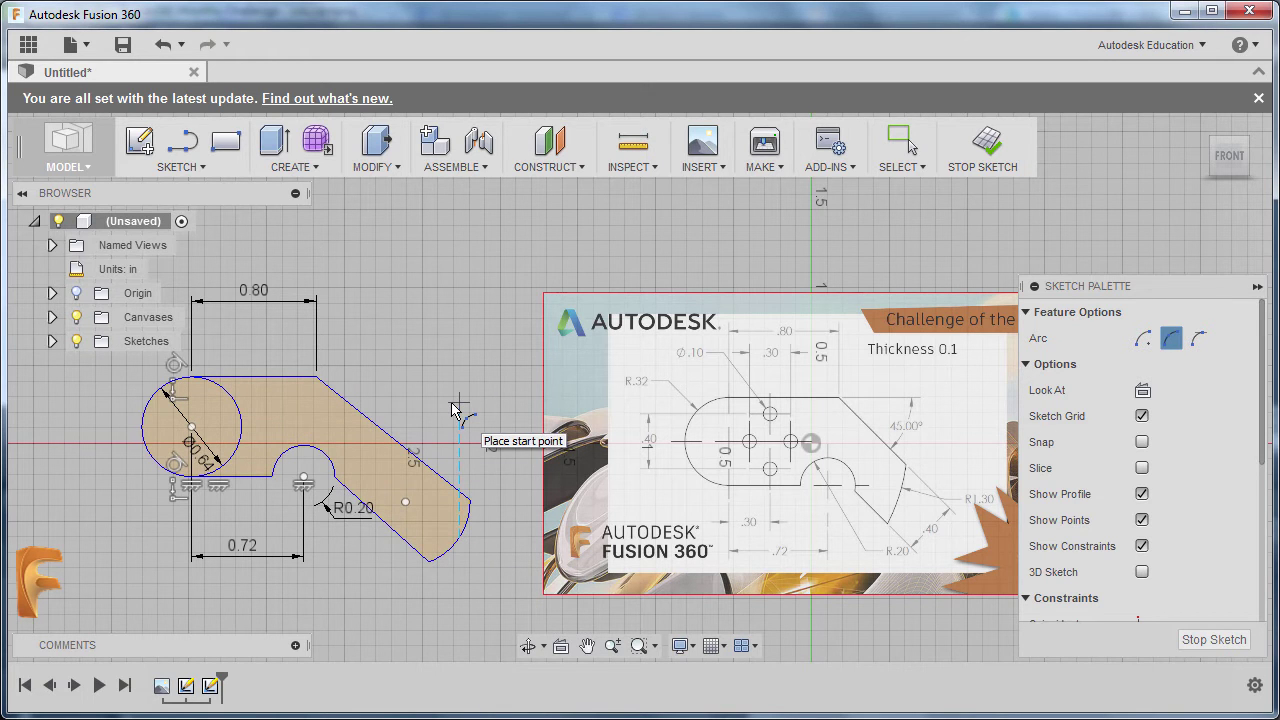
pyautogui.press('Escape')
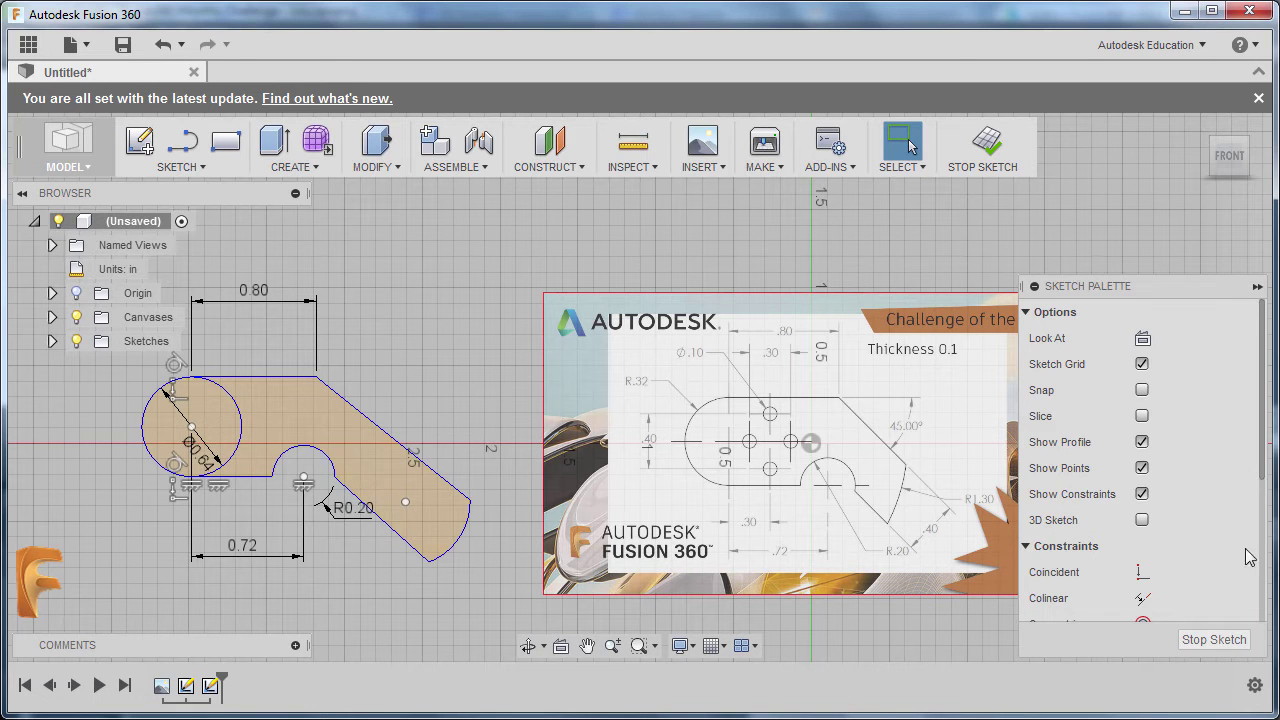
# Step: Make the upper and lower diagonal lines parallel with a Parallel constraint
pyautogui.scroll(-5, 1215, 535)
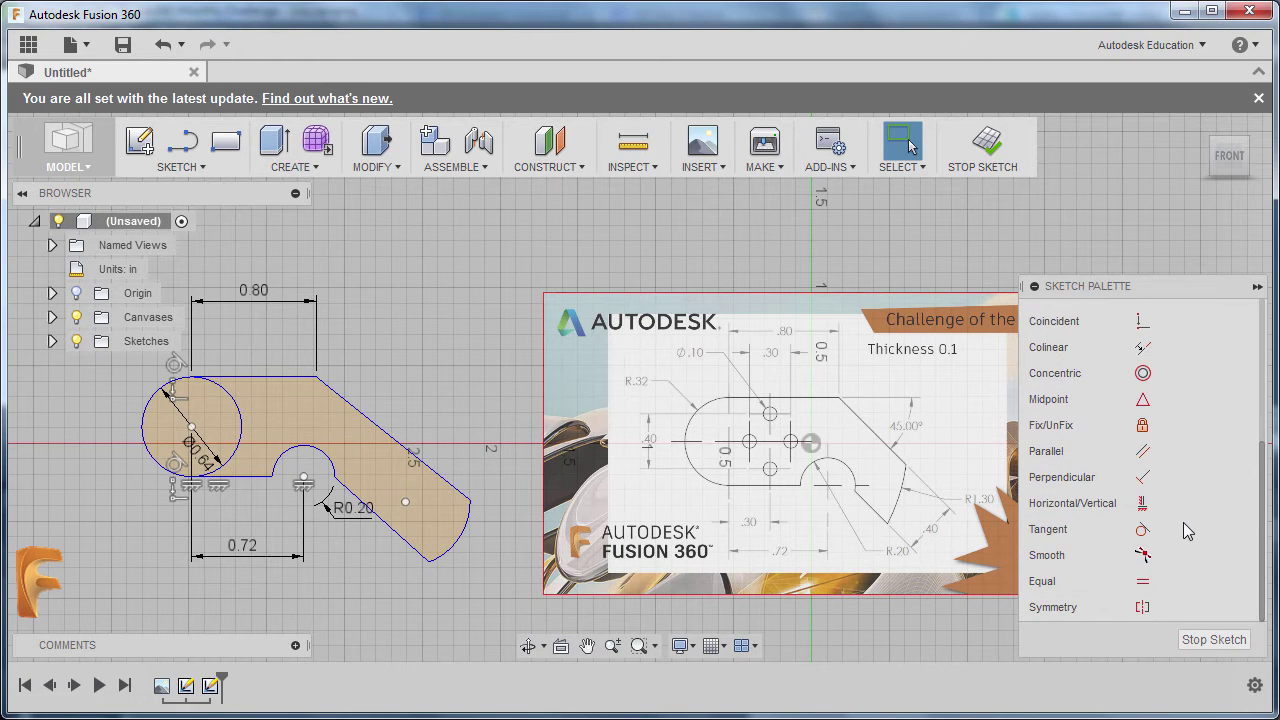
pyautogui.click(1143, 451)
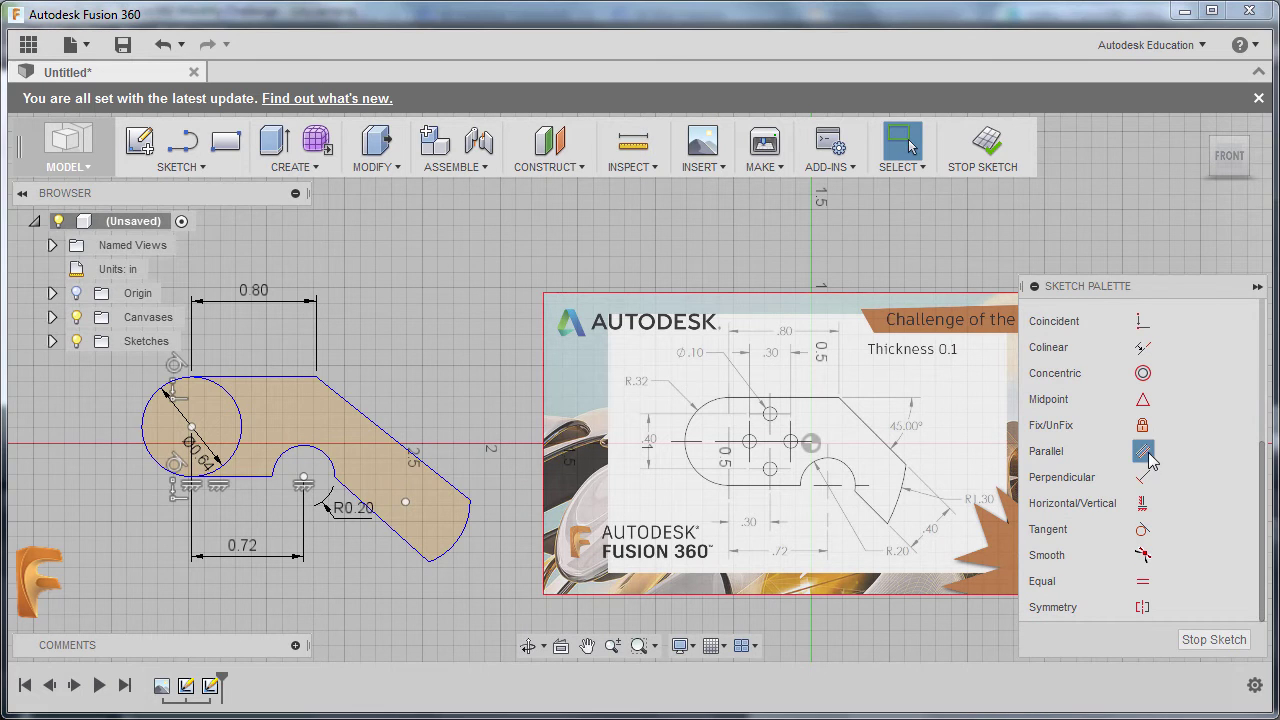
pyautogui.click(362, 411)
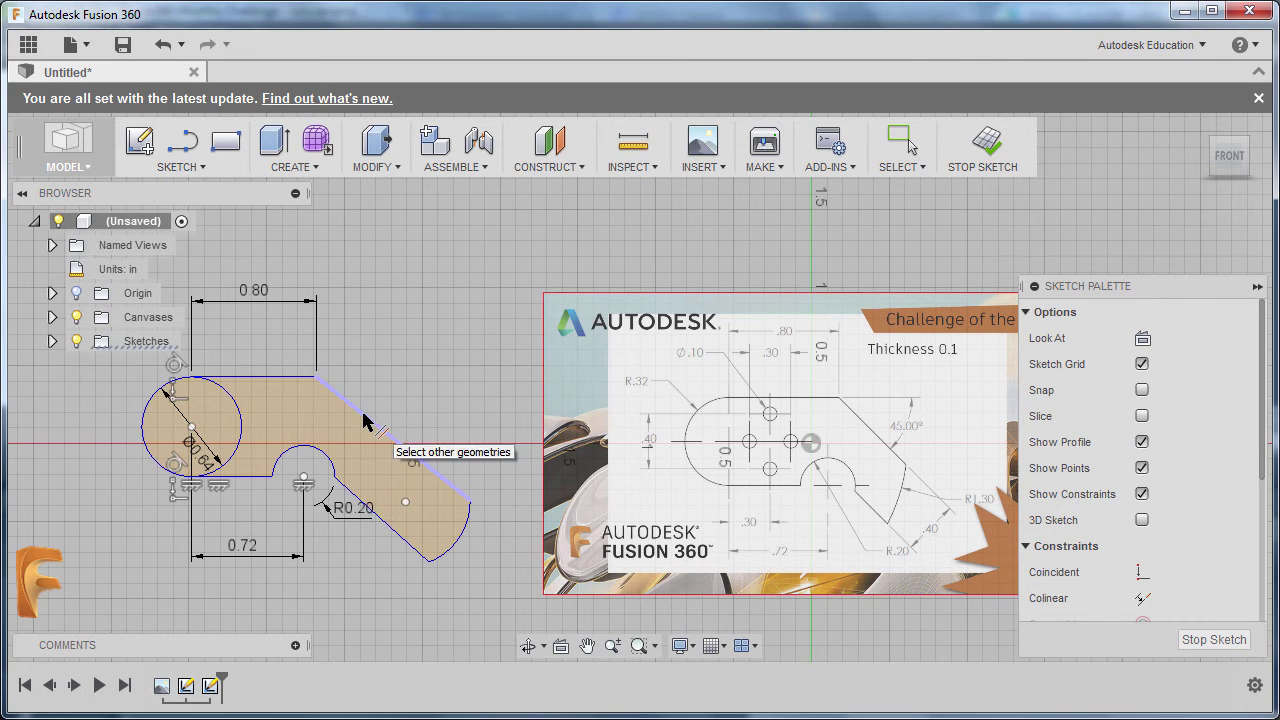
pyautogui.click(372, 528)
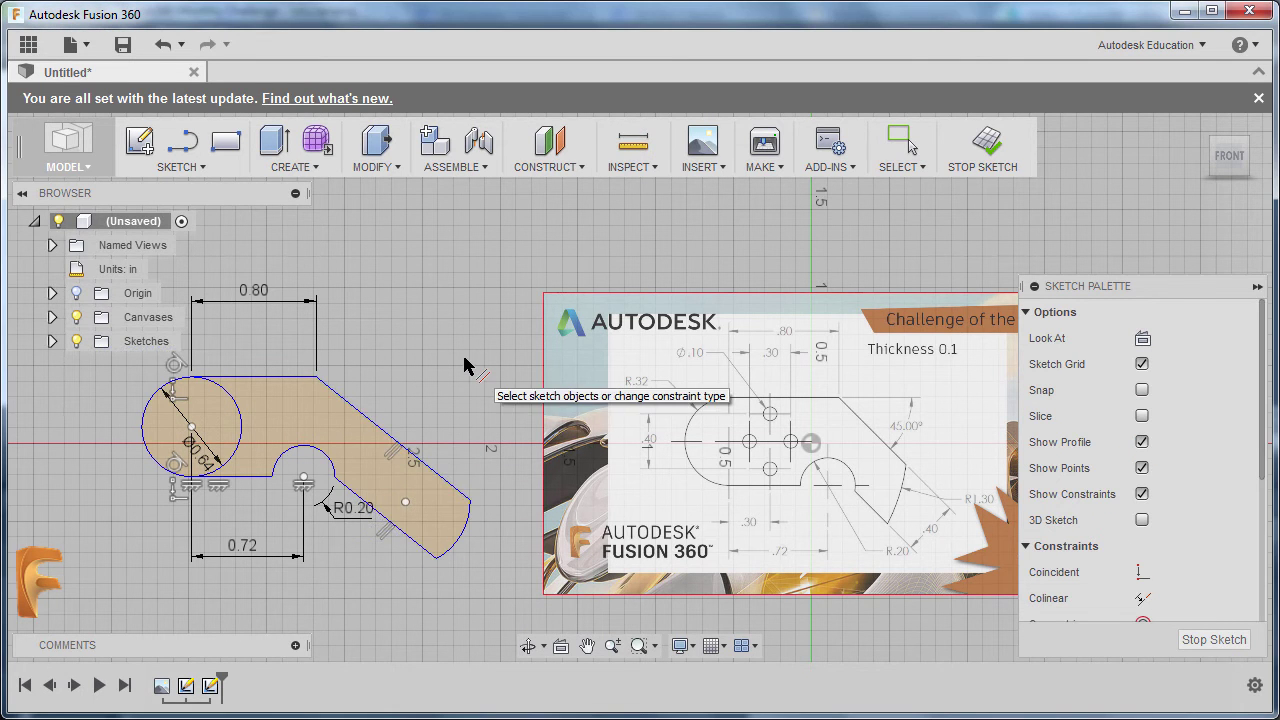
# Step: Dimension the distance between the two parallel diagonal lines as 0.4 in
pyautogui.press('d')
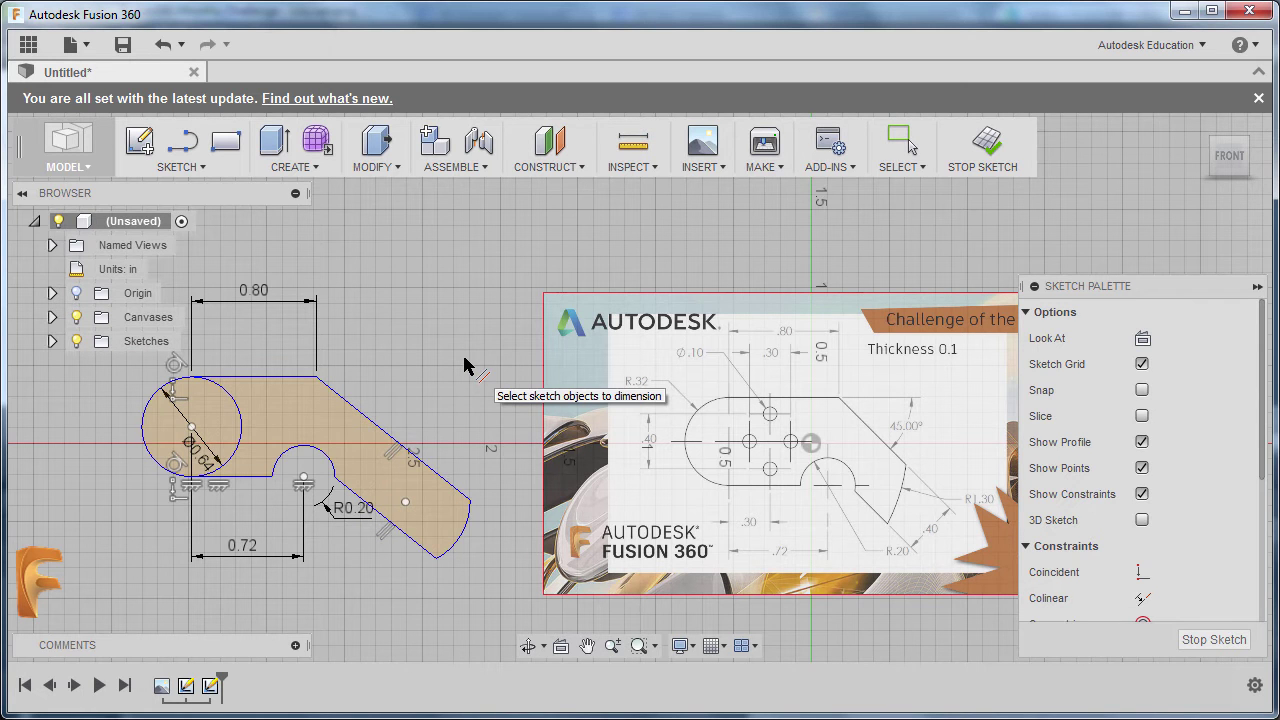
pyautogui.click(368, 427)
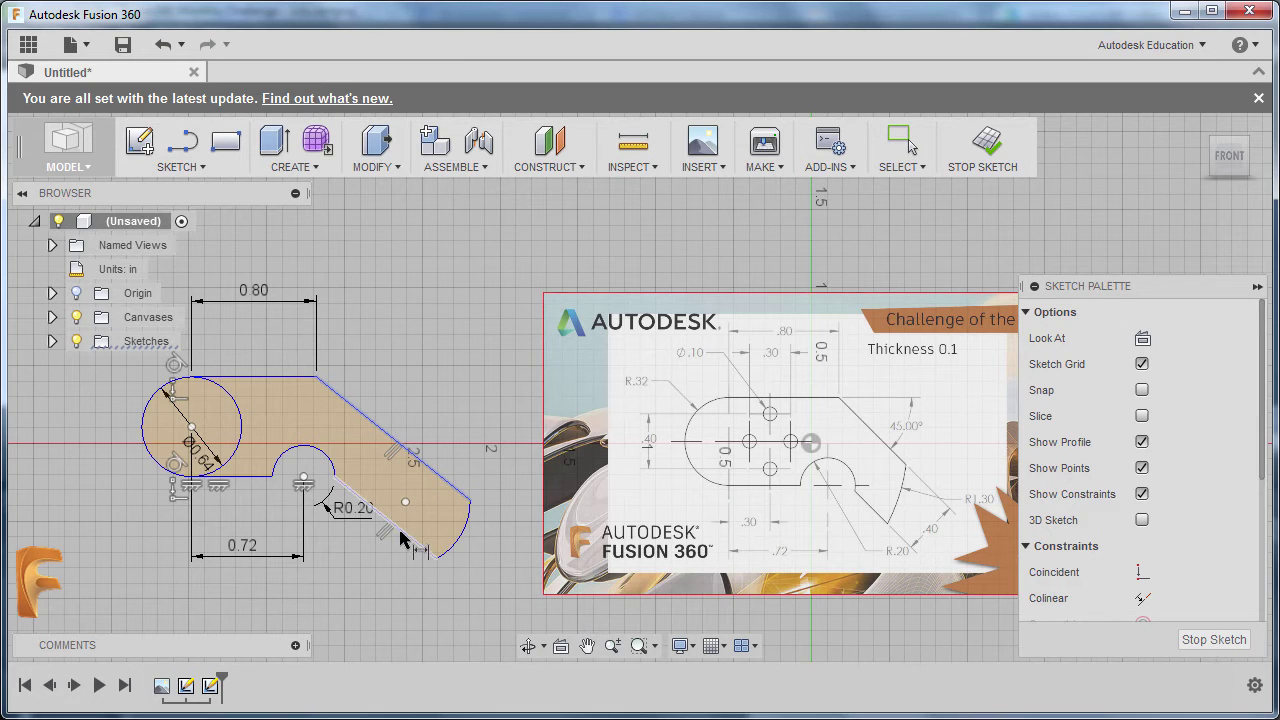
pyautogui.click(493, 558)
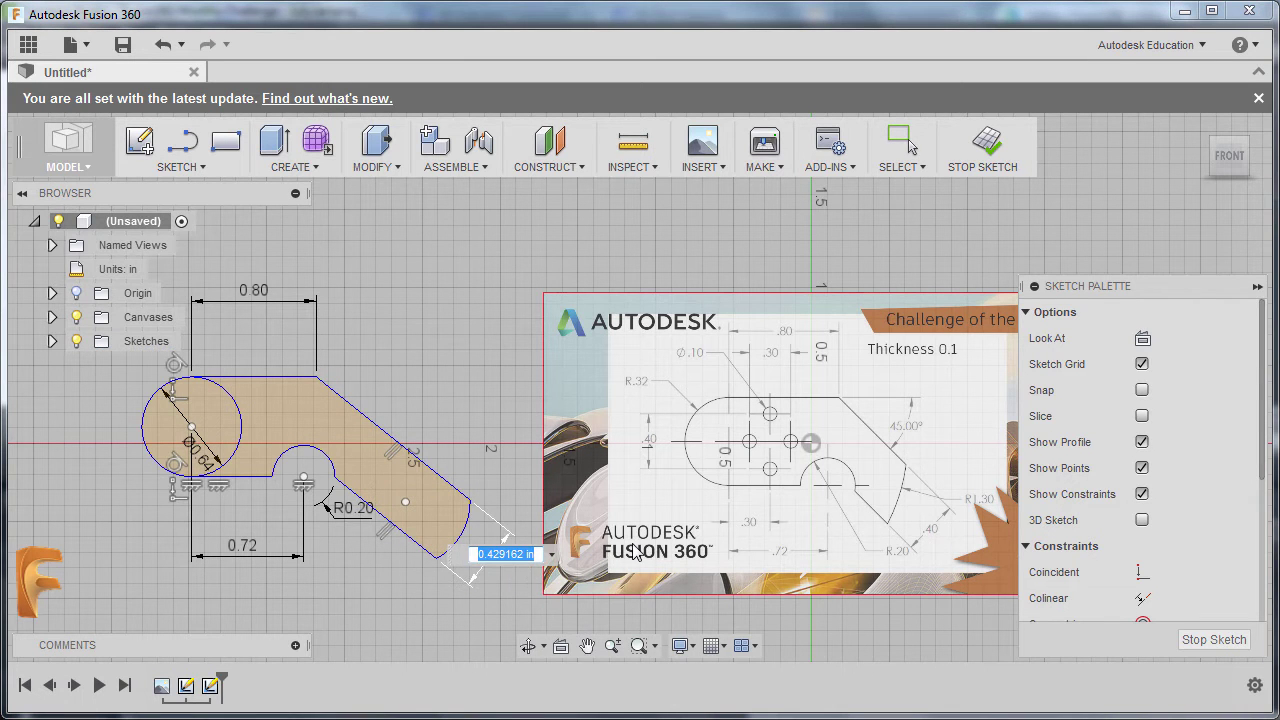
pyautogui.press('BackSpace')
pyautogui.write('.4')
pyautogui.press('Return')
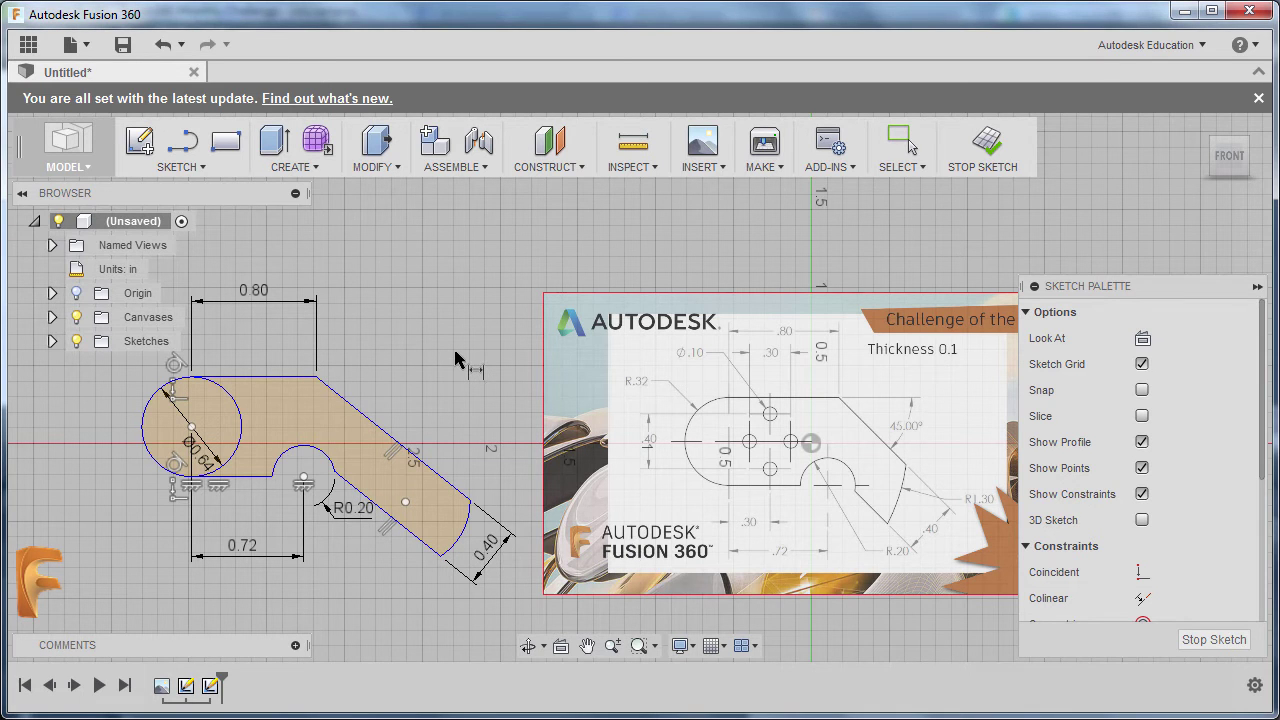
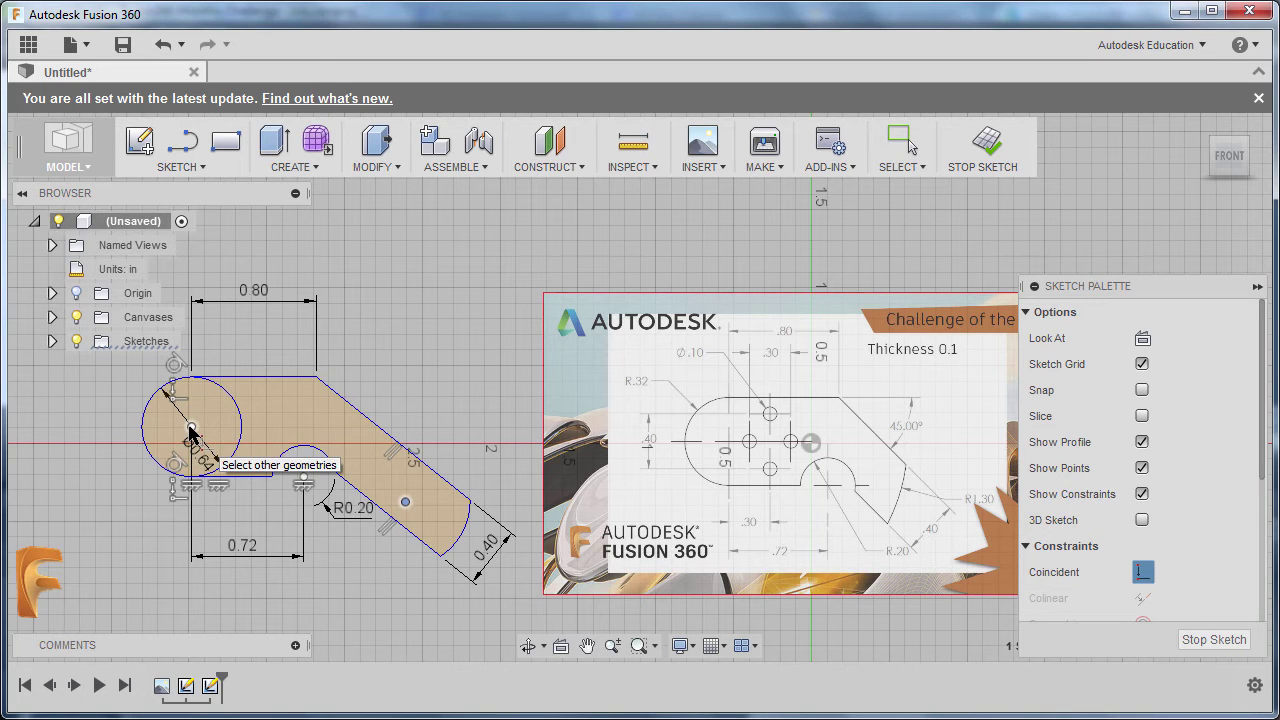
# Step: Try to make the end arc's center coincident with the circle's center, drag the arc's endpoint around, and undo the attempt
pyautogui.moveTo(192, 432)
pyautogui.mouseDown()
pyautogui.moveTo(200, 440)
pyautogui.moveTo(259, 403)
pyautogui.mouseUp()
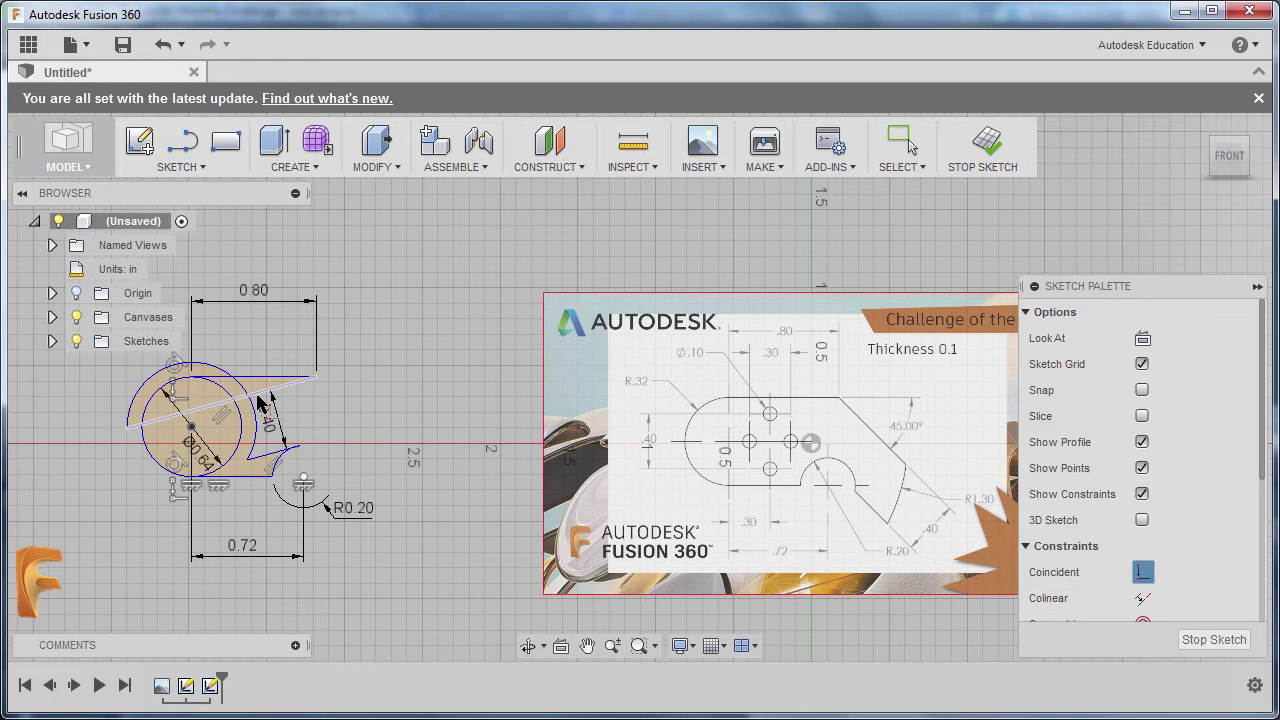
pyautogui.press('Escape')
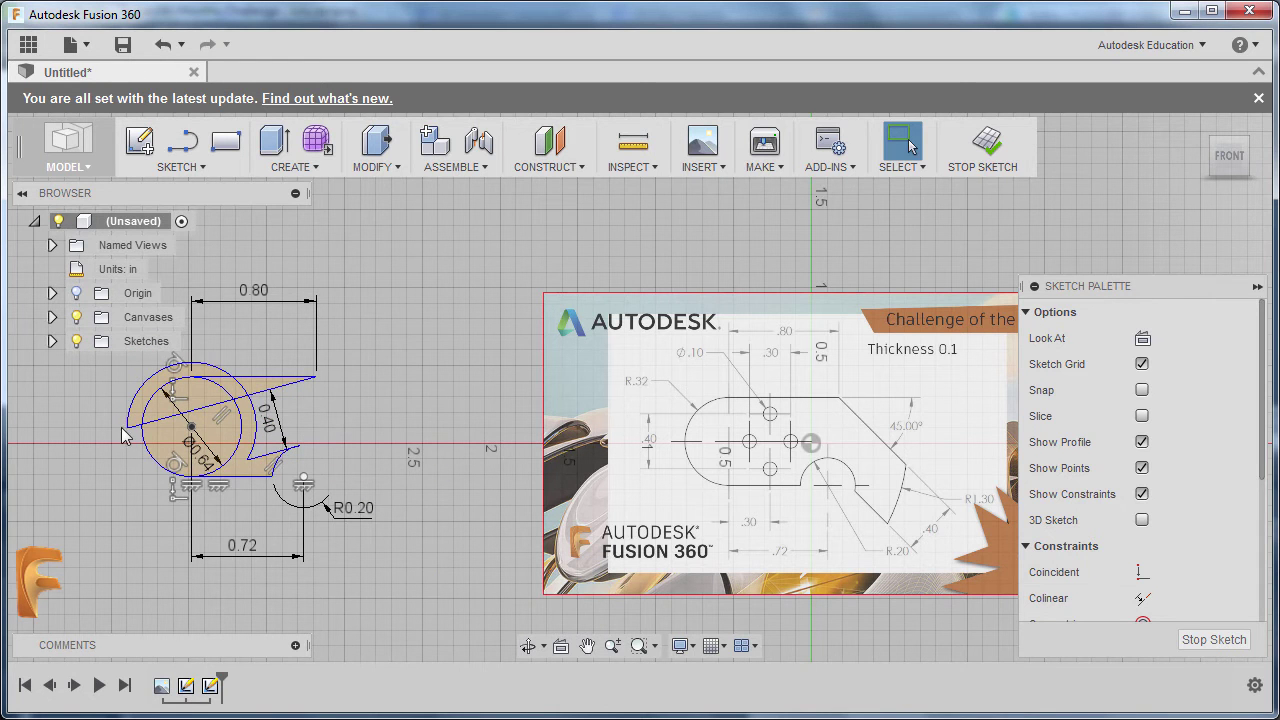
pyautogui.moveTo(125, 432)
pyautogui.mouseDown()
pyautogui.moveTo(234, 310)
pyautogui.moveTo(217, 371)
pyautogui.moveTo(292, 318)
pyautogui.moveTo(375, 308)
pyautogui.moveTo(445, 320)
pyautogui.mouseUp()
pyautogui.moveTo(445, 320)
pyautogui.mouseDown(button='middle')
pyautogui.moveTo(238, 430)
pyautogui.moveTo(418, 330)
pyautogui.moveTo(359, 319)
pyautogui.mouseUp(button='middle')
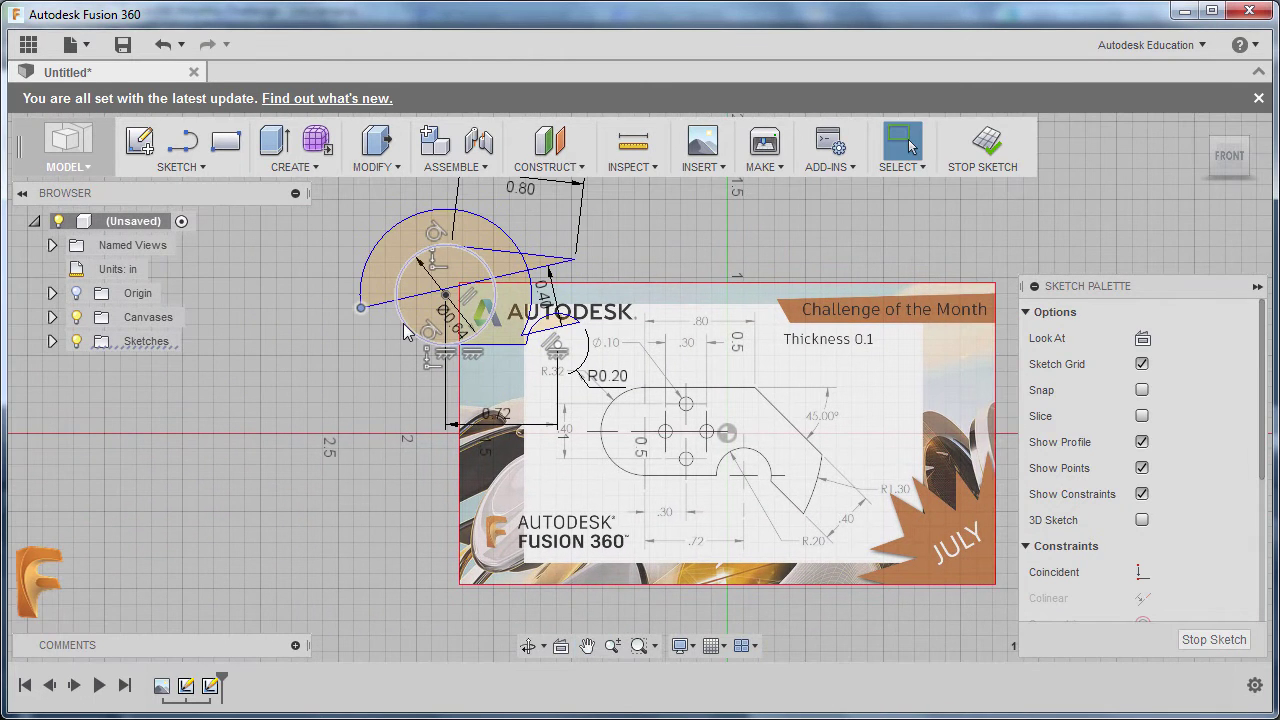
pyautogui.moveTo(361, 307)
pyautogui.mouseDown()
pyautogui.moveTo(386, 283)
pyautogui.moveTo(510, 238)
pyautogui.moveTo(524, 262)
pyautogui.moveTo(550, 267)
pyautogui.mouseUp()
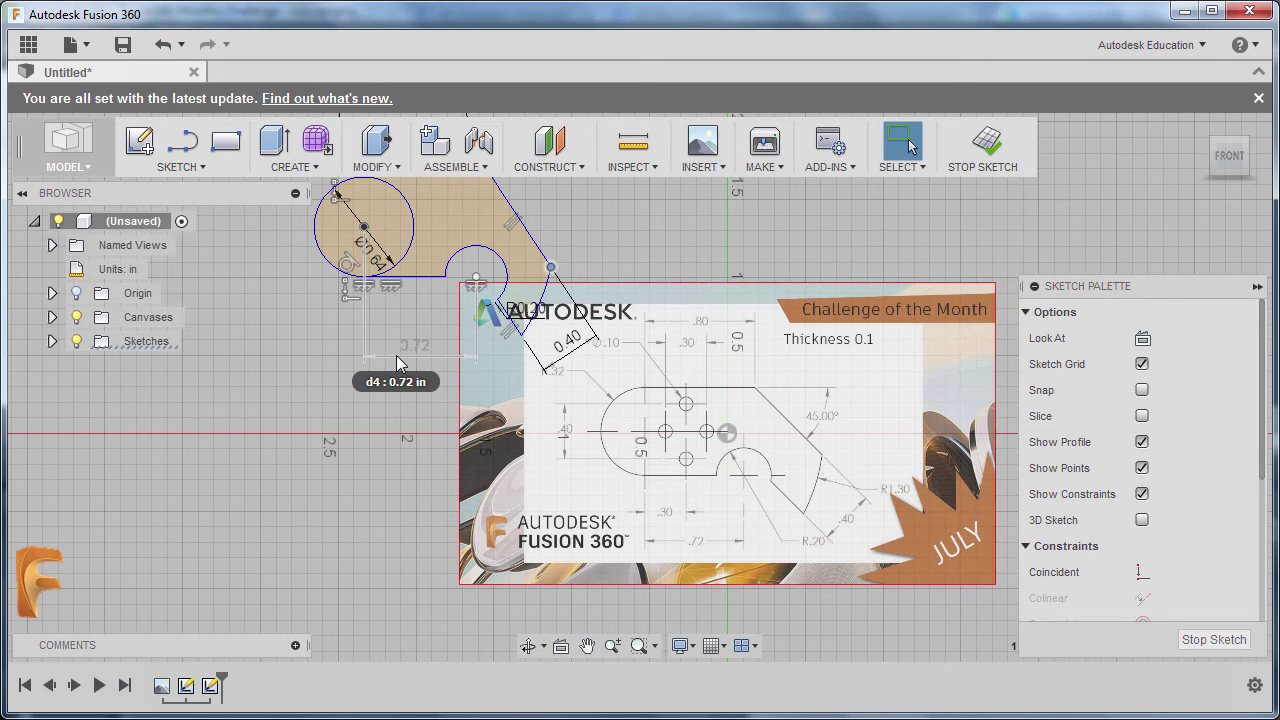
pyautogui.hotkey('ctrl', 'z')
pyautogui.hotkey('ctrl', 'y')
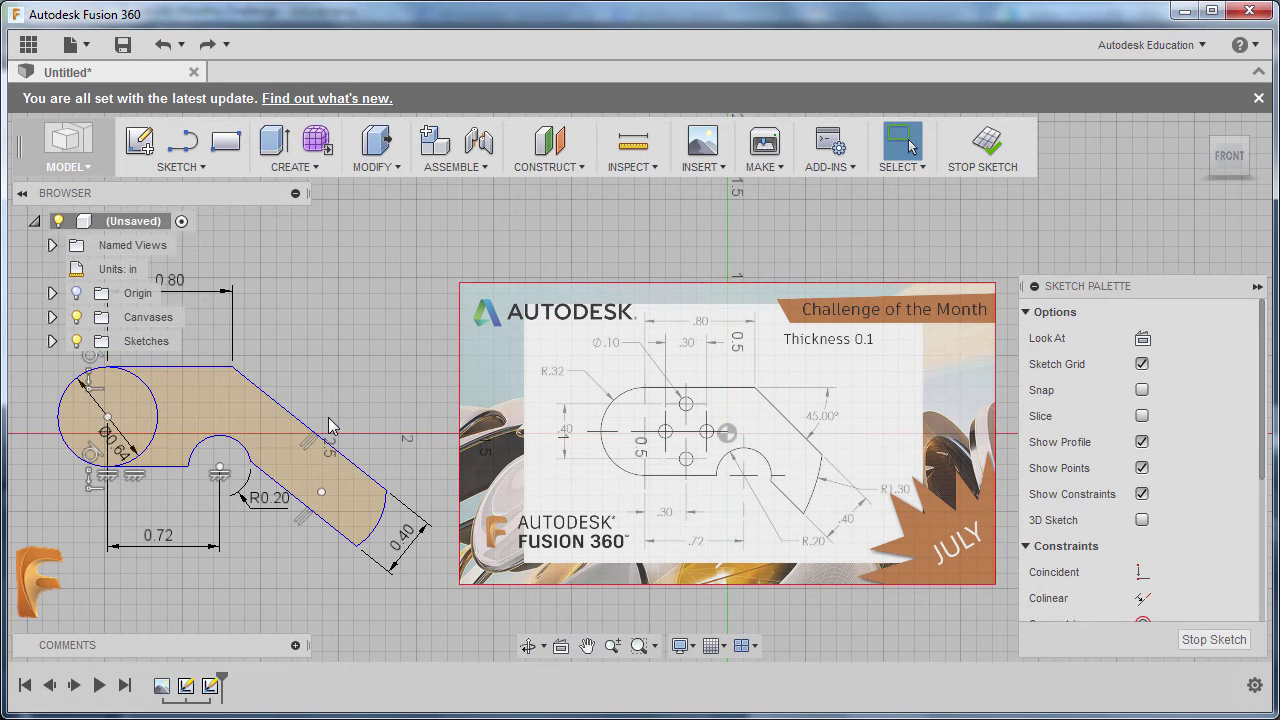
# Step: Apply a Horizontal/Vertical constraint to the upper straight line running from the circle to the diagonal
pyautogui.moveTo(305, 422); pyautogui.dragTo(345, 418, button='middle')
pyautogui.press('Escape')
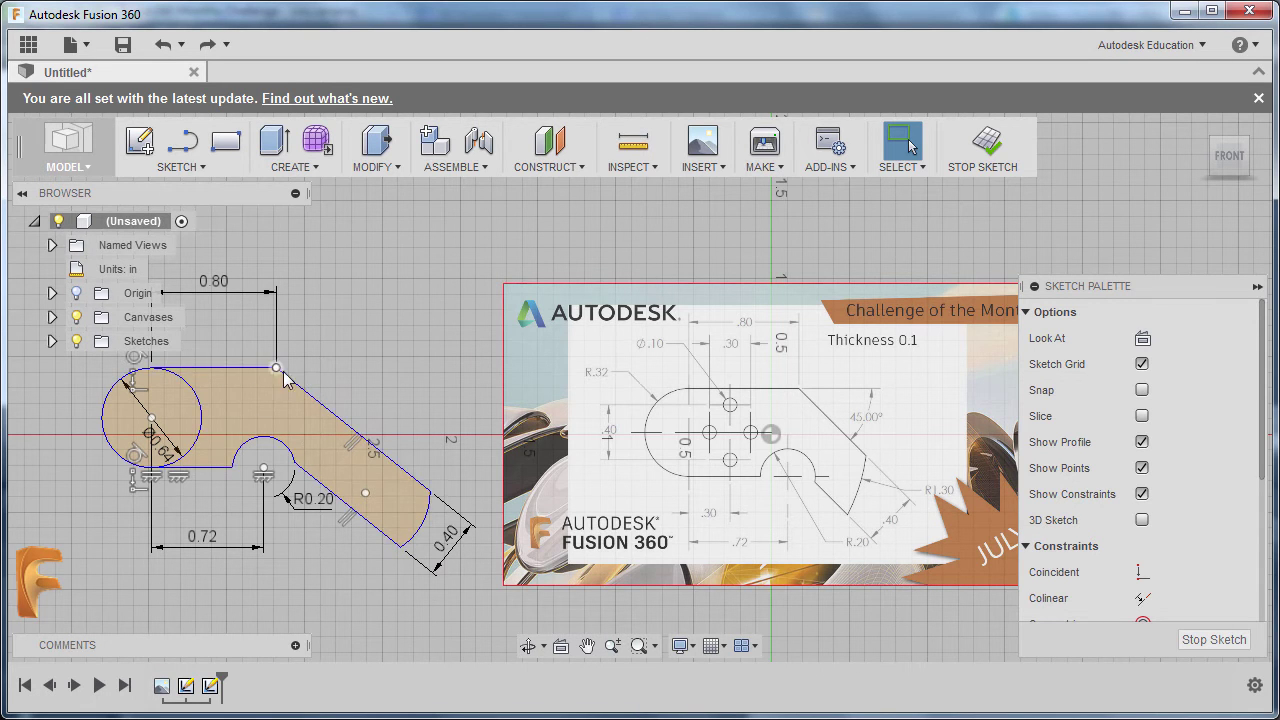
pyautogui.click(226, 372)
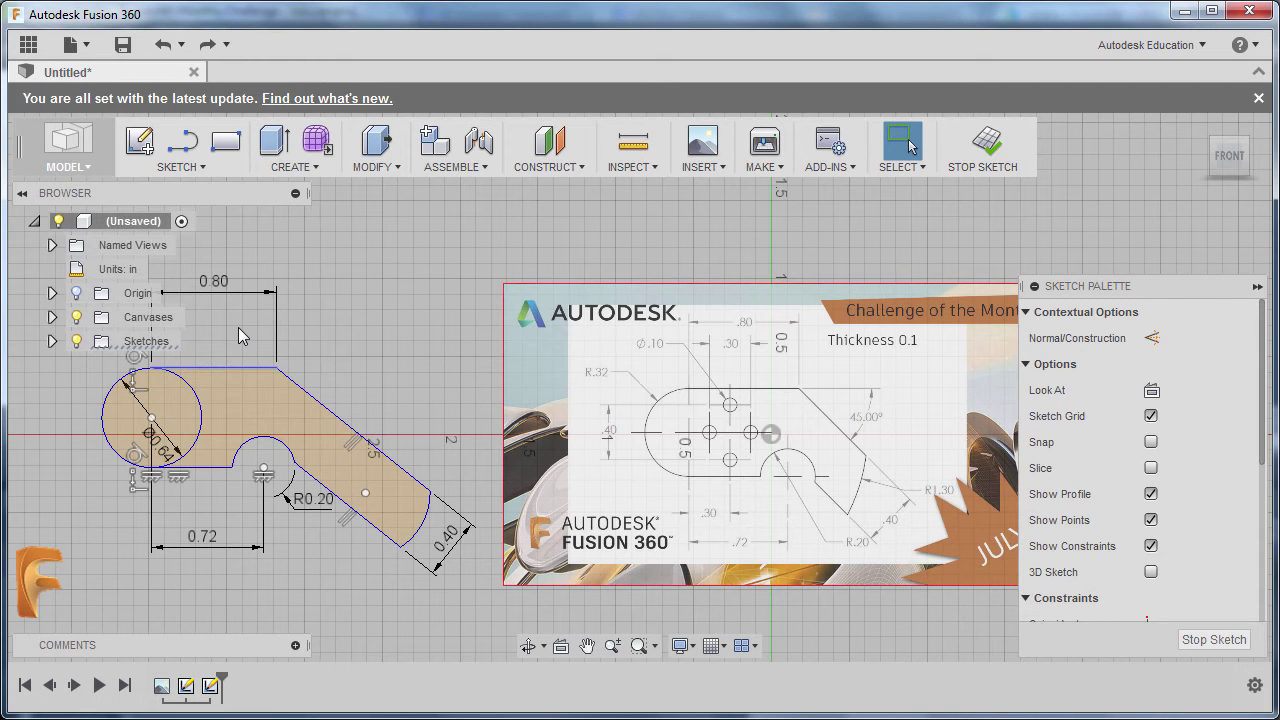
pyautogui.rightClick(238, 327)
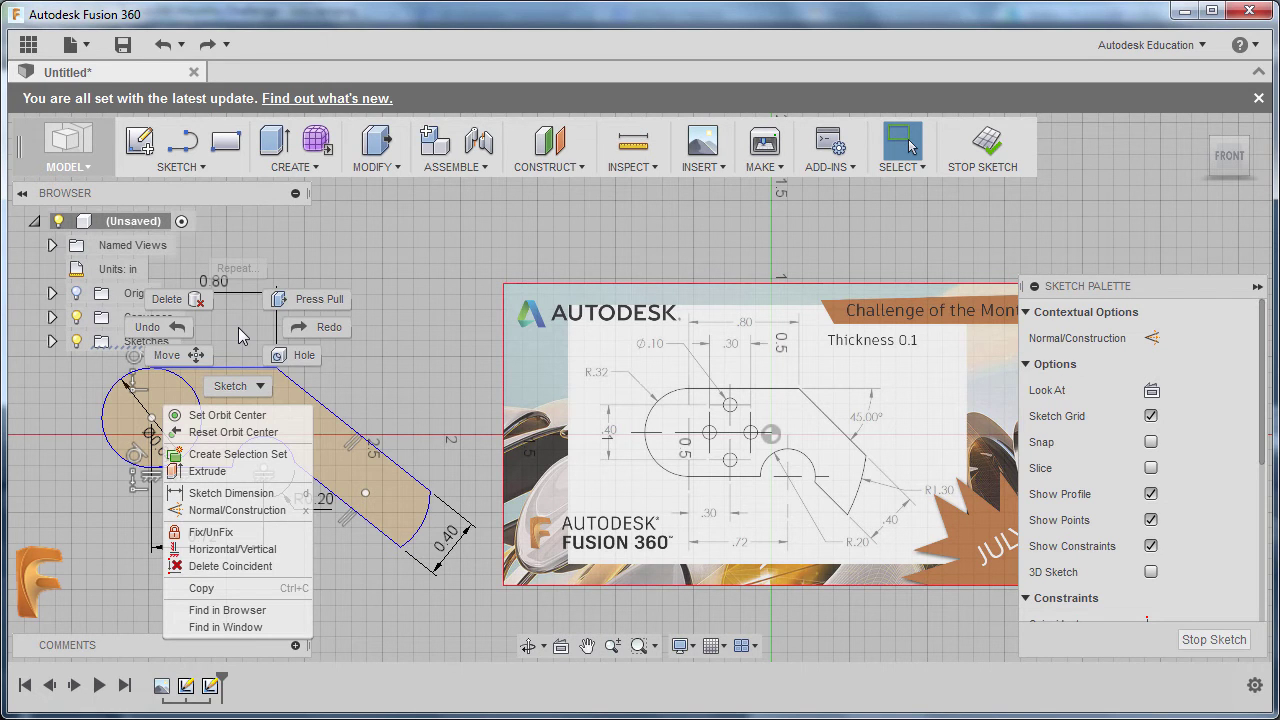
pyautogui.click(262, 554)
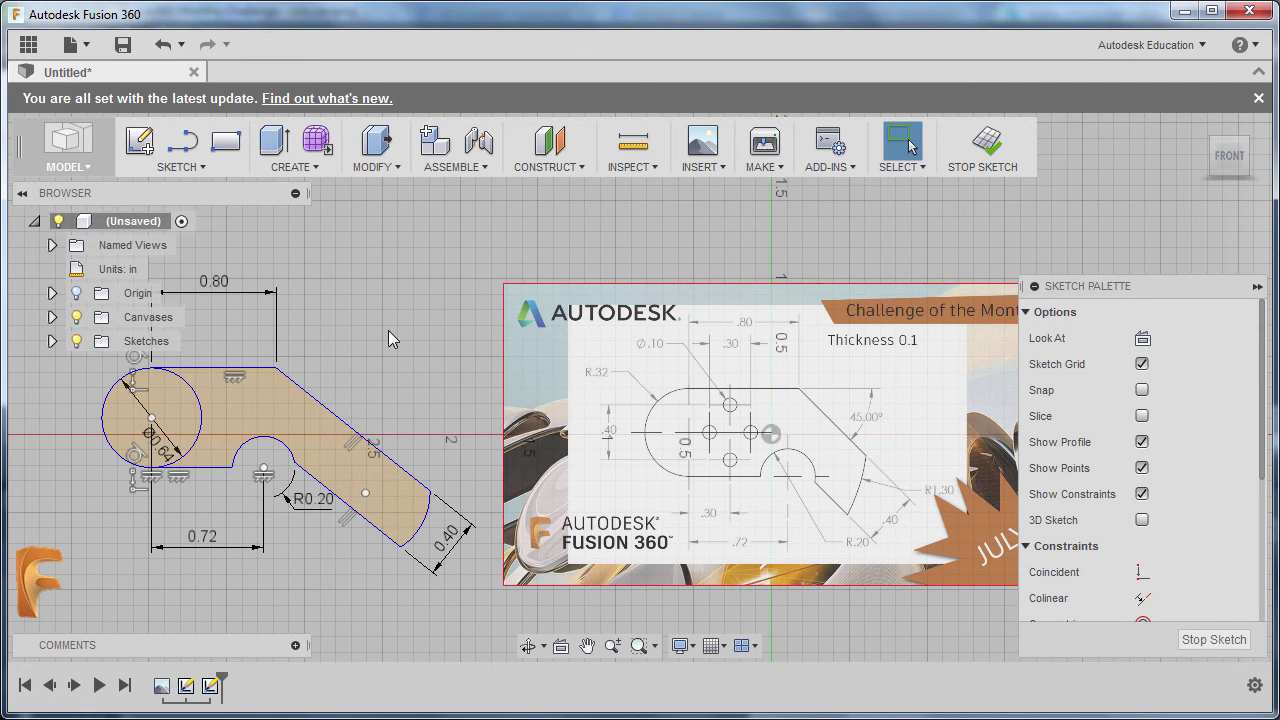
# Step: Shift the end arc's center slightly and dimension the angle between the upper horizontal line and the upper diagonal as 45 degrees
pyautogui.moveTo(366, 494)
pyautogui.mouseDown()
pyautogui.moveTo(329, 466)
pyautogui.moveTo(384, 502)
pyautogui.moveTo(359, 498)
pyautogui.mouseUp()
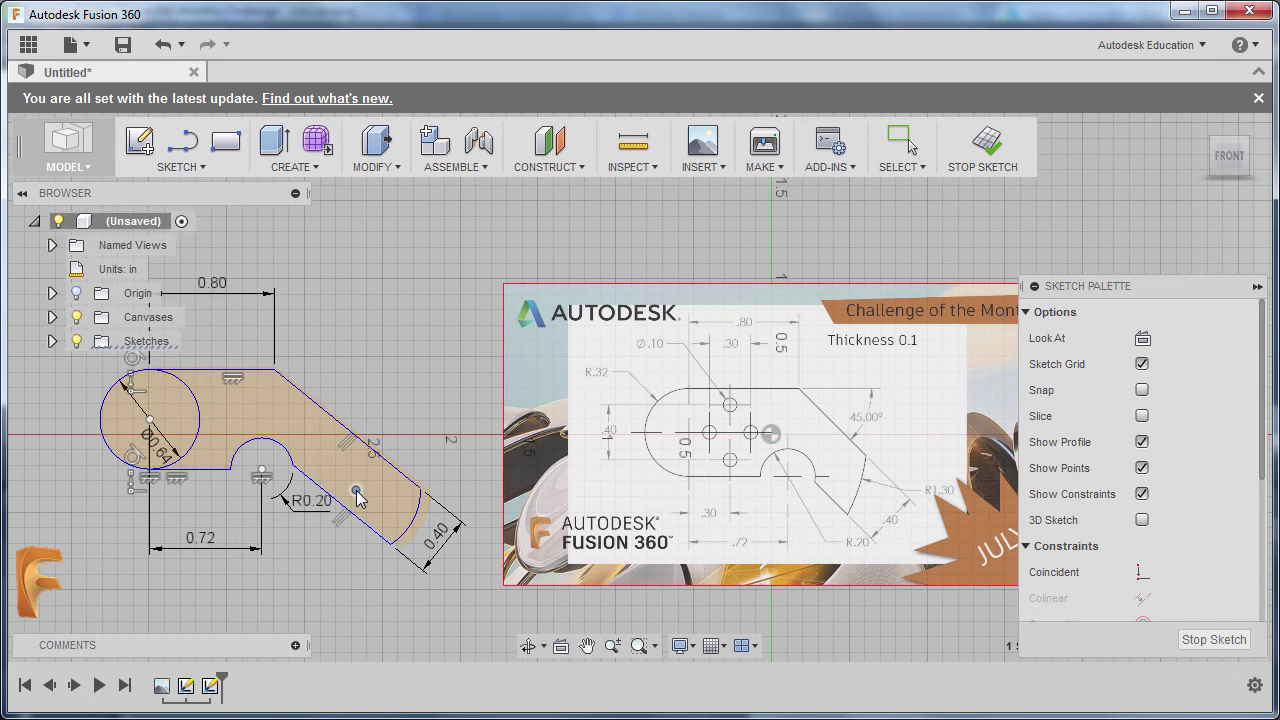
pyautogui.press('Escape')
pyautogui.click(273, 374)
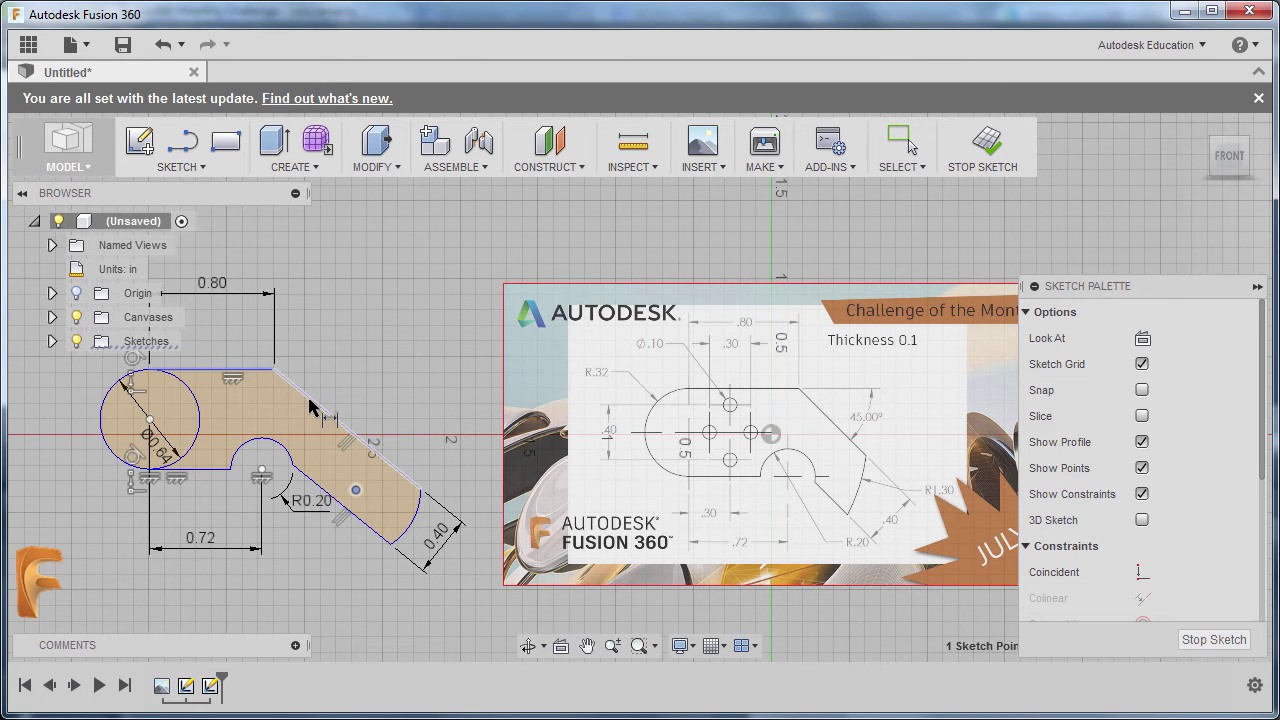
pyautogui.click(310, 407)
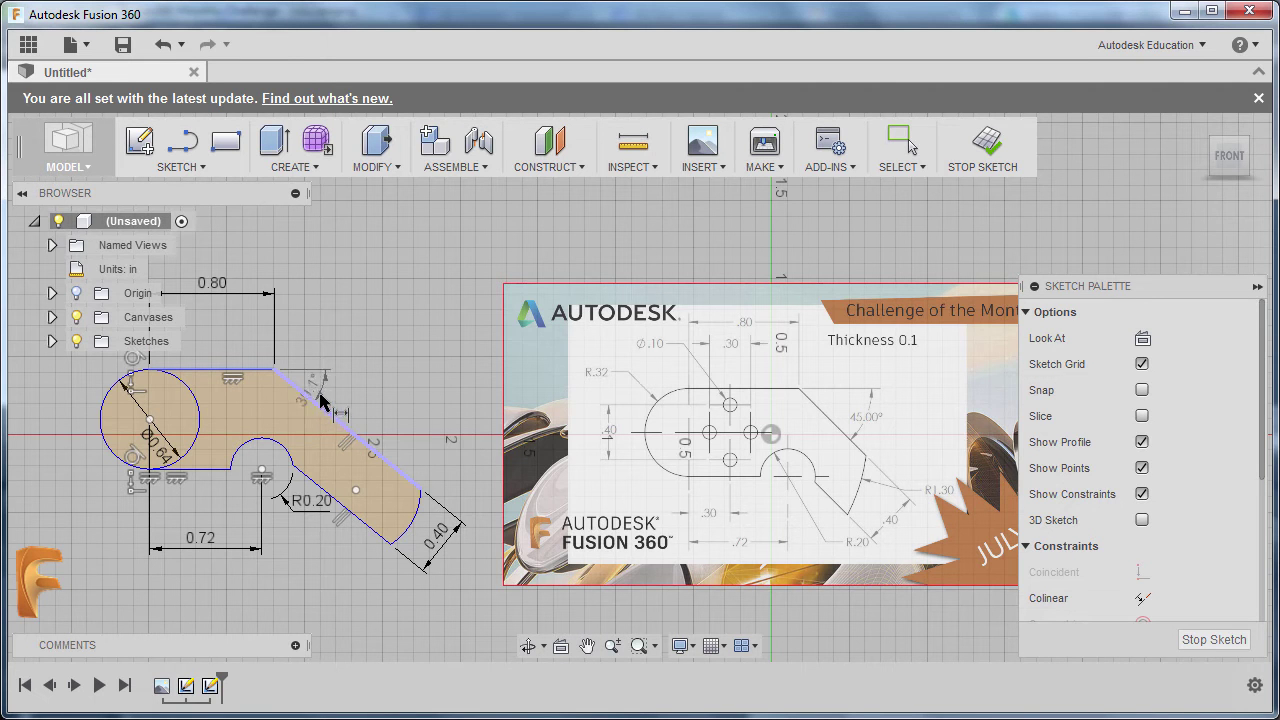
pyautogui.click(373, 399)
pyautogui.write('45')
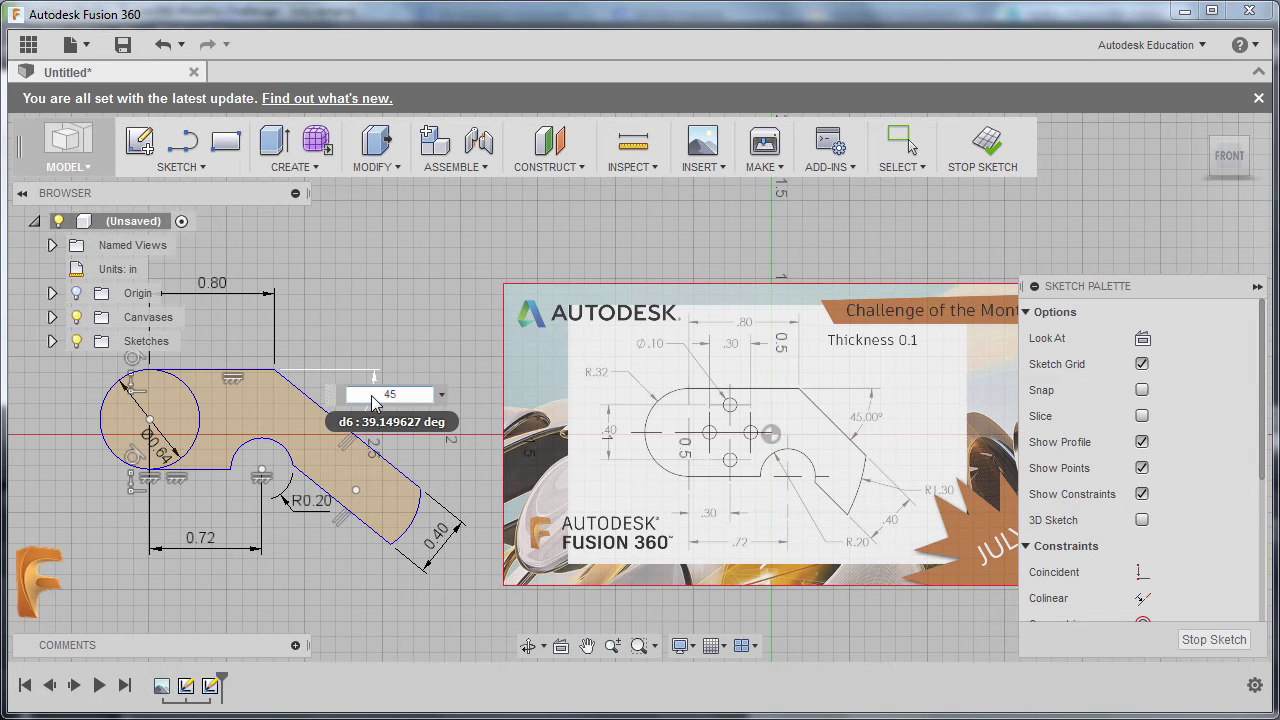
pyautogui.press('Return')
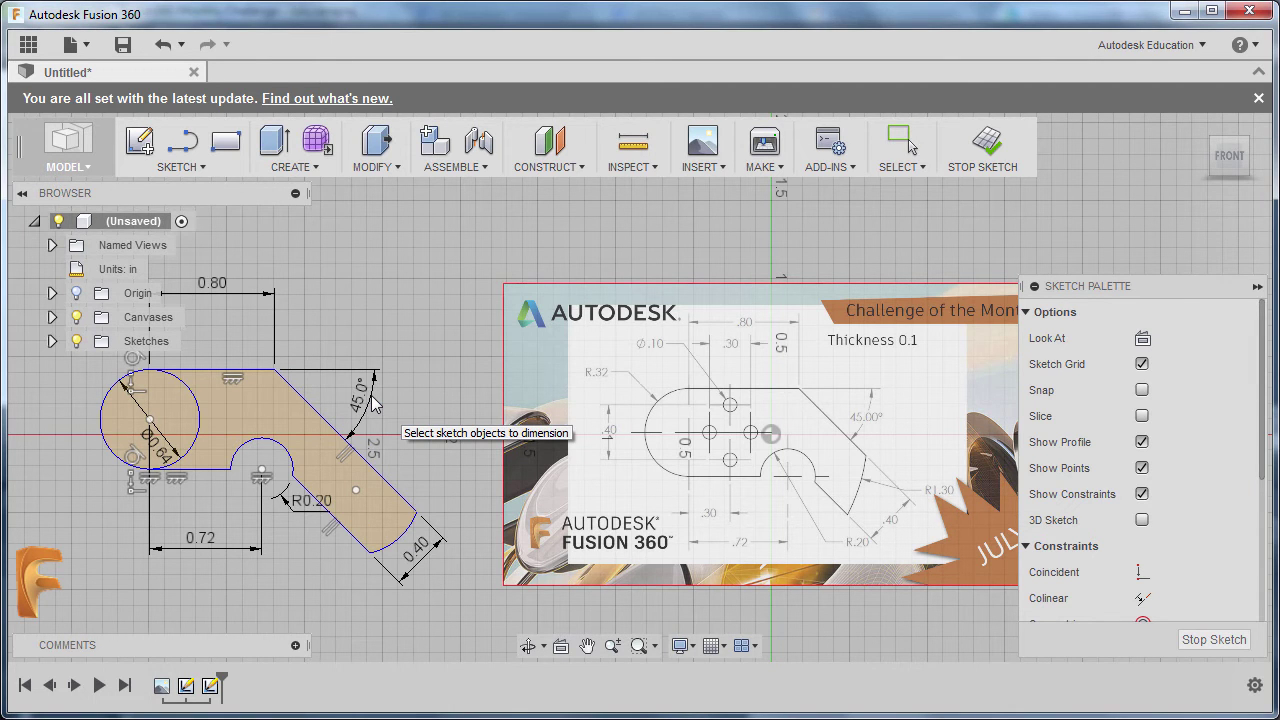
pyautogui.press('Escape')
# Step: Drag the end arc's center closer to the circle and make it coincident with the circle's center point
pyautogui.moveTo(356, 489)
pyautogui.mouseDown()
pyautogui.moveTo(307, 467)
pyautogui.moveTo(372, 502)
pyautogui.moveTo(335, 482)
pyautogui.moveTo(343, 500)
pyautogui.moveTo(358, 490)
pyautogui.mouseUp()
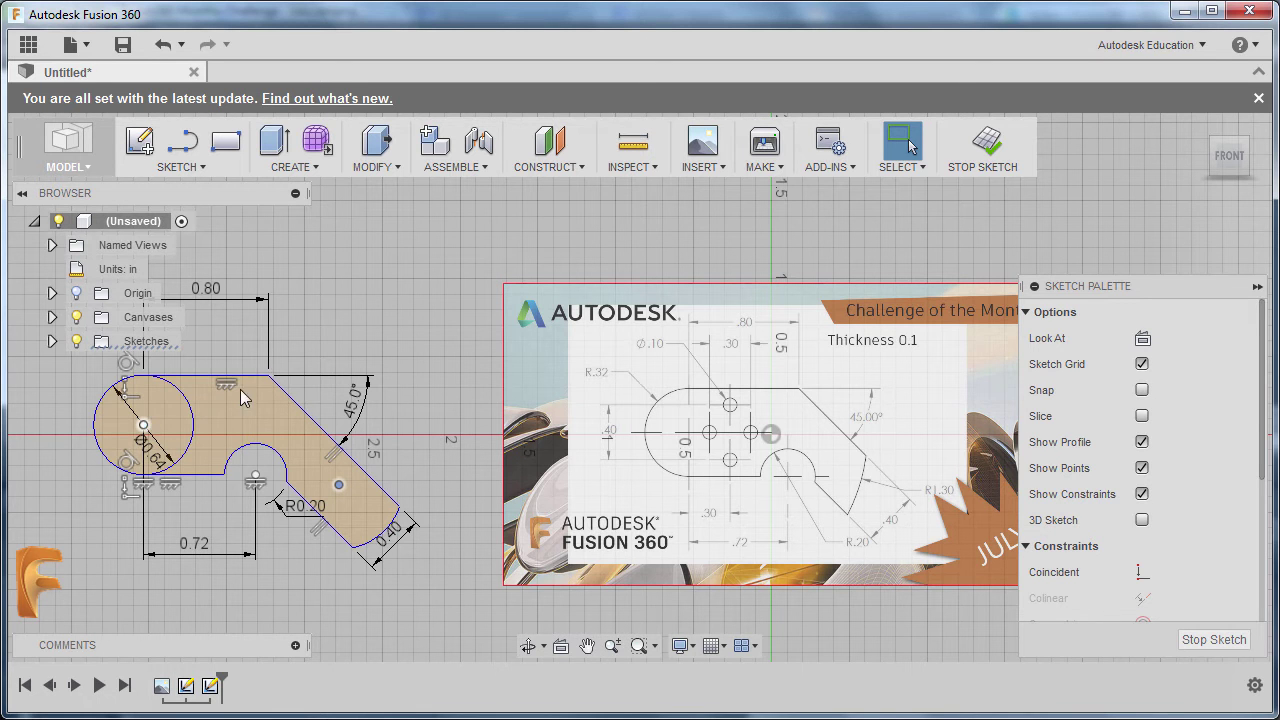
pyautogui.rightClick(362, 297)
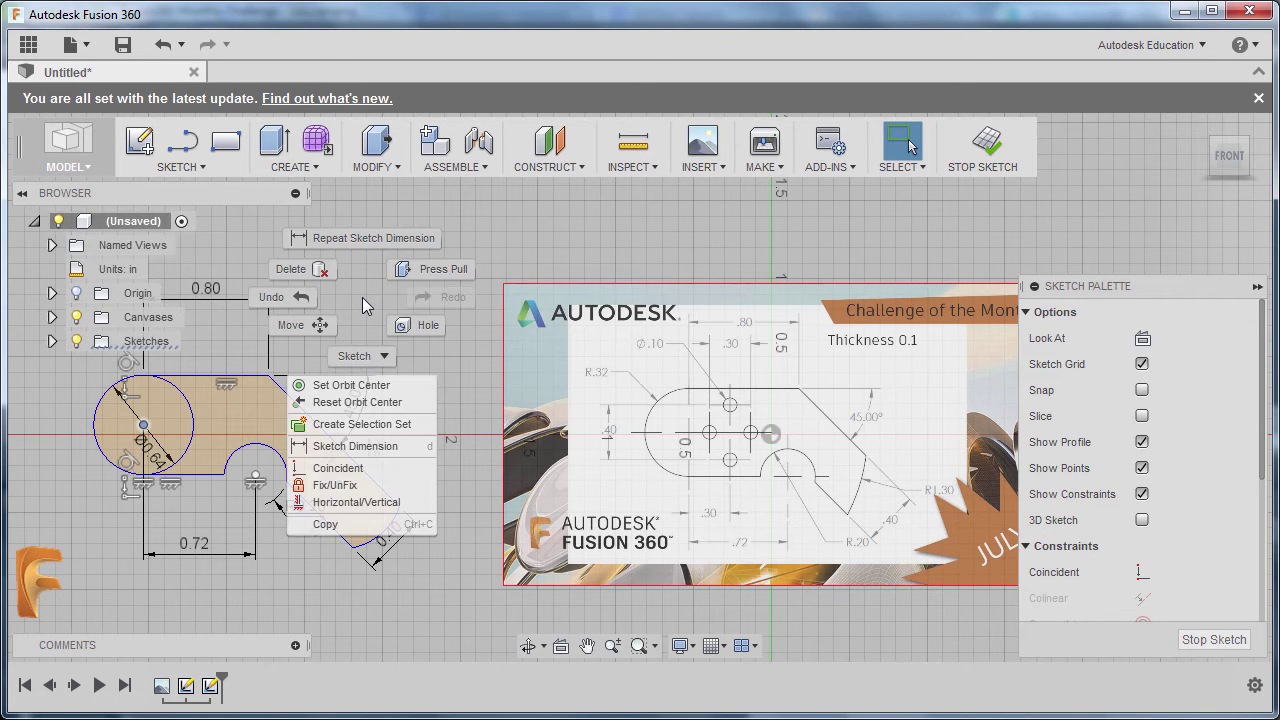
pyautogui.click(340, 468)
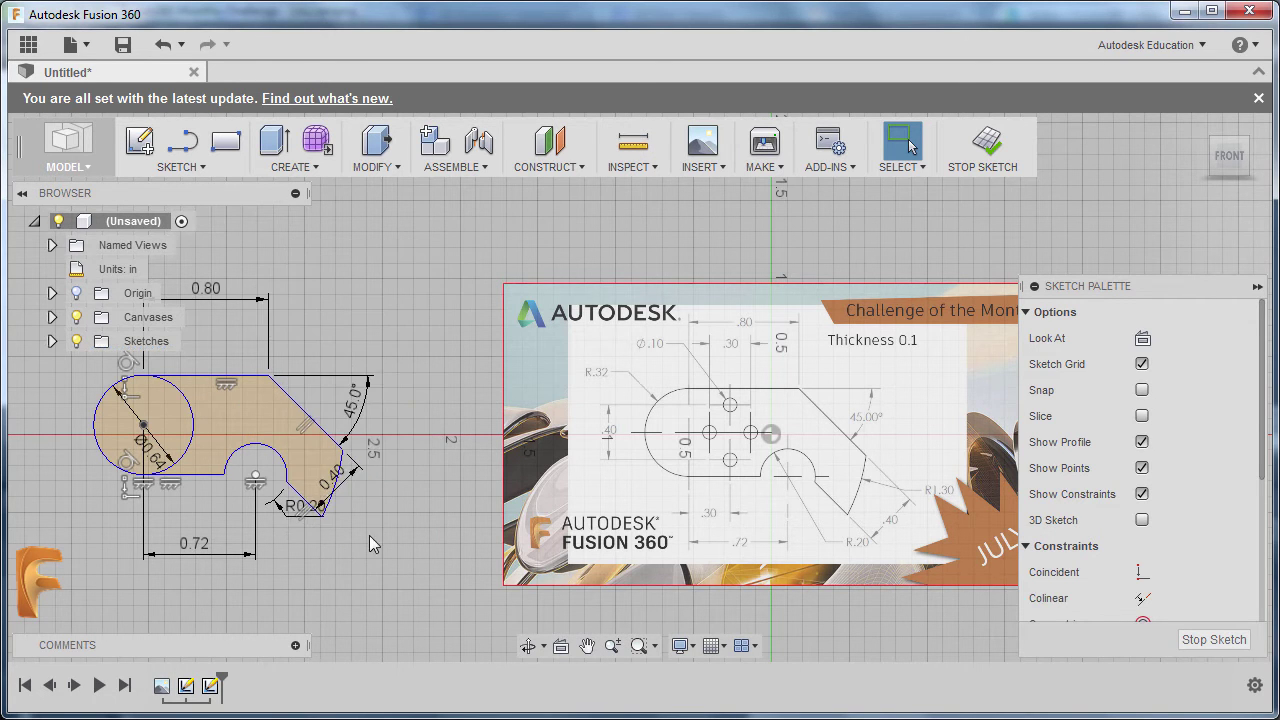
pyautogui.scroll(1, 345, 524)
pyautogui.scroll(-2, 450, 510)
pyautogui.scroll(3, 540, 500)
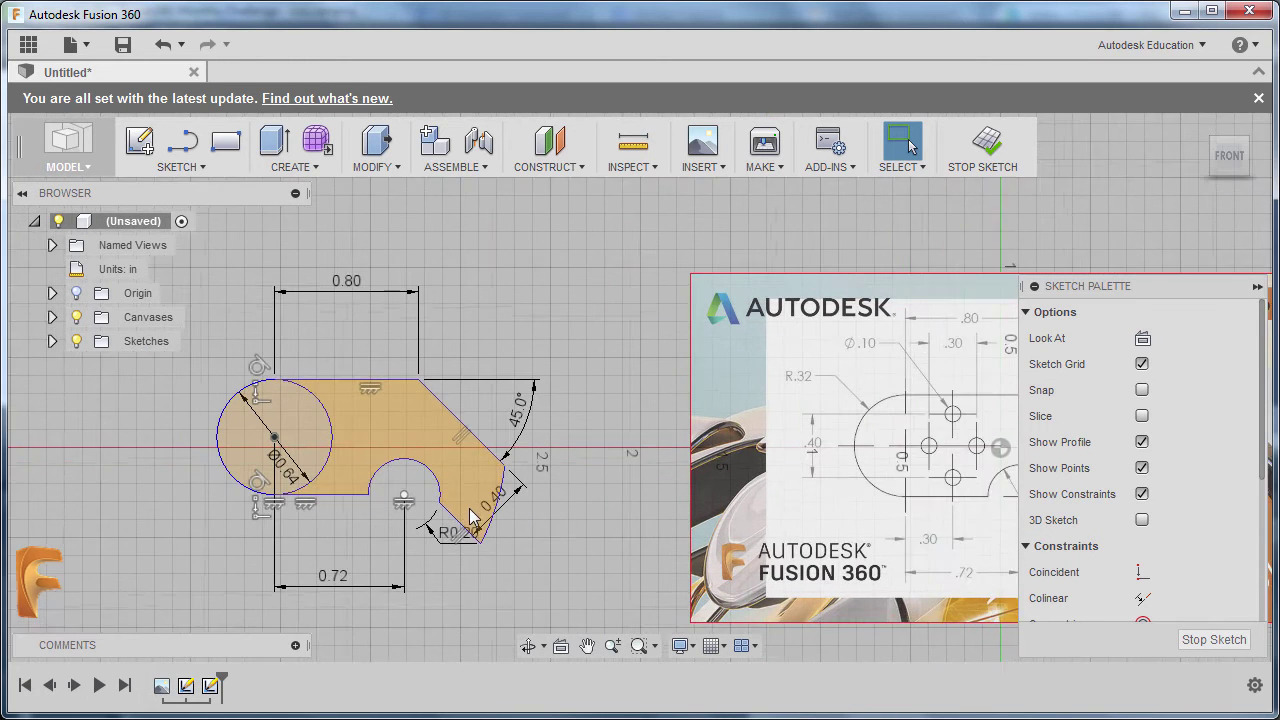
pyautogui.moveTo(540, 489); pyautogui.dragTo(480, 484, button='middle')
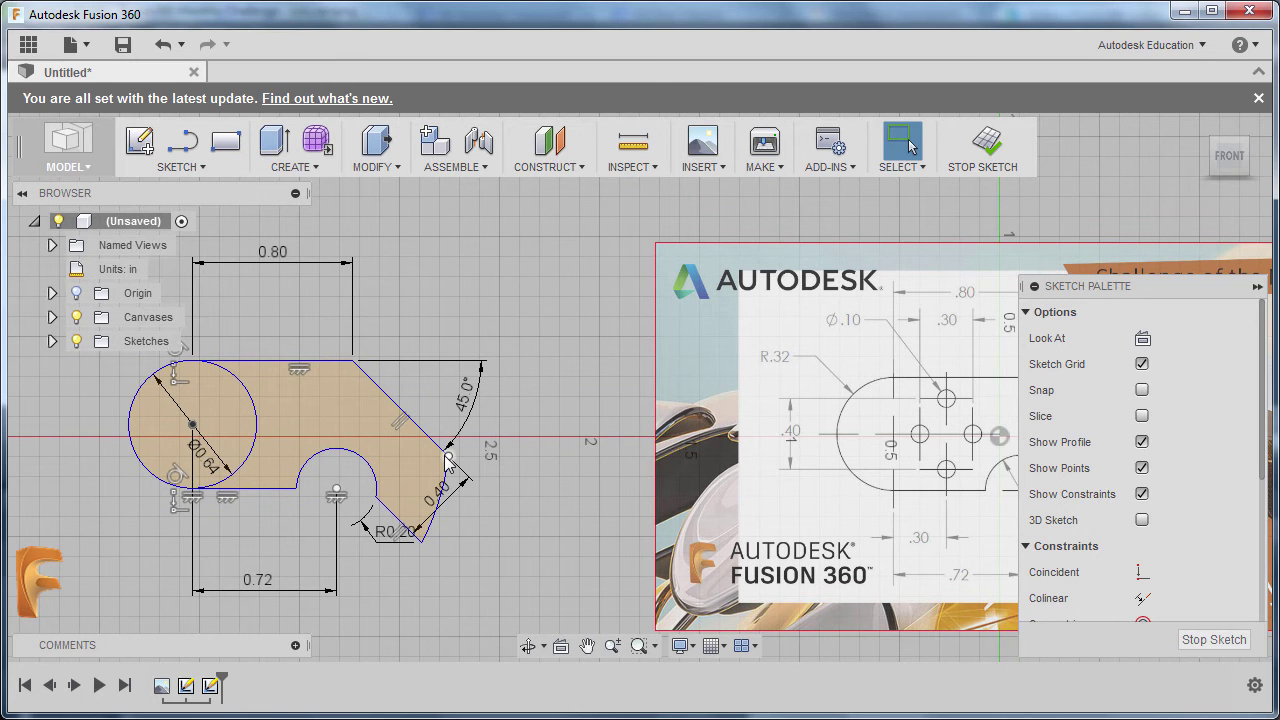
# Step: Drag the arm's outer corner away to lengthen the diagonal arm, and shift the profile by its upper corner
pyautogui.moveTo(446, 460); pyautogui.dragTo(592, 469)
pyautogui.moveTo(402, 277); pyautogui.dragTo(447, 305)
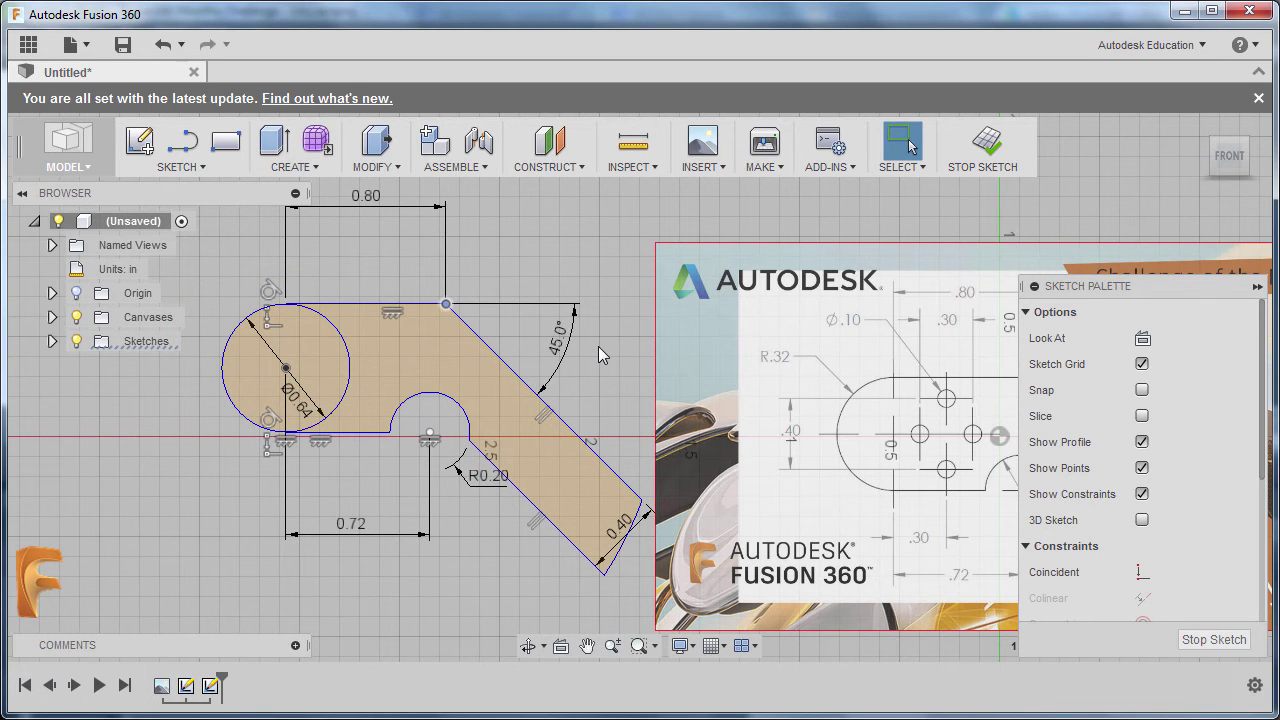
# Step: Dimension the radius of the arc closing the diagonal arm as 1.3 in
pyautogui.moveTo(598, 346)
pyautogui.mouseDown(button='middle')
pyautogui.moveTo(445, 347)
pyautogui.moveTo(442, 393)
pyautogui.mouseUp(button='middle')
pyautogui.click(909, 145)
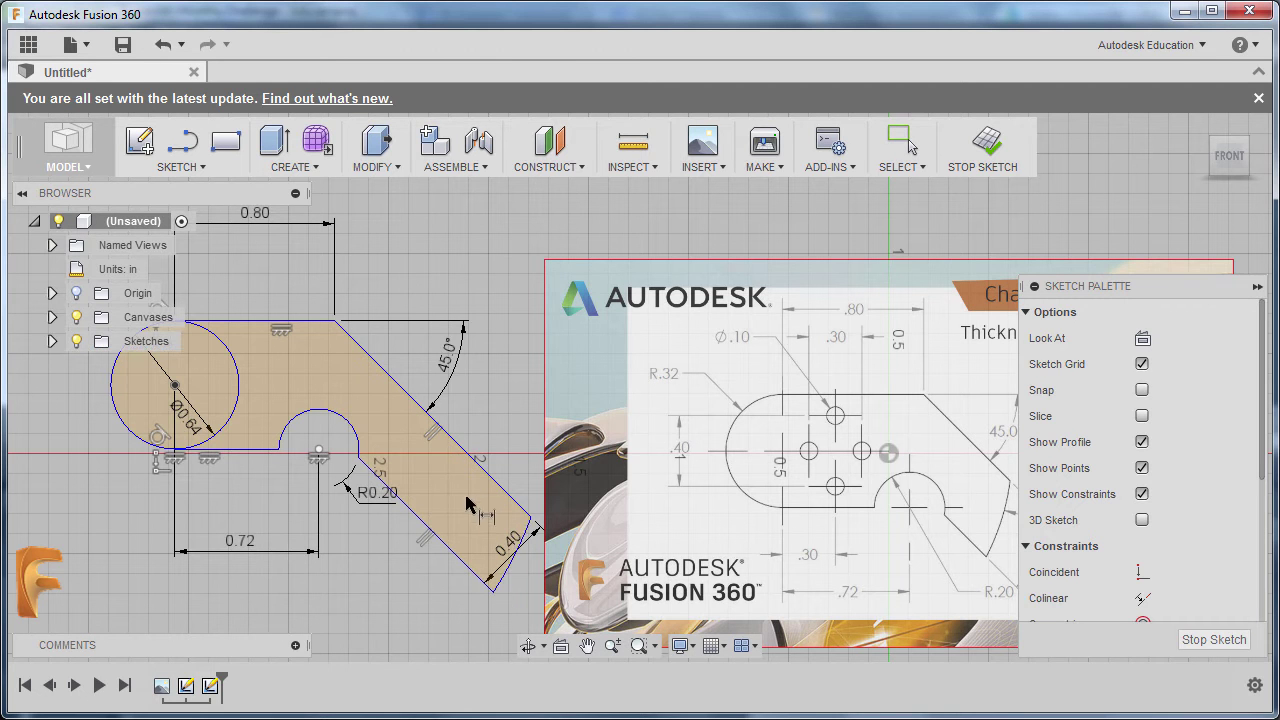
pyautogui.click(510, 580)
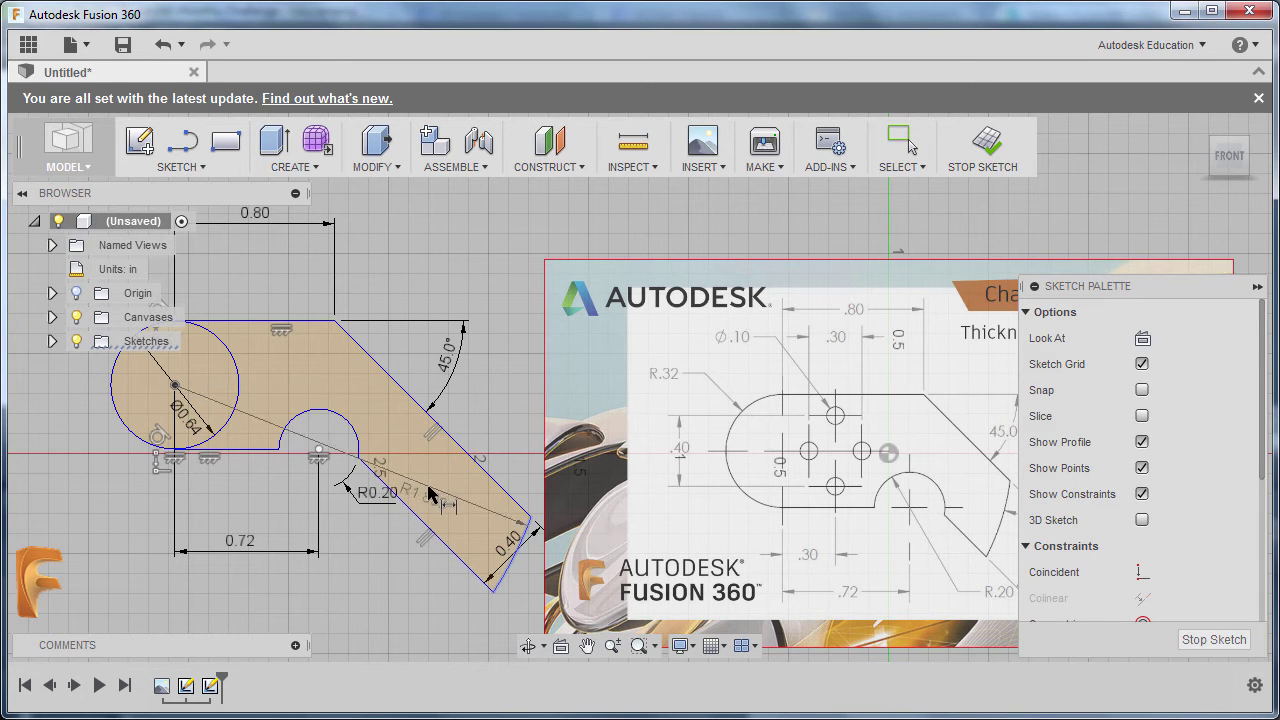
pyautogui.click(416, 593)
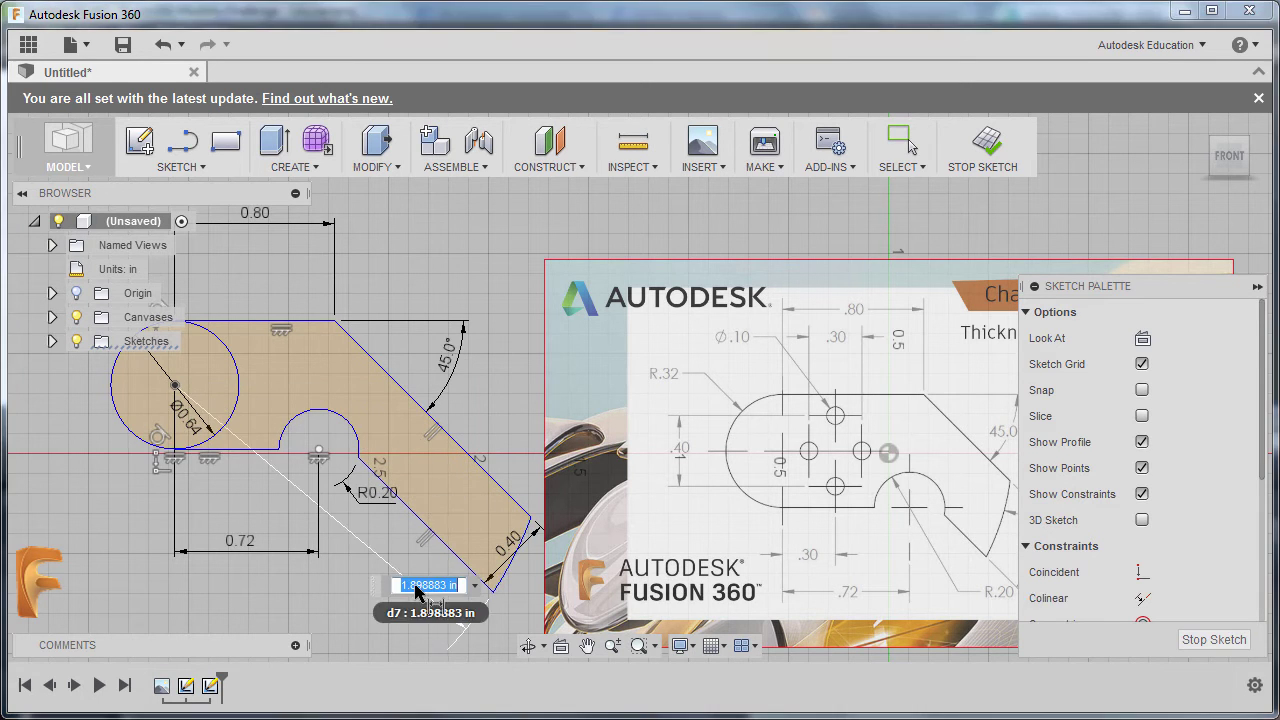
pyautogui.moveTo(416, 593)
pyautogui.mouseDown(button='middle')
pyautogui.moveTo(283, 560)
pyautogui.moveTo(492, 588)
pyautogui.mouseUp(button='middle')
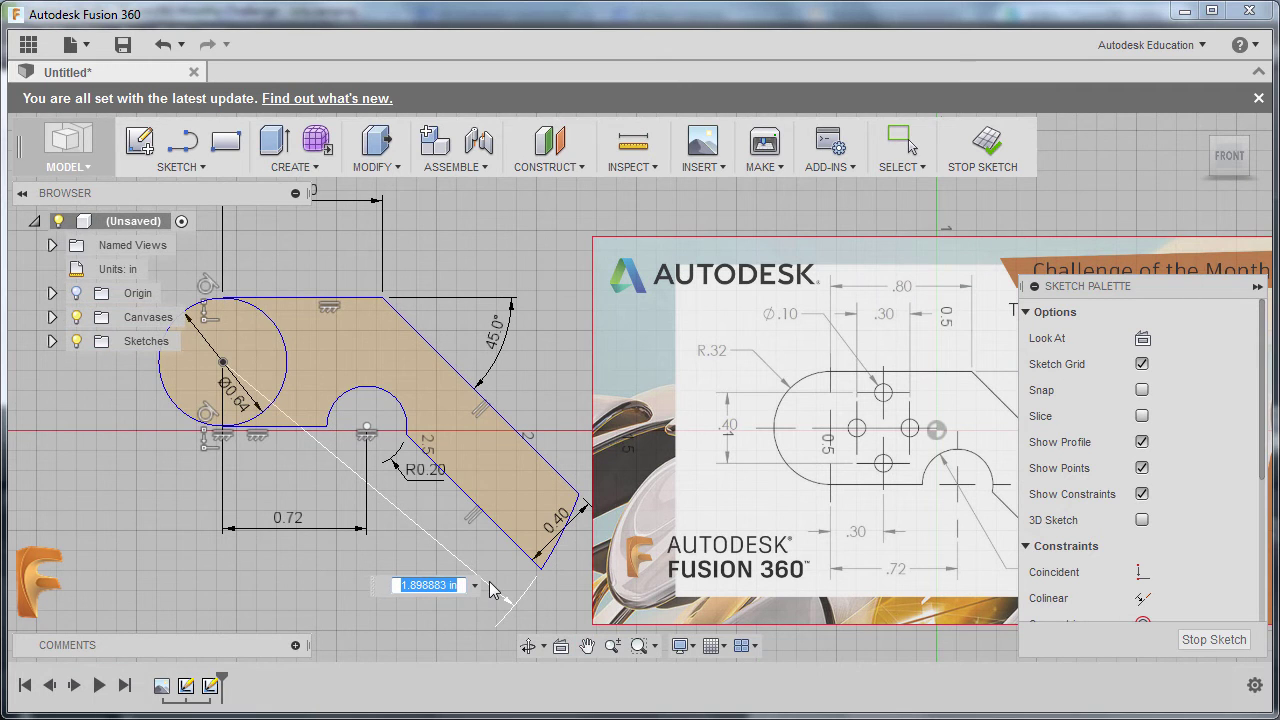
pyautogui.write('1.3')
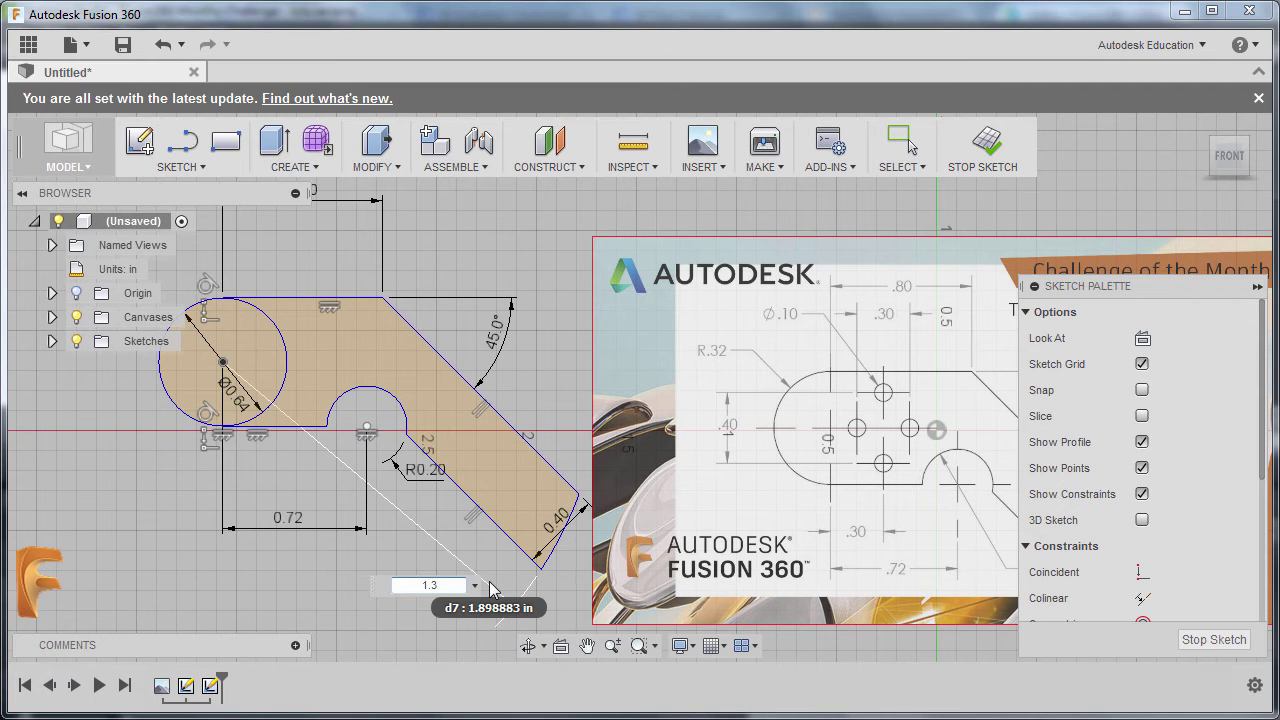
pyautogui.press('Return')
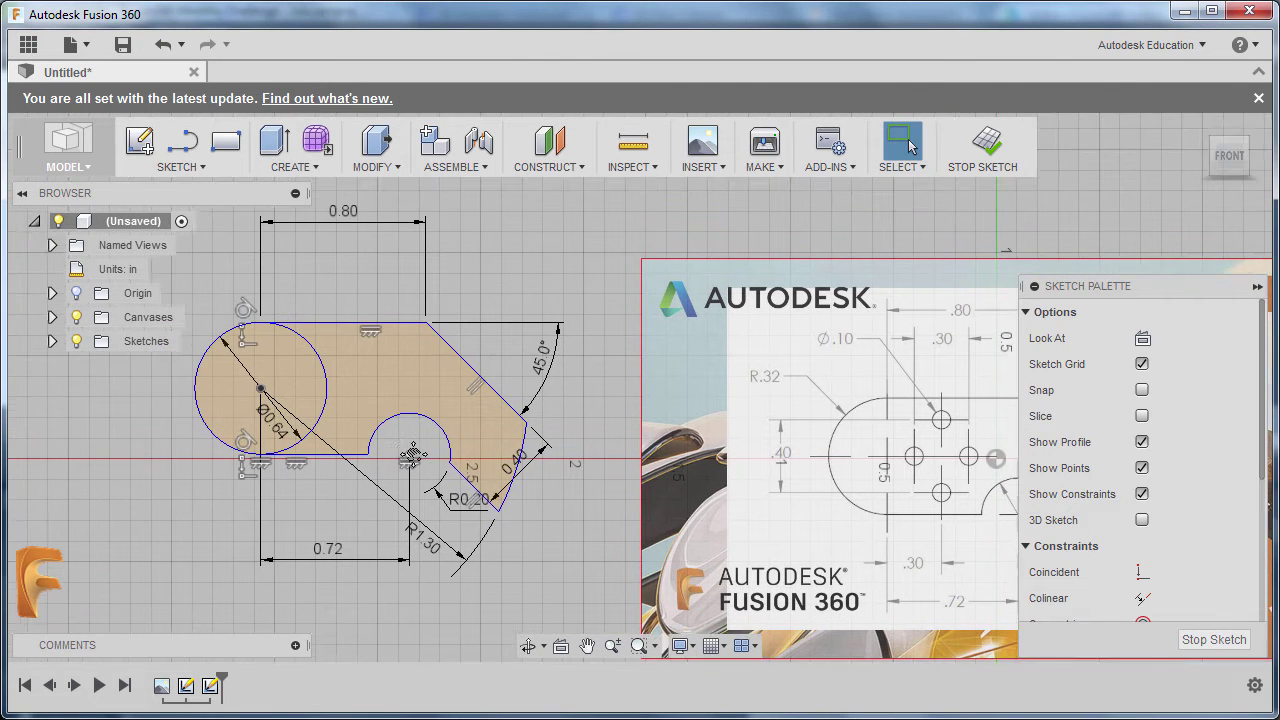
# Step: Drag the corner between the upper horizontal and diagonal lines slightly and compare the profile with the reference drawing
pyautogui.moveTo(451, 331); pyautogui.dragTo(437, 339)
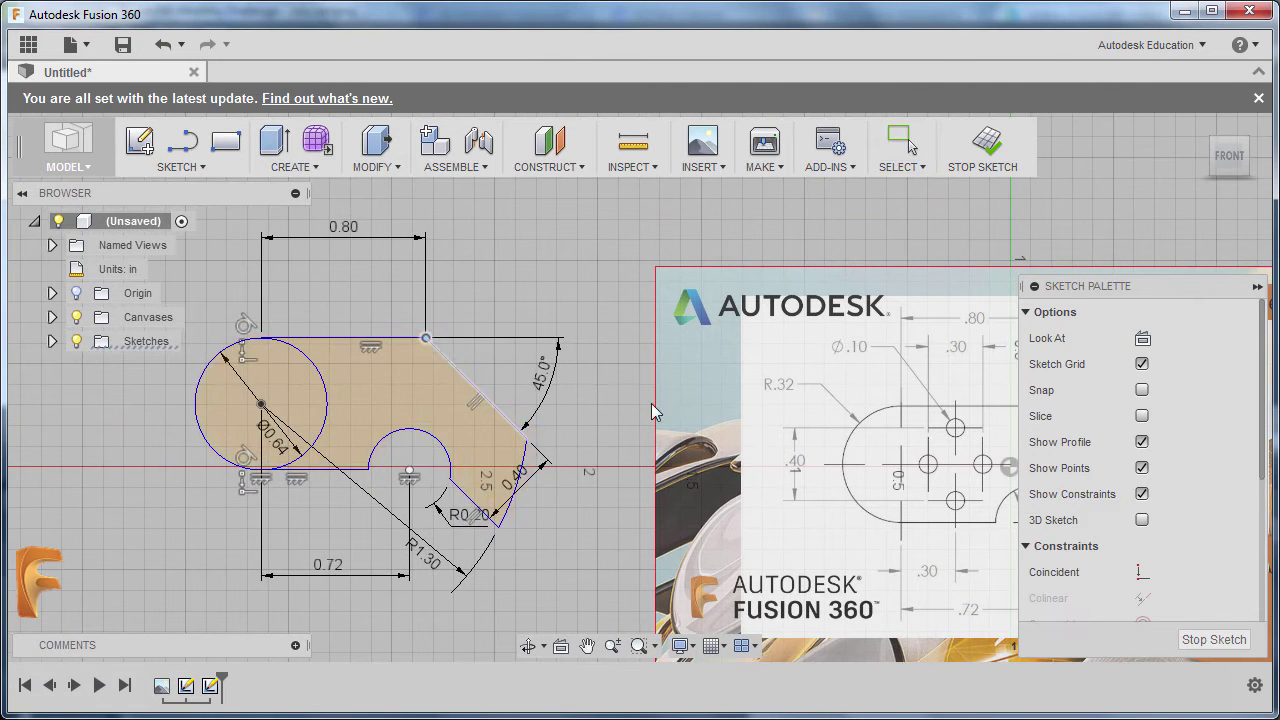
pyautogui.scroll(-3, 703, 417)
pyautogui.moveTo(703, 418); pyautogui.dragTo(652, 418, button='middle')
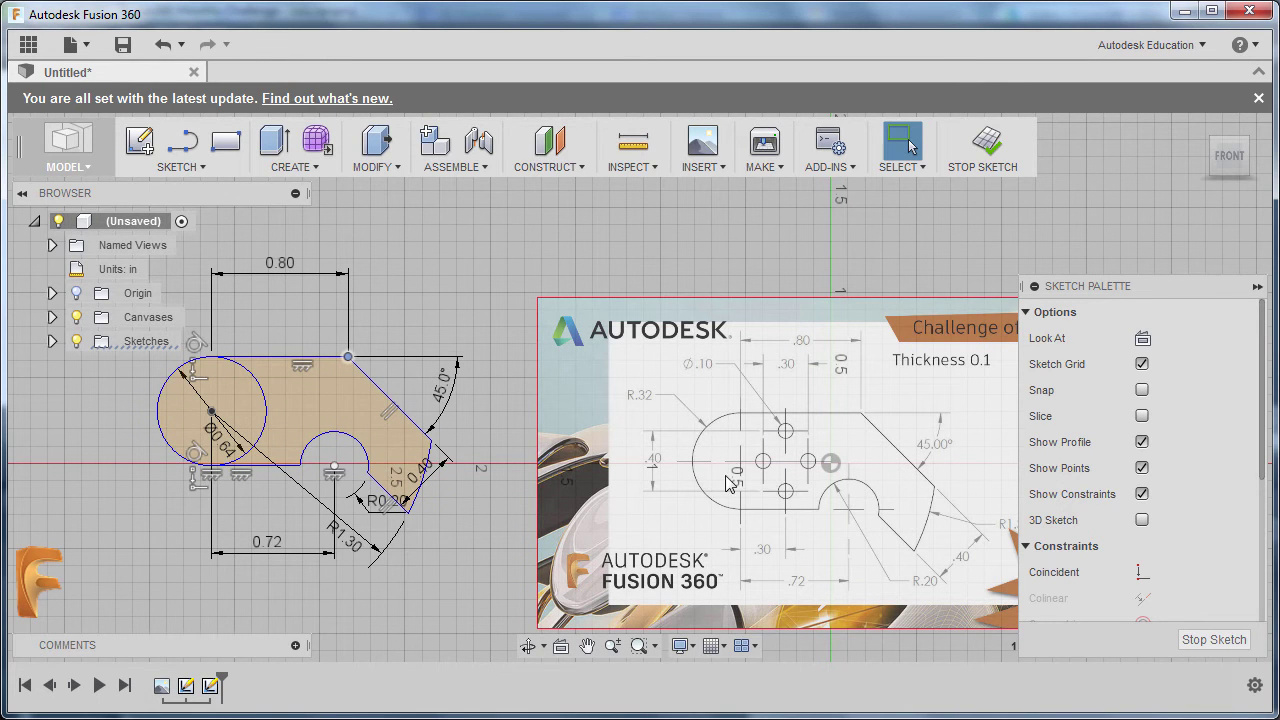
# Step: Trim away the inner half of the 0.64 in circle so only the rounded end of the profile remains
pyautogui.click(435, 398)
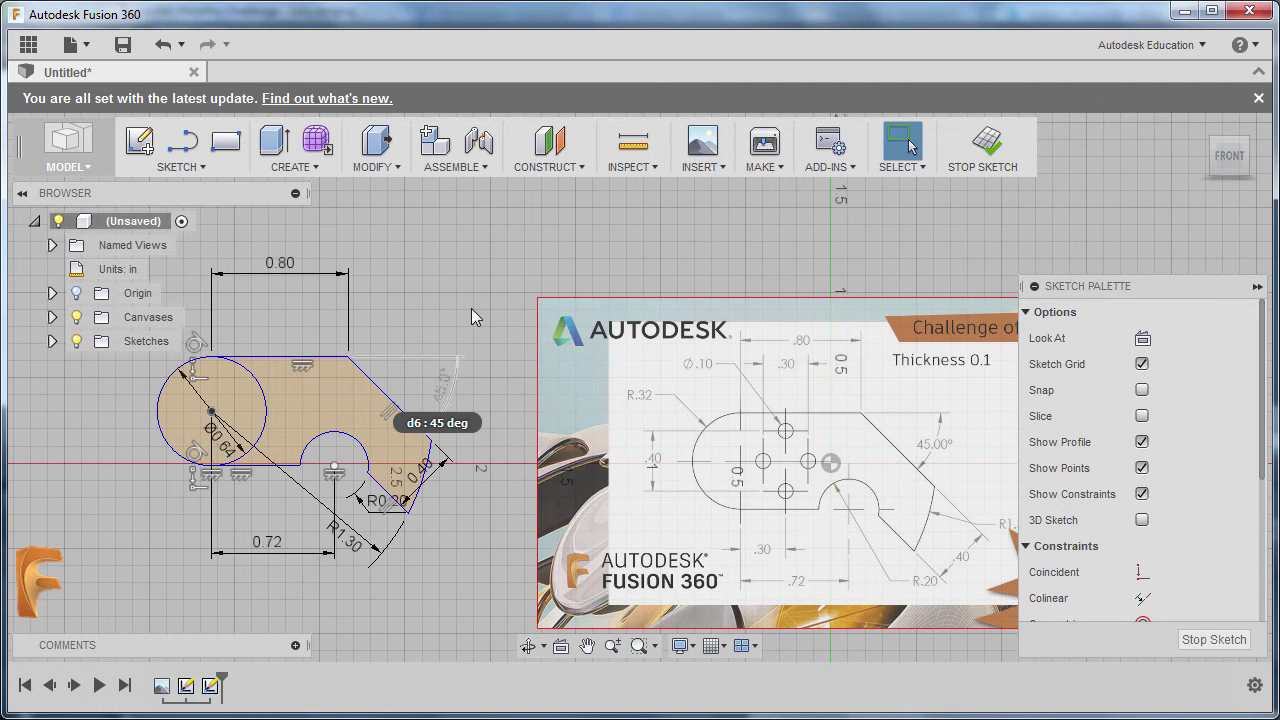
pyautogui.press('t')
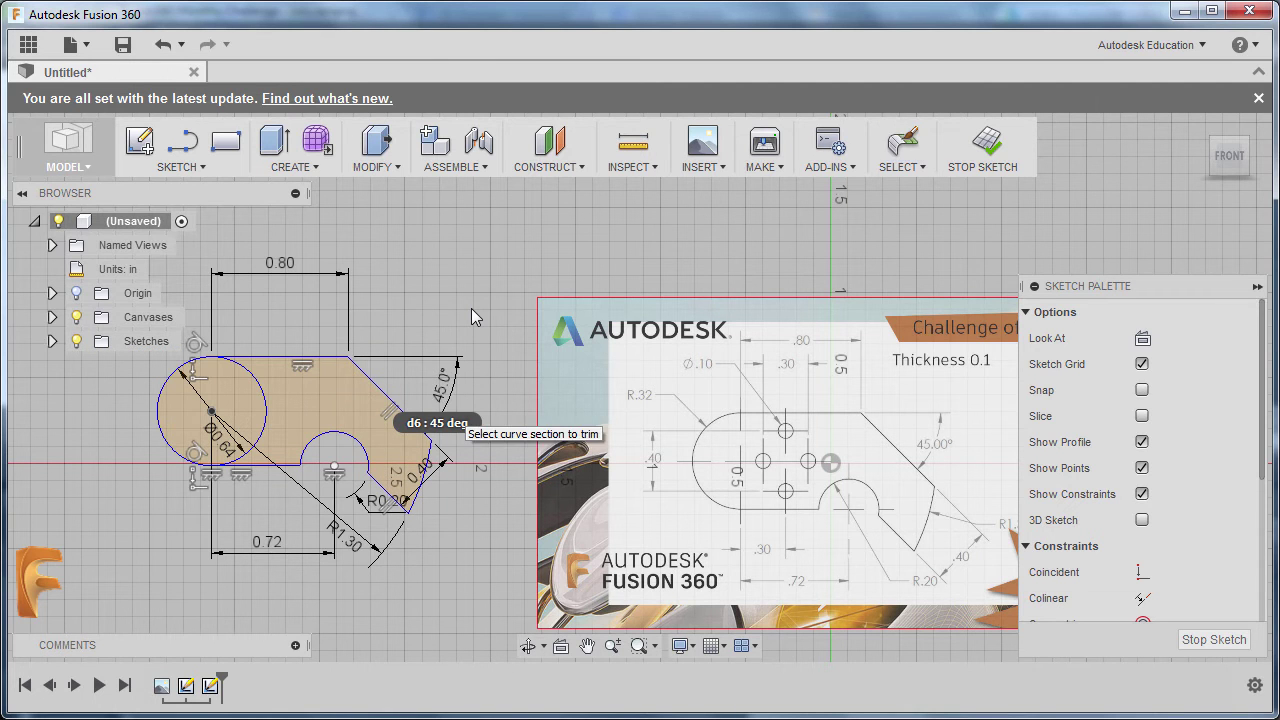
pyautogui.click(265, 414)
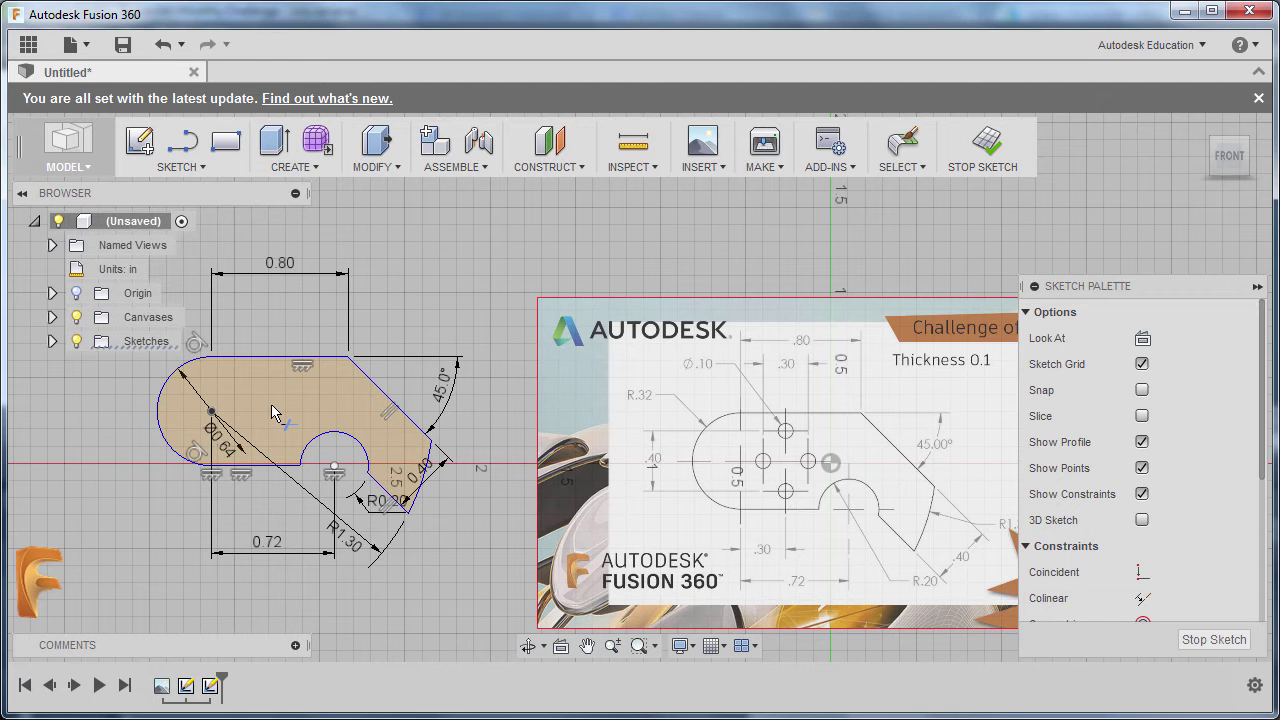
# Step: Draw four small circles in a diamond pattern near the profile's rounded end, the uppermost about 0.13 in in diameter
pyautogui.scroll(-1, 278, 412)
pyautogui.scroll(2, 276, 411)
pyautogui.moveTo(276, 411); pyautogui.dragTo(354, 398, button='middle')
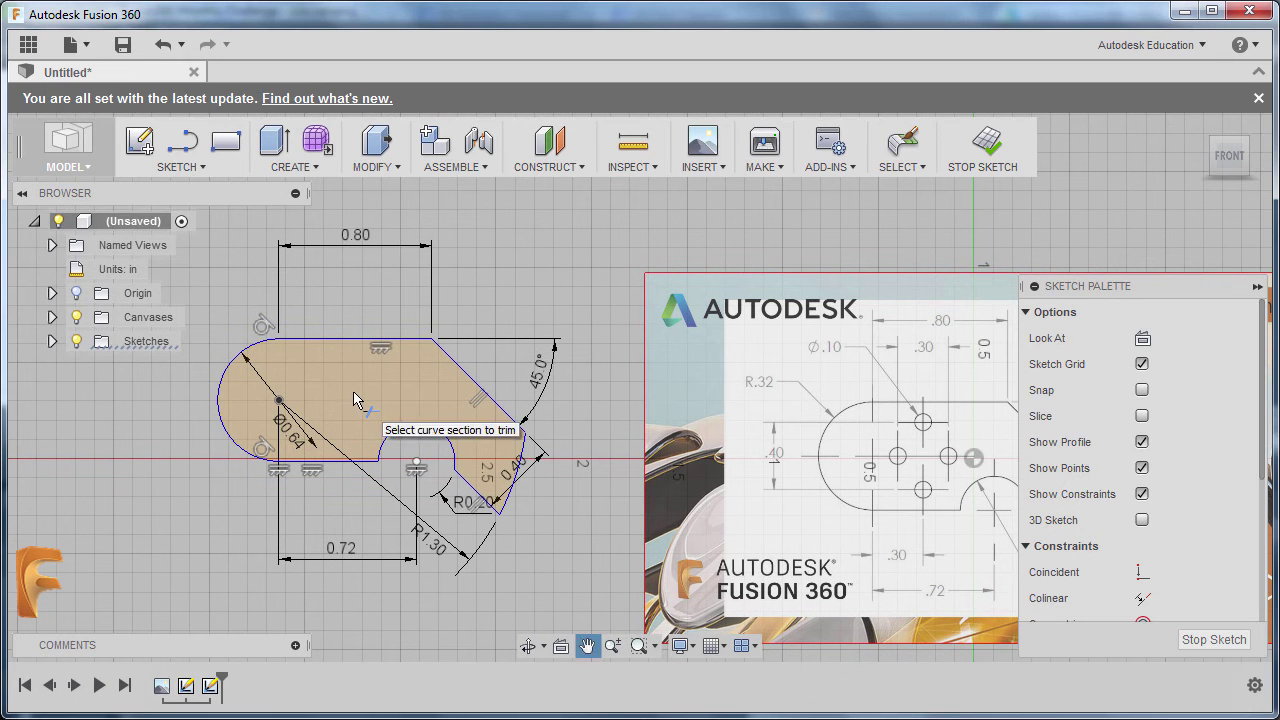
pyautogui.press('c')
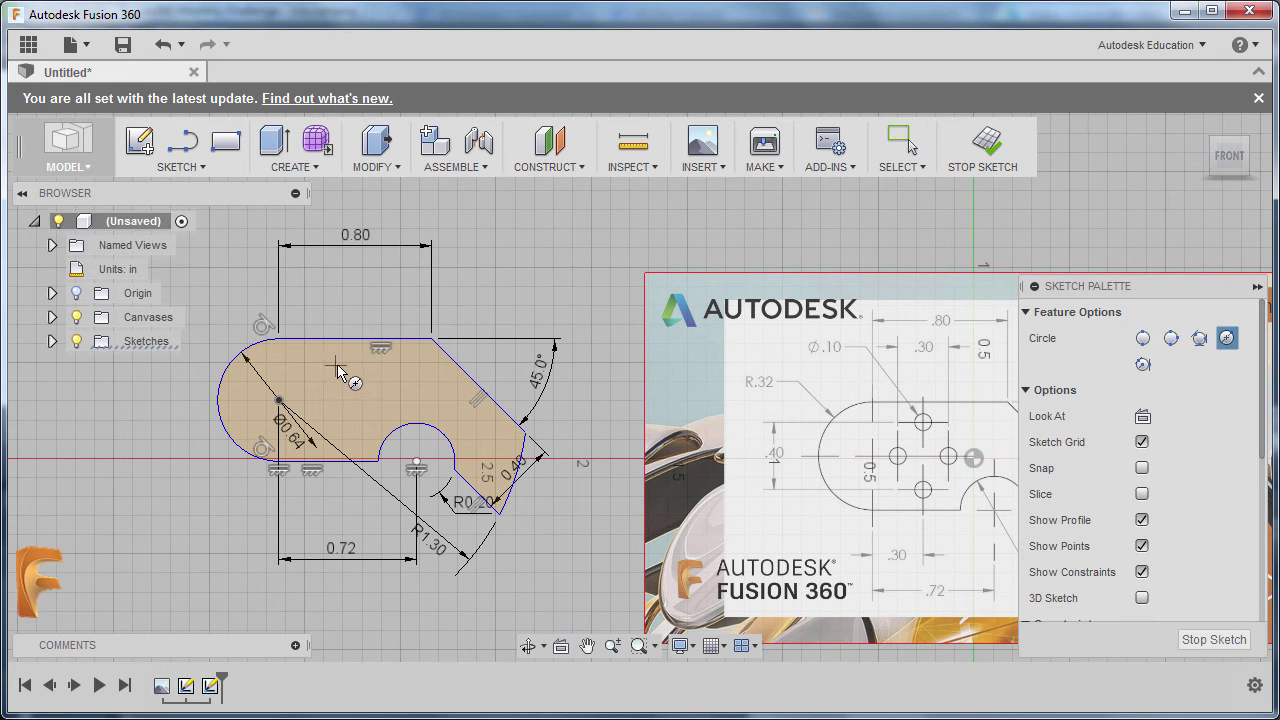
pyautogui.click(342, 365)
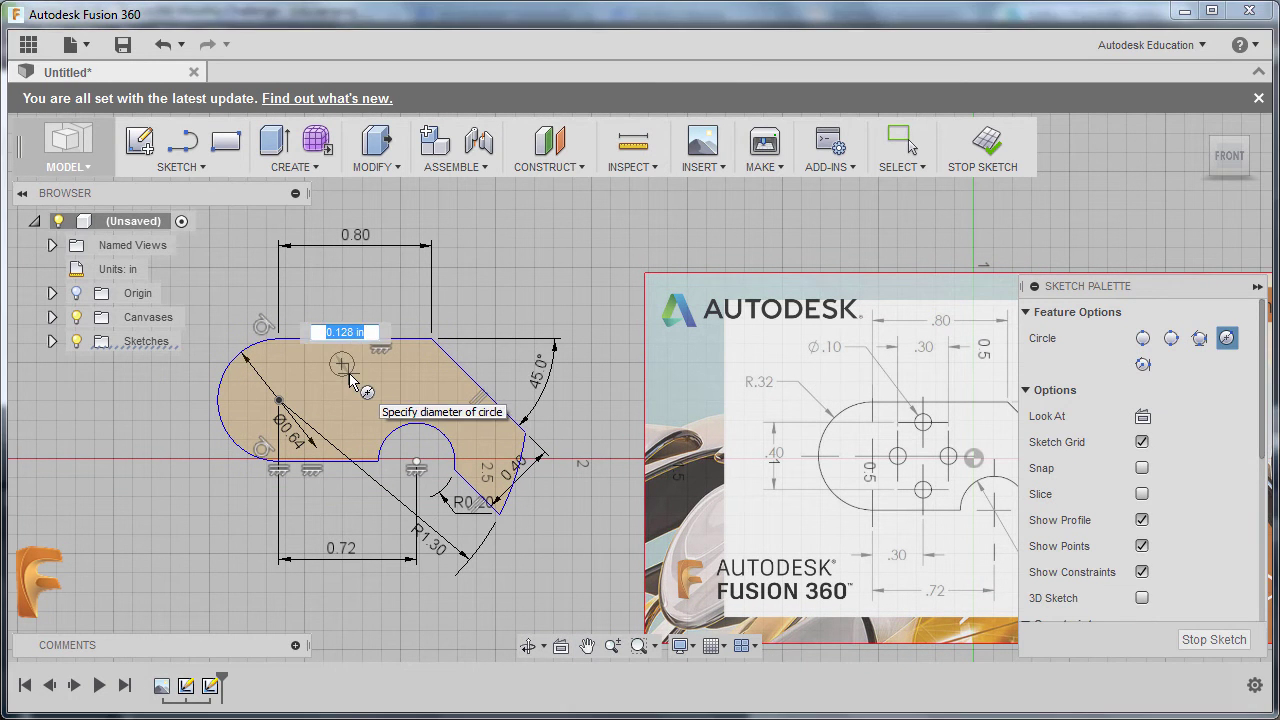
pyautogui.click(350, 375)
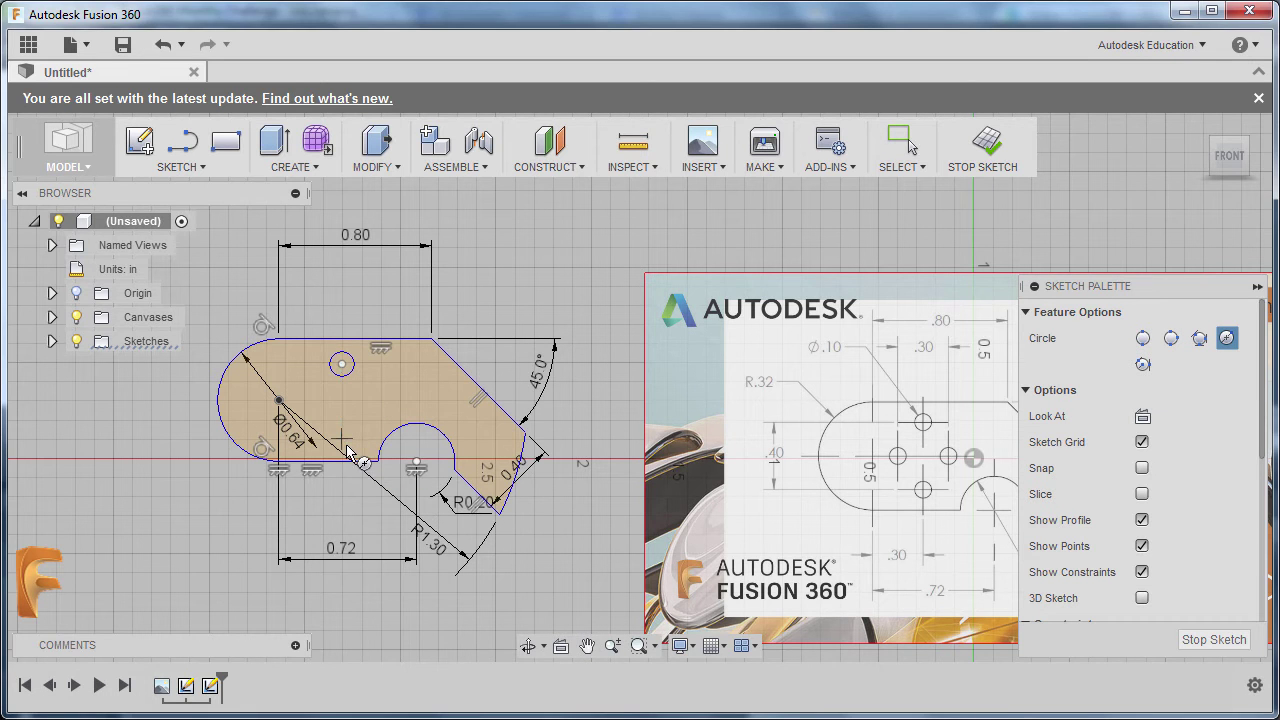
pyautogui.click(342, 439)
pyautogui.click(362, 424)
pyautogui.click(392, 418)
pyautogui.click(310, 398)
pyautogui.click(316, 415)
pyautogui.press('Escape')
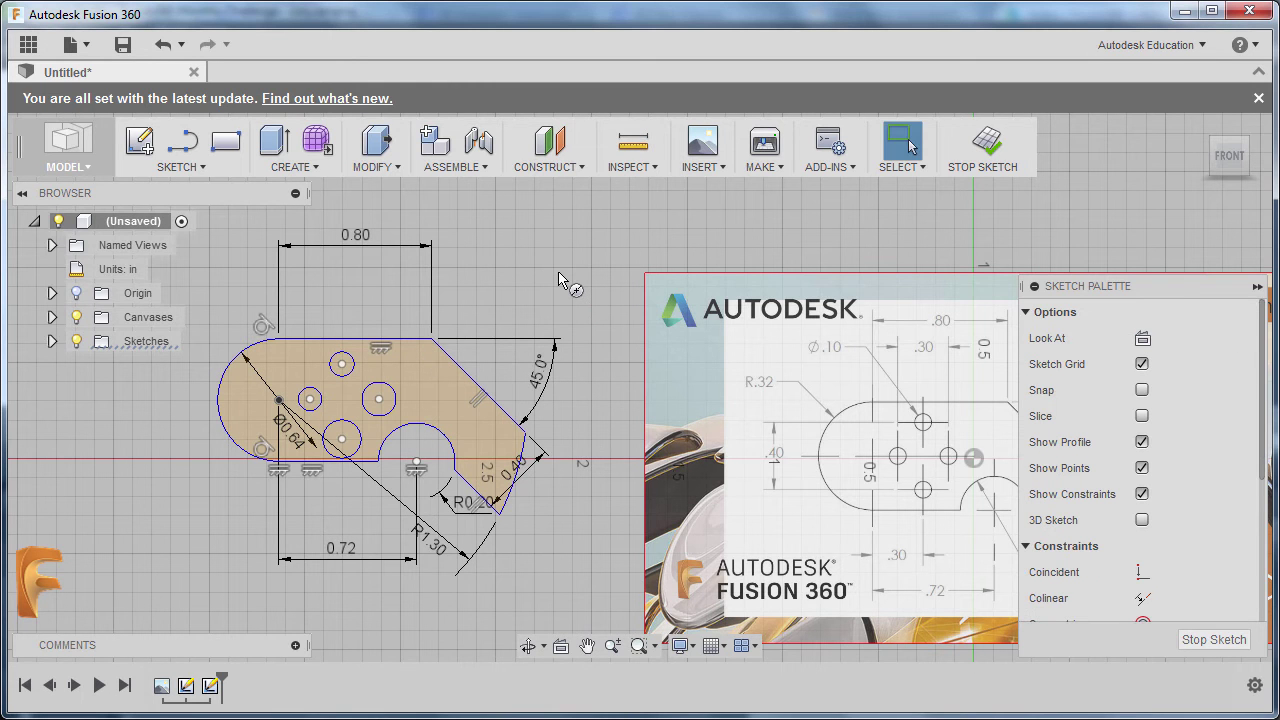
# Step: Dimension the diameter of the uppermost small circle as 0.1 in
pyautogui.press('d')
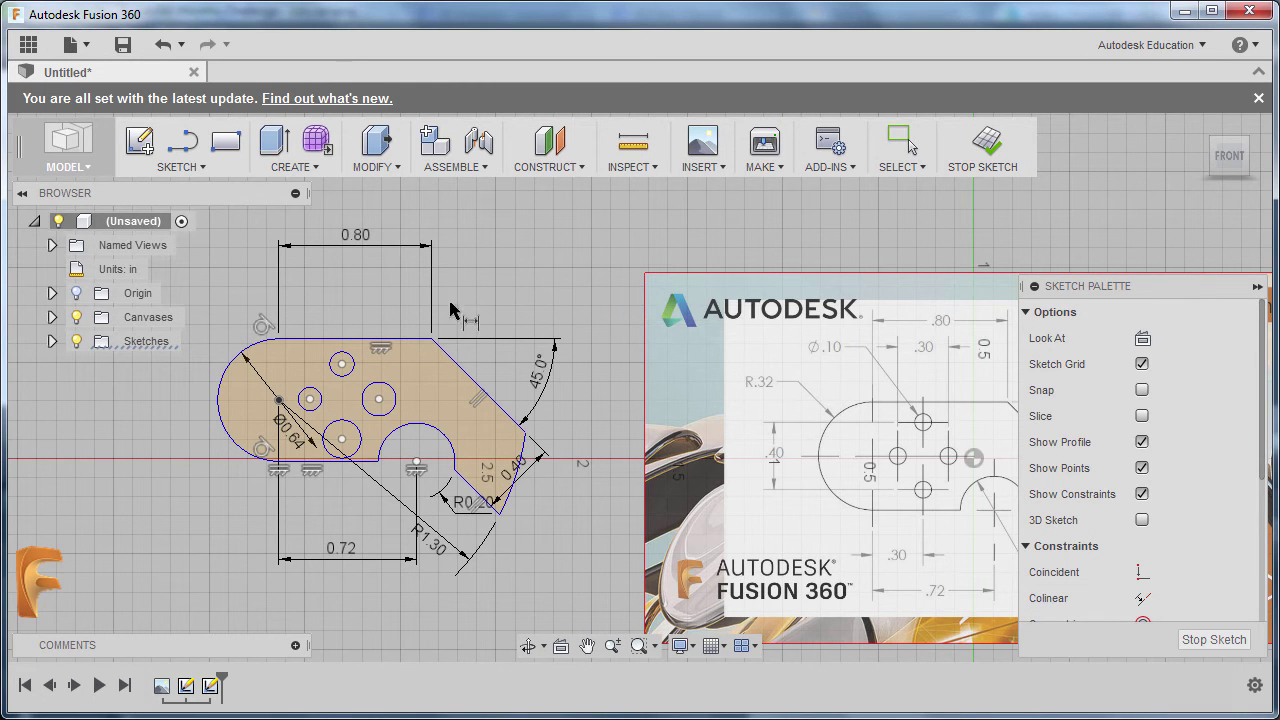
pyautogui.click(351, 361)
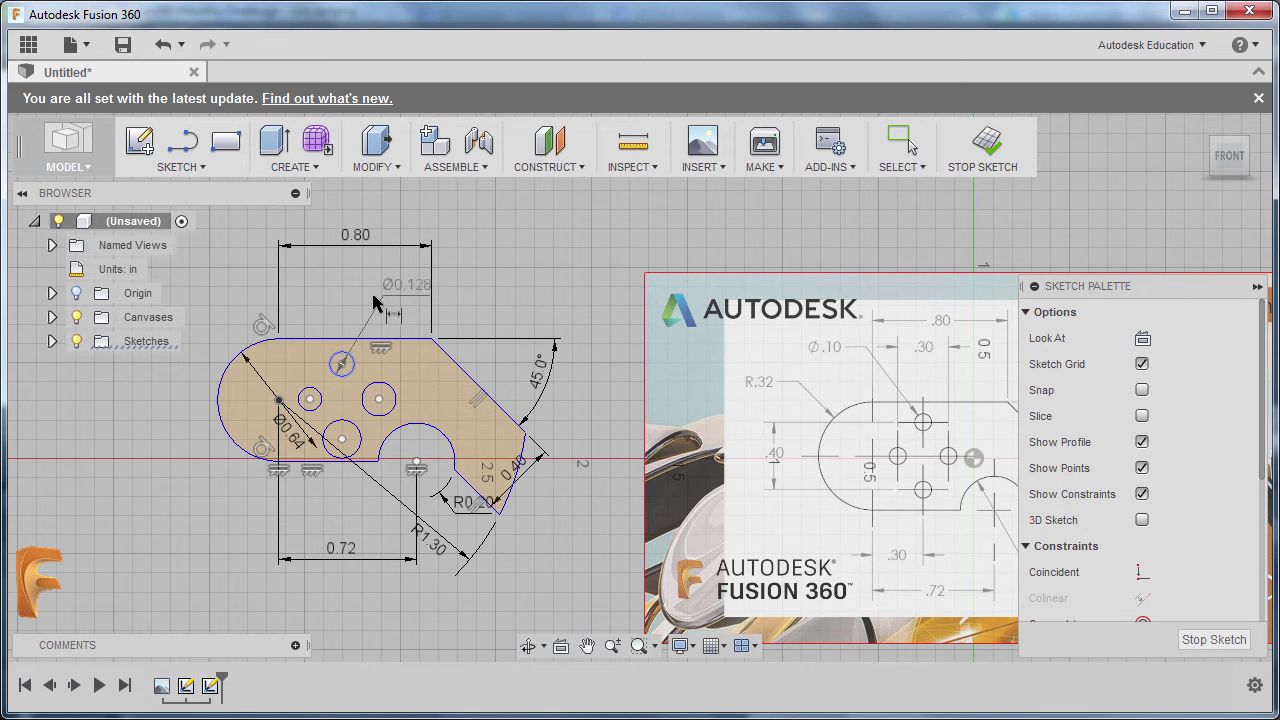
pyautogui.click(371, 303)
pyautogui.write('.1')
pyautogui.press('Return')
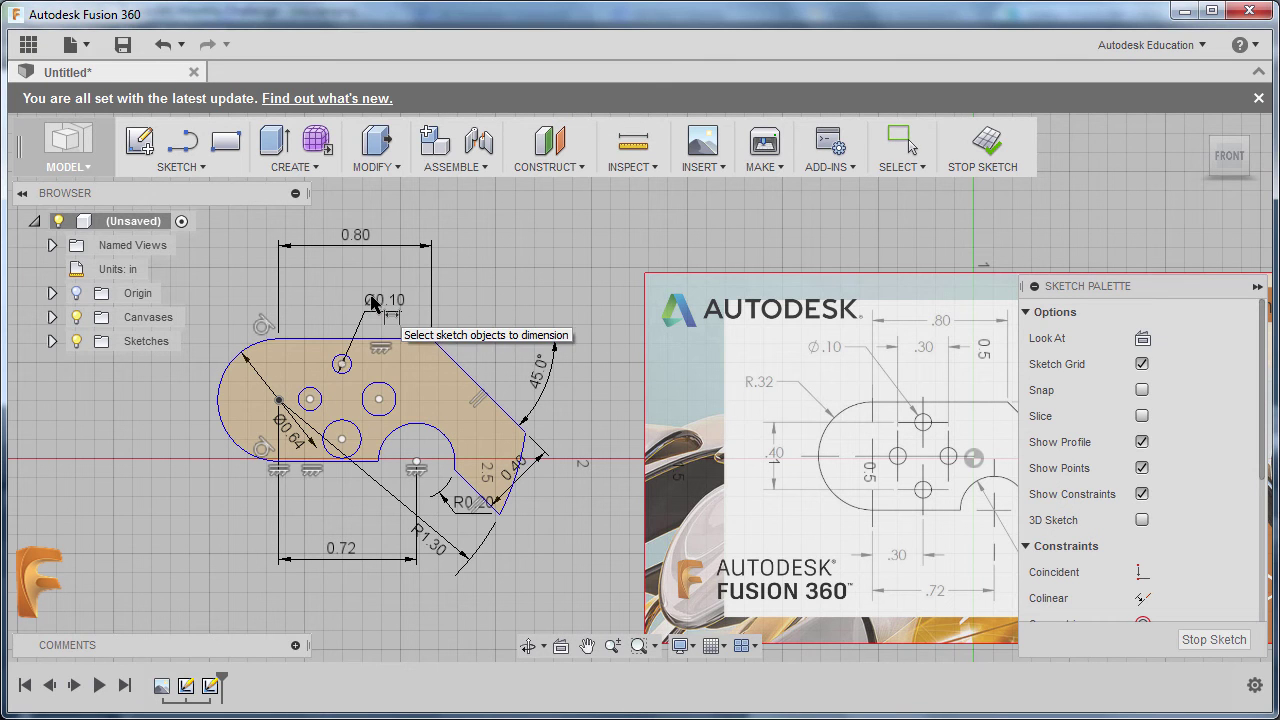
pyautogui.press('Escape')
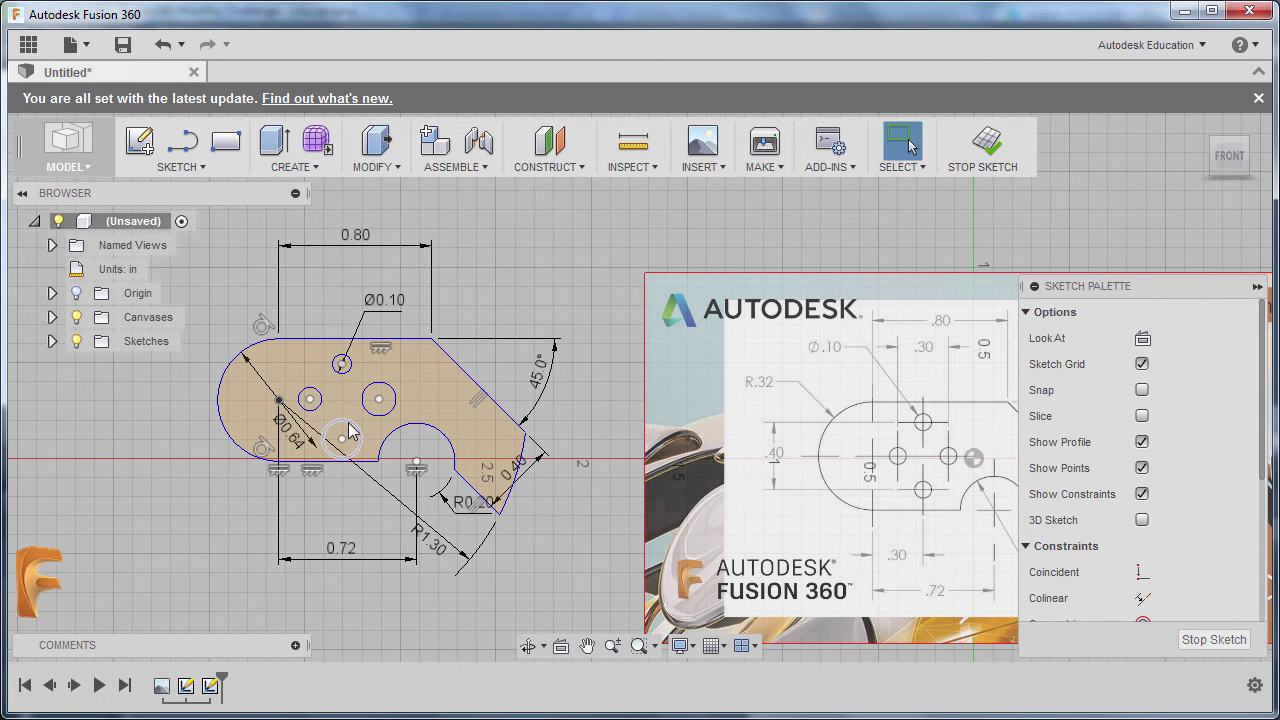
# Step: Apply Equal constraints between the dimensioned upper circle and the other three small circles
pyautogui.scroll(-5, 1179, 534)
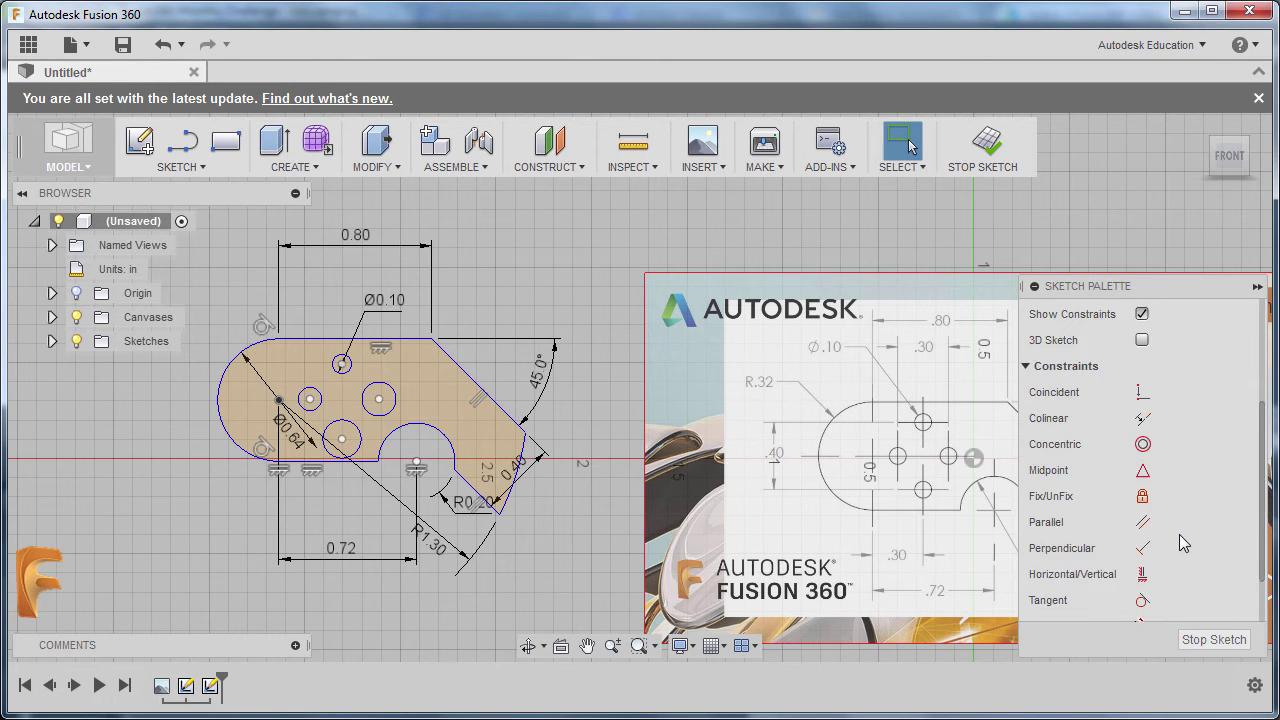
pyautogui.click(1144, 582)
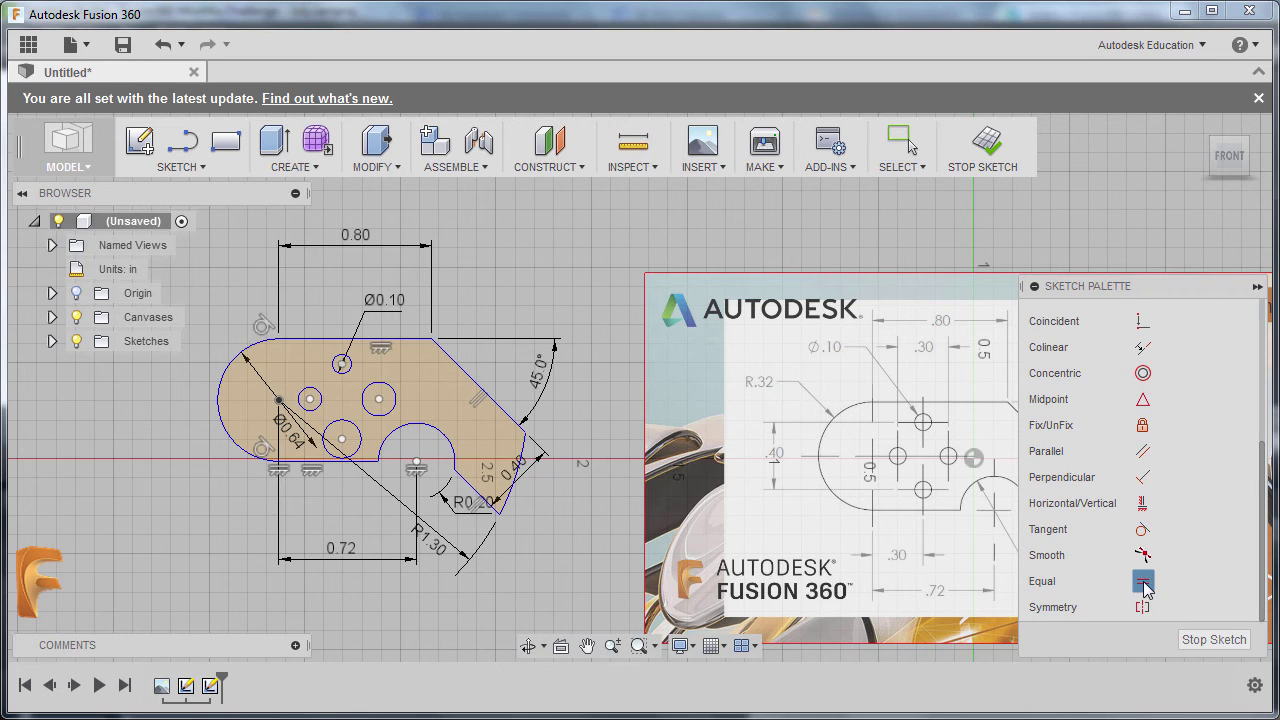
pyautogui.click(346, 366)
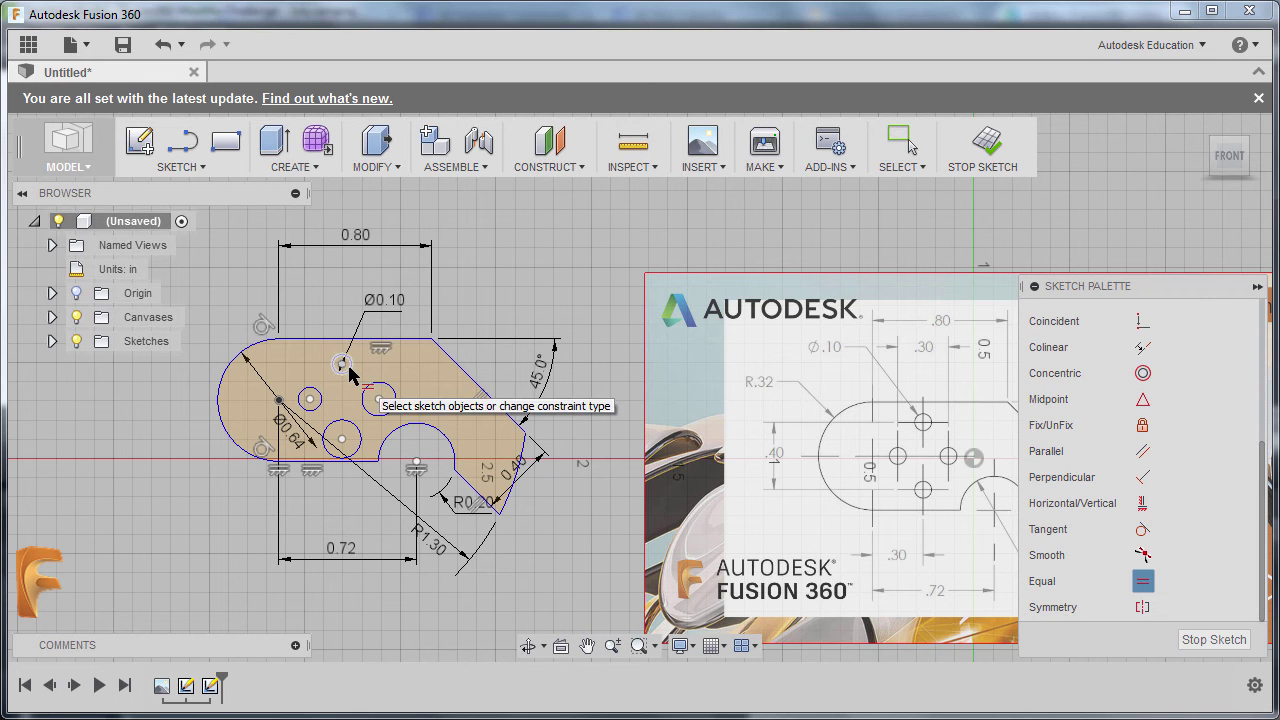
pyautogui.click(386, 404)
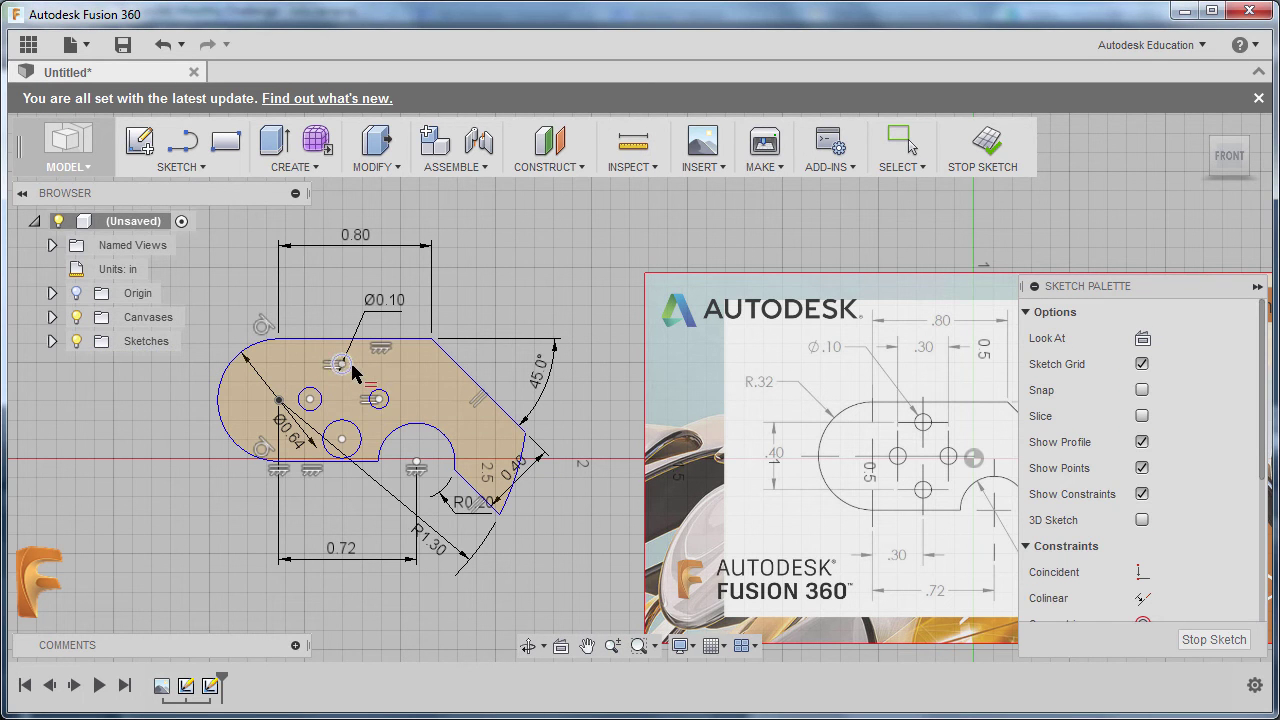
pyautogui.click(318, 409)
pyautogui.click(348, 430)
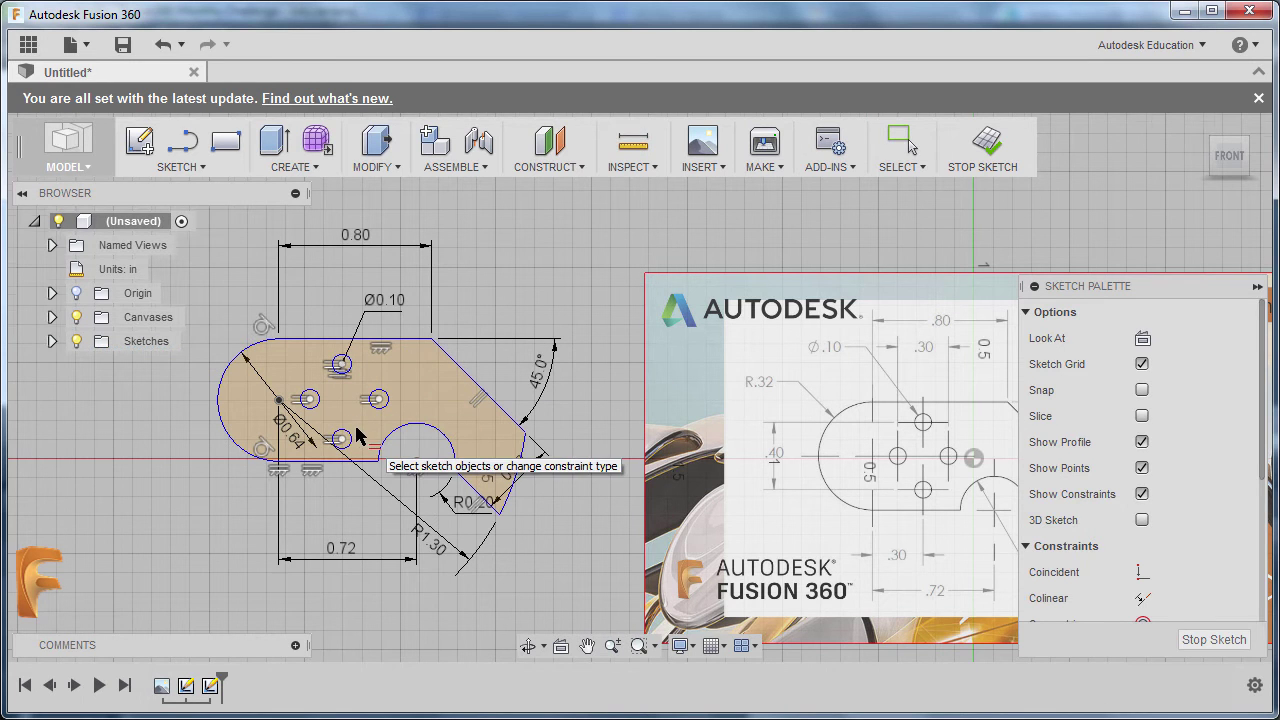
pyautogui.scroll(5, 357, 425)
pyautogui.scroll(3, 357, 425)
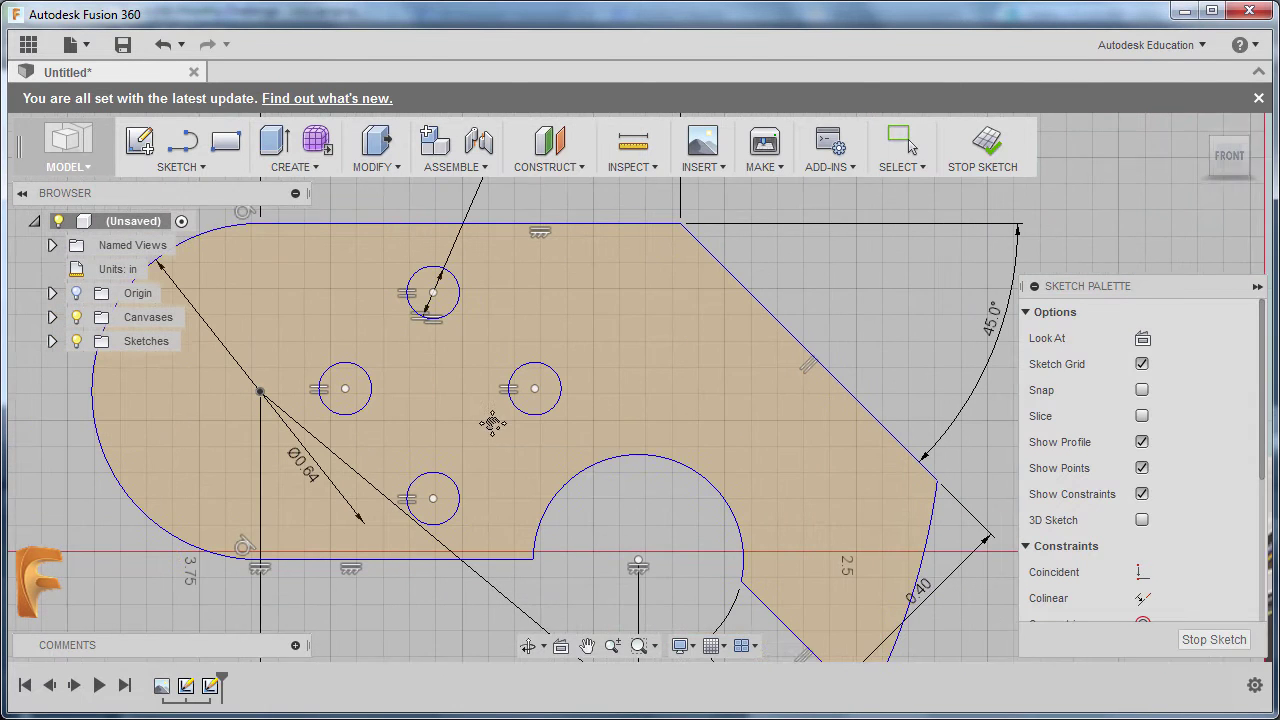
pyautogui.press('Escape')
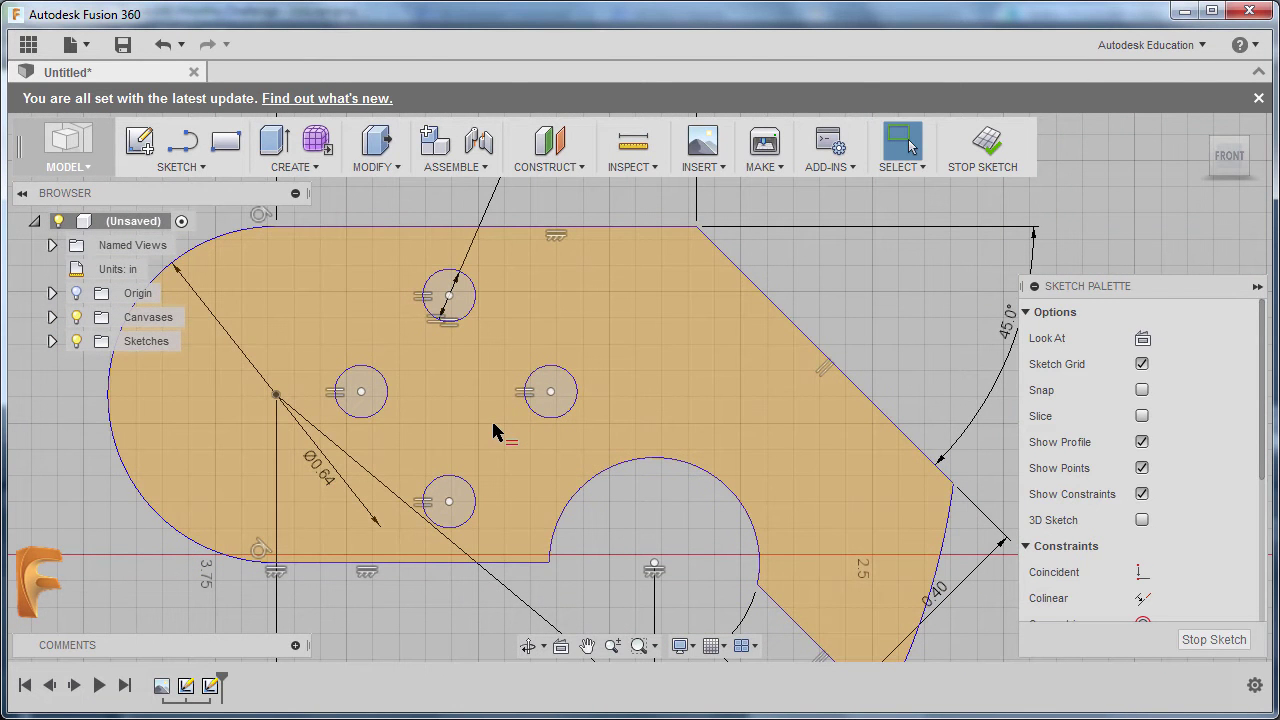
# Step: Draw a vertical line joining the upper and lower small circles' centers and a horizontal line about 0.36 in long joining the other two centers
pyautogui.press('l')
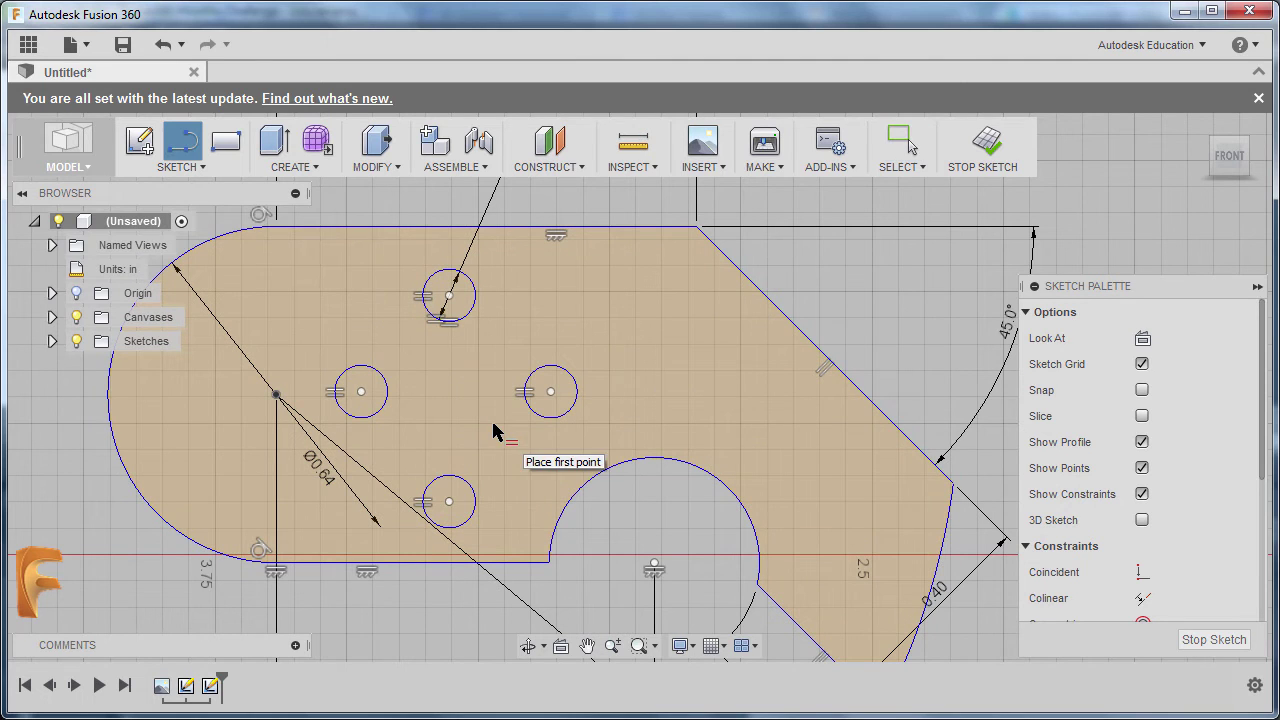
pyautogui.click(449, 297)
pyautogui.click(449, 501)
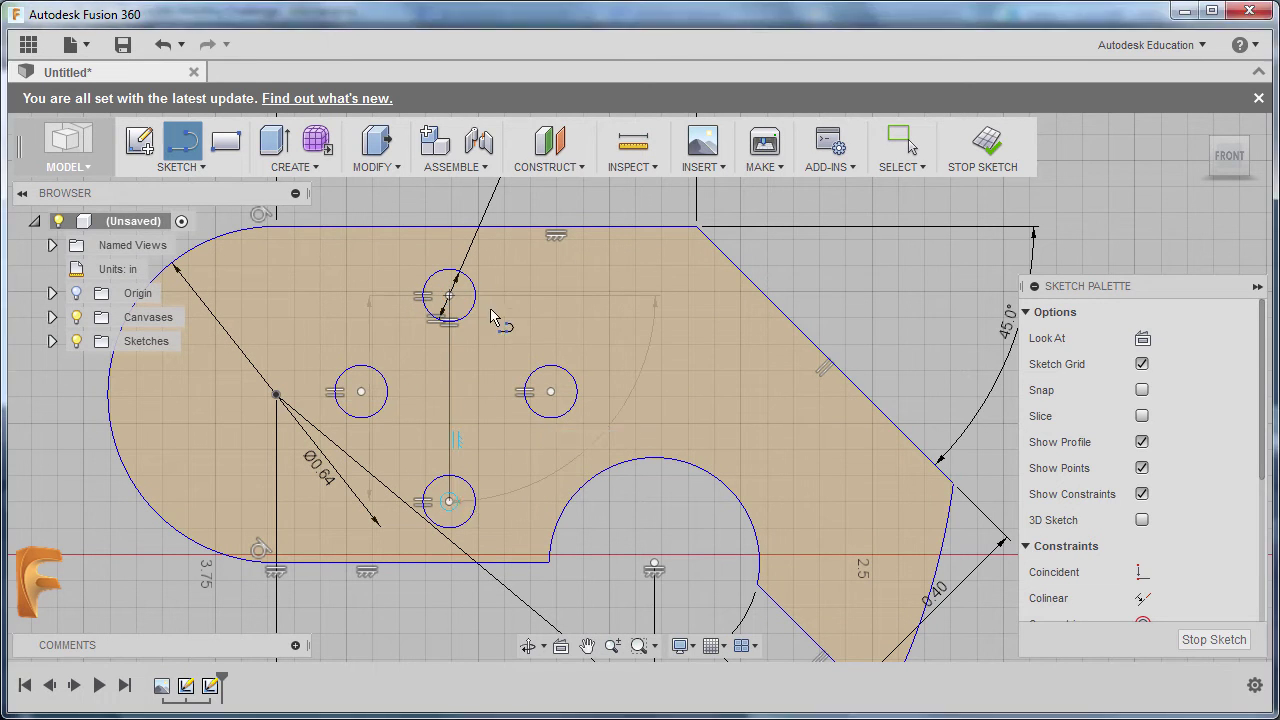
pyautogui.press('Escape')
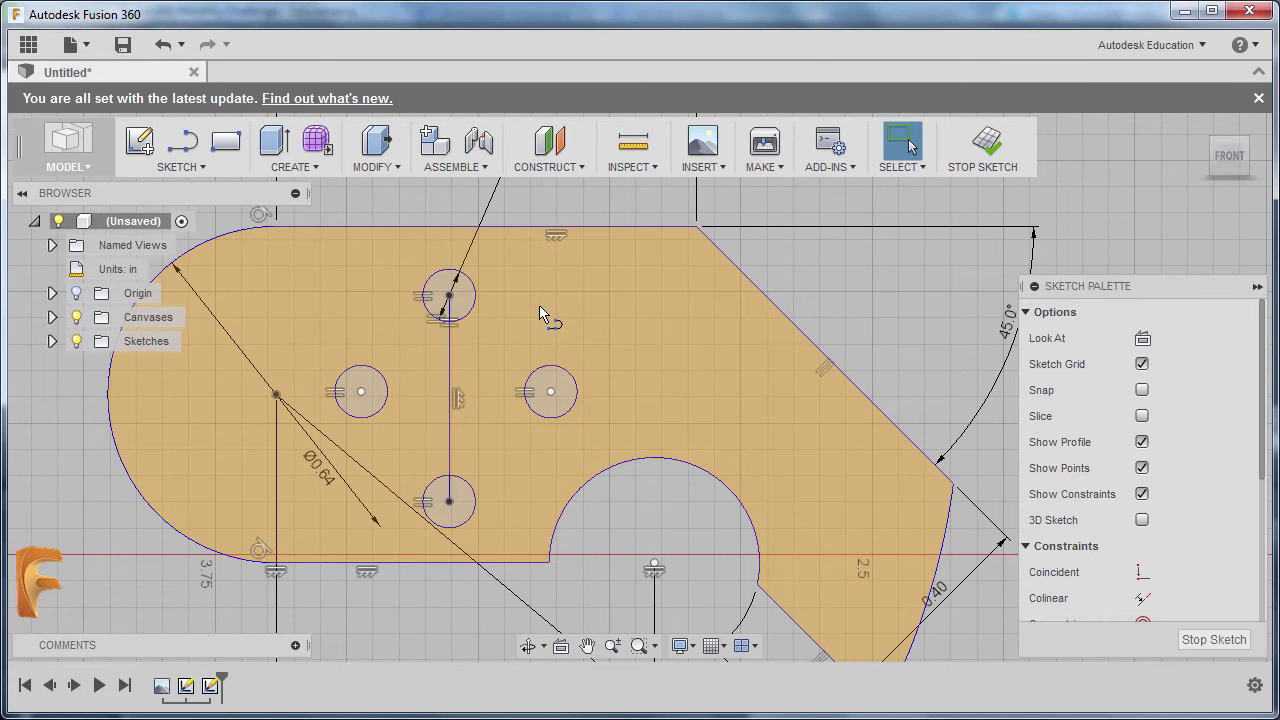
pyautogui.press('l')
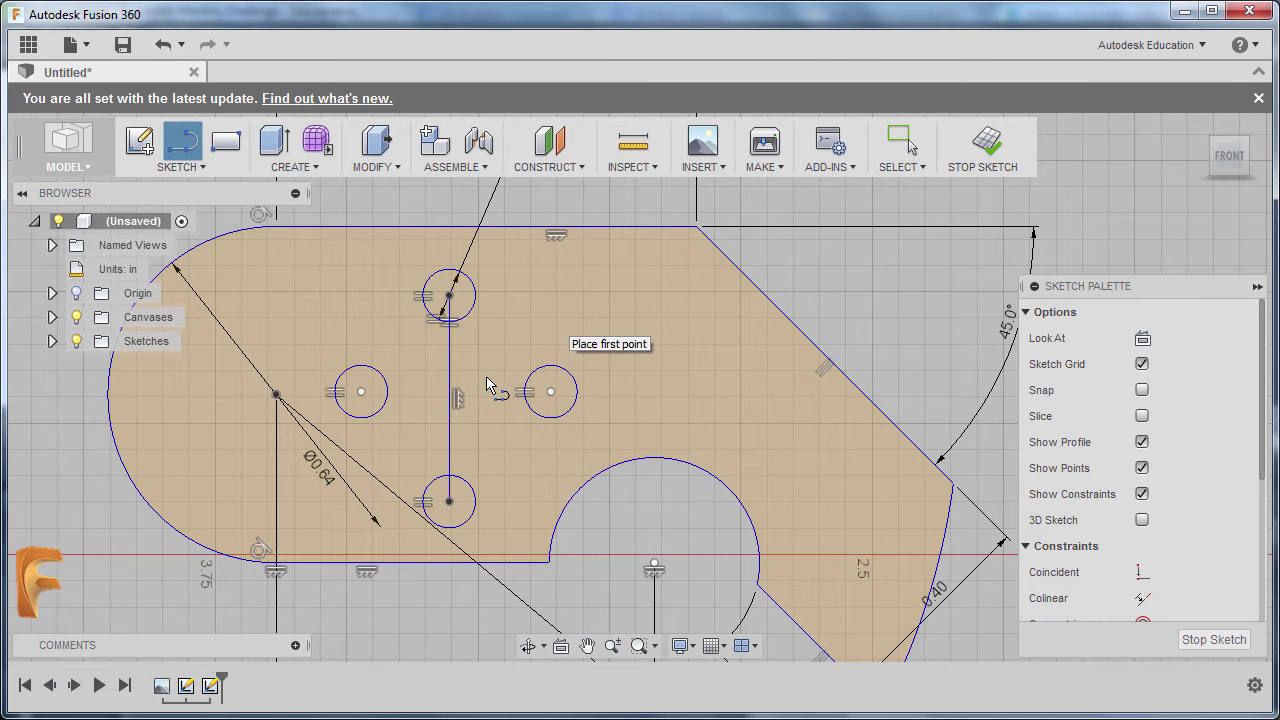
pyautogui.click(361, 391)
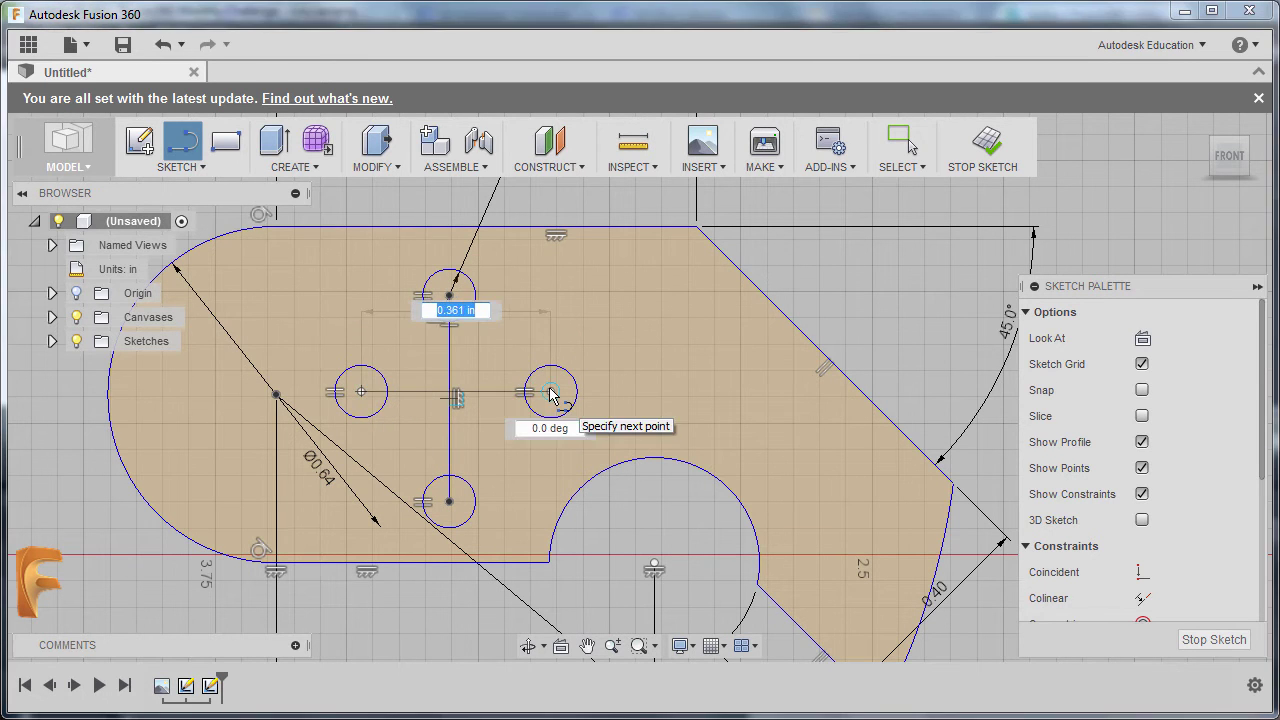
pyautogui.click(550, 391)
pyautogui.press('Escape')
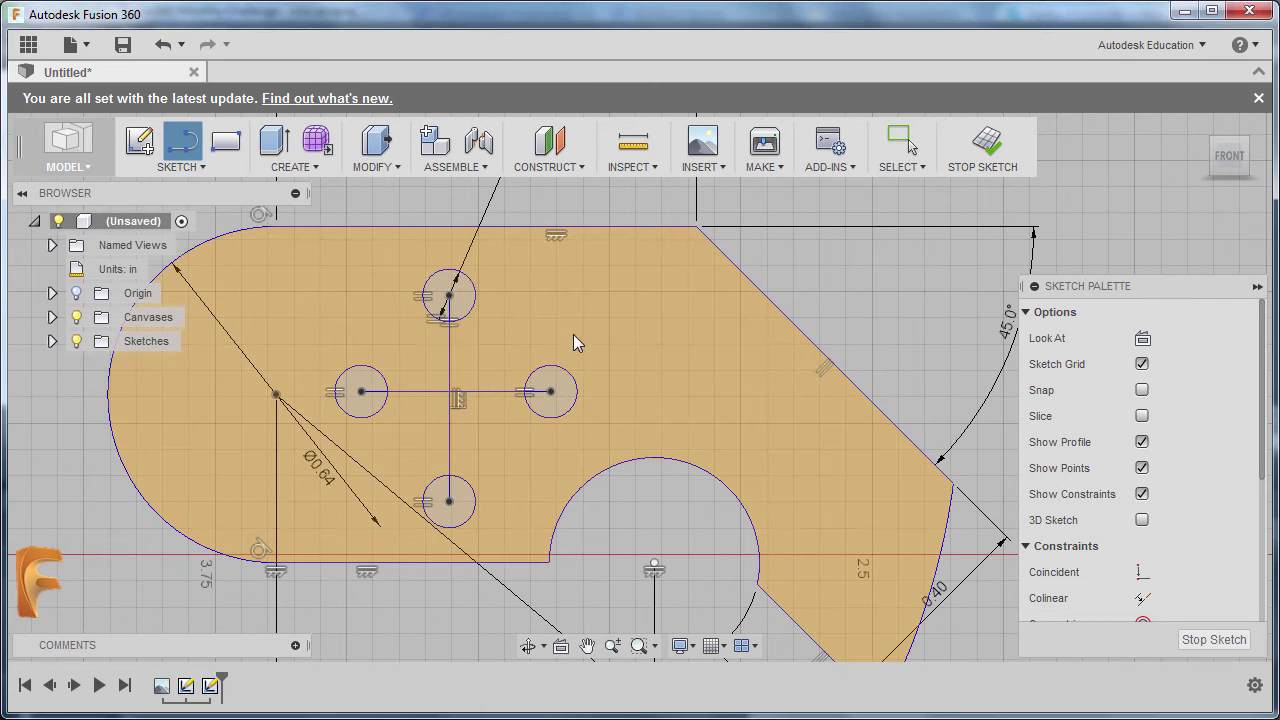
# Step: Convert the vertical and horizontal lines joining the small circles' centers to construction lines
pyautogui.click(451, 352)
pyautogui.click(496, 398)
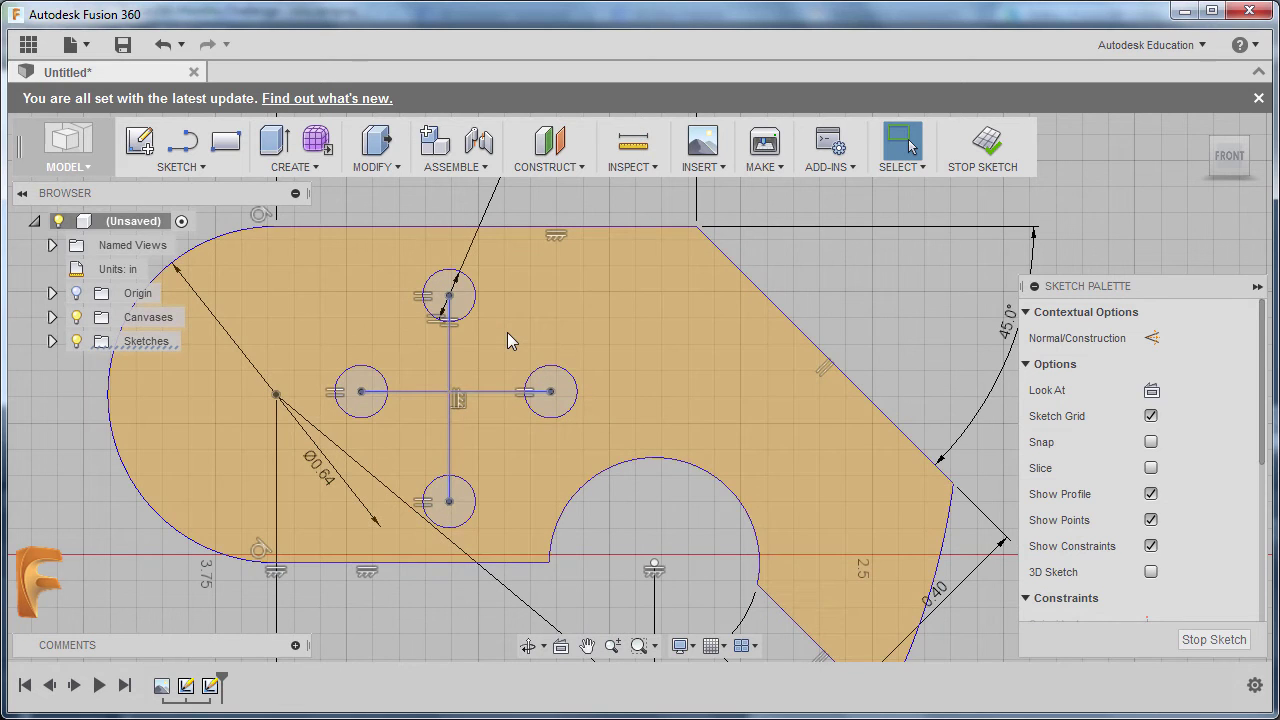
pyautogui.press('x')
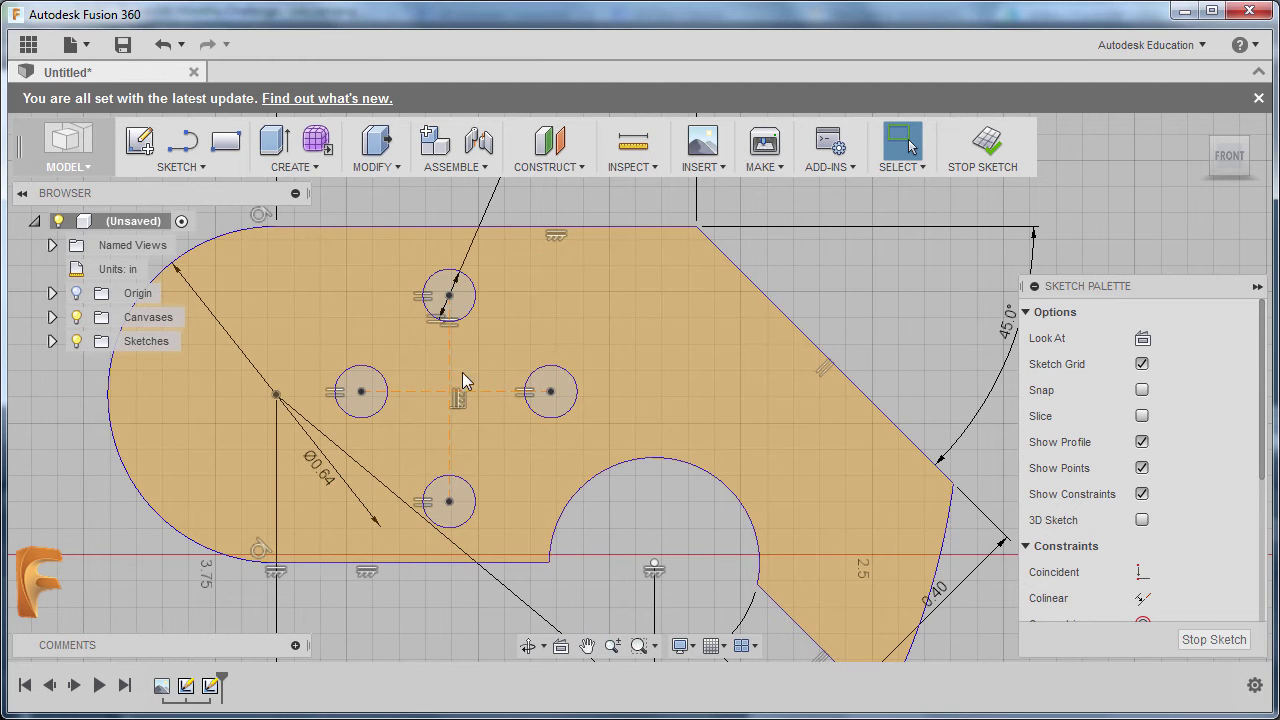
# Step: Apply a Symmetry constraint to the left and right small circles' centers about the vertical construction line
pyautogui.scroll(-5, 1148, 552)
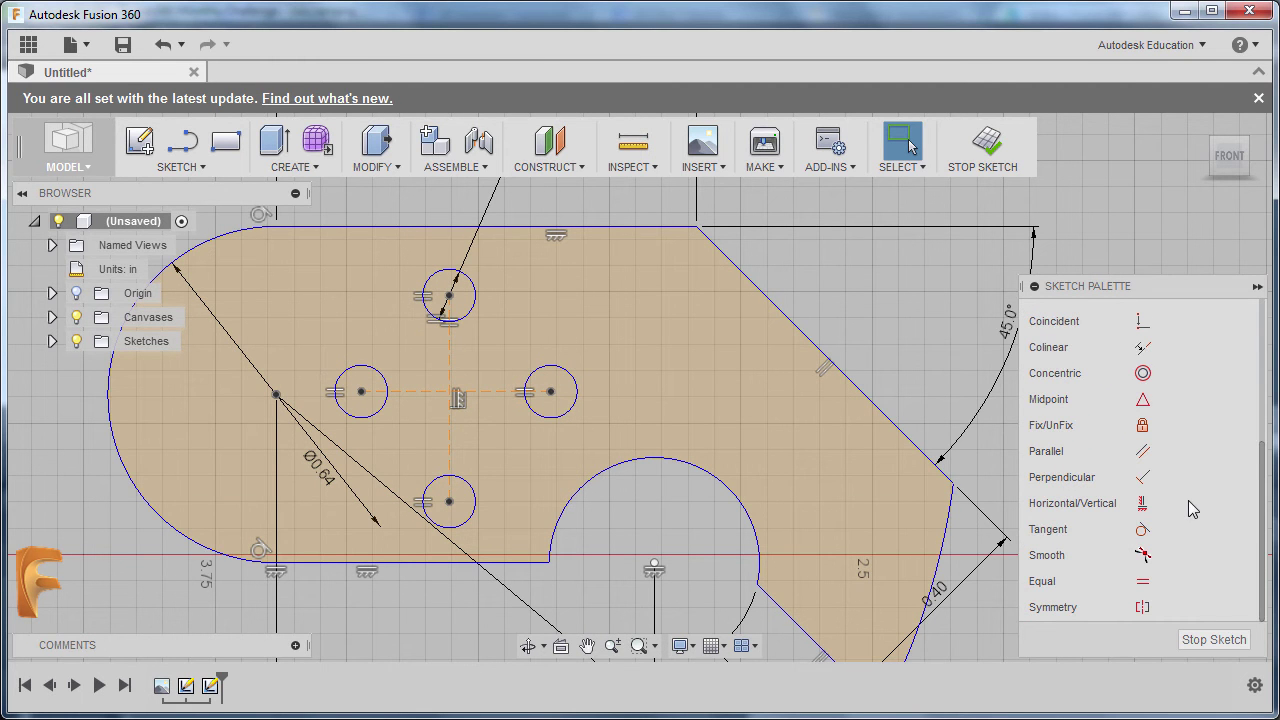
pyautogui.click(1143, 607)
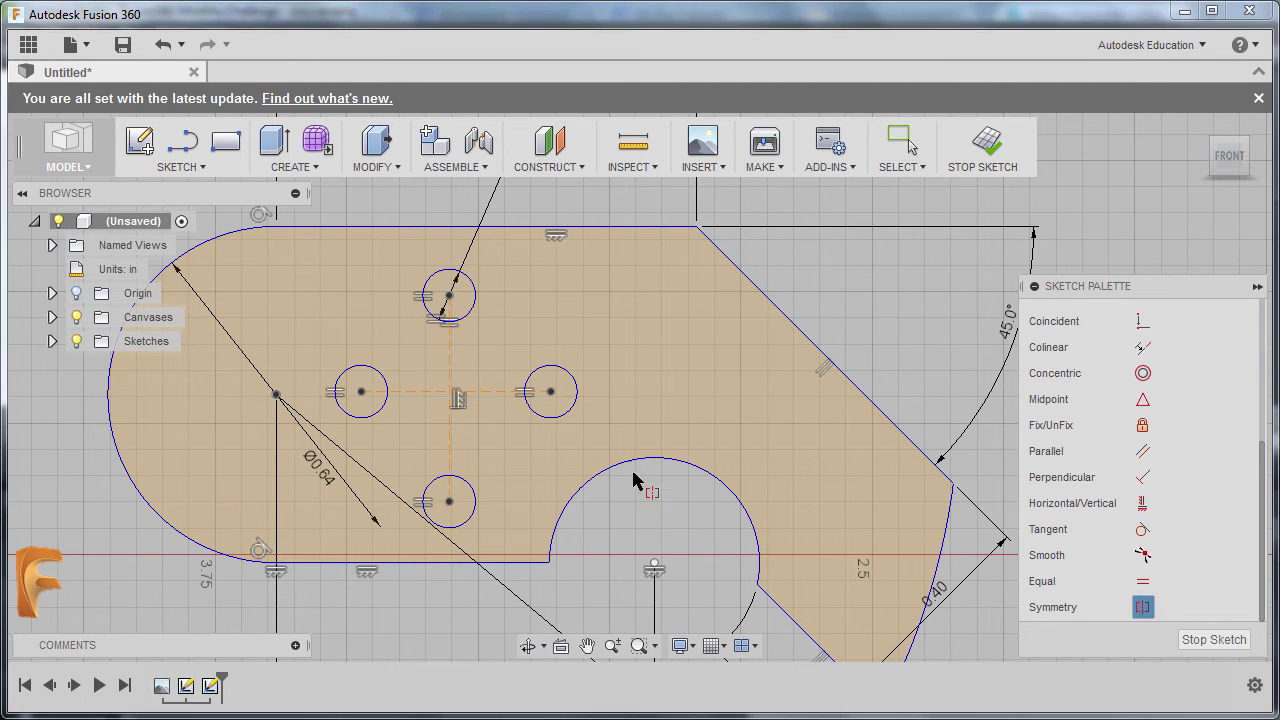
pyautogui.click(550, 392)
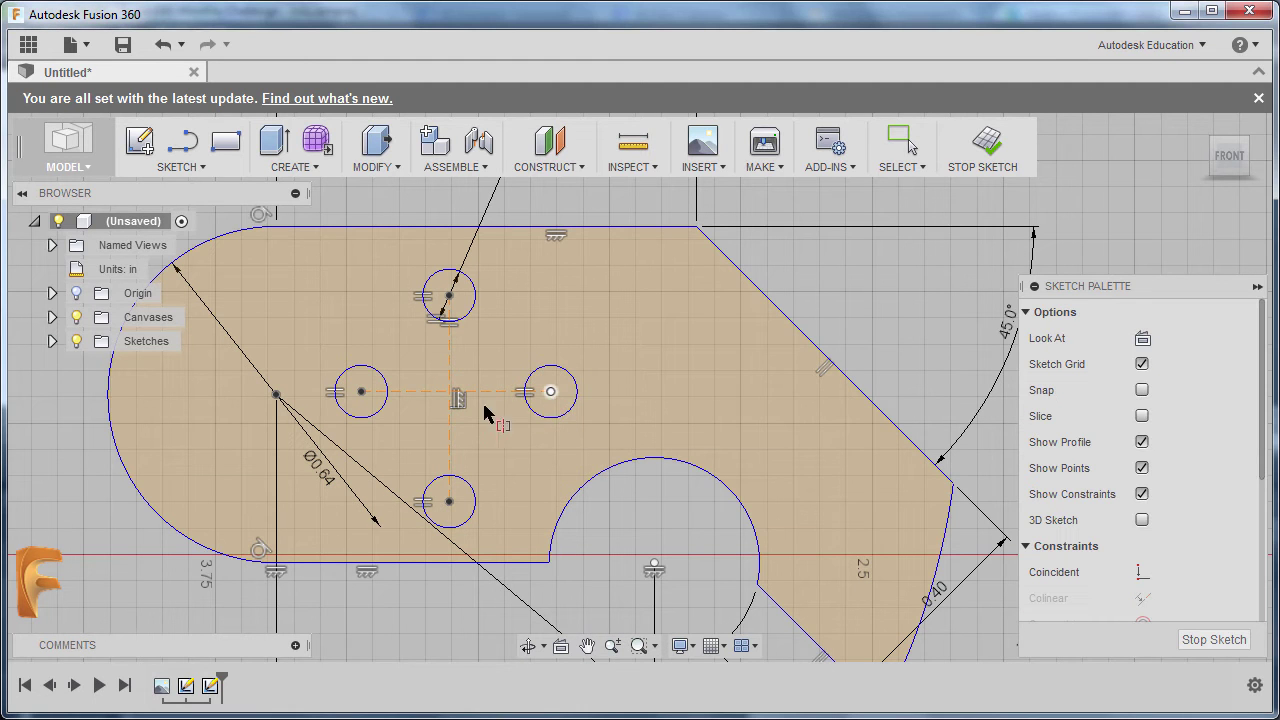
pyautogui.click(361, 392)
pyautogui.click(447, 355)
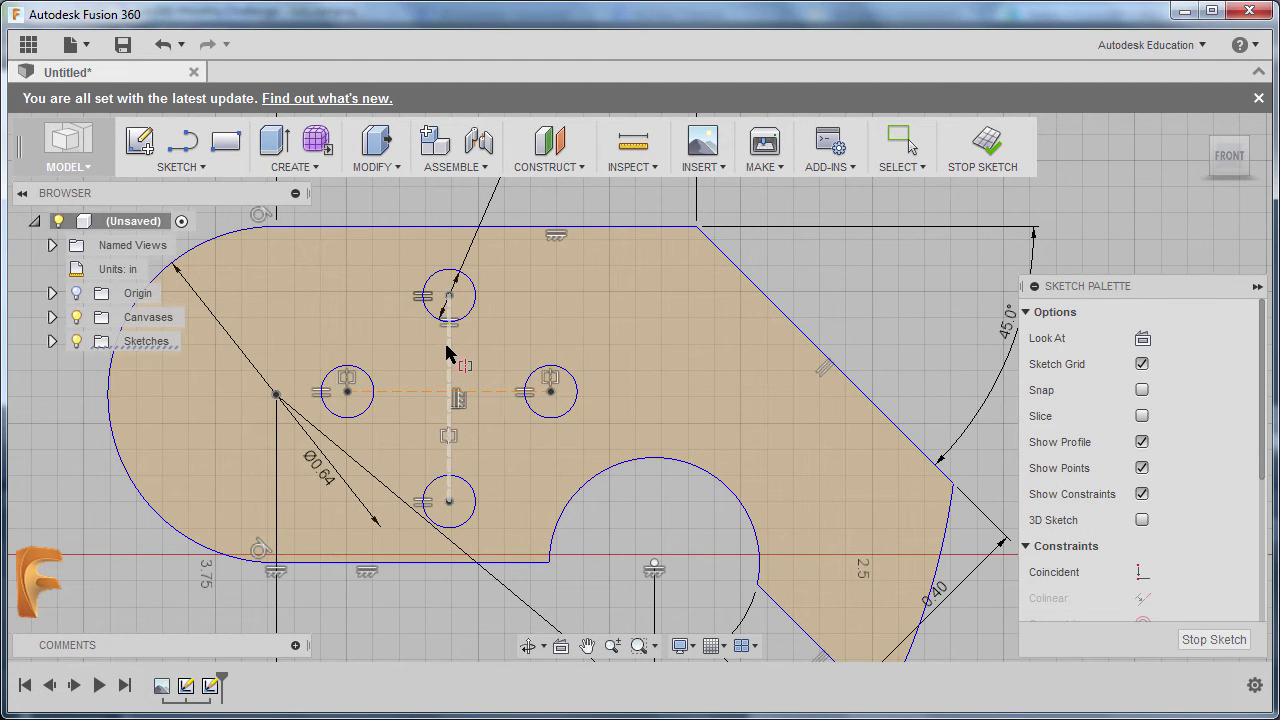
# Step: Apply a Symmetry constraint to the upper and lower small circles' centers about the horizontal construction line
pyautogui.click(449, 296)
pyautogui.click(452, 500)
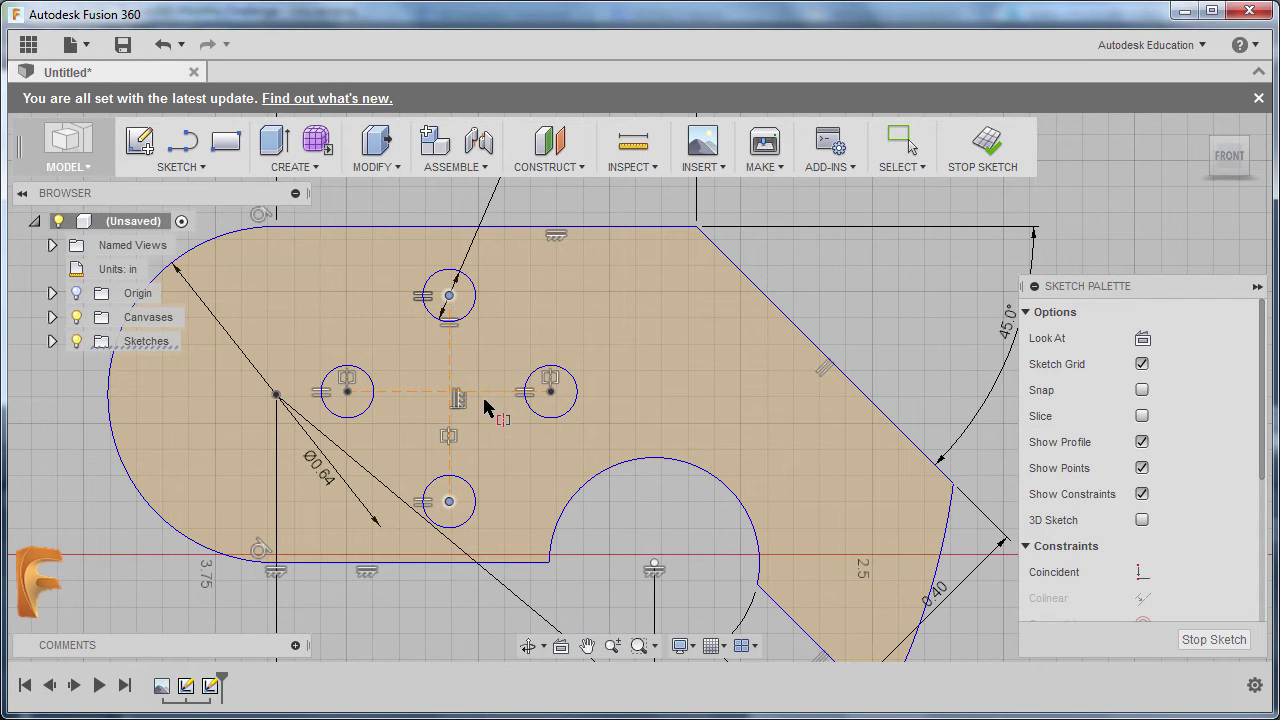
pyautogui.click(490, 393)
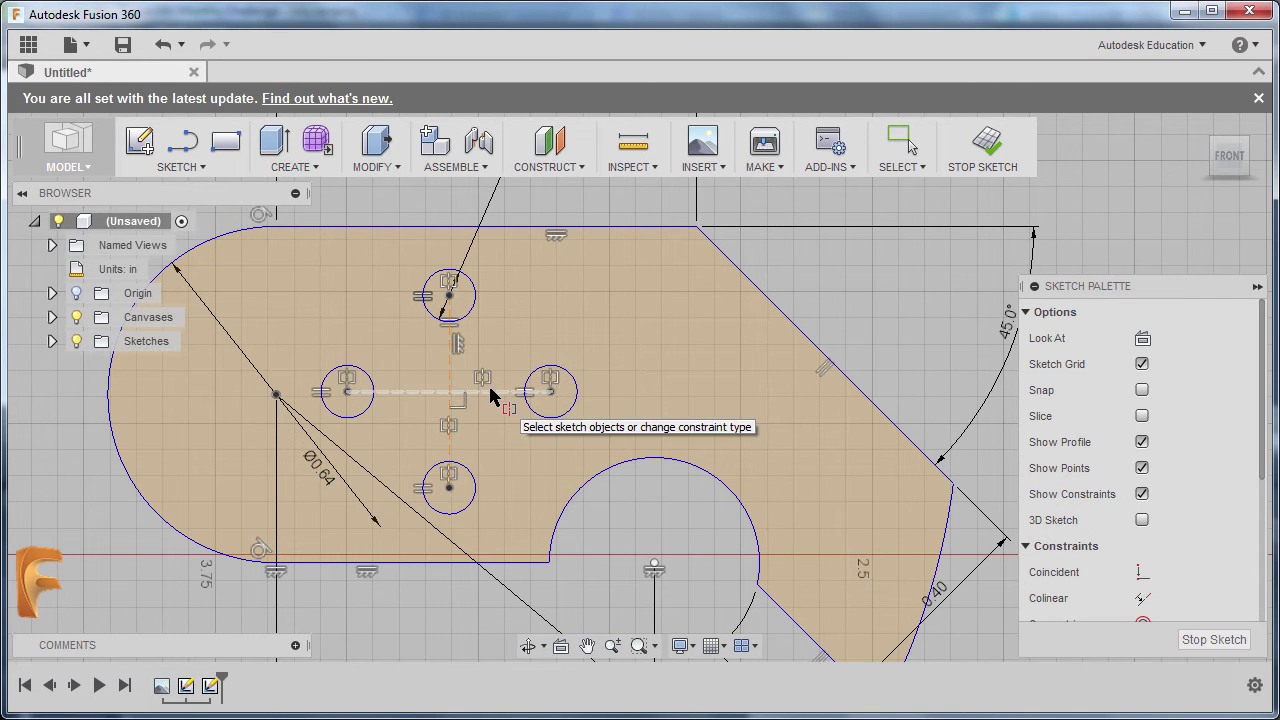
pyautogui.press('Escape')
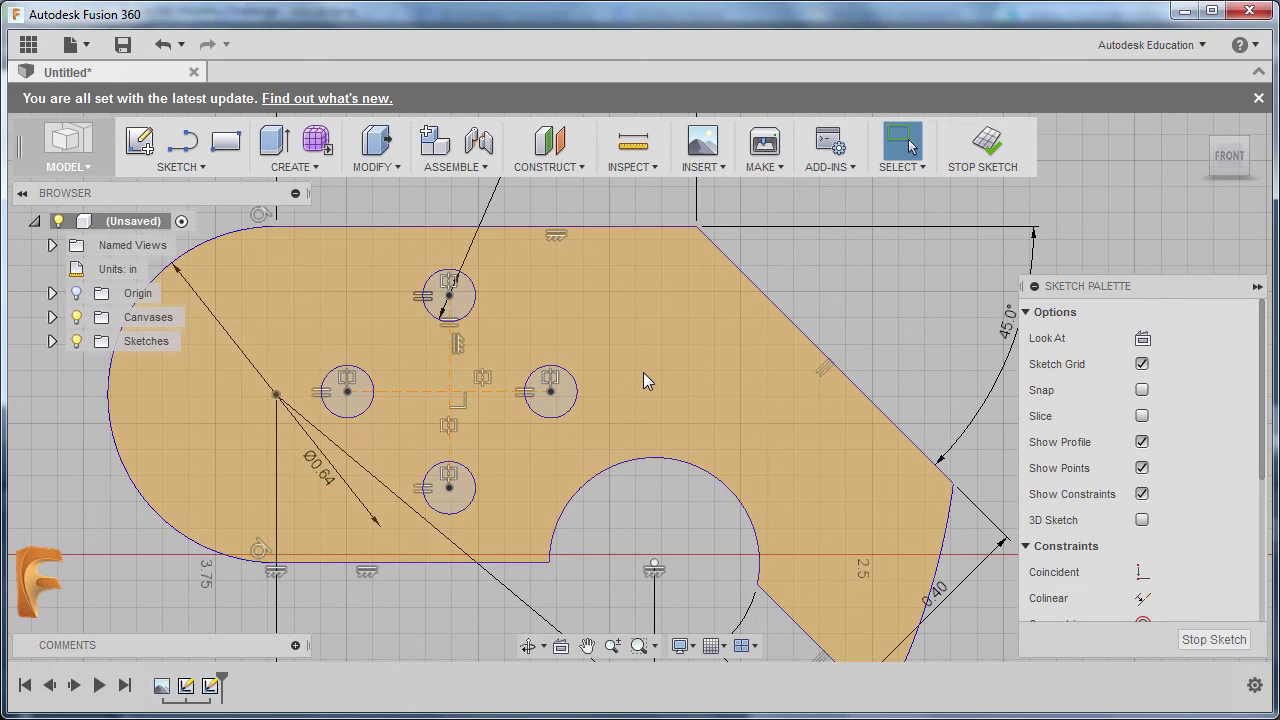
# Step: Dimension the horizontal distance between the left and right small circles' centers as 0.3 in
pyautogui.scroll(-6, 643, 372)
pyautogui.moveTo(802, 372); pyautogui.dragTo(718, 385, button='middle')
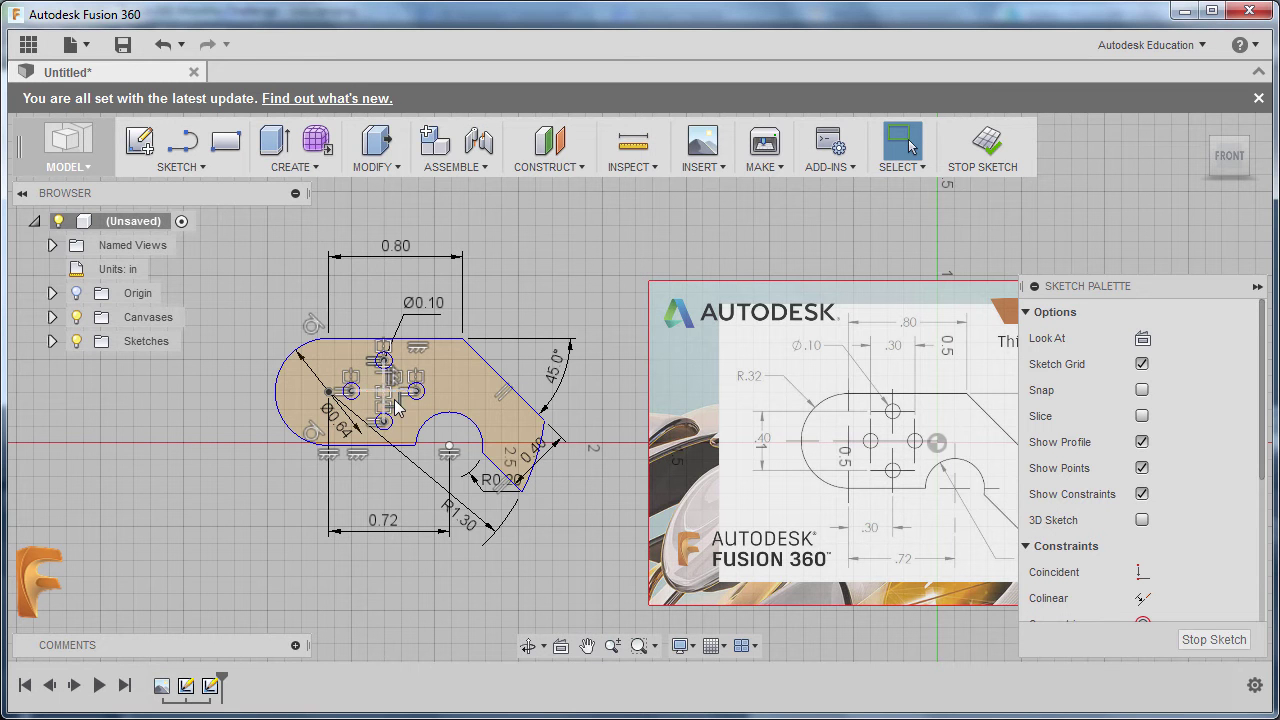
pyautogui.scroll(-2, 395, 403)
pyautogui.scroll(3, 393, 390)
pyautogui.scroll(3, 395, 380)
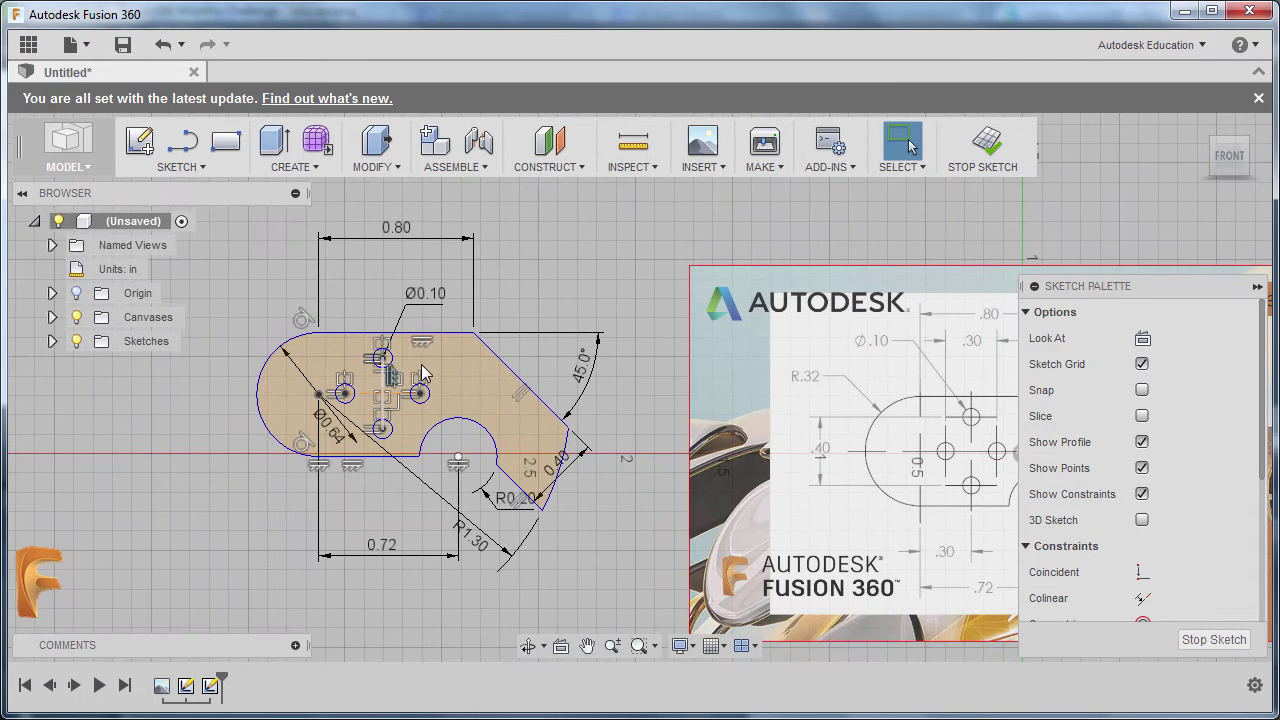
pyautogui.press('d')
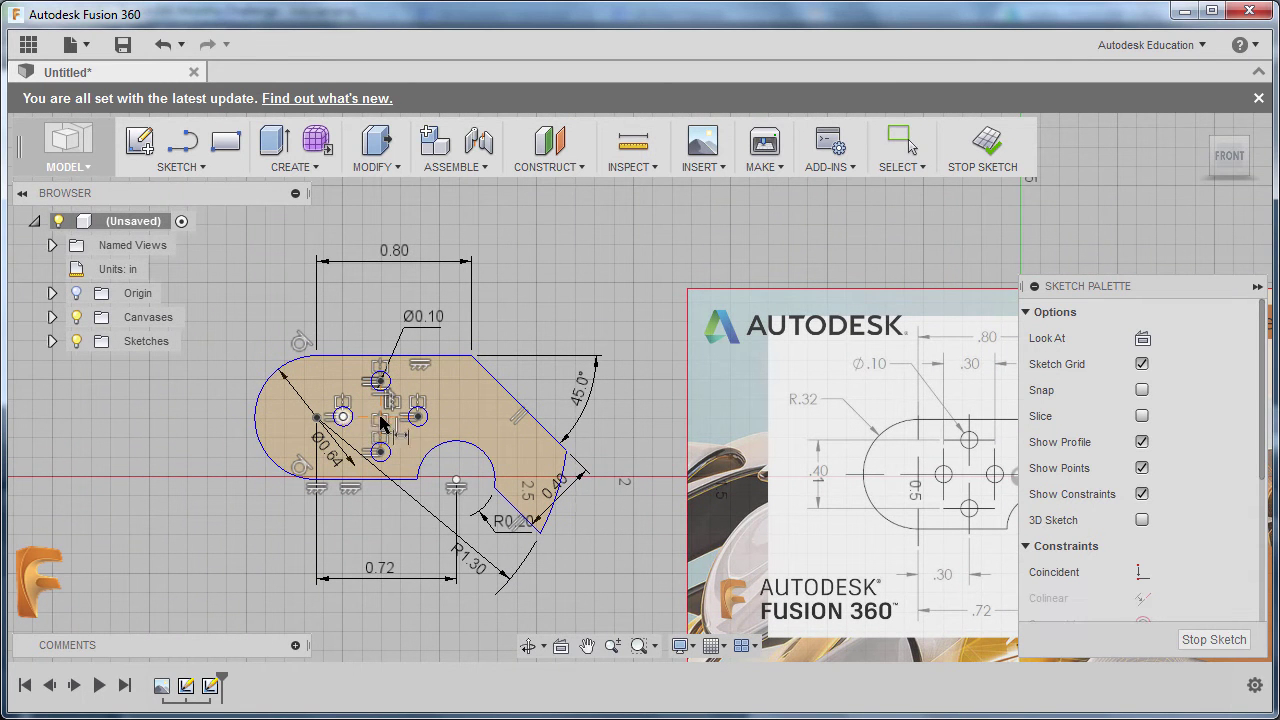
pyautogui.click(417, 418)
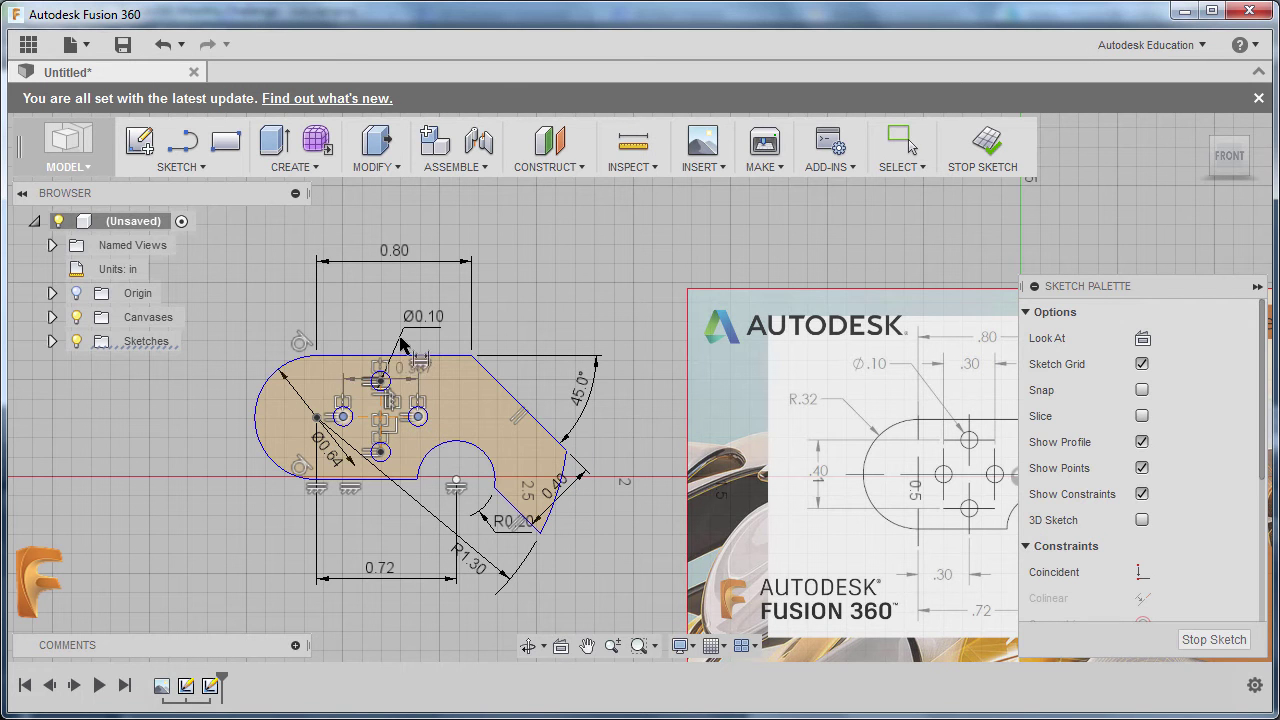
pyautogui.click(386, 298)
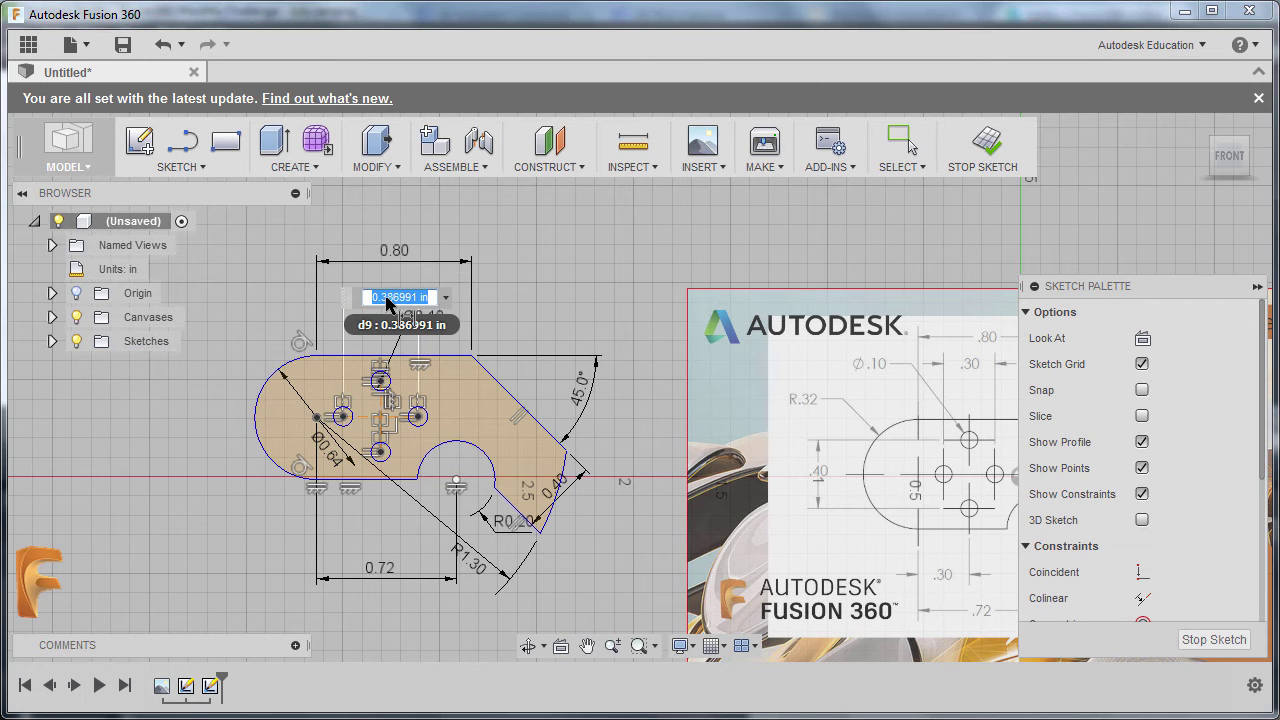
pyautogui.press('BackSpace')
pyautogui.write('.3')
pyautogui.press('Return')
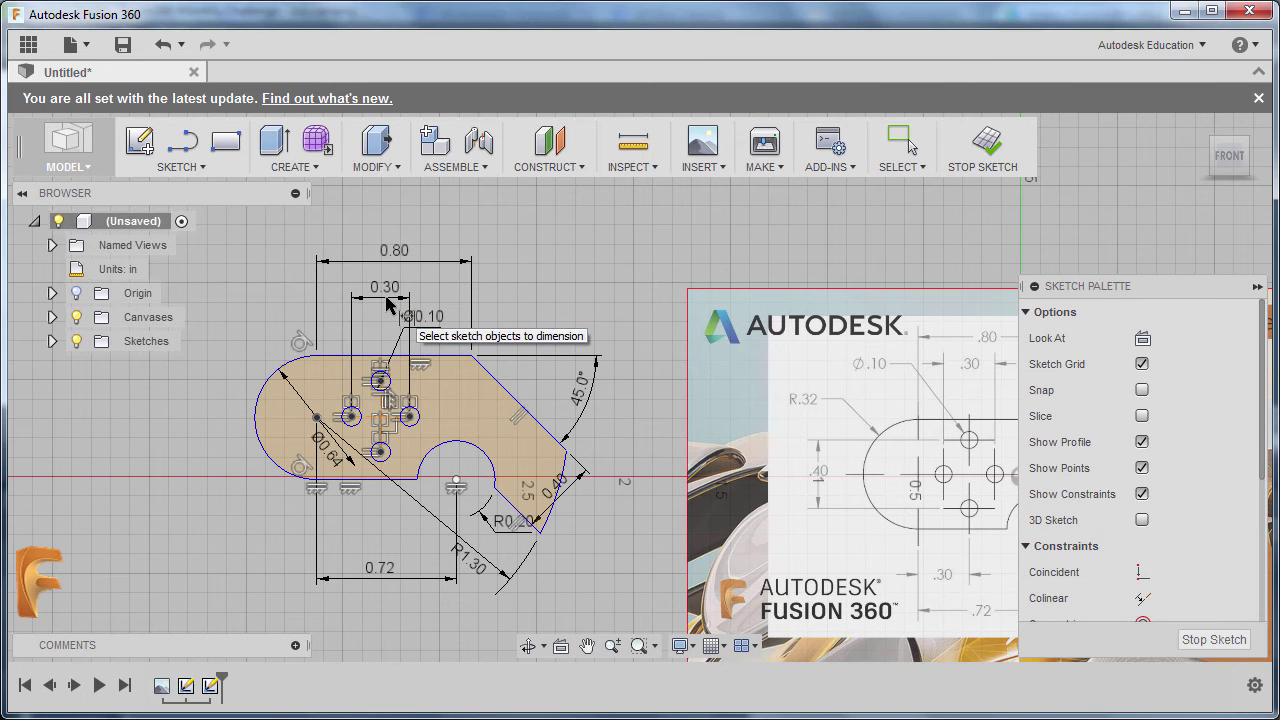
# Step: Dimension the vertical distance between the upper and lower small circles' centers as 0.4 in
pyautogui.click(381, 380)
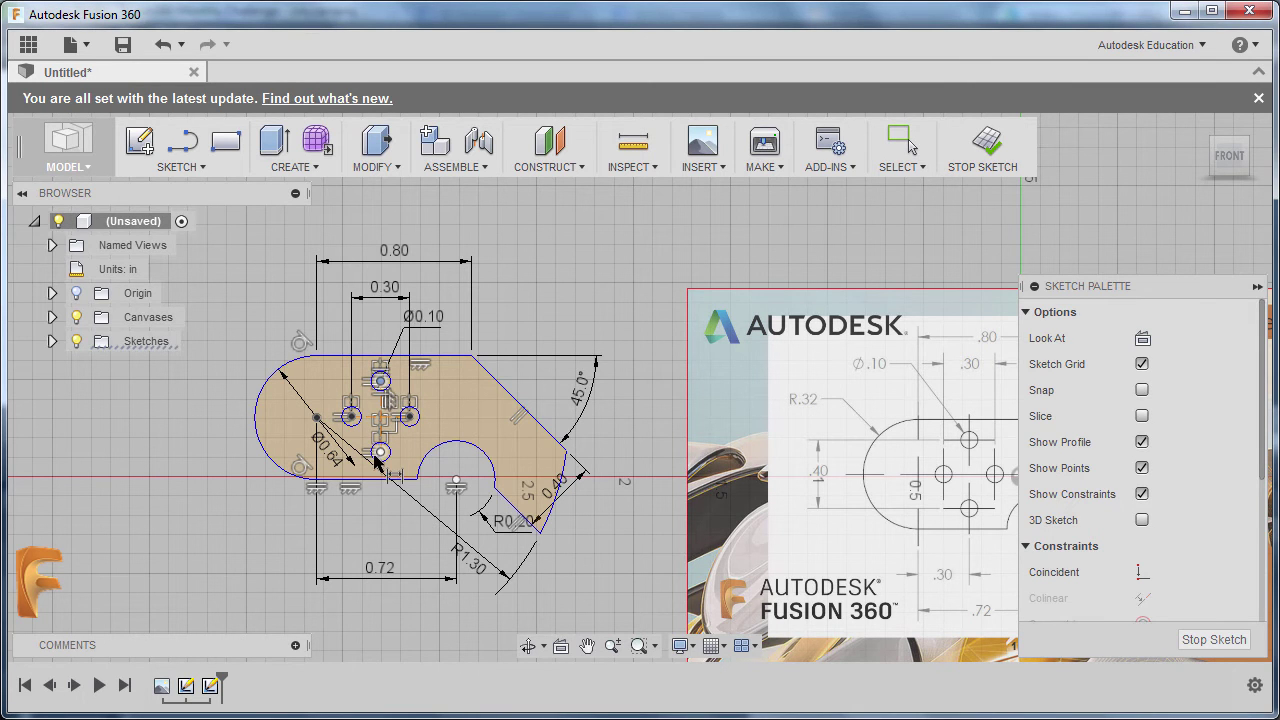
pyautogui.click(381, 455)
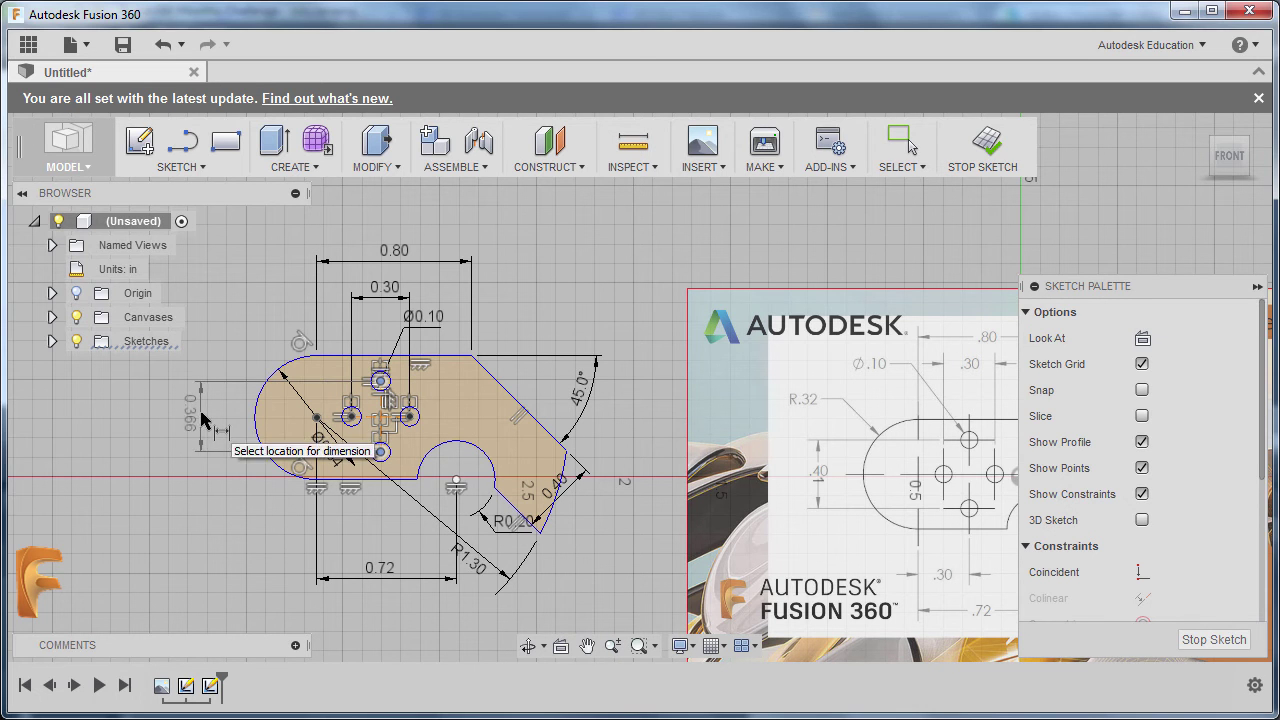
pyautogui.click(204, 418)
pyautogui.press('BackSpace')
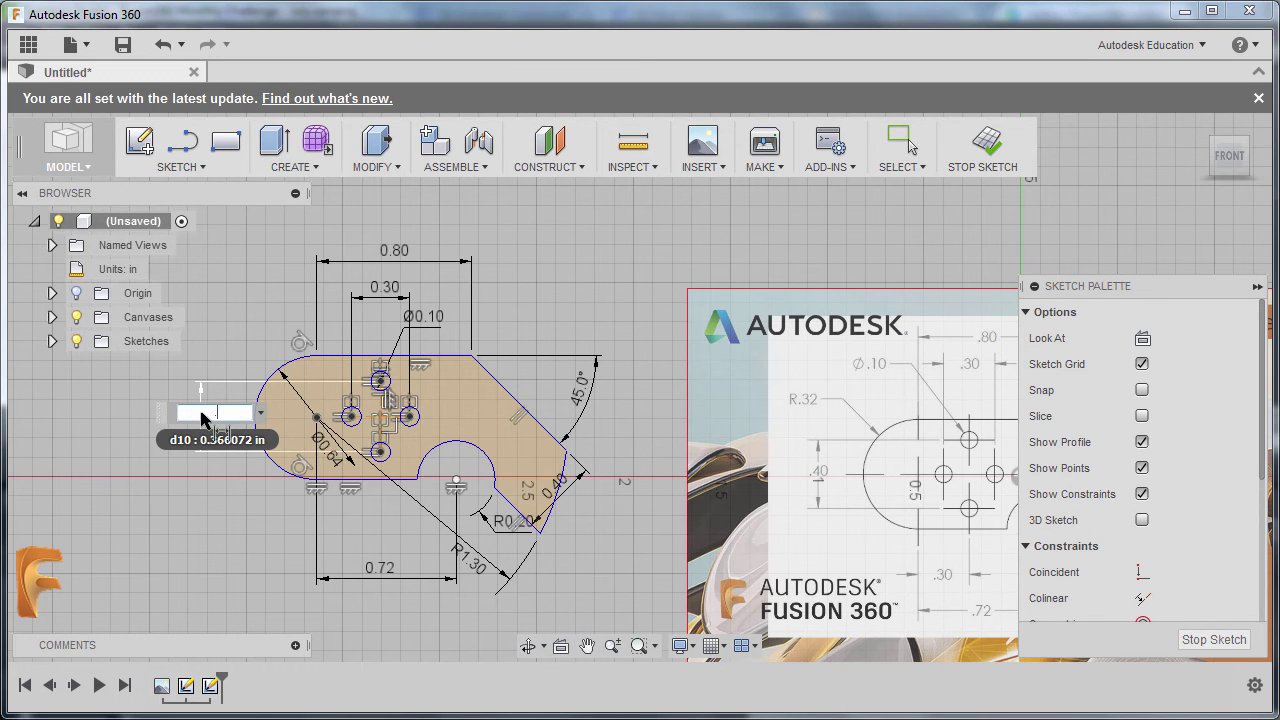
pyautogui.write('.4')
pyautogui.press('Return')
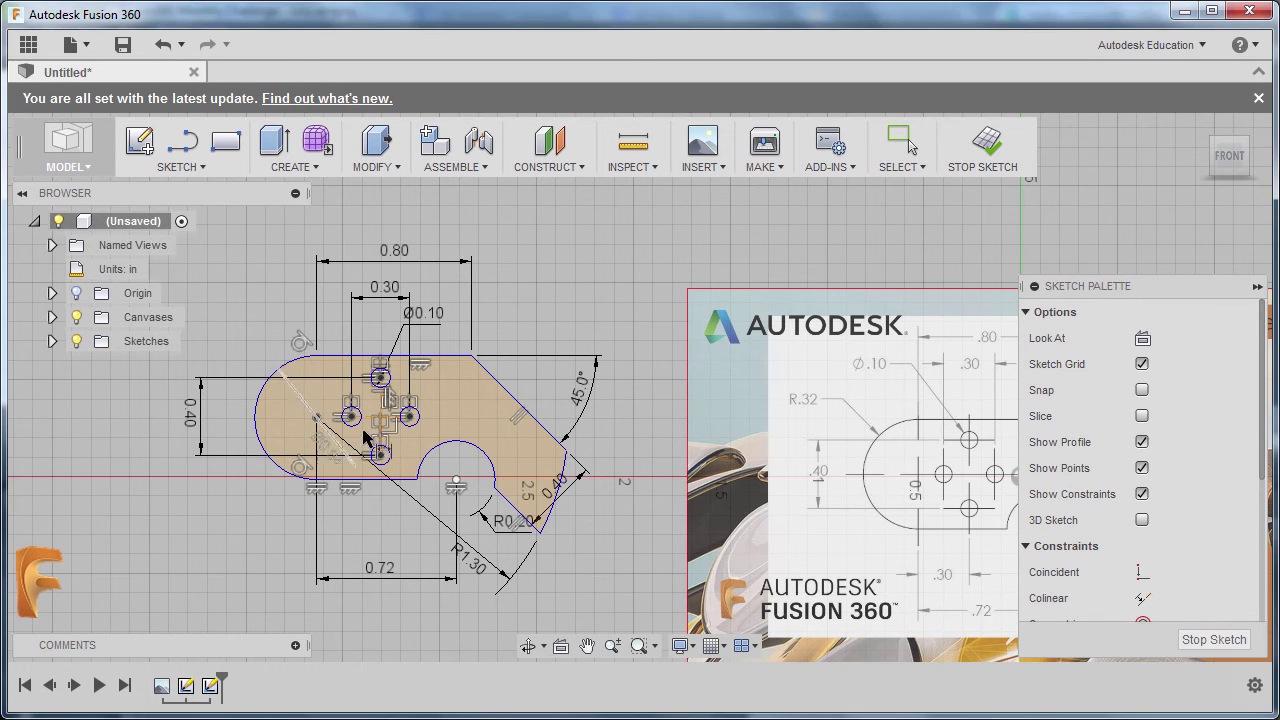
pyautogui.press('Escape')
# Step: Shift the hole pattern slightly by its vertical construction line and try to apply a Horizontal/Vertical constraint to that line
pyautogui.scroll(5, 370, 410)
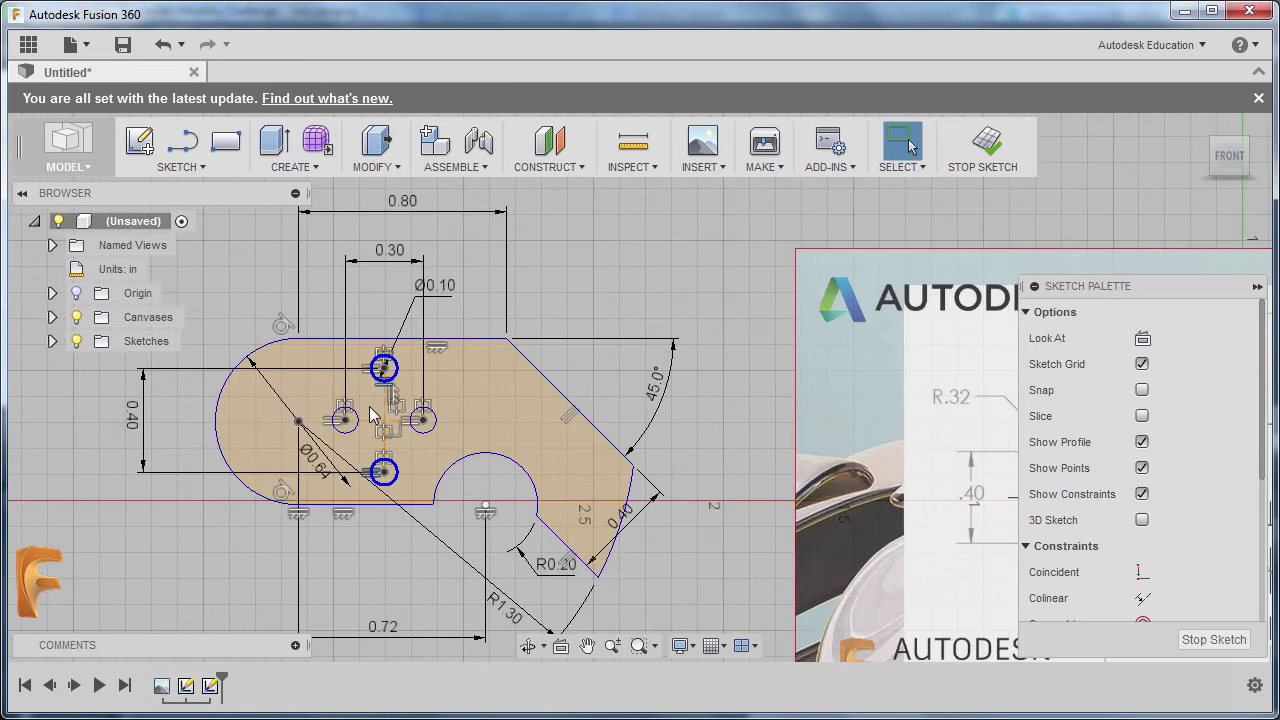
pyautogui.moveTo(370, 407); pyautogui.dragTo(482, 414, button='middle')
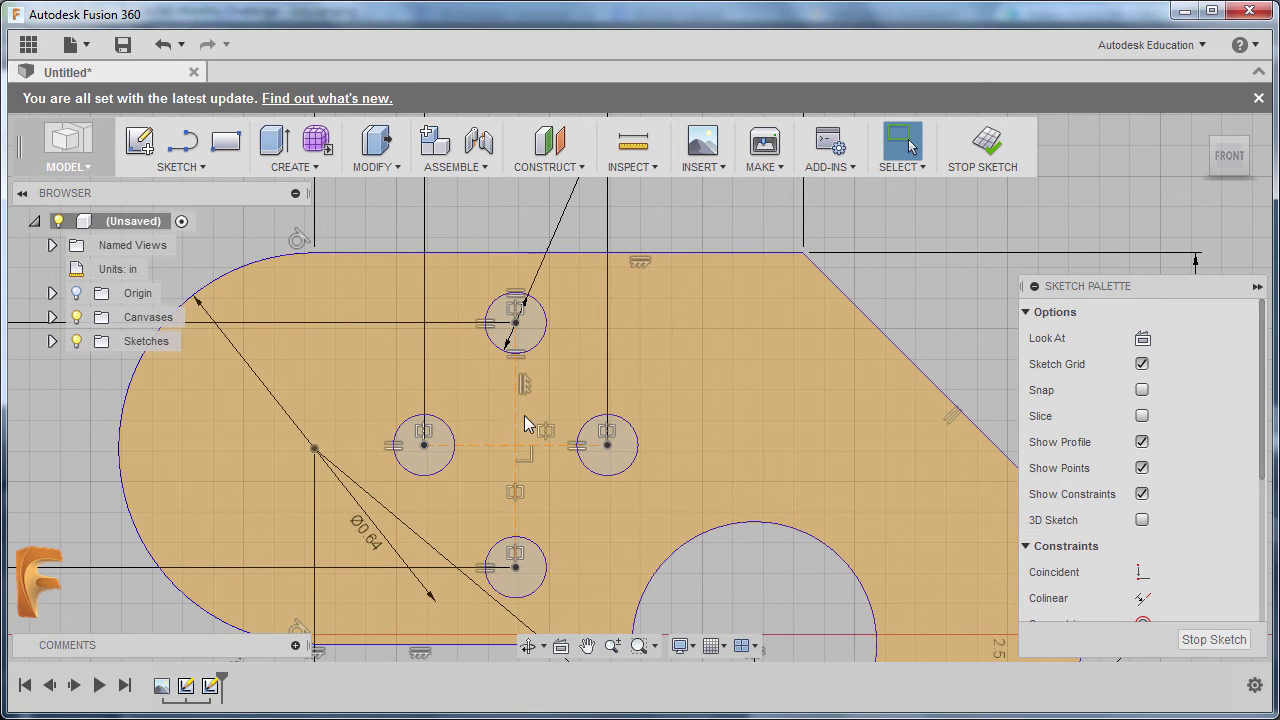
pyautogui.moveTo(517, 422)
pyautogui.mouseDown()
pyautogui.moveTo(532, 410)
pyautogui.moveTo(527, 429)
pyautogui.moveTo(528, 417)
pyautogui.mouseUp()
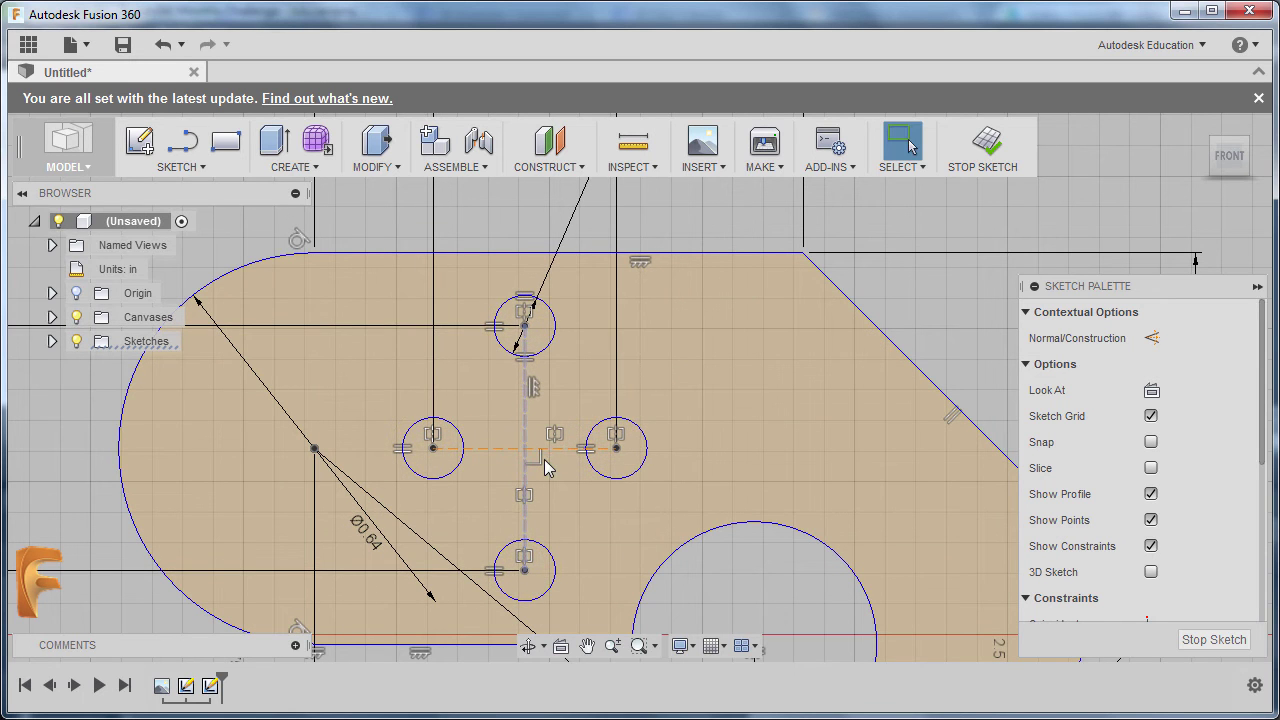
pyautogui.press('Escape')
pyautogui.scroll(-5, 1187, 507)
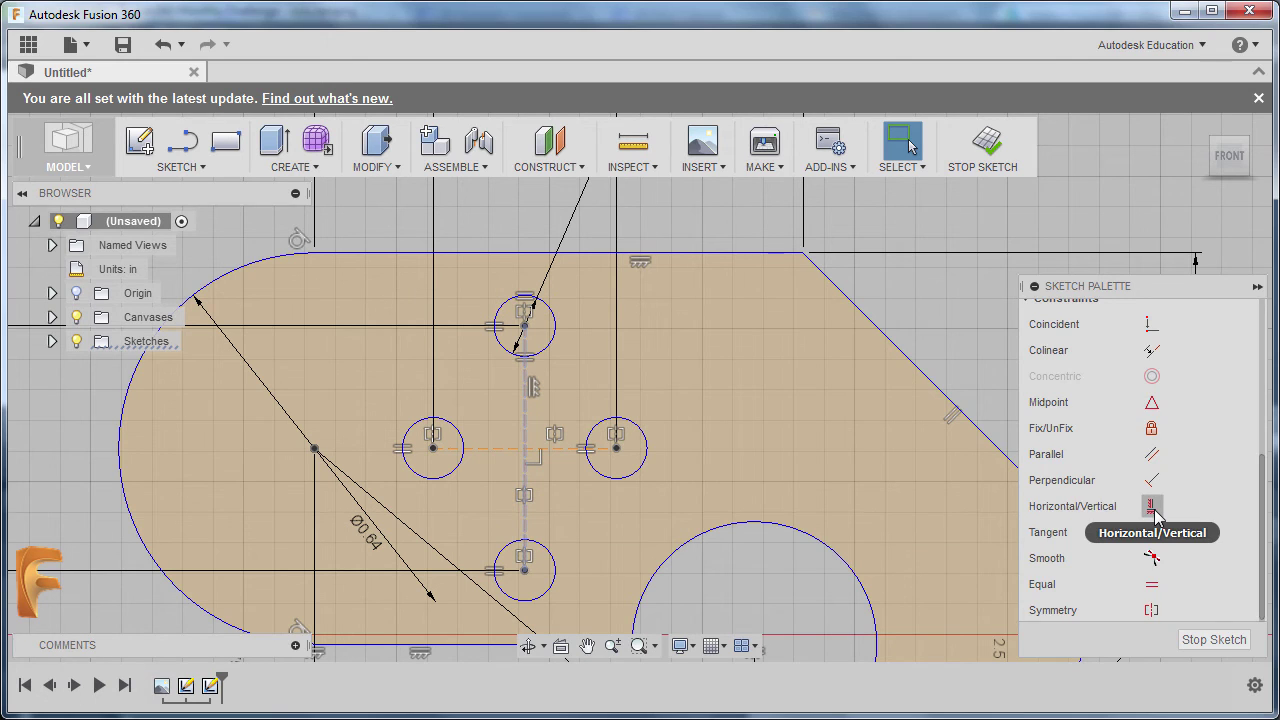
pyautogui.click(1152, 508)
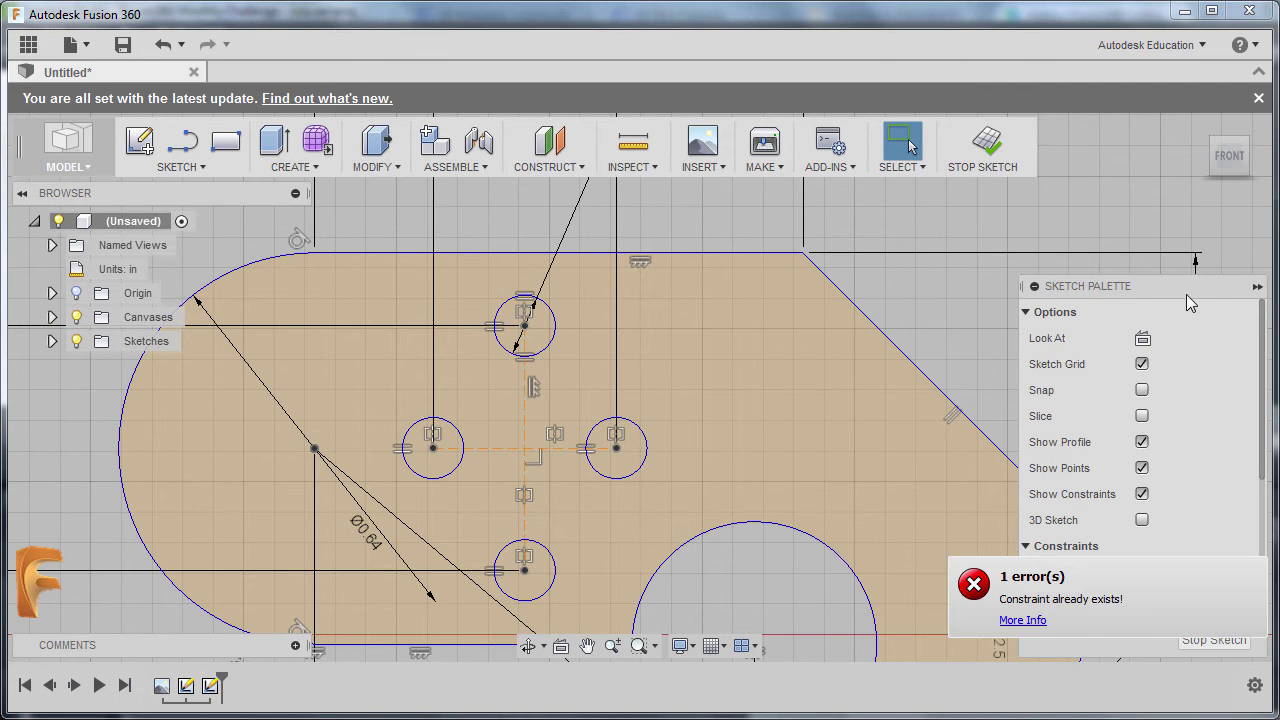
# Step: Apply a Horizontal/Vertical constraint between the left small circle's center and the center of the profile's rounded end
pyautogui.scroll(-3, 1070, 415)
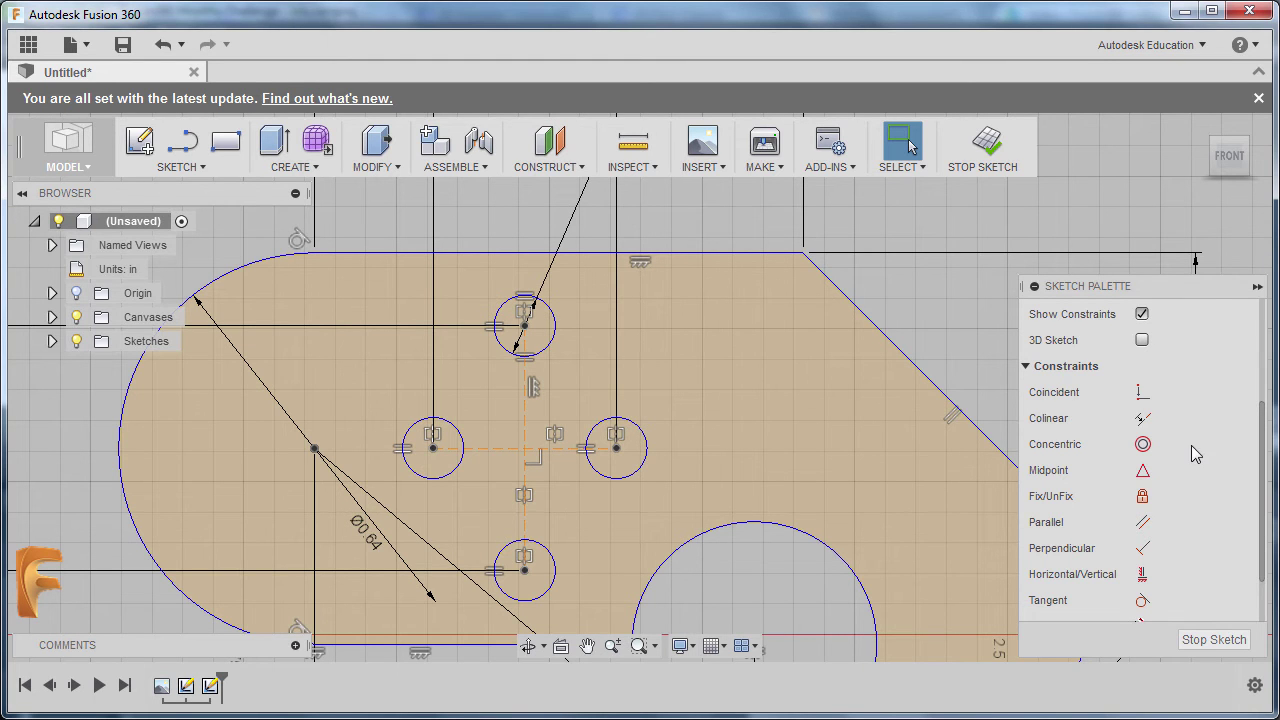
pyautogui.click(1143, 575)
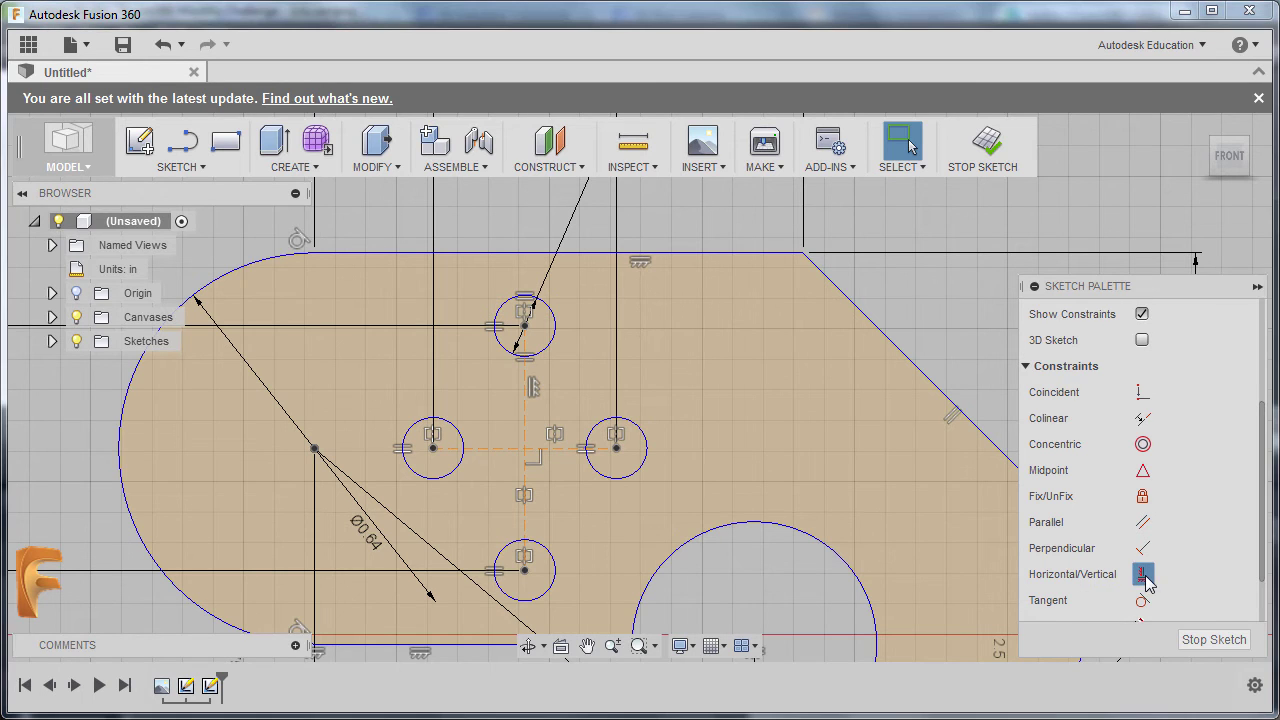
pyautogui.click(433, 448)
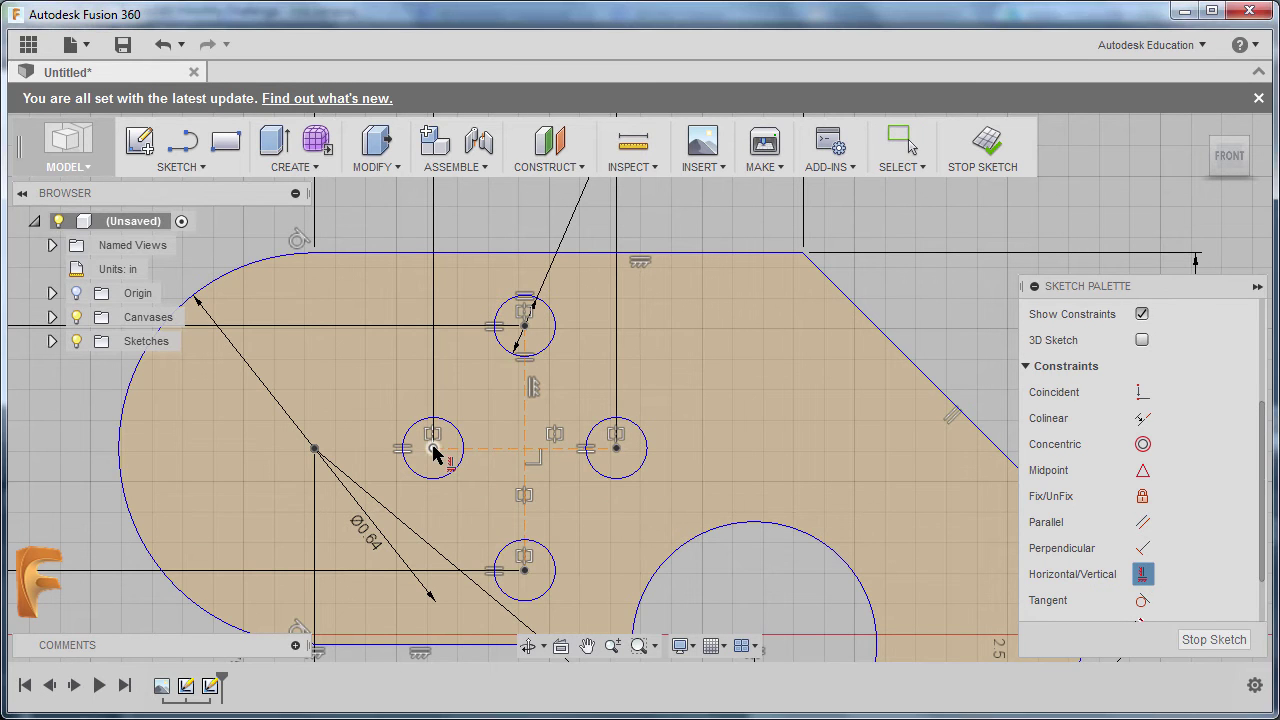
pyautogui.click(316, 450)
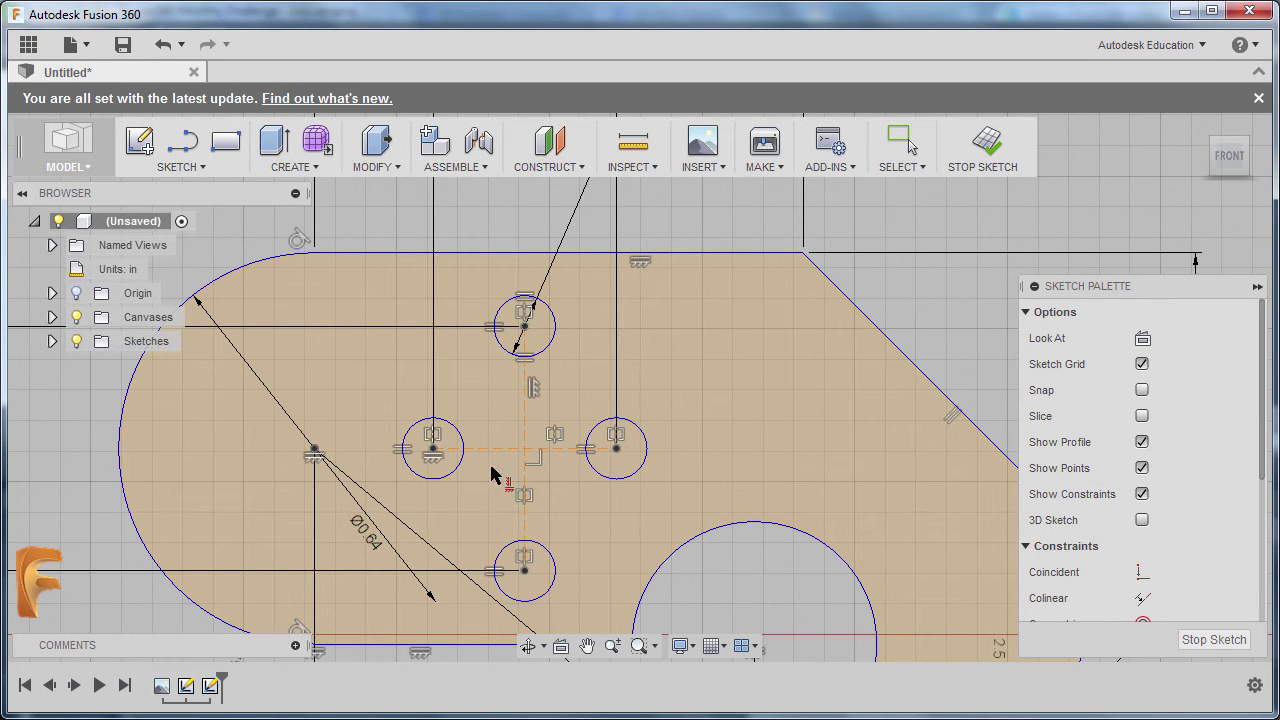
pyautogui.press('Escape')
# Step: Test the hole pattern's remaining freedom of movement by nudging its construction lines and the upper circle's center
pyautogui.scroll(-2, 530, 426)
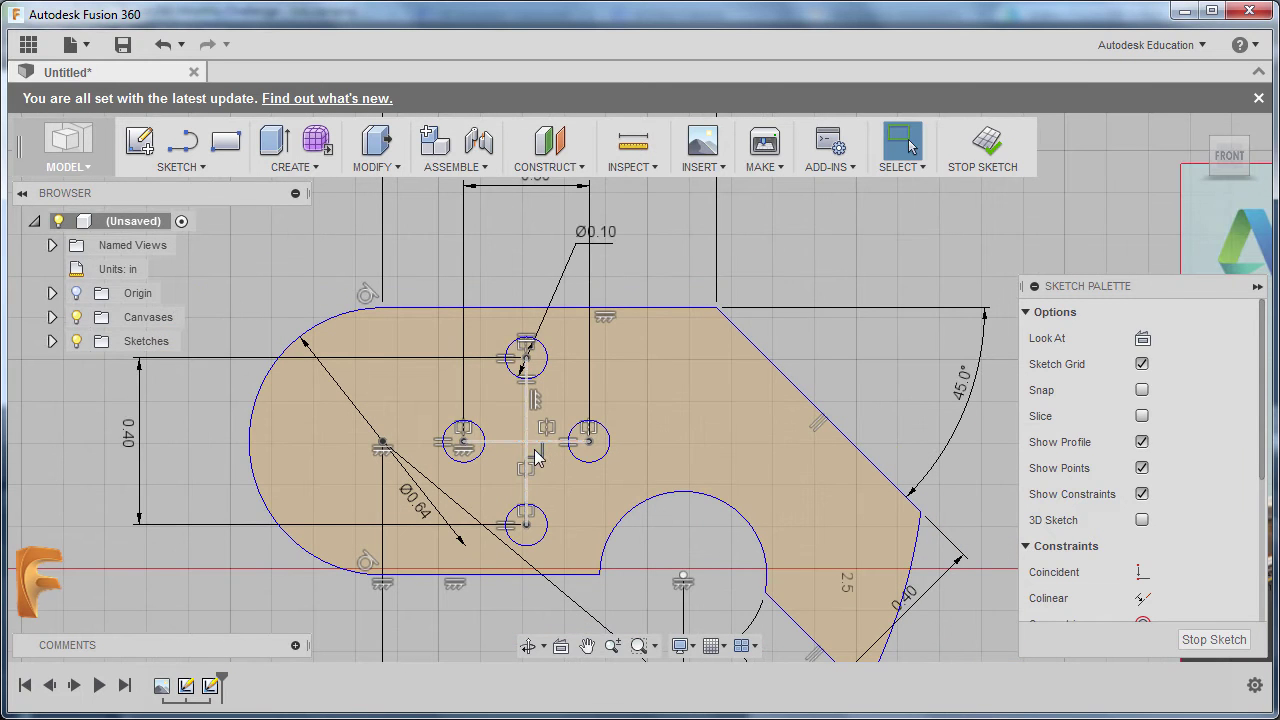
pyautogui.click(527, 440)
pyautogui.moveTo(545, 437)
pyautogui.mouseDown()
pyautogui.moveTo(515, 428)
pyautogui.moveTo(547, 408)
pyautogui.moveTo(548, 425)
pyautogui.mouseUp()
pyautogui.scroll(2, 575, 432)
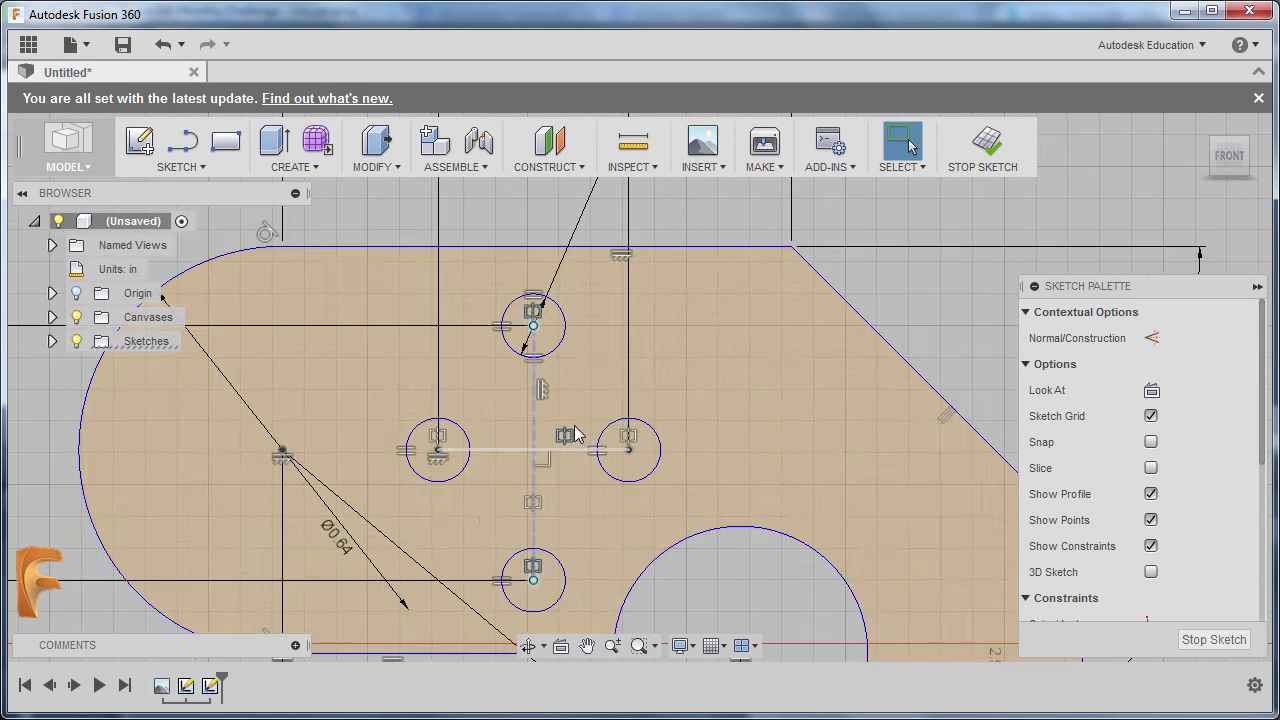
pyautogui.moveTo(534, 330)
pyautogui.mouseDown()
pyautogui.moveTo(540, 300)
pyautogui.moveTo(537, 322)
pyautogui.mouseUp()
pyautogui.moveTo(537, 455)
pyautogui.mouseDown()
pyautogui.moveTo(522, 447)
pyautogui.moveTo(545, 417)
pyautogui.mouseUp()
pyautogui.scroll(-1, 700, 390)
pyautogui.press('Escape')
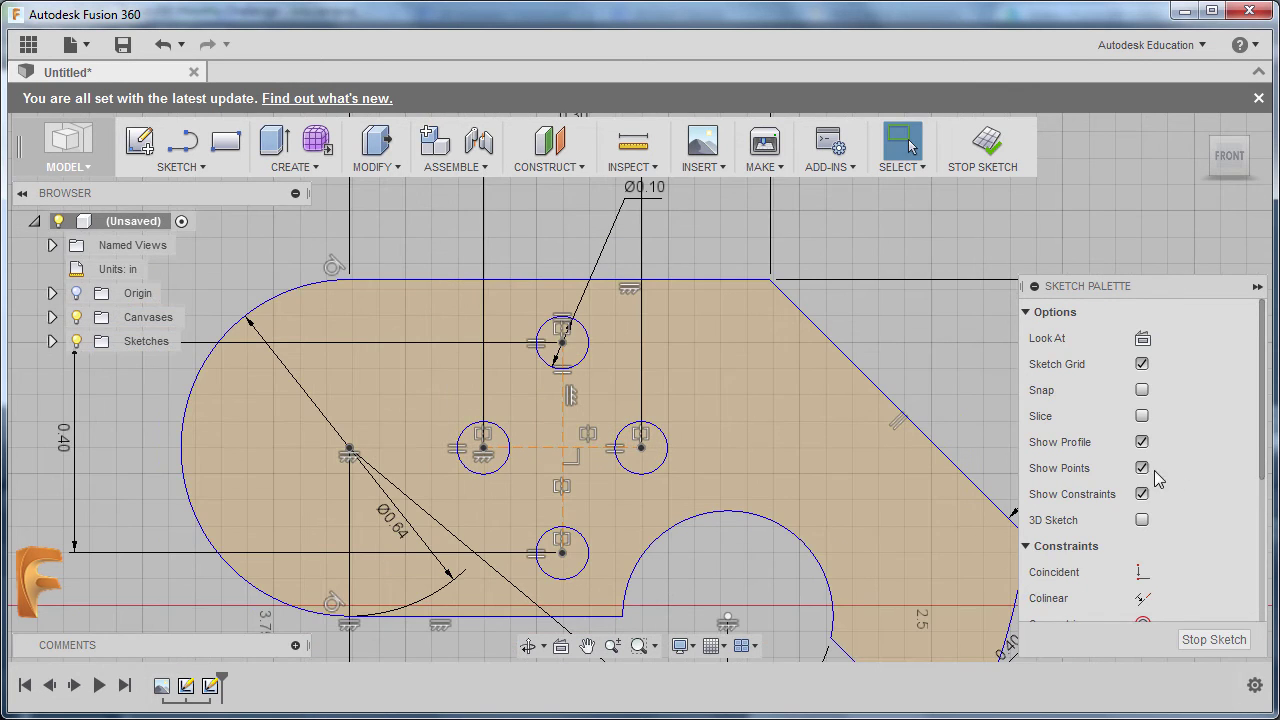
# Step: Dimension the horizontal distance between the rounded end's center and the lower small circle's center as 0.3 in
pyautogui.press('d')
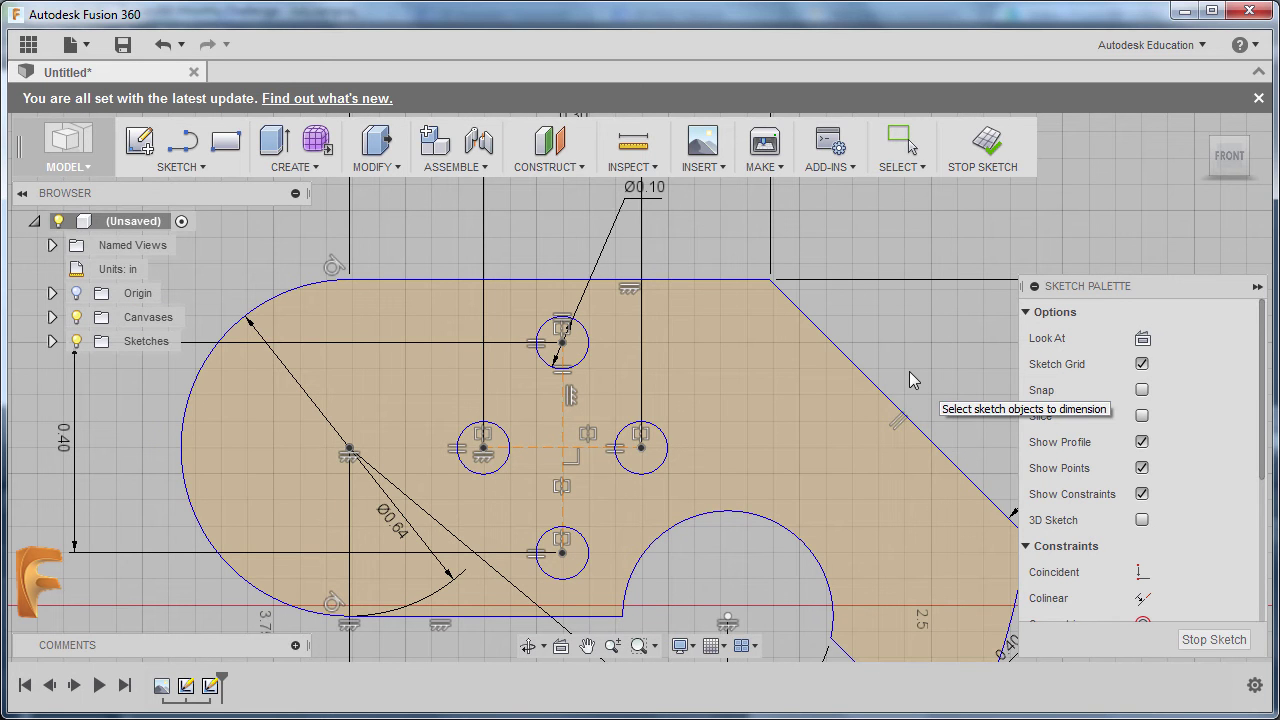
pyautogui.click(349, 450)
pyautogui.scroll(-3, 490, 455)
pyautogui.moveTo(566, 420)
pyautogui.mouseDown(button='middle')
pyautogui.moveTo(476, 420)
pyautogui.moveTo(626, 412)
pyautogui.mouseUp(button='middle')
pyautogui.scroll(-1, 625, 413)
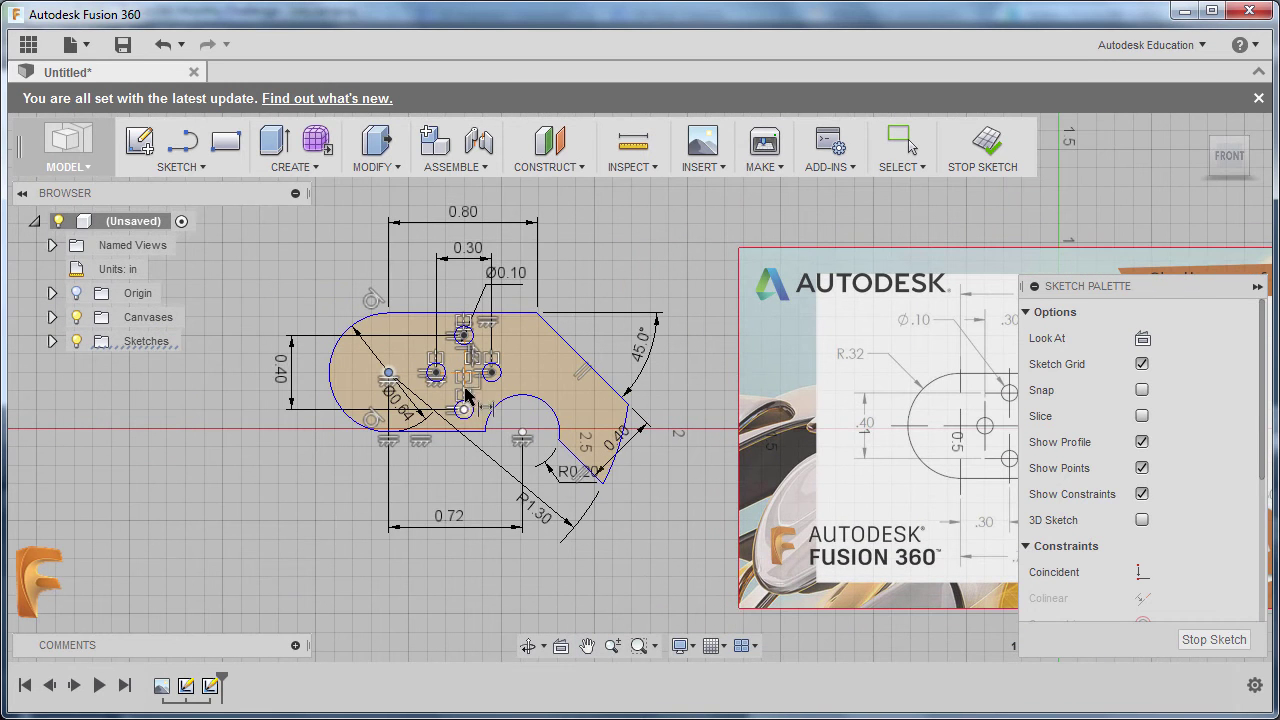
pyautogui.click(463, 409)
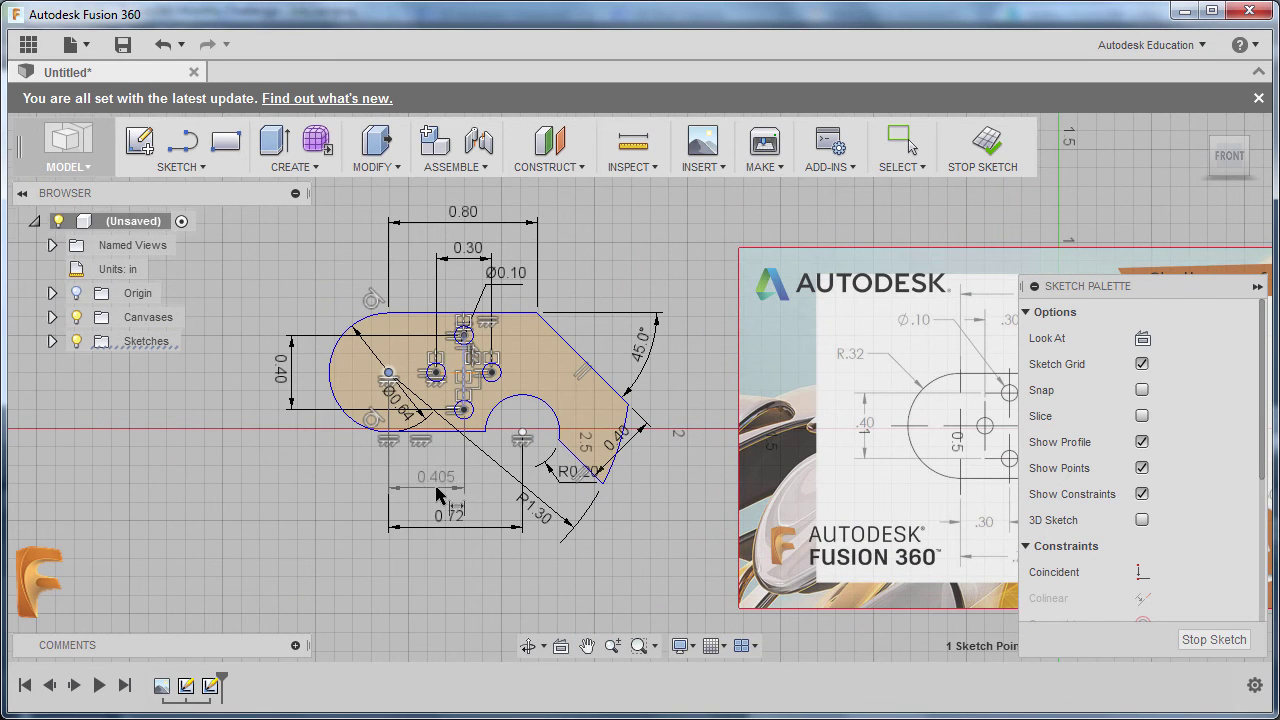
pyautogui.scroll(4, 436, 478)
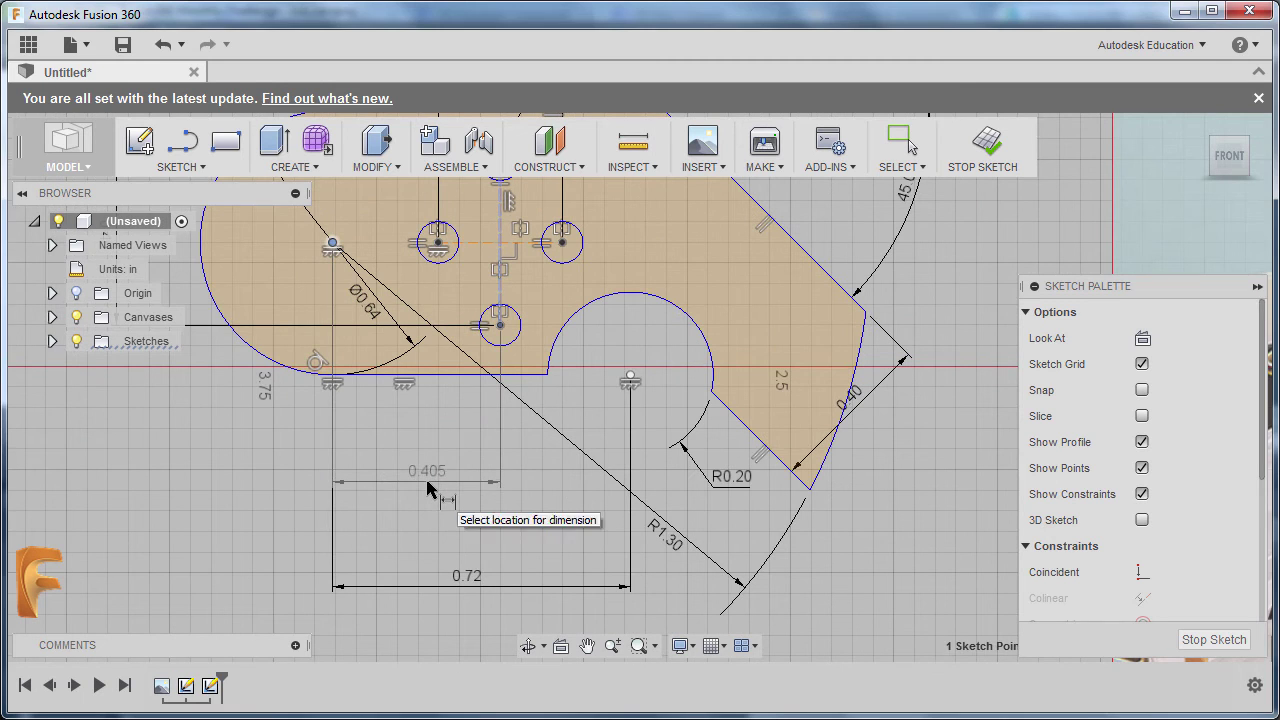
pyautogui.click(428, 484)
pyautogui.write('.3')
pyautogui.press('Return')
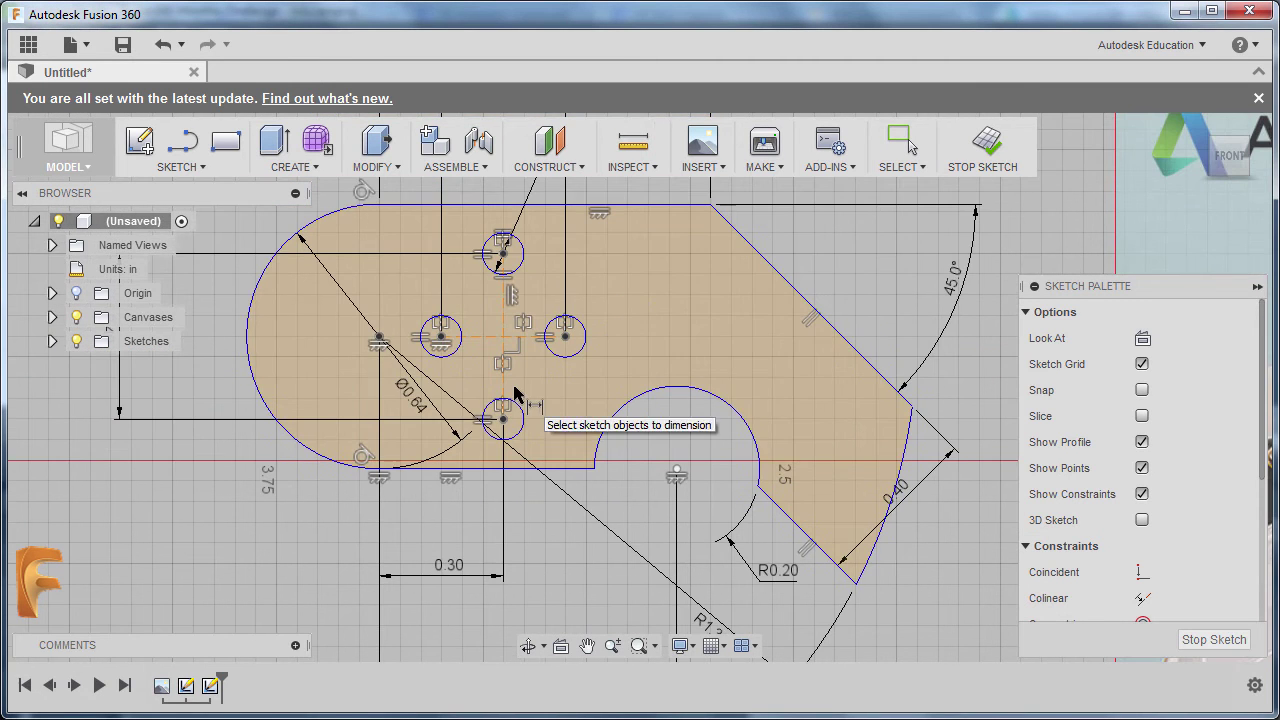
pyautogui.press('Escape')
# Step: Nudge the sketch by its hole pattern to test which freedom of movement remains
pyautogui.moveTo(505, 341)
pyautogui.mouseDown()
pyautogui.moveTo(540, 395)
pyautogui.moveTo(550, 390)
pyautogui.moveTo(527, 405)
pyautogui.mouseUp()
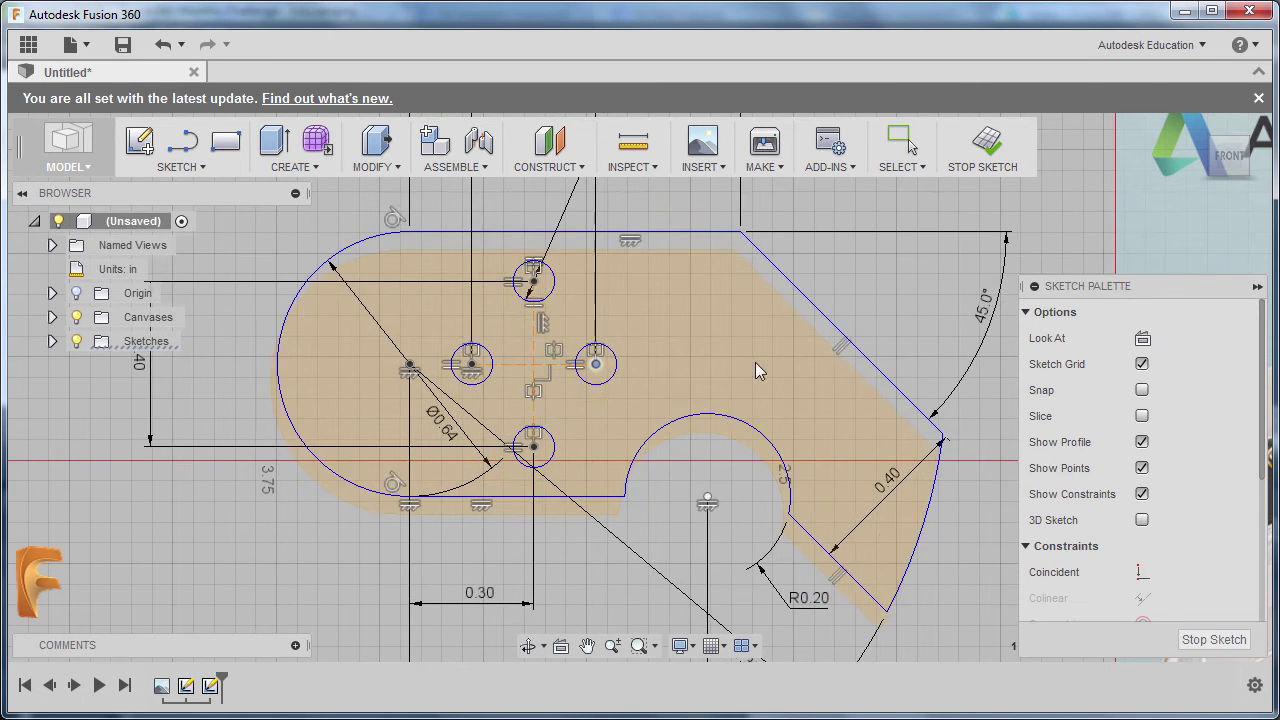
pyautogui.scroll(-3, 736, 376)
pyautogui.moveTo(735, 375)
pyautogui.mouseDown(button='middle')
pyautogui.moveTo(481, 380)
pyautogui.moveTo(471, 402)
pyautogui.mouseUp(button='middle')
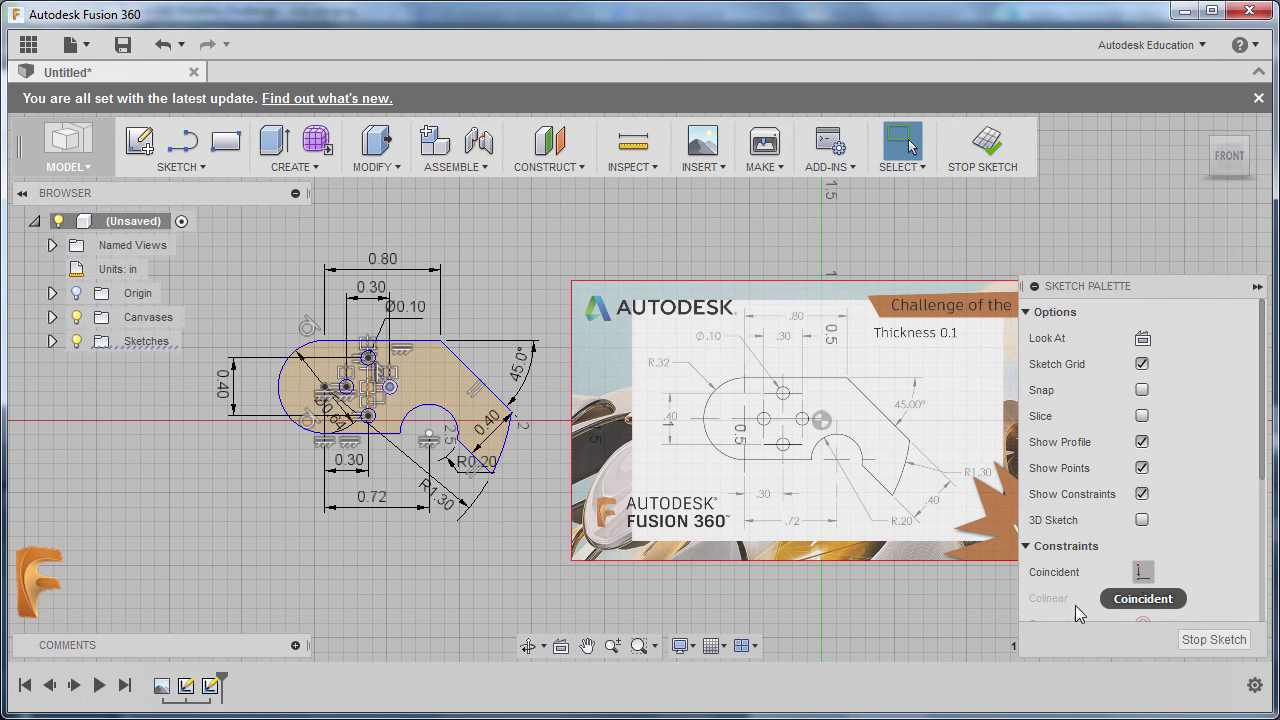
# Step: Constrain the center of the profile's rounded end coincident to the origin and finish the sketch
pyautogui.click(473, 578)
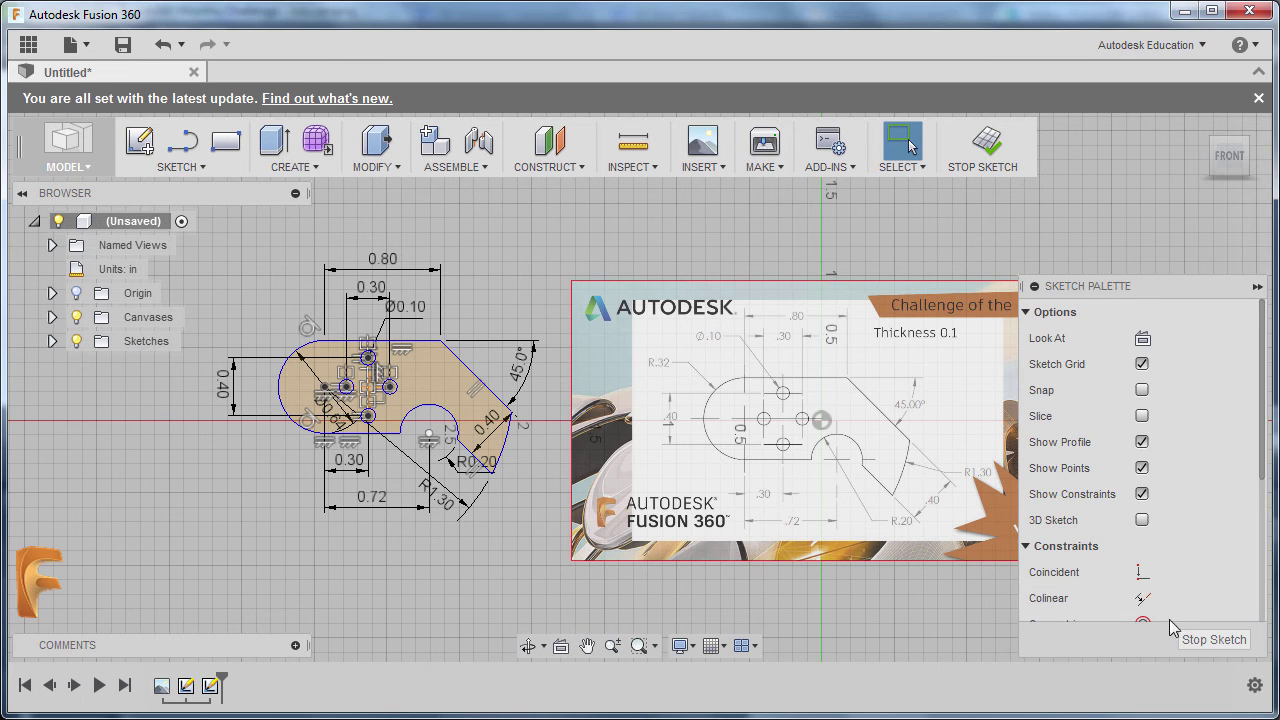
pyautogui.click(1142, 573)
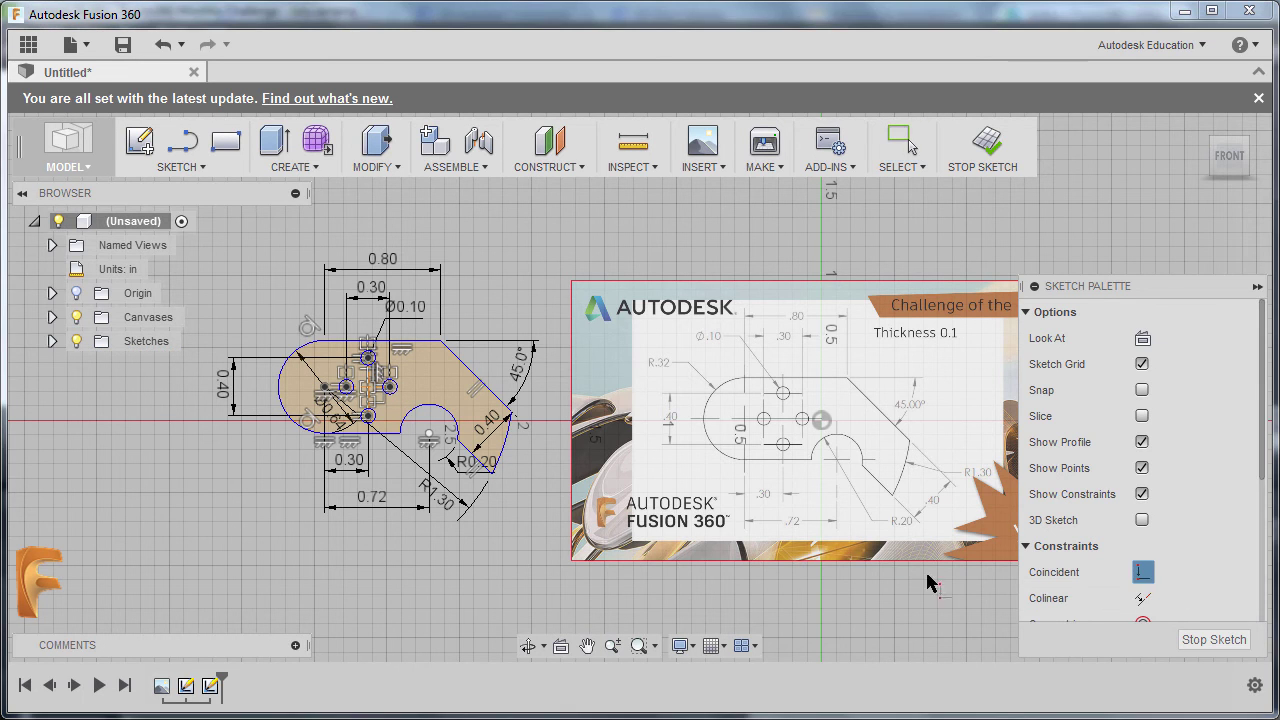
pyautogui.click(325, 387)
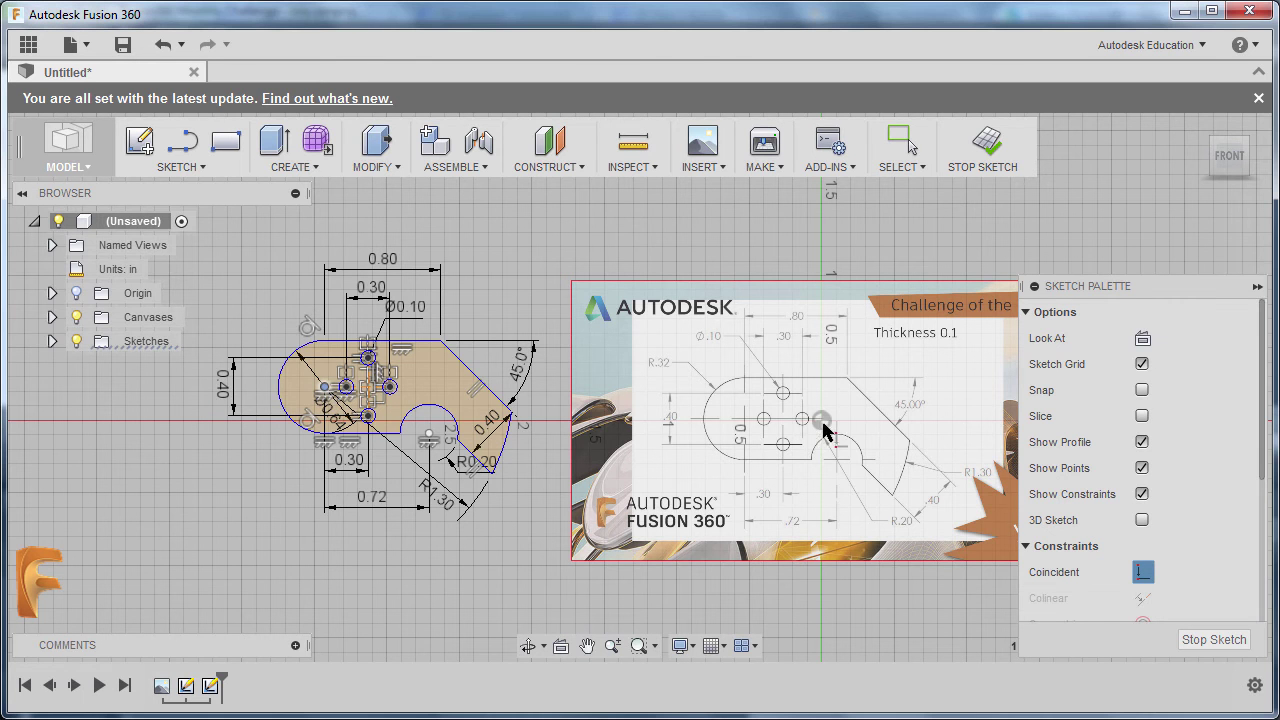
pyautogui.click(822, 421)
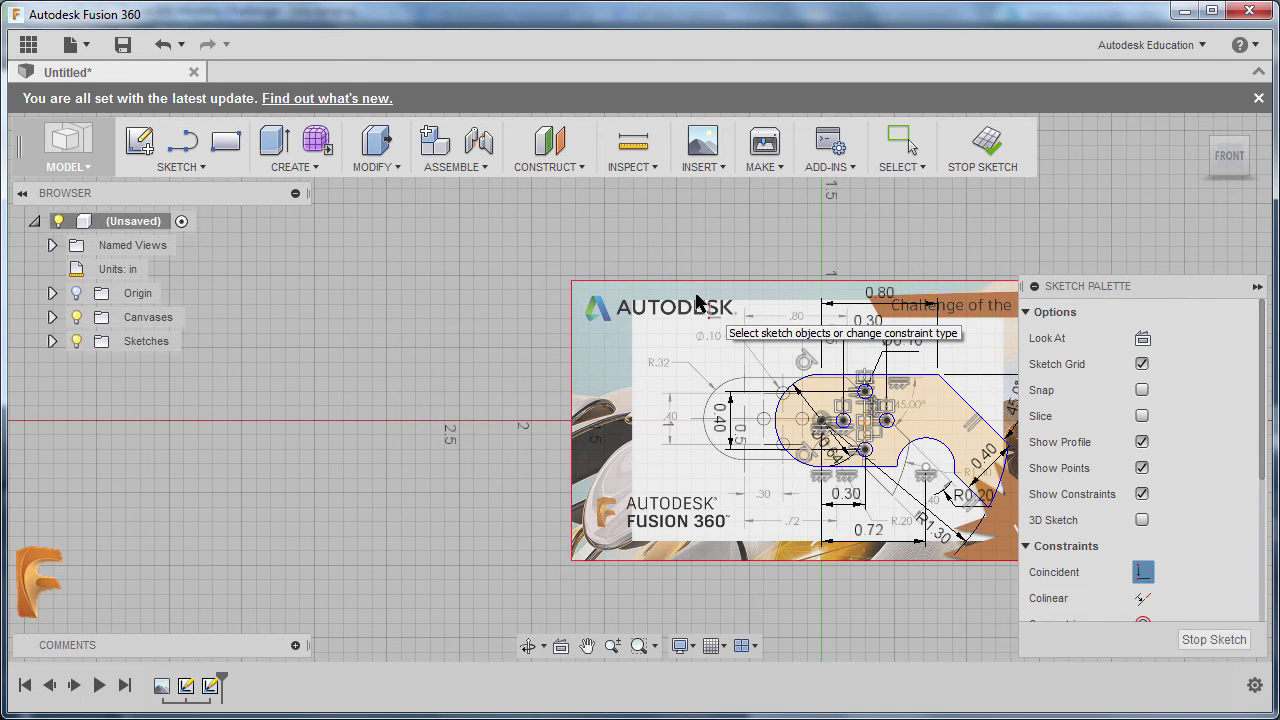
pyautogui.click(1225, 645)
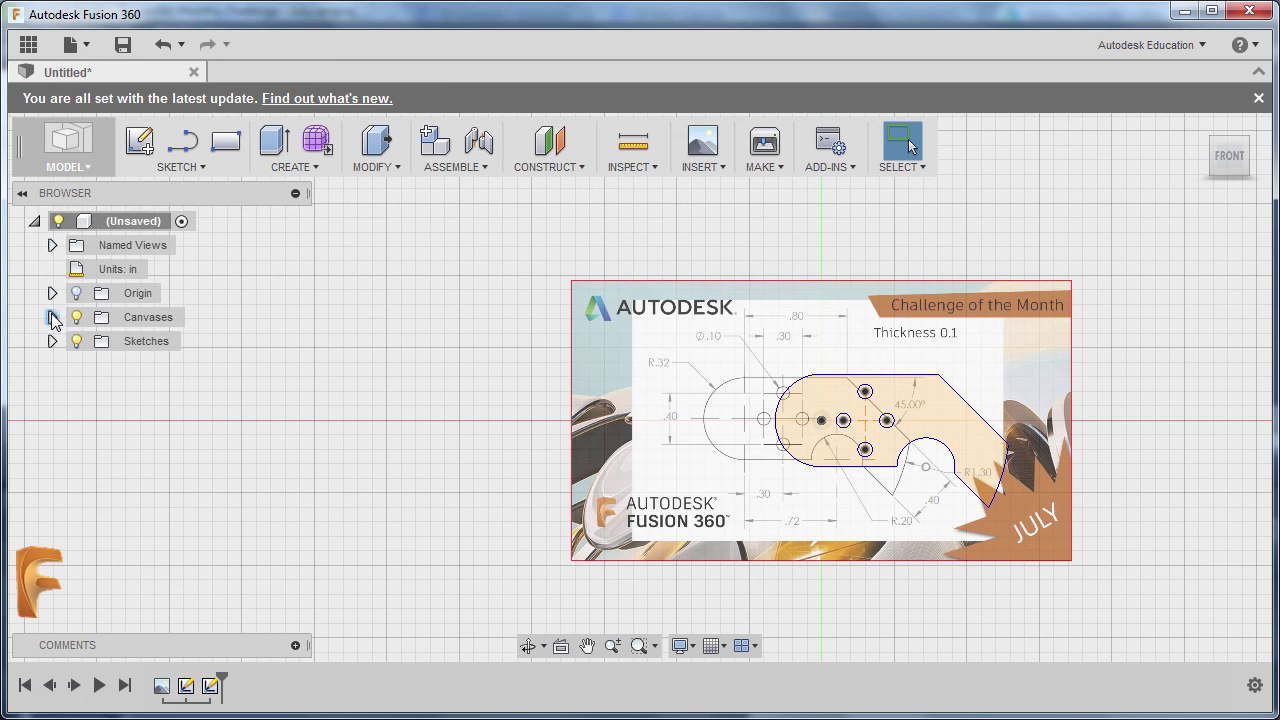
# Step: Edit the challenge-of-the-month-july2016 canvas and shift it about 3.14 in along X, clear of the profile
pyautogui.click(52, 317)
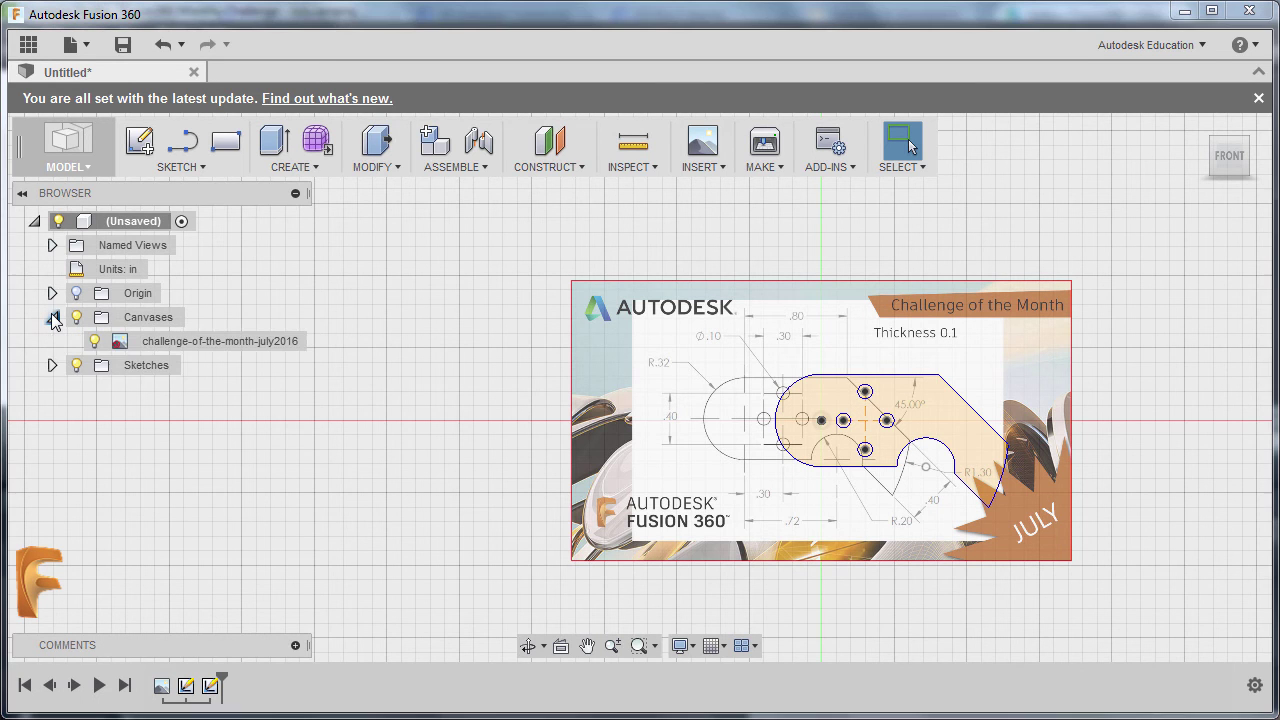
pyautogui.click(184, 344)
pyautogui.rightClick(185, 348)
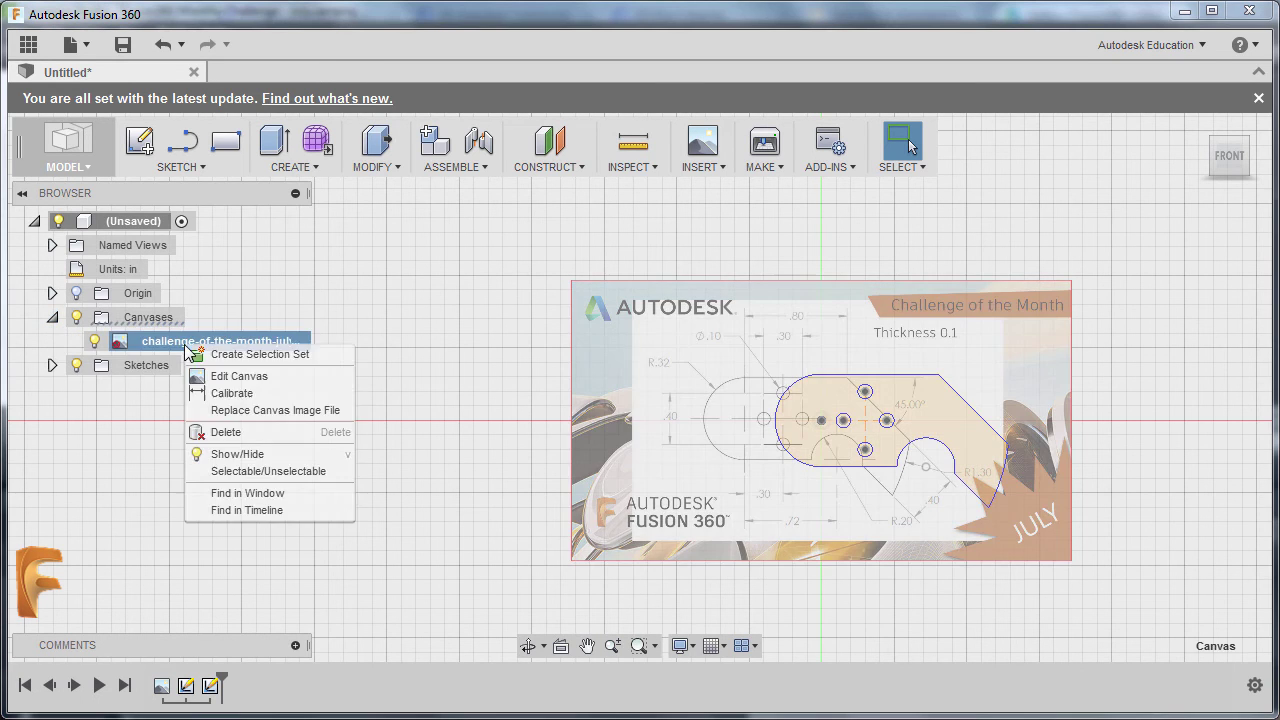
pyautogui.click(241, 378)
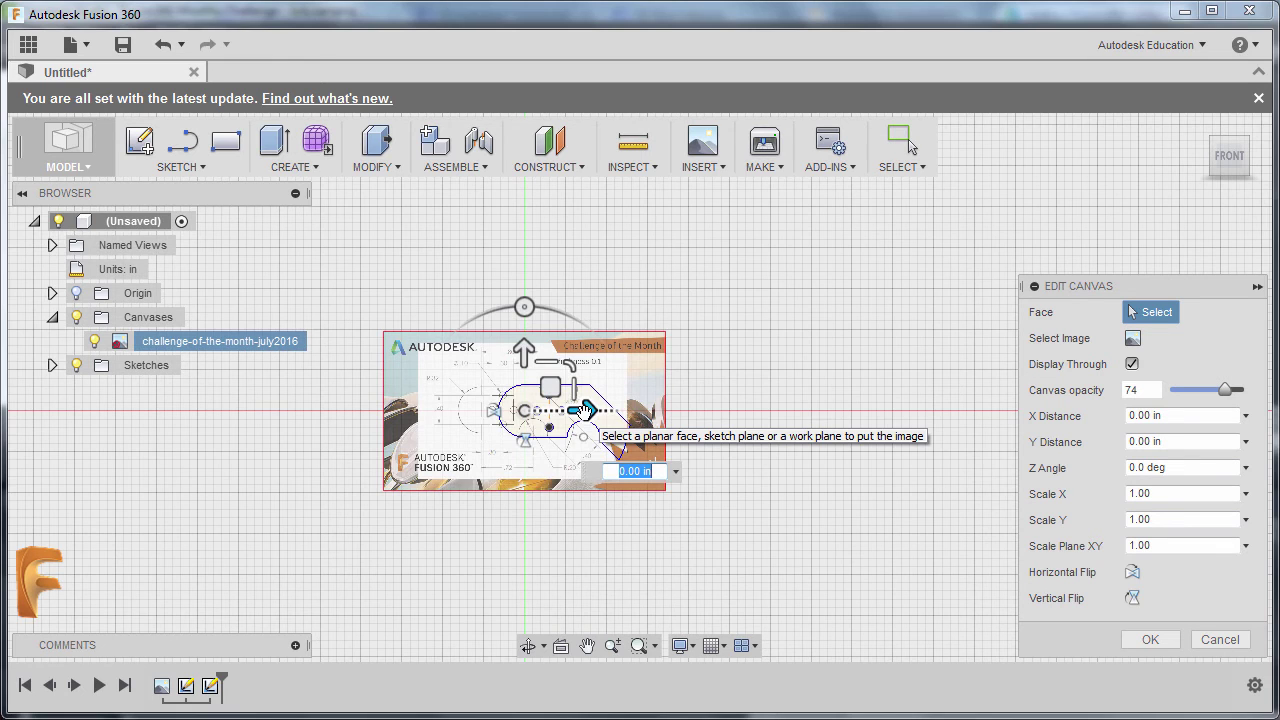
pyautogui.moveTo(586, 410); pyautogui.dragTo(843, 430)
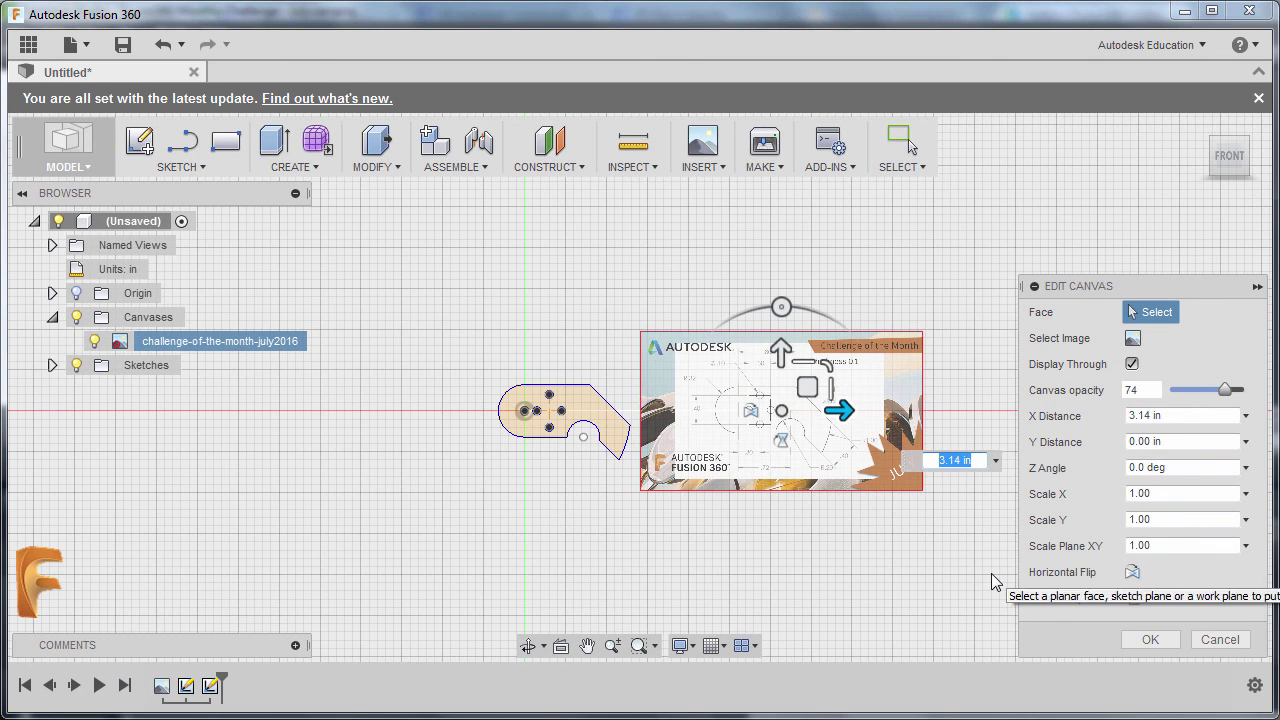
pyautogui.click(1150, 640)
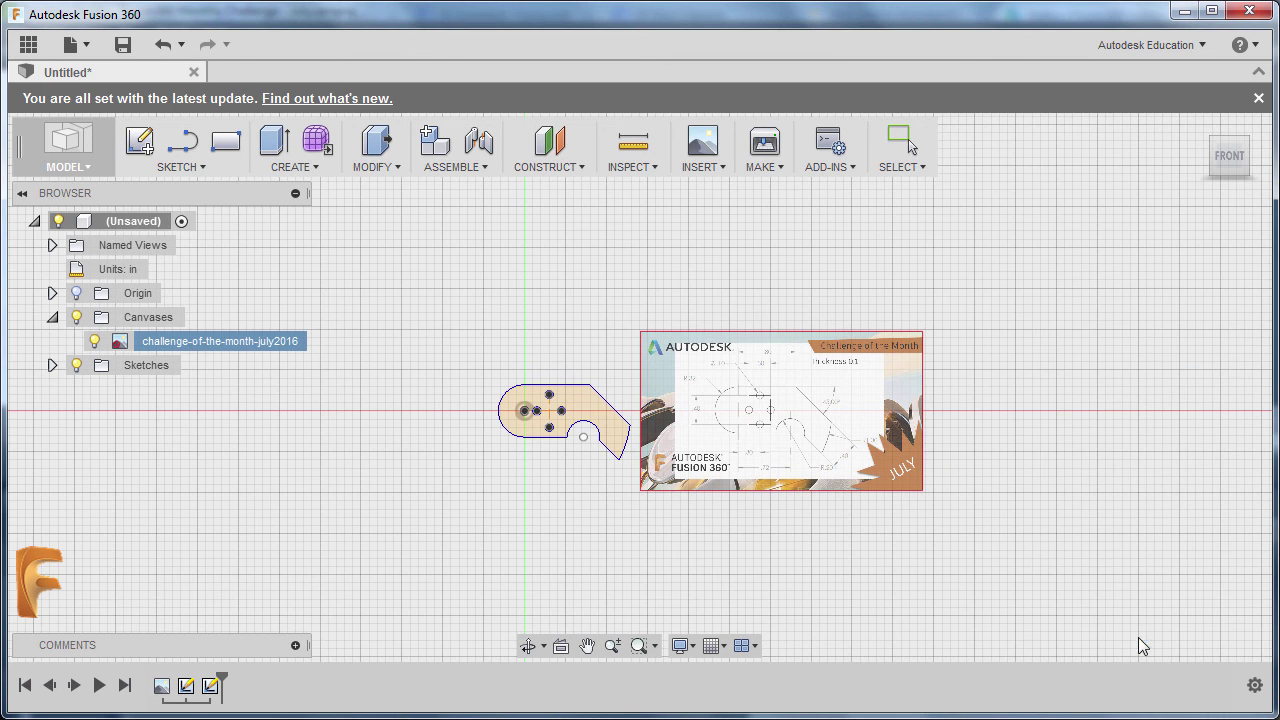
# Step: Calibrate the canvas by setting the distance between the ends of the drawing's straight upper edge to 0.8 in
pyautogui.scroll(-3, 775, 430)
pyautogui.scroll(5, 775, 430)
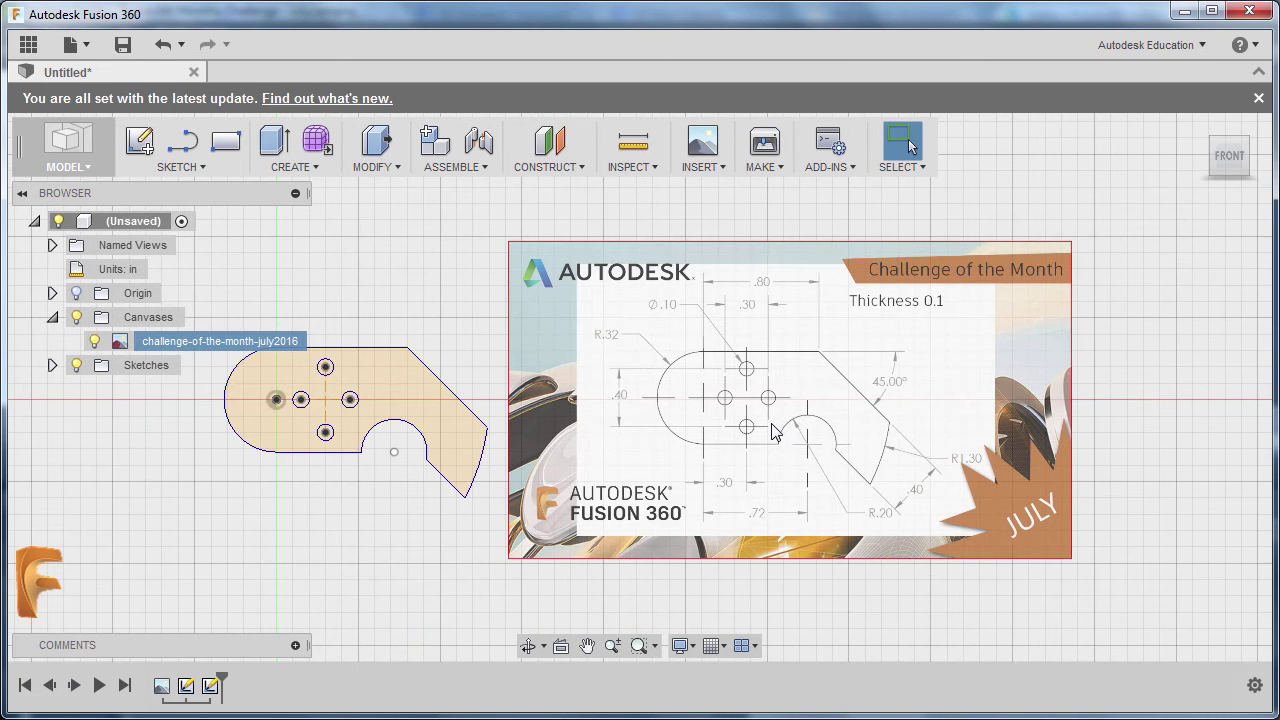
pyautogui.moveTo(808, 432); pyautogui.dragTo(863, 439, button='middle')
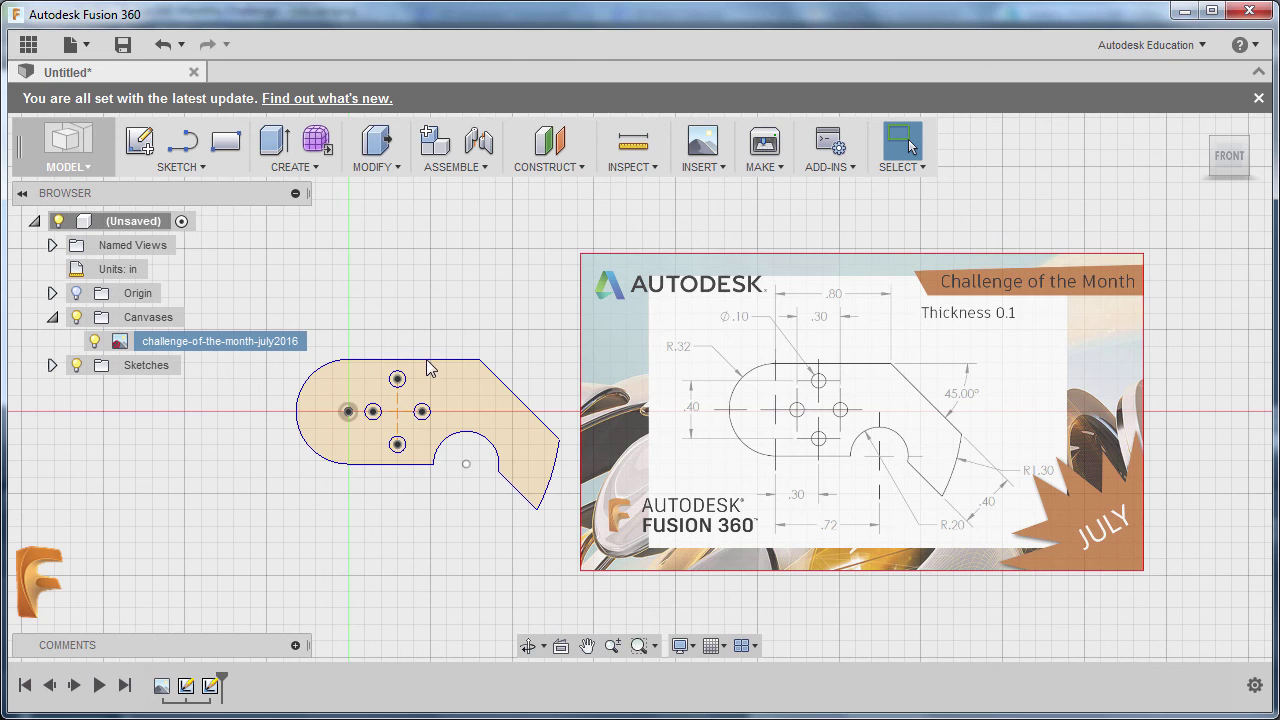
pyautogui.rightClick(206, 344)
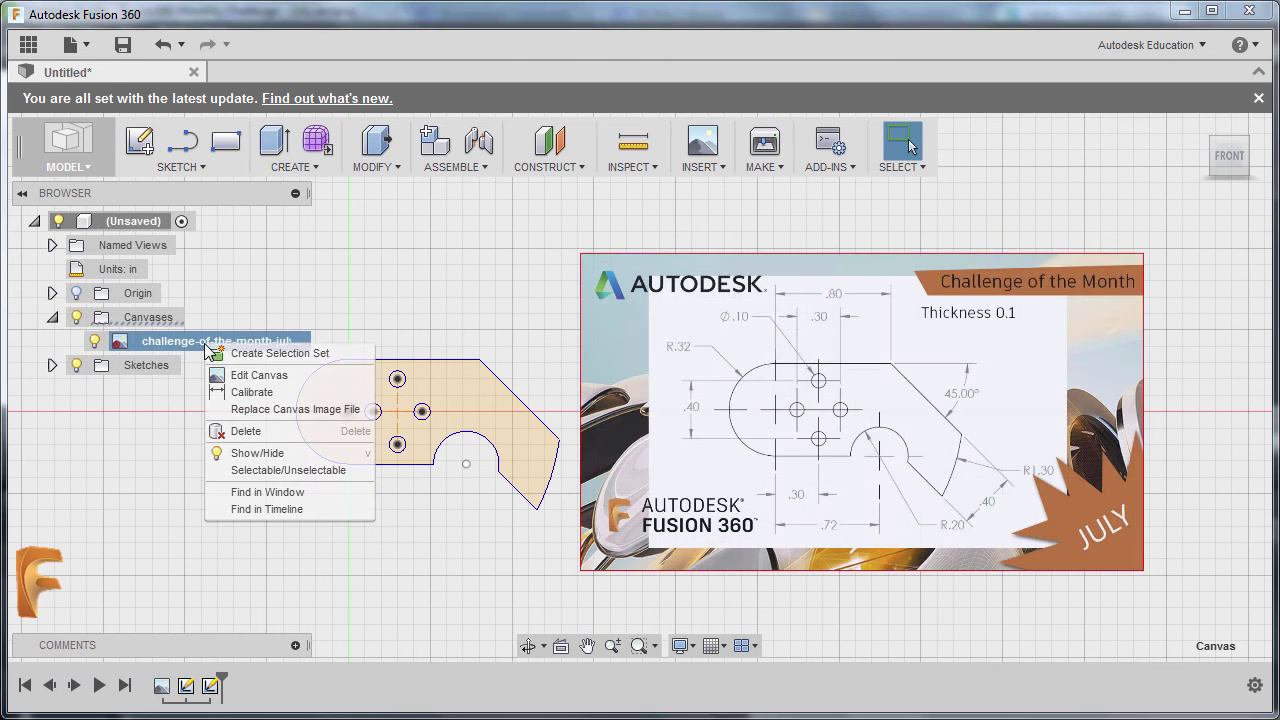
pyautogui.click(251, 392)
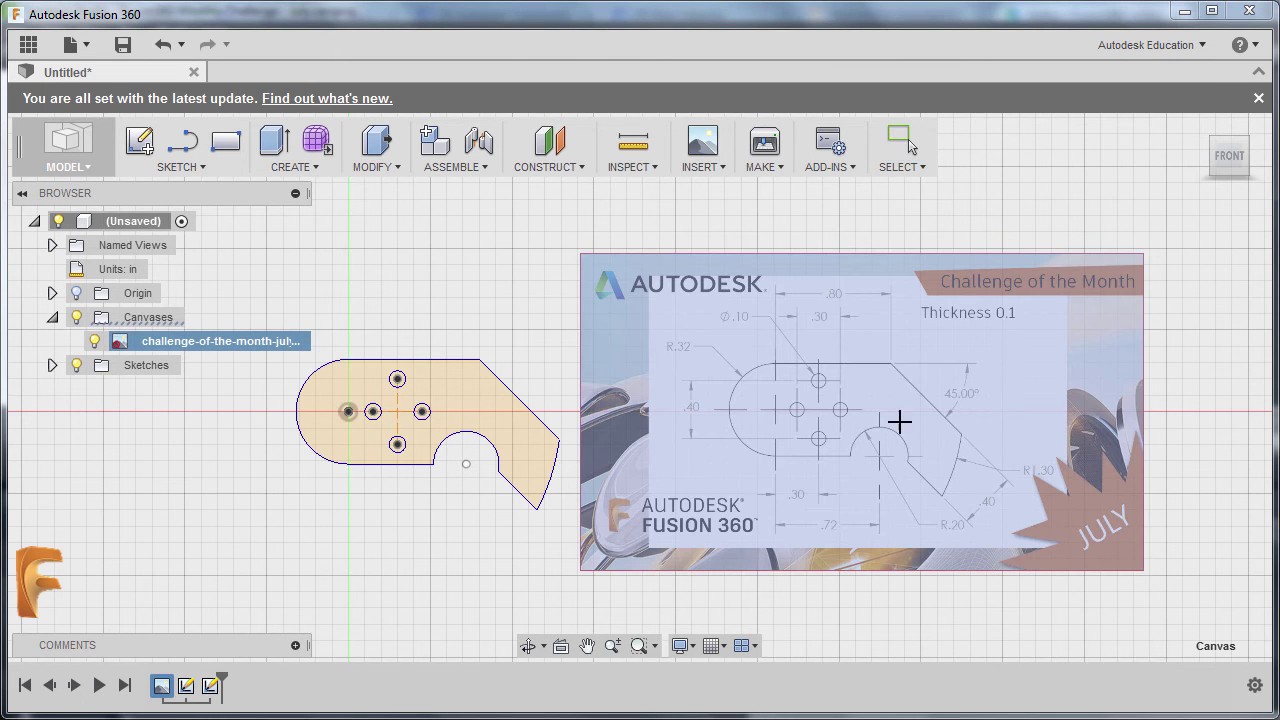
pyautogui.click(774, 365)
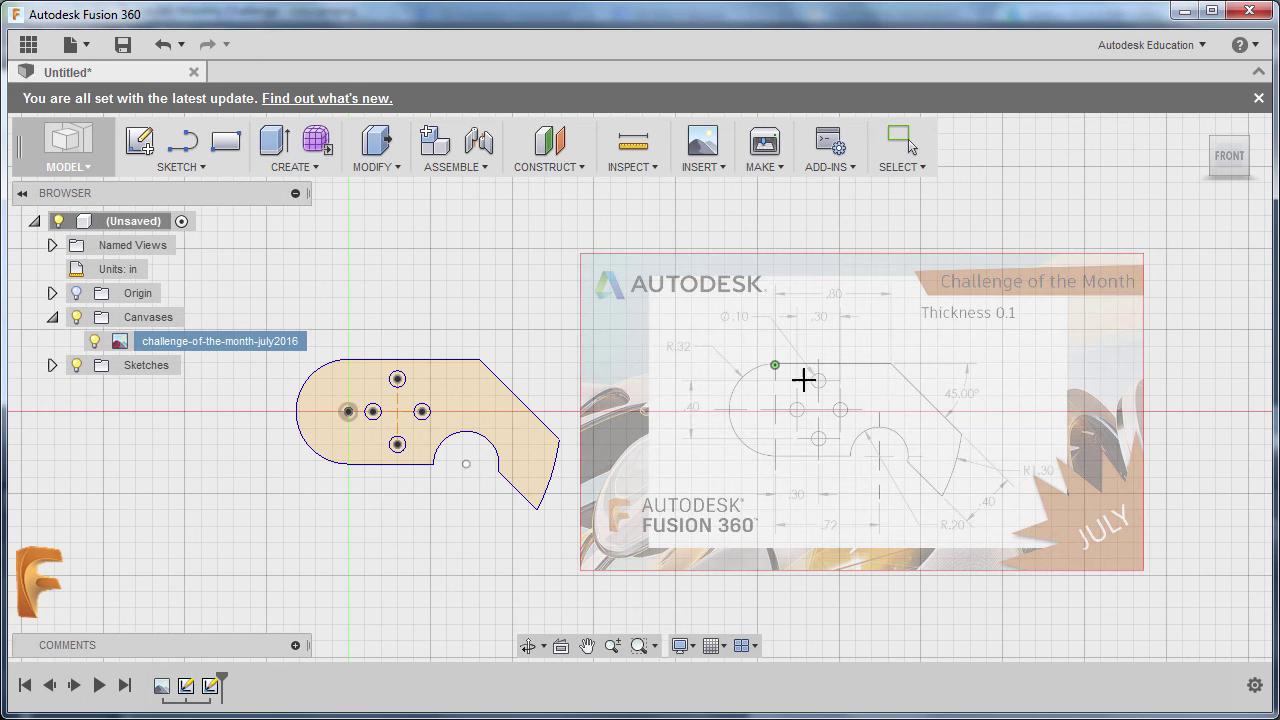
pyautogui.click(890, 364)
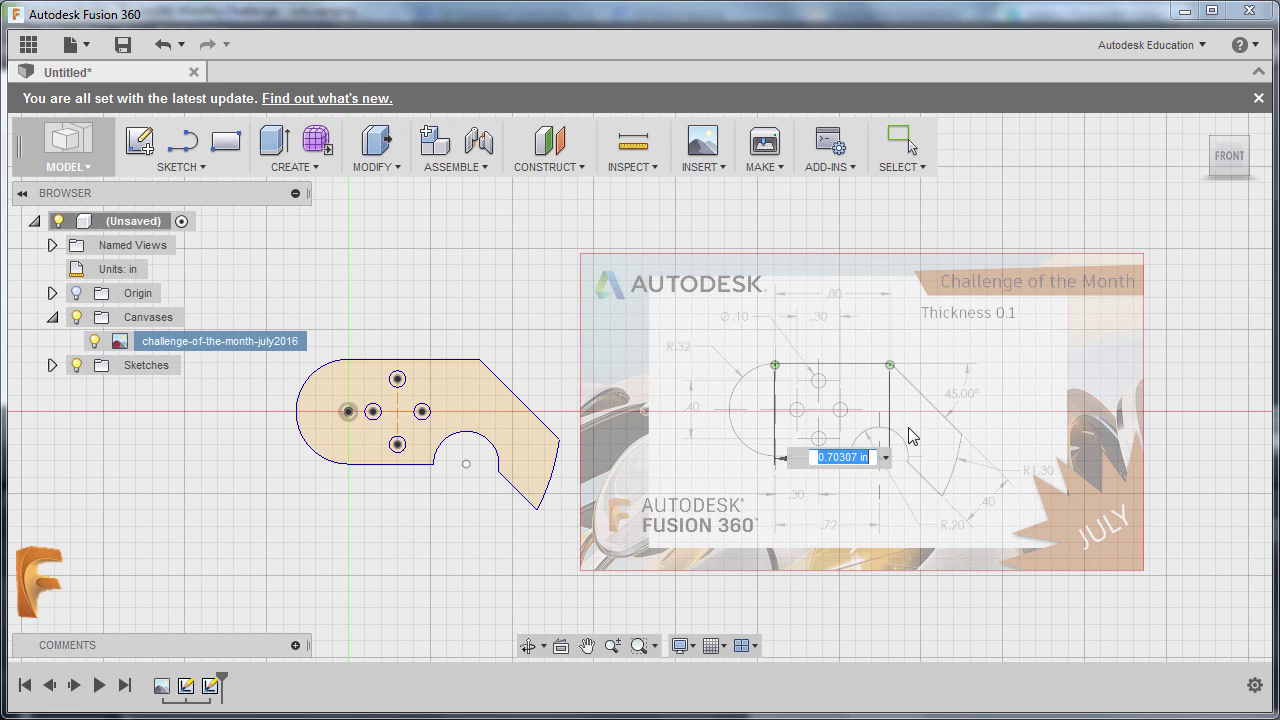
pyautogui.write('.8')
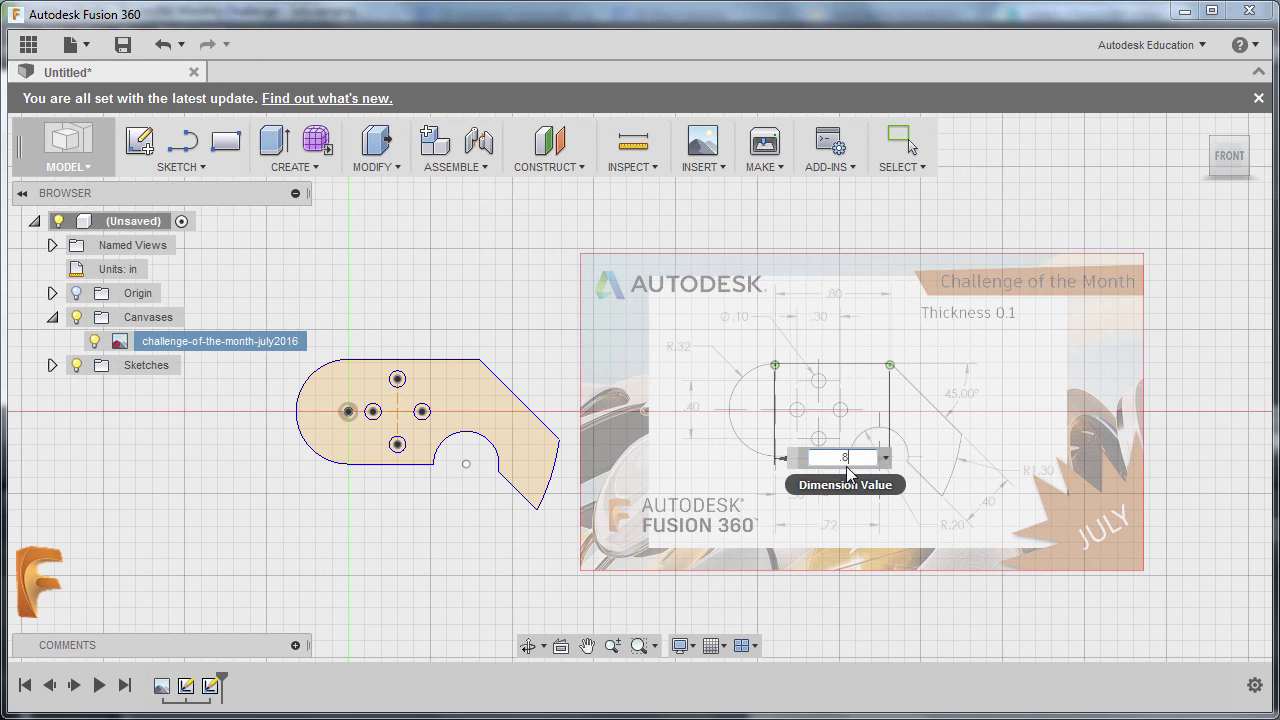
pyautogui.press('Return')
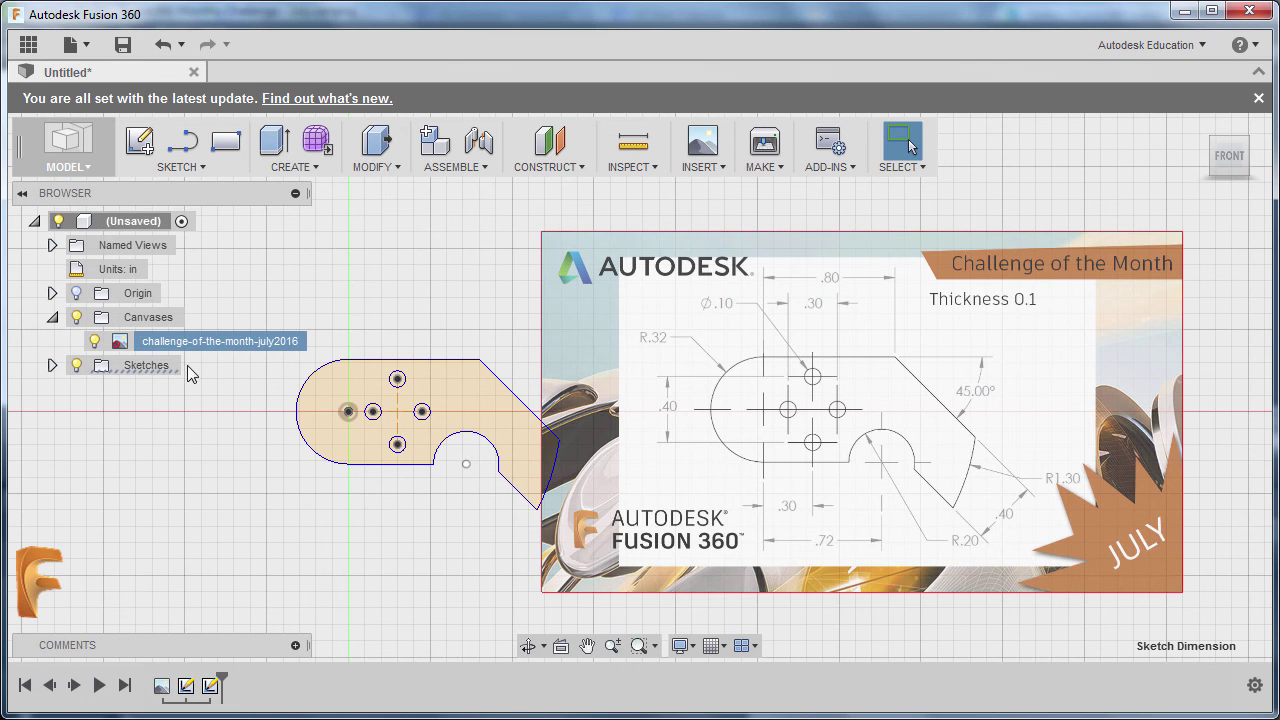
# Step: Edit the calibrated canvas and shift it about 0.19 in along X so it clears the profile
pyautogui.rightClick(212, 343)
pyautogui.click(230, 374)
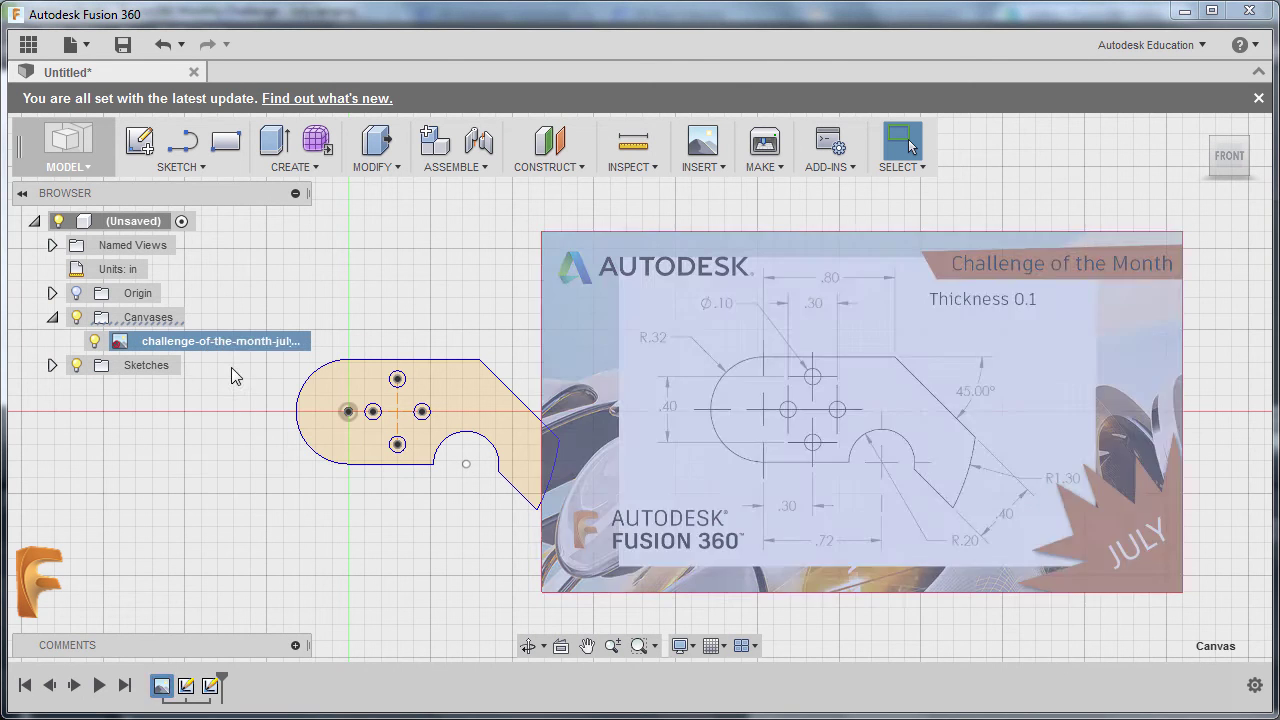
pyautogui.moveTo(922, 411); pyautogui.dragTo(955, 411)
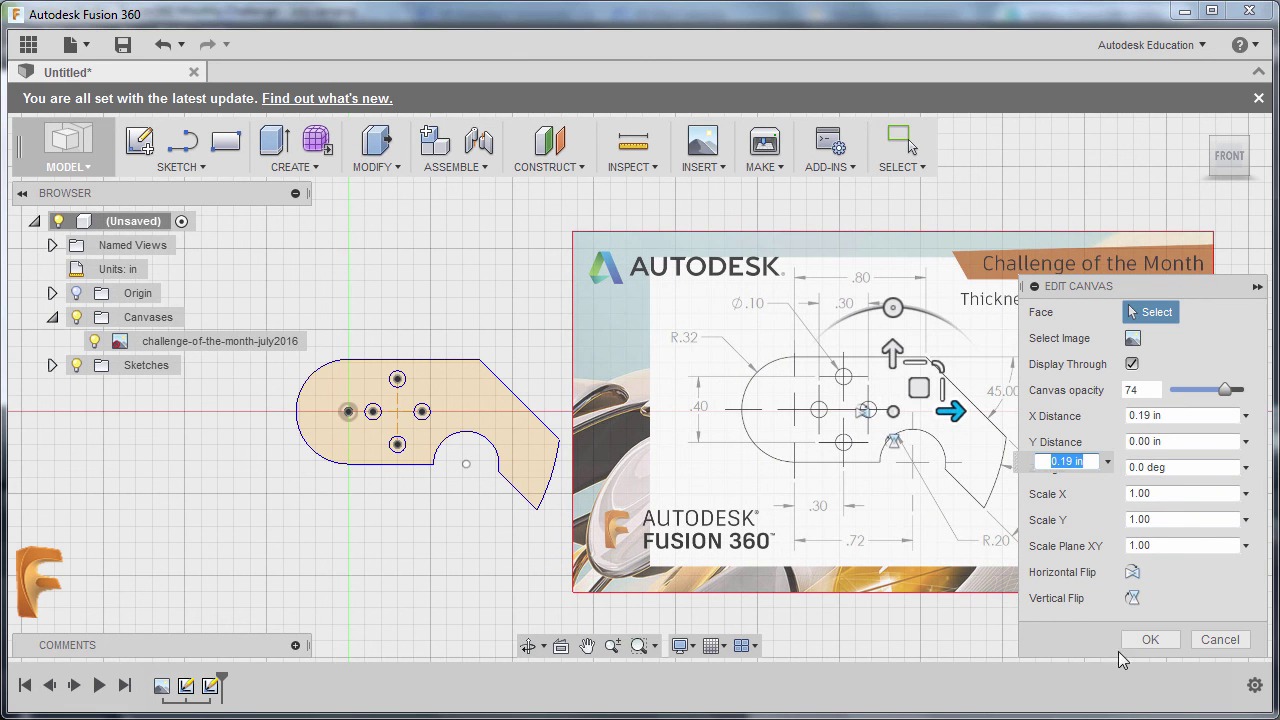
pyautogui.click(1148, 640)
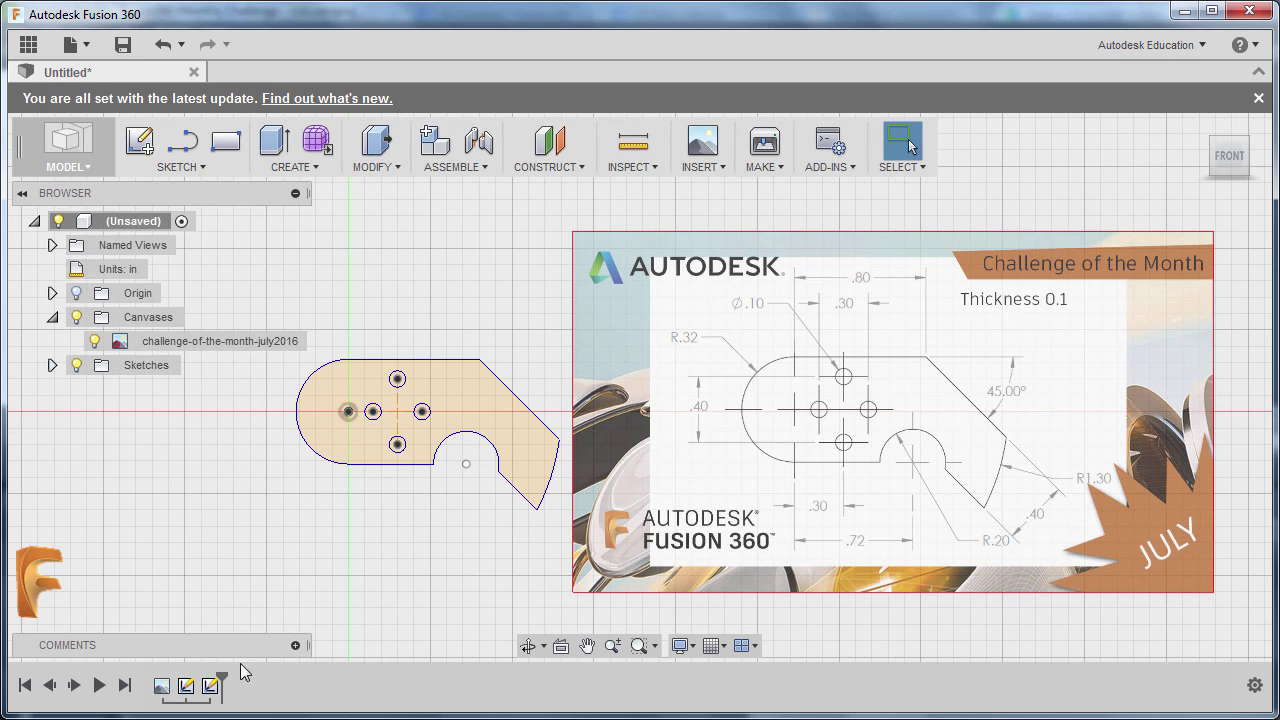
# Step: Delete the unneeded Sketch1 feature from the design history
pyautogui.click(190, 689)
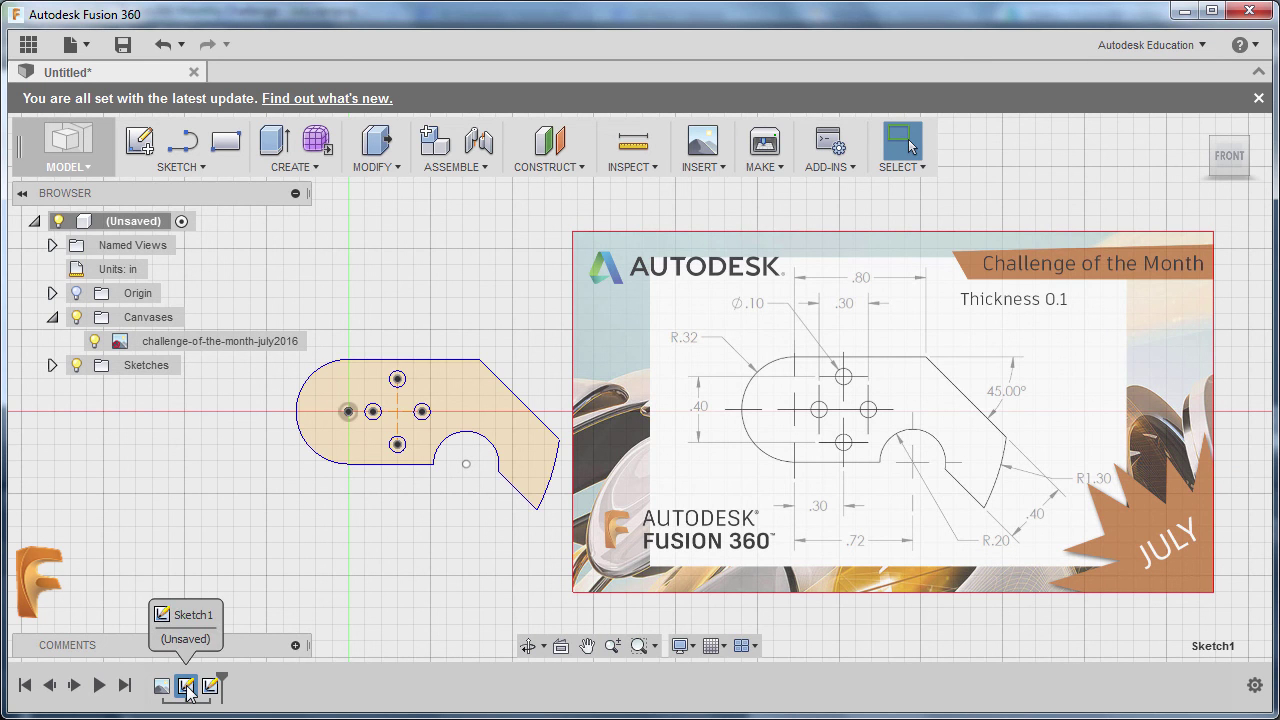
pyautogui.rightClick(188, 688)
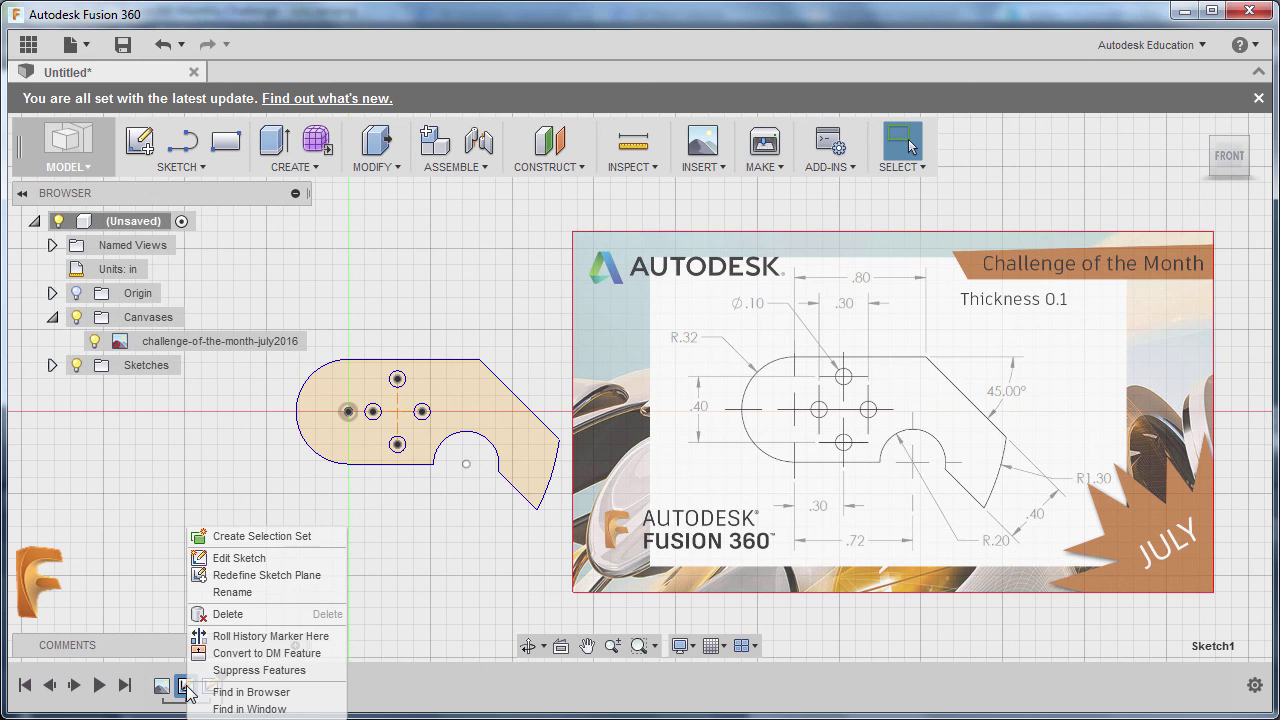
pyautogui.click(229, 614)
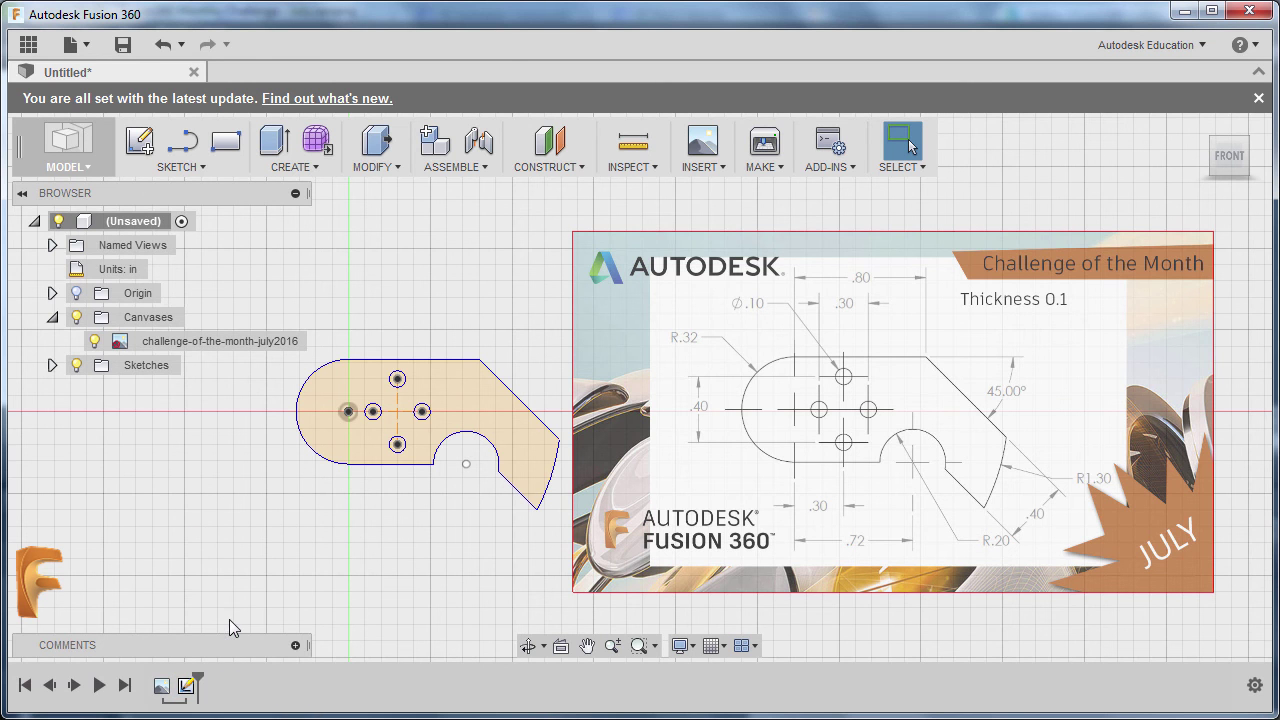
# Step: Reopen the profile sketch and check its rounded end, lower edge endpoints and notch for remaining freedom of movement
pyautogui.doubleClick(188, 688)
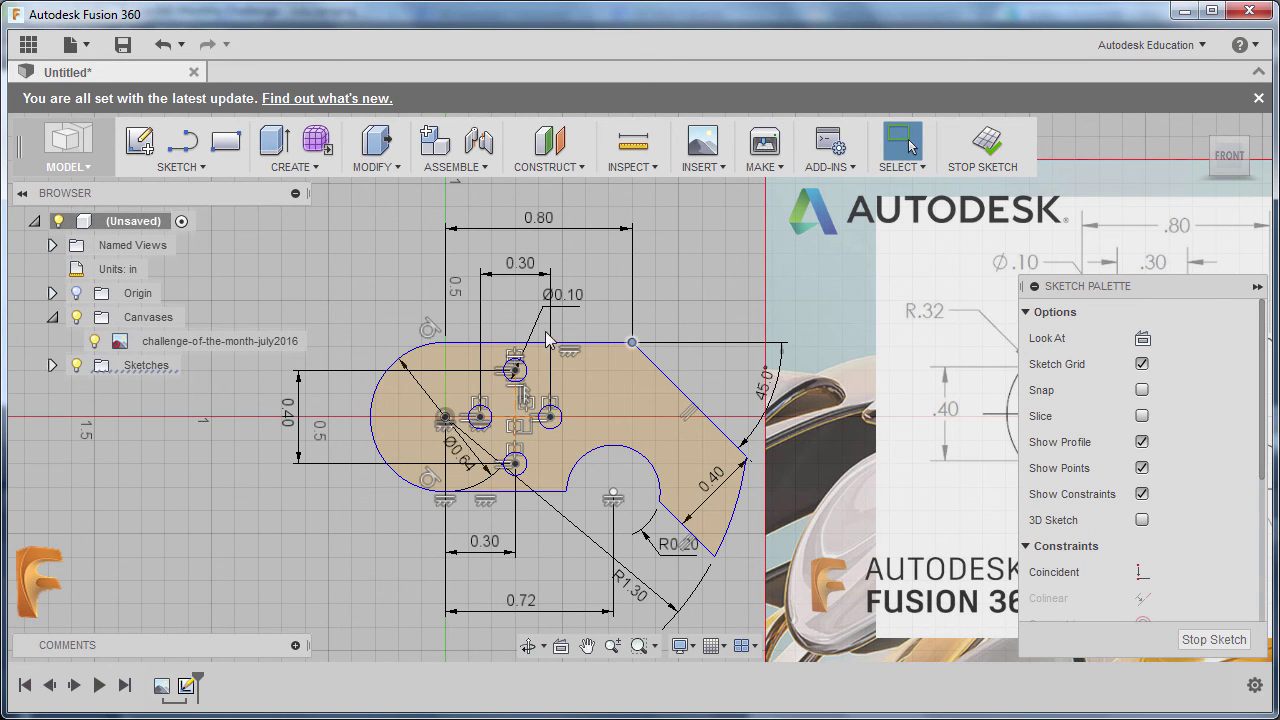
pyautogui.click(427, 352)
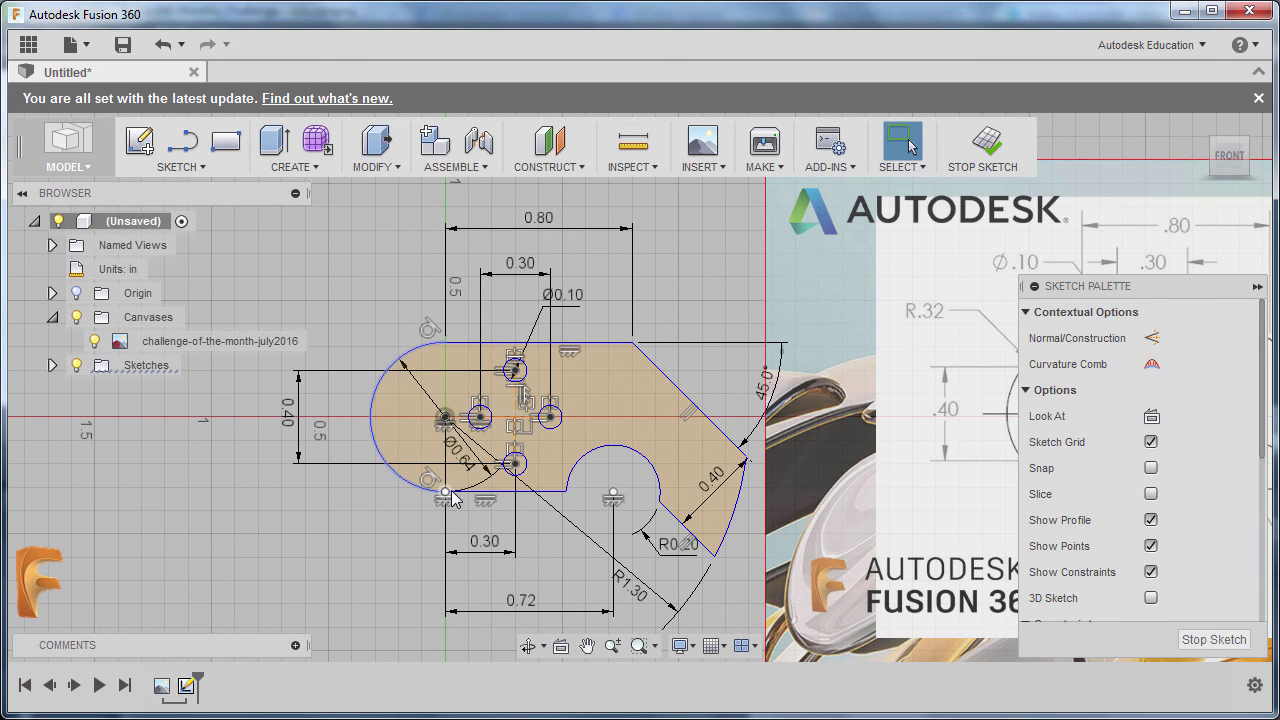
pyautogui.click(445, 491)
pyautogui.click(566, 491)
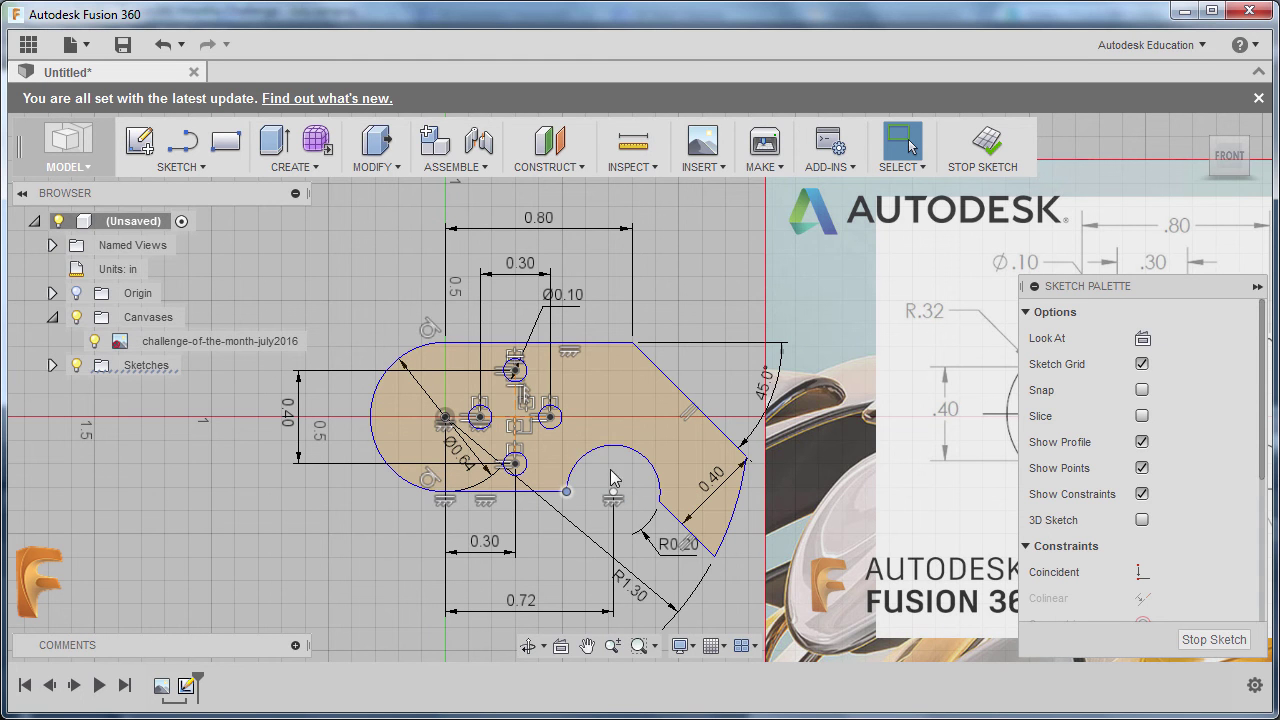
pyautogui.click(633, 458)
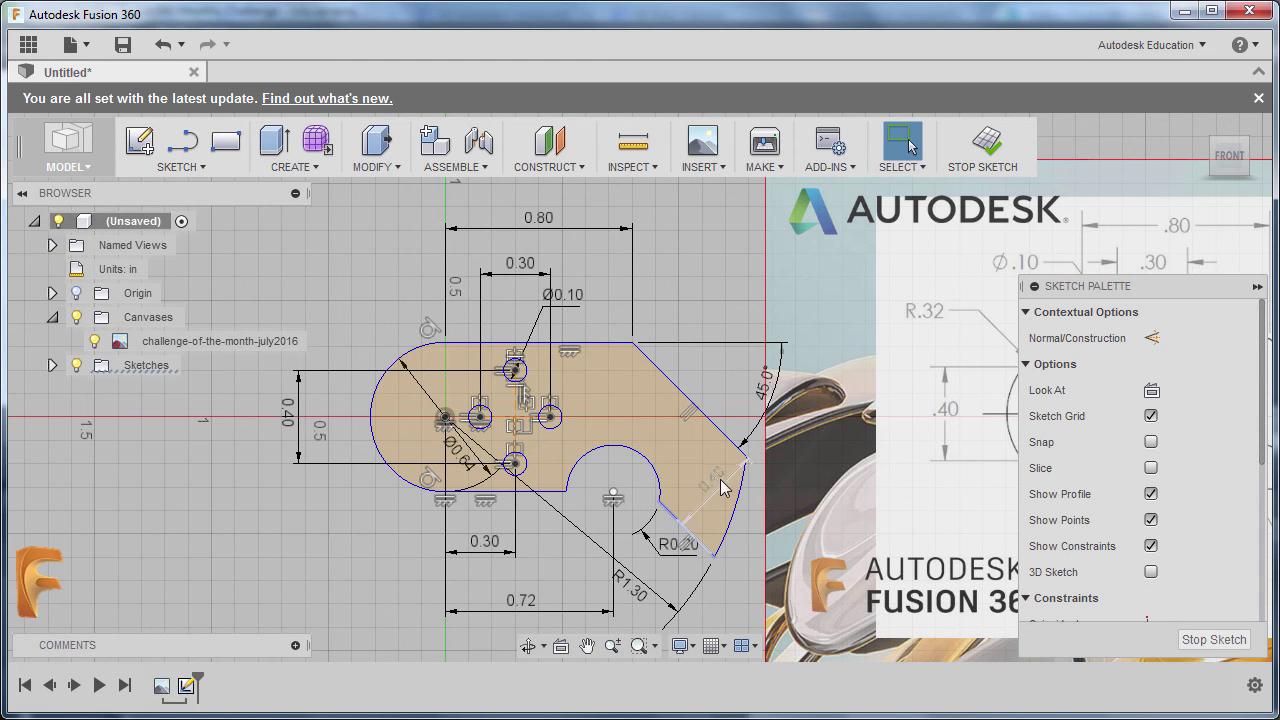
# Step: Test the slanted edge's lower end and the four small holes for freedom of movement, shifting the horizontal hole pair along its line
pyautogui.click(746, 457)
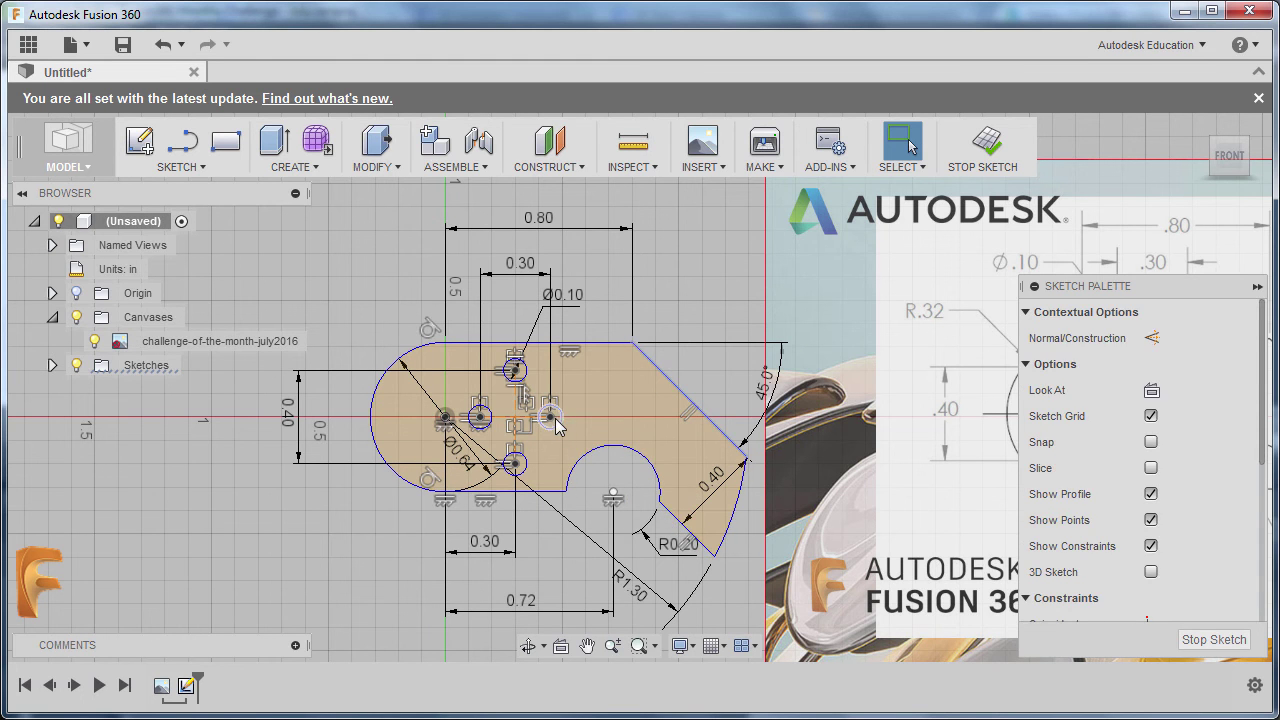
pyautogui.press('Escape')
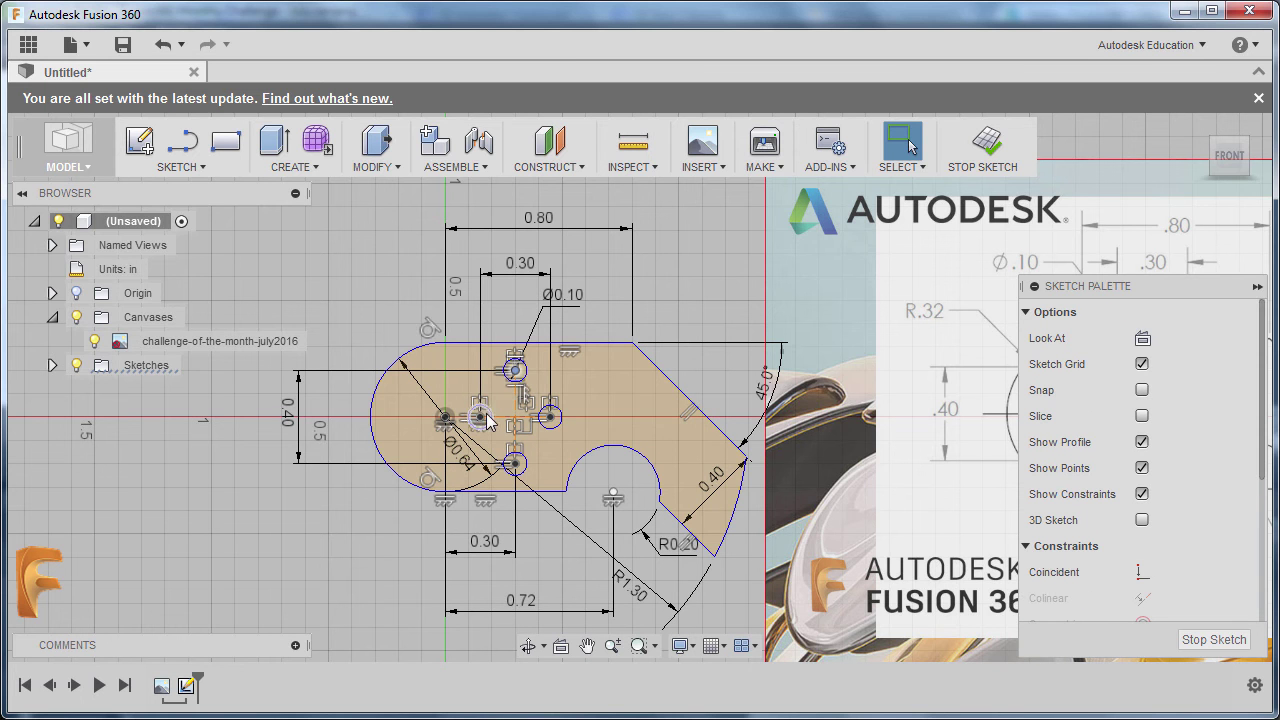
pyautogui.scroll(6, 510, 418)
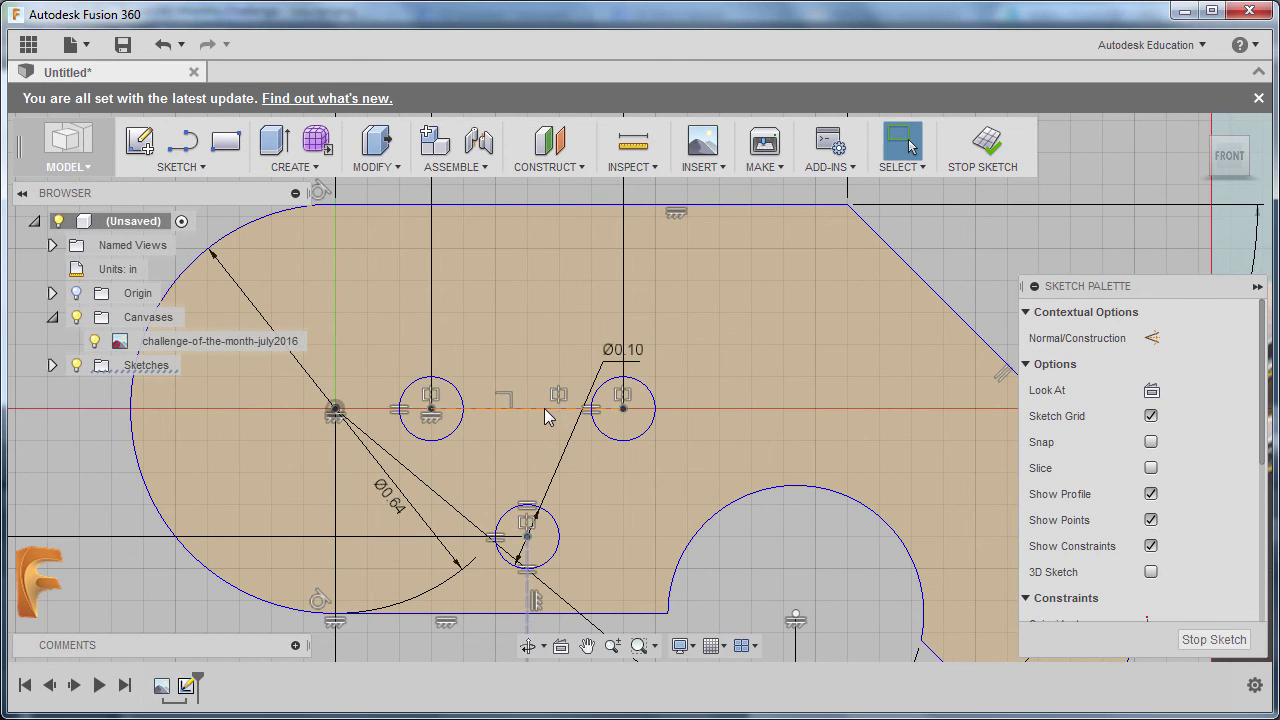
pyautogui.hotkey('ctrl', 'z')
pyautogui.click(705, 410)
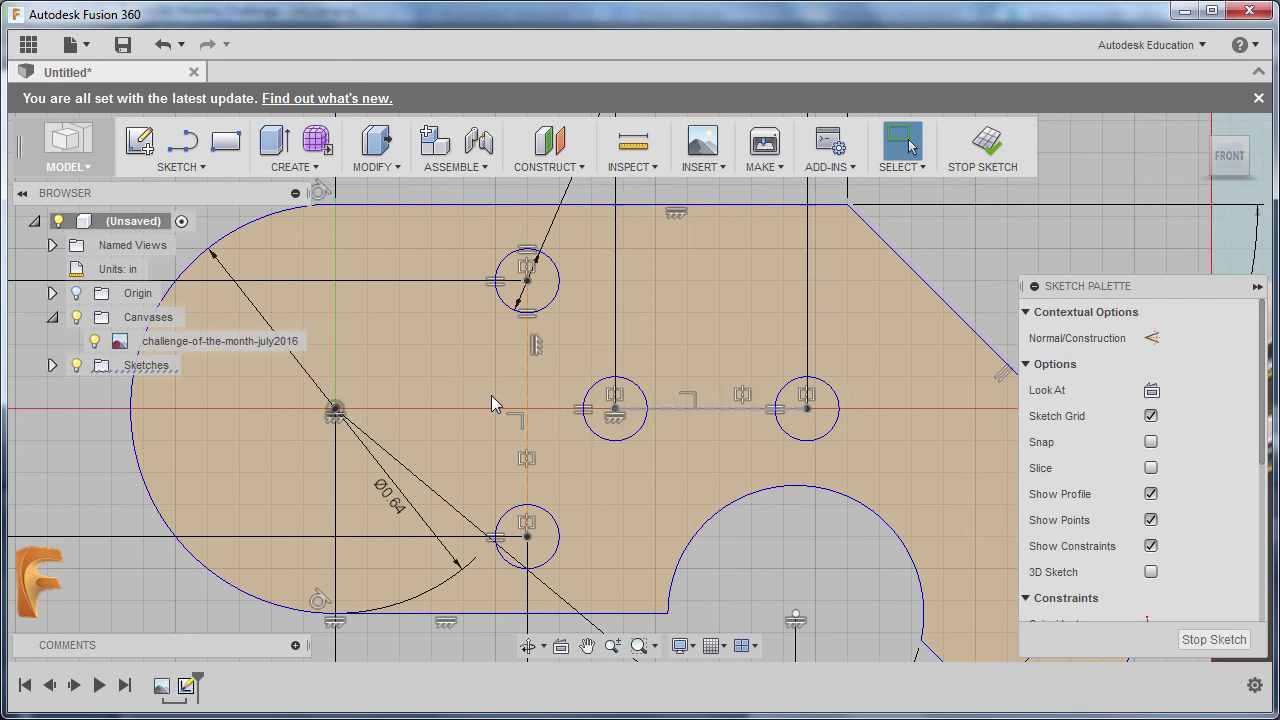
pyautogui.hotkey('ctrl', 'y')
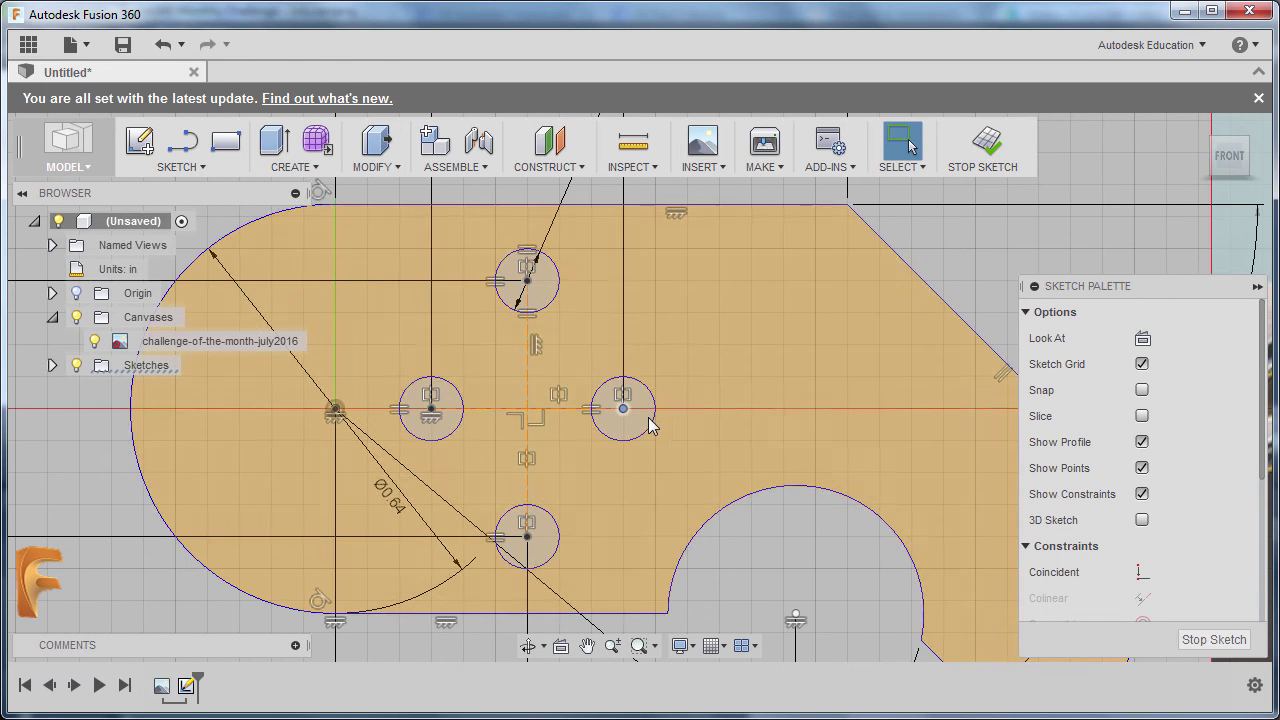
pyautogui.click(431, 409)
pyautogui.click(505, 410)
pyautogui.moveTo(505, 404); pyautogui.dragTo(716, 450)
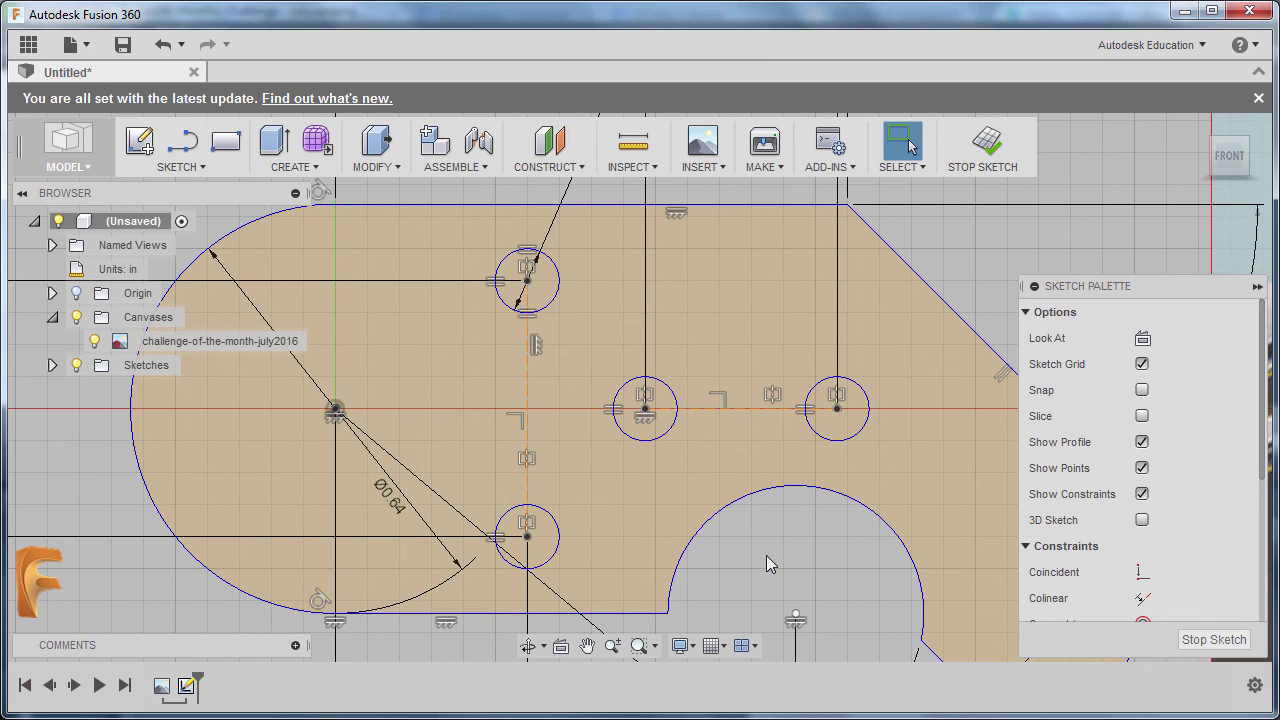
# Step: Place a sketch point at the midpoint of the construction line joining the horizontal pair of holes
pyautogui.press('s')
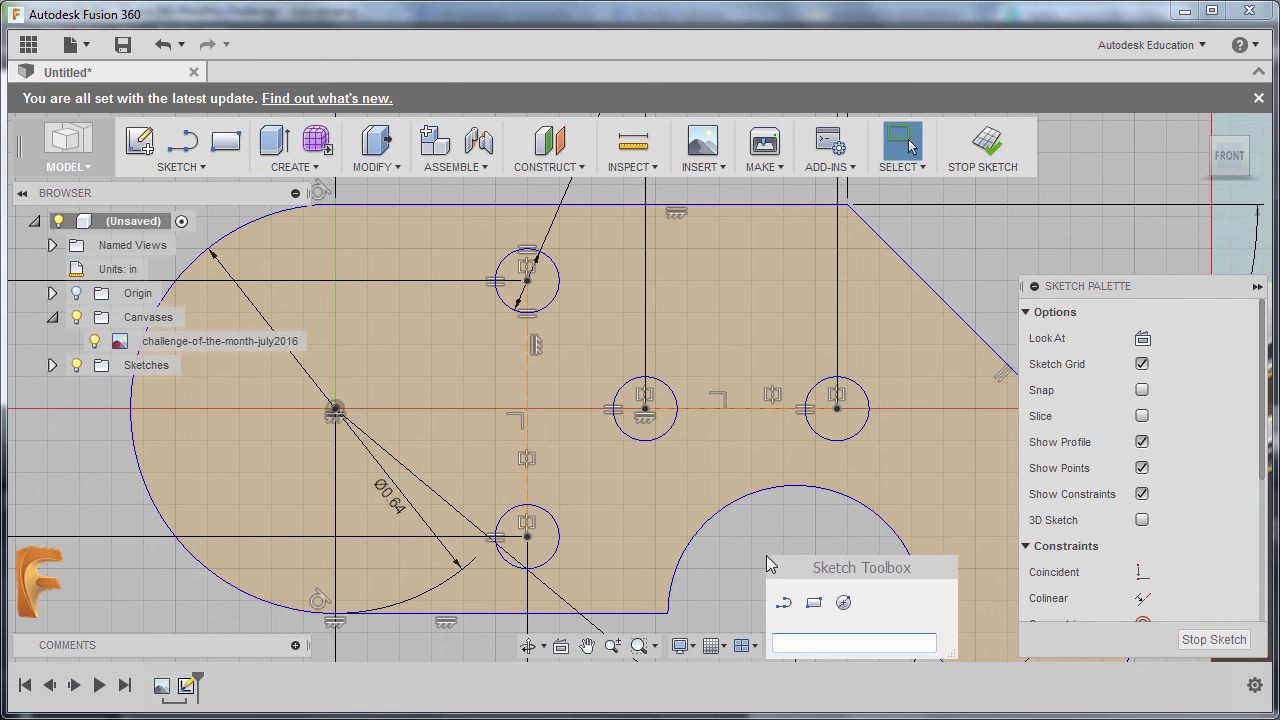
pyautogui.write('p')
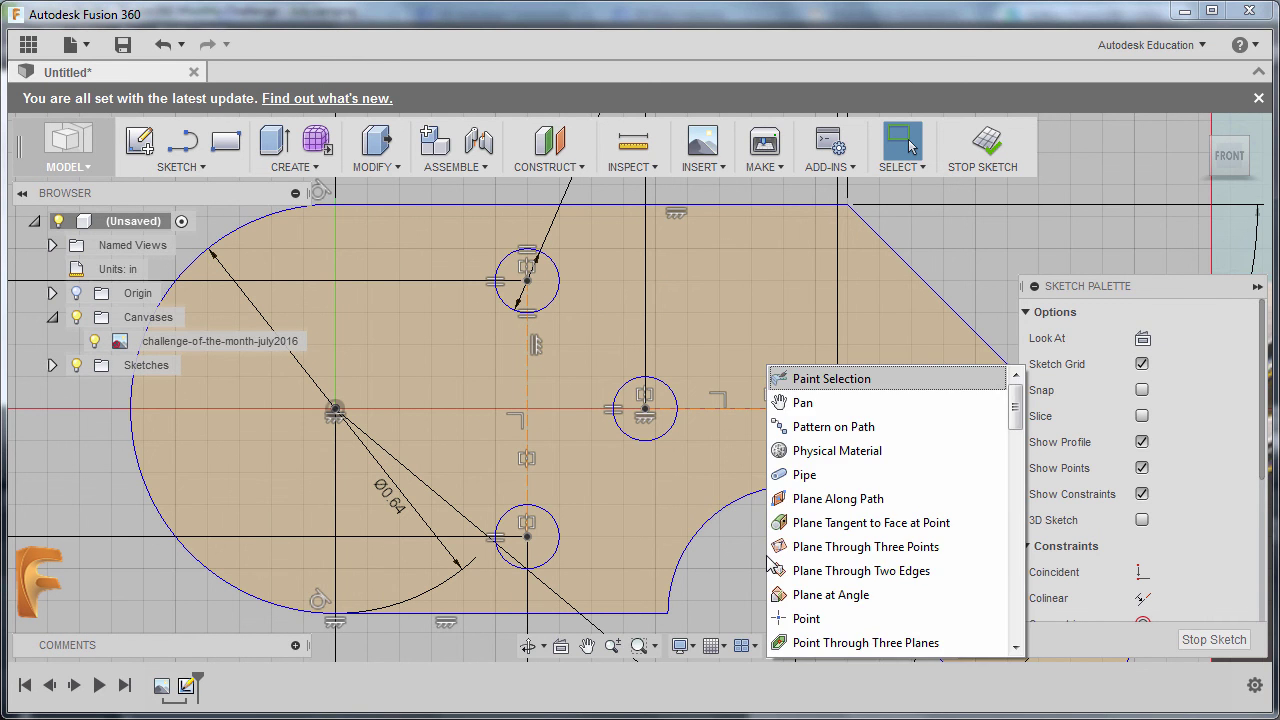
pyautogui.write('o')
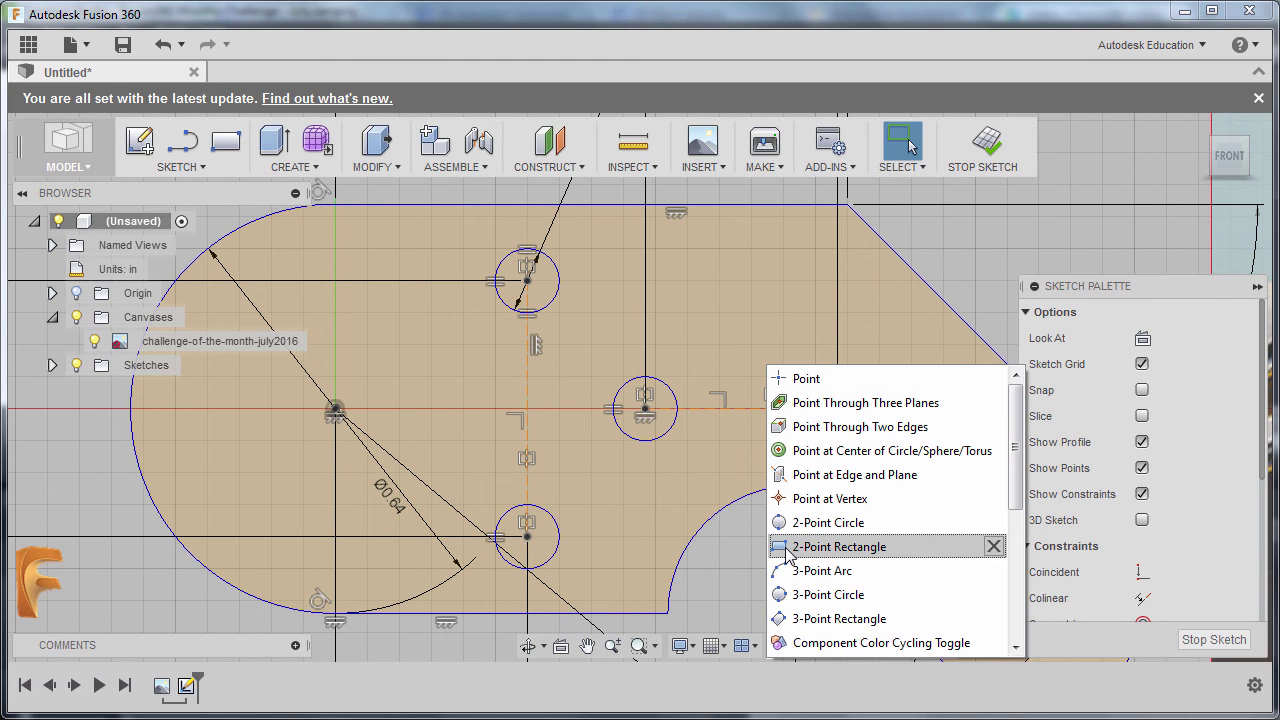
pyautogui.click(808, 382)
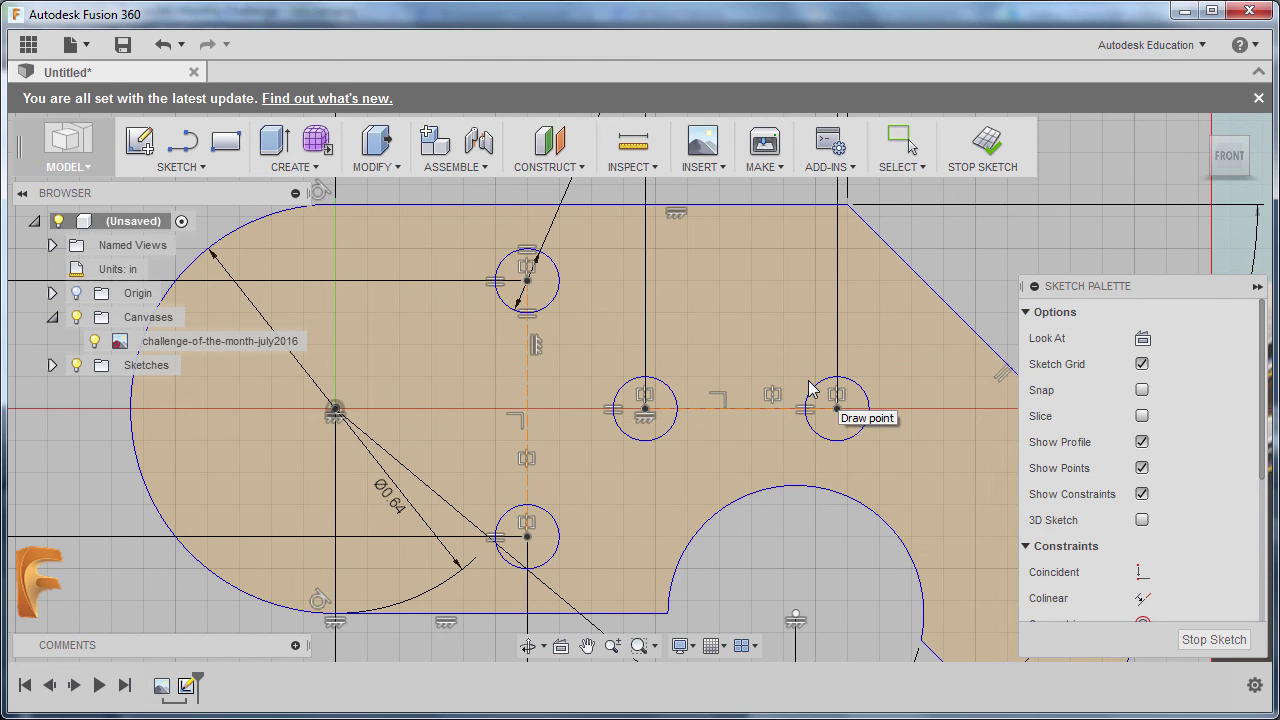
pyautogui.click(741, 408)
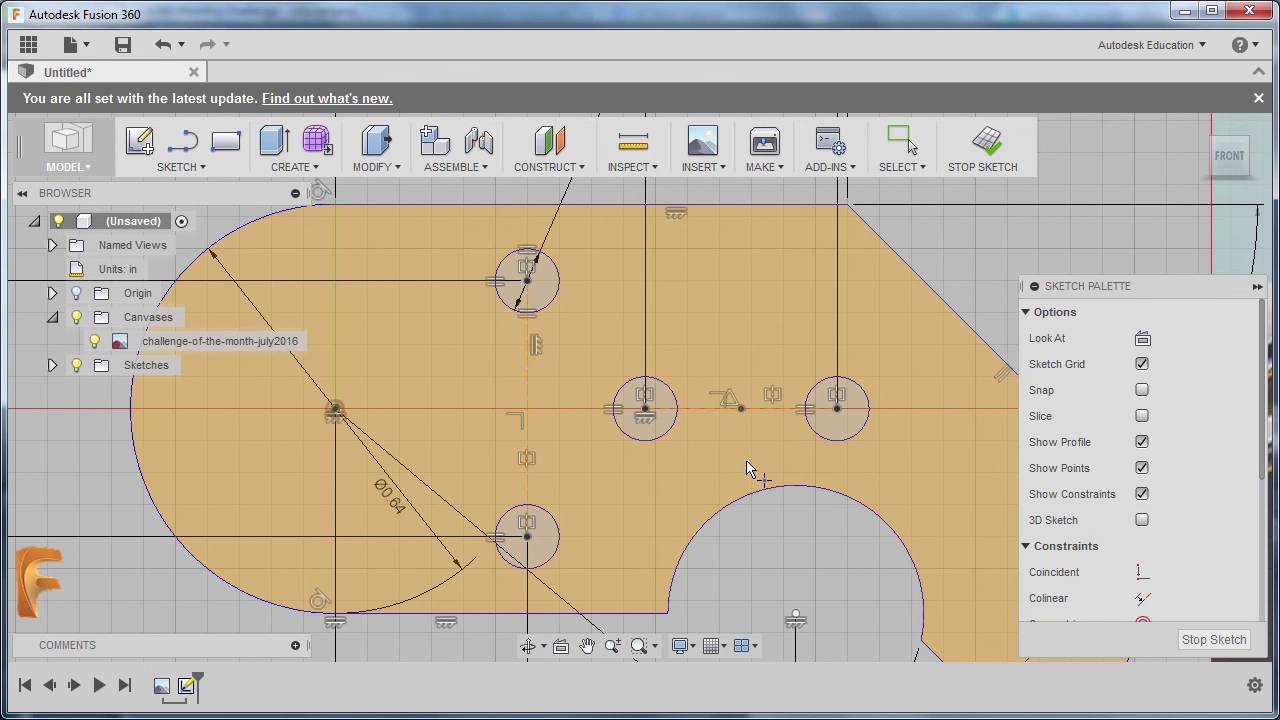
pyautogui.press('Escape')
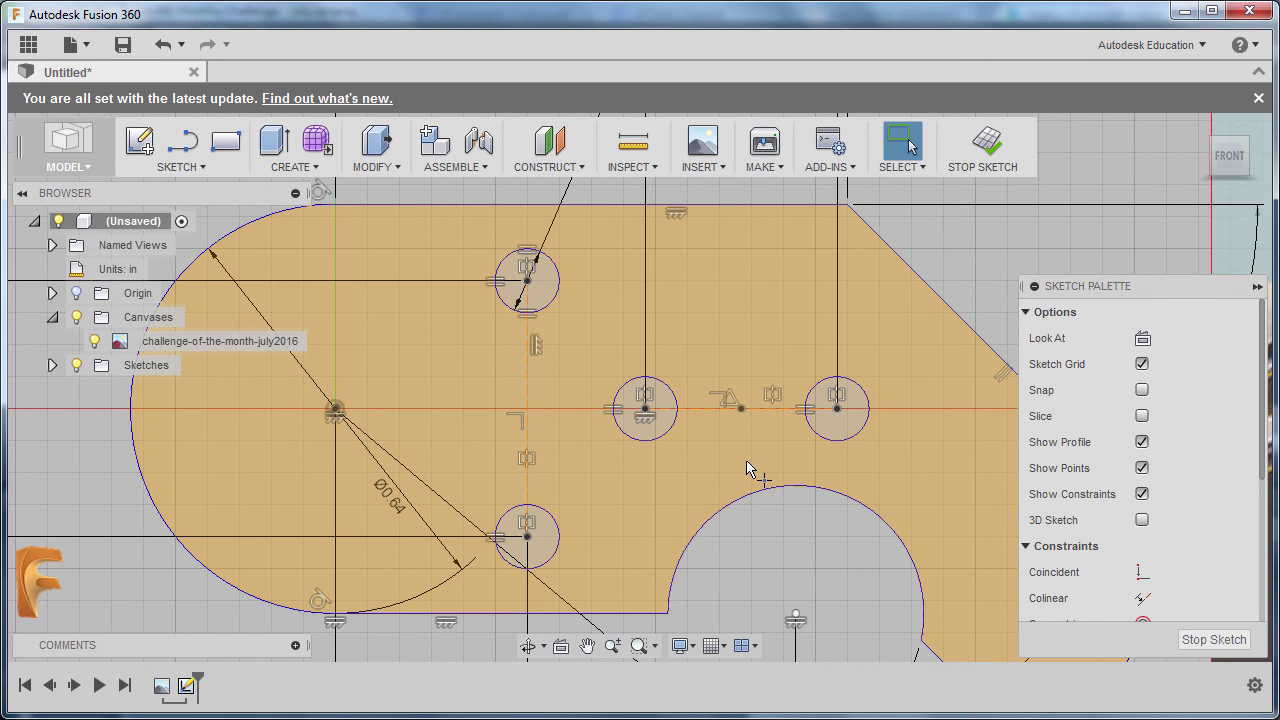
pyautogui.click(1143, 574)
pyautogui.click(741, 409)
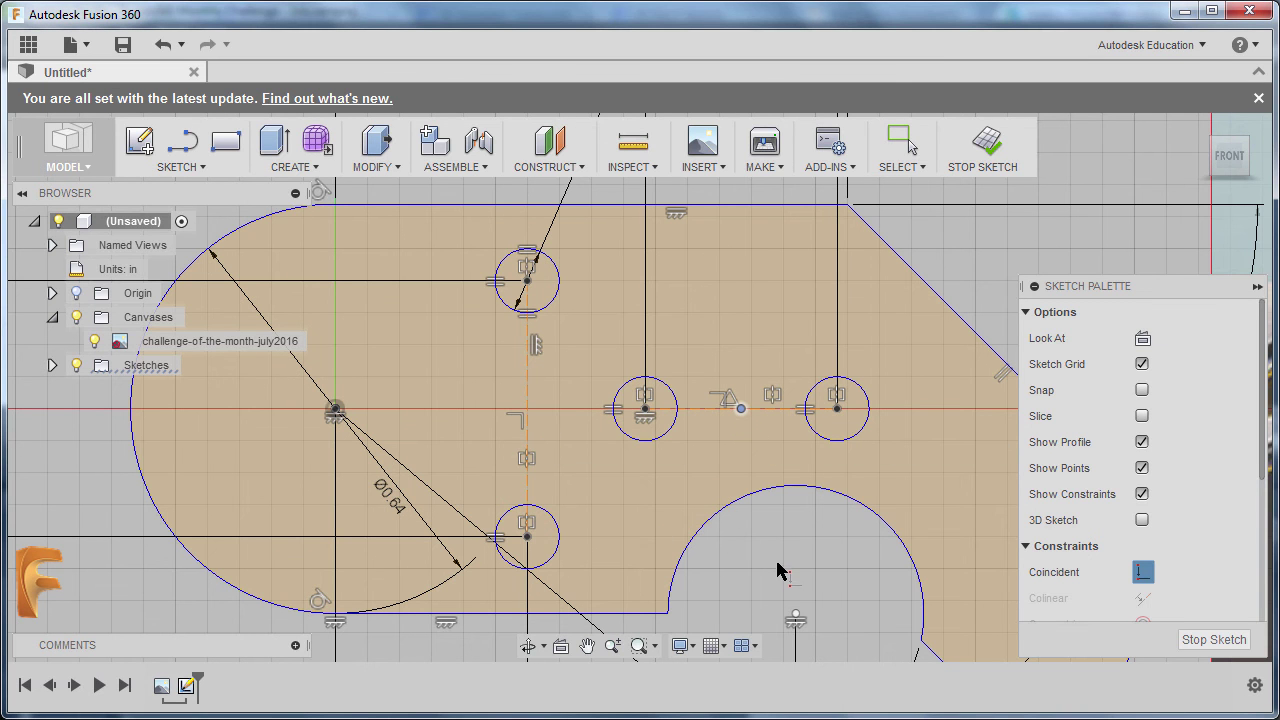
pyautogui.press('Escape')
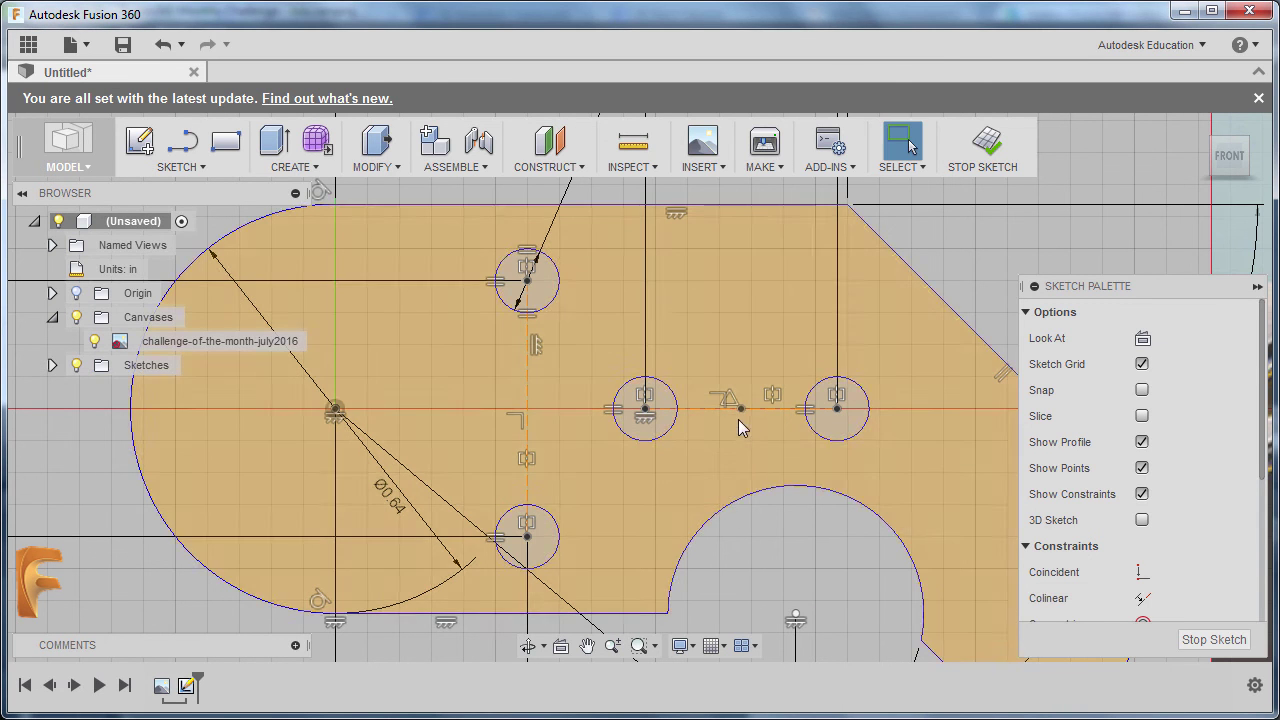
# Step: Apply a Midpoint constraint between the new point and the vertical construction line, centring the horizontal hole pair on the vertical pair, and recheck the holes
pyautogui.scroll(-3, 1167, 502)
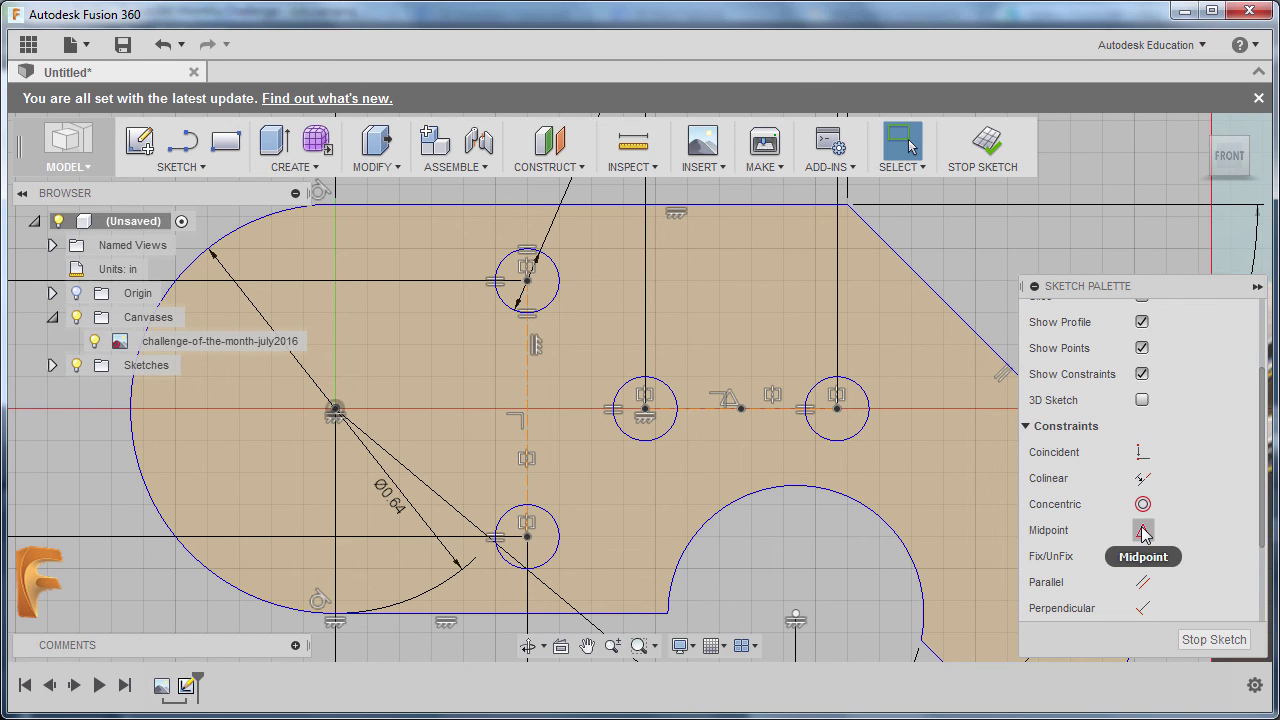
pyautogui.click(1143, 531)
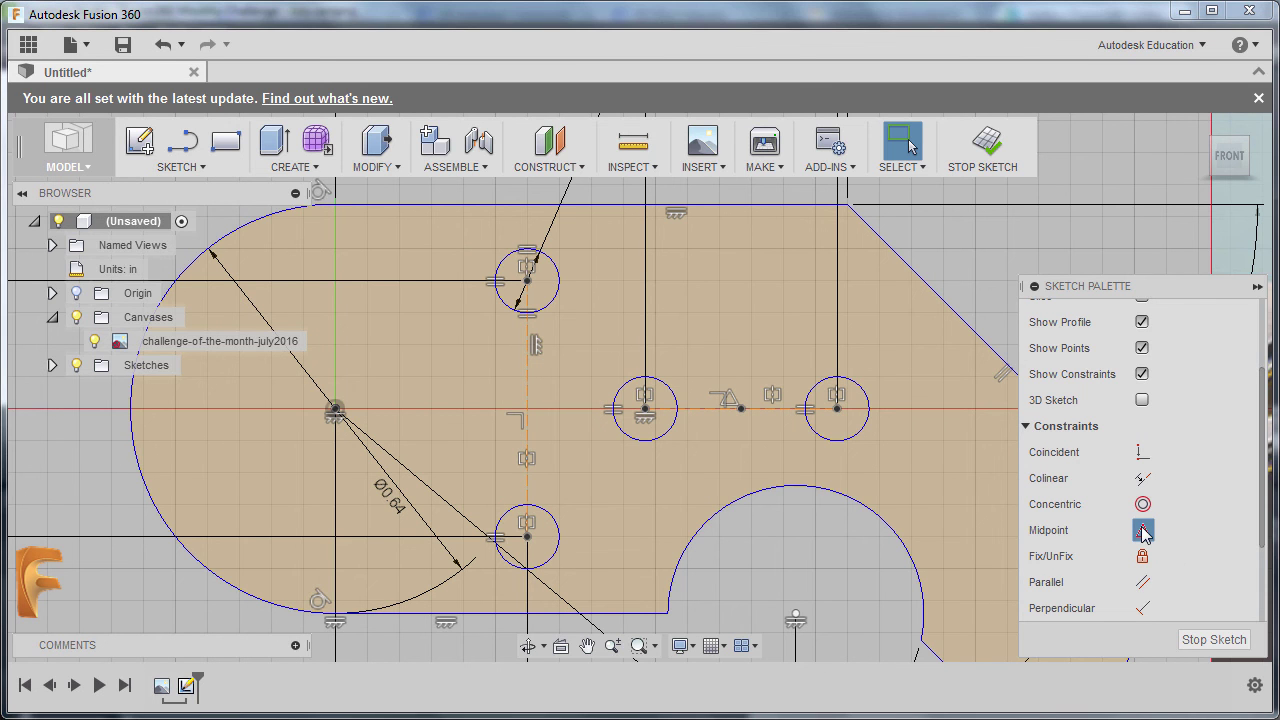
pyautogui.click(742, 409)
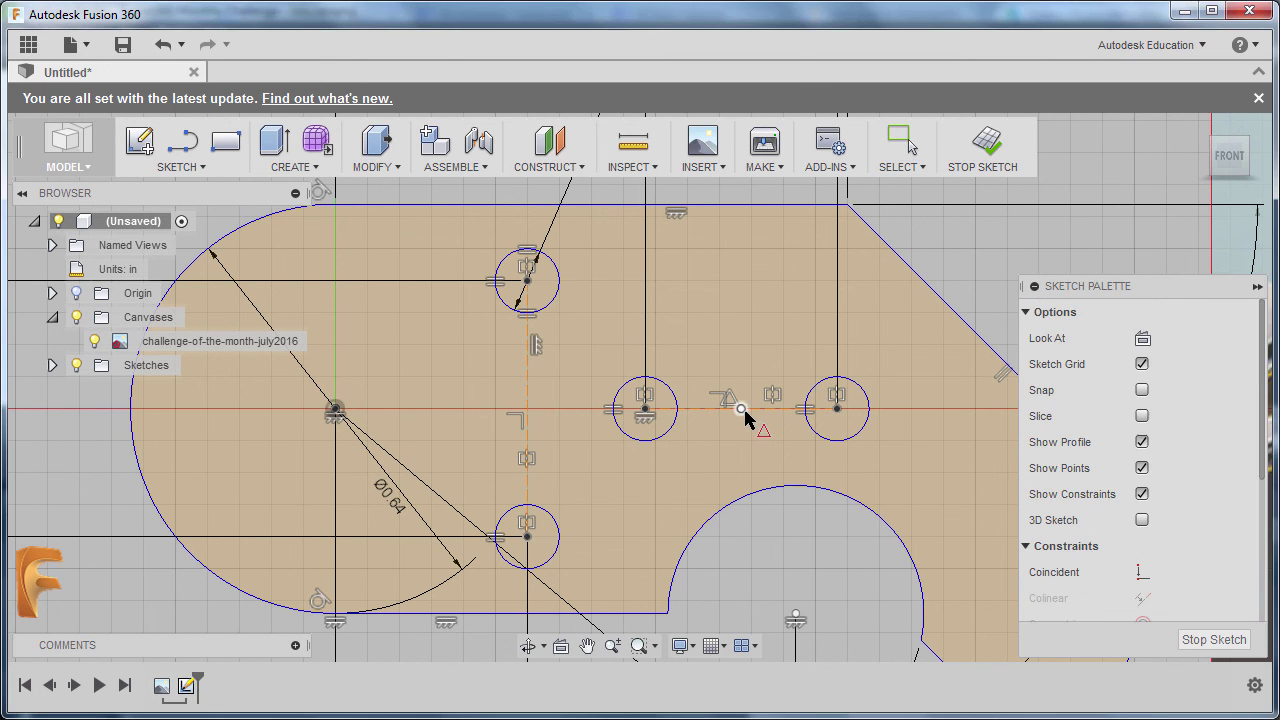
pyautogui.click(529, 386)
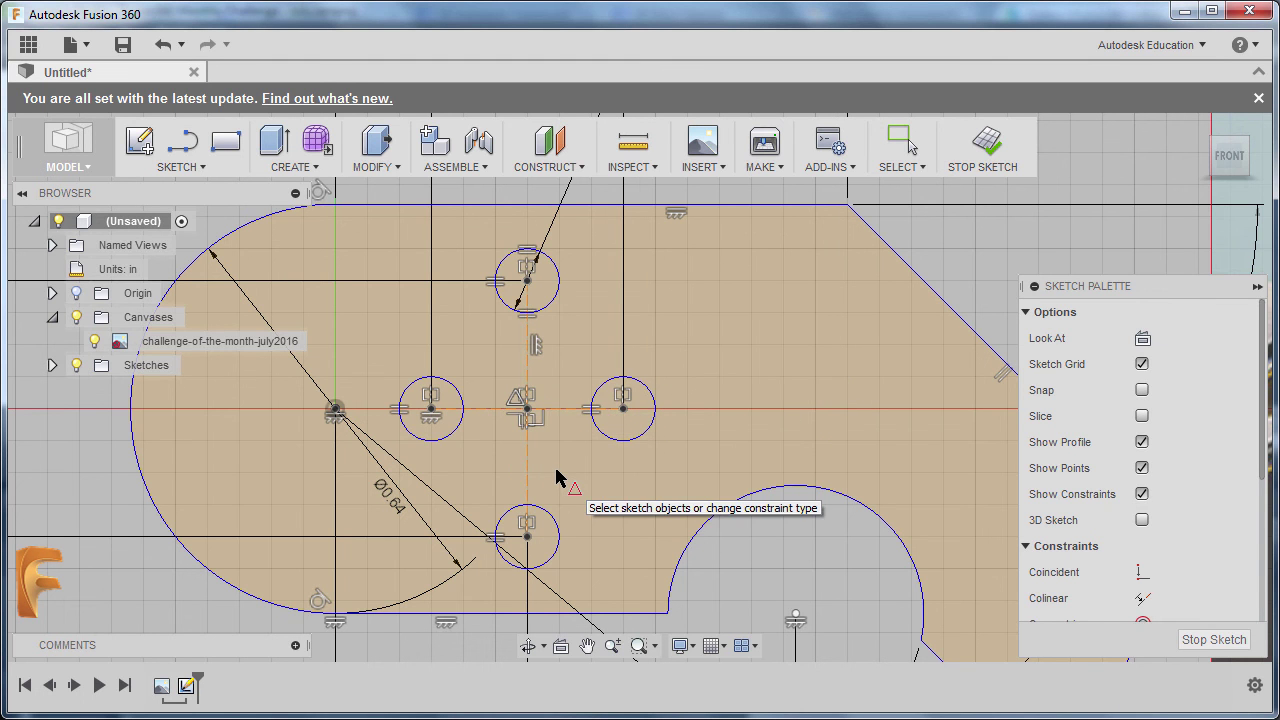
pyautogui.press('Escape')
pyautogui.click(656, 418)
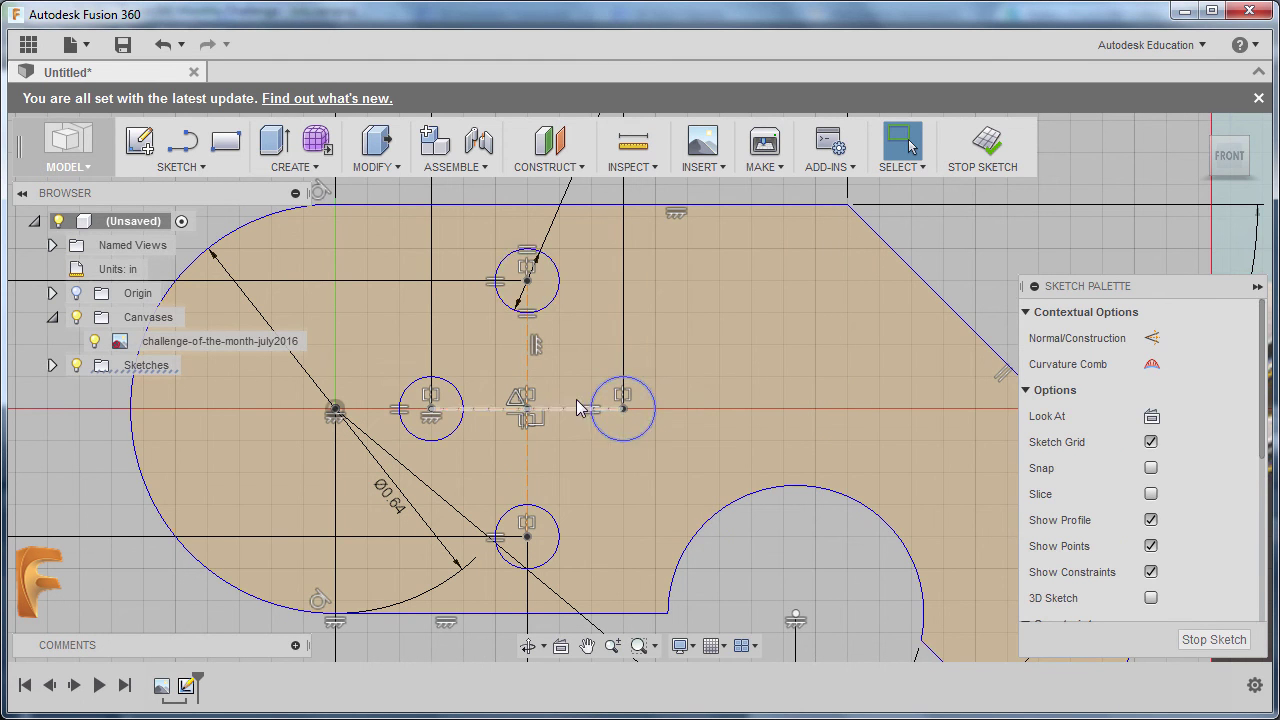
pyautogui.keyDown('ctrl'); pyautogui.click(456, 390); pyautogui.keyUp('ctrl')
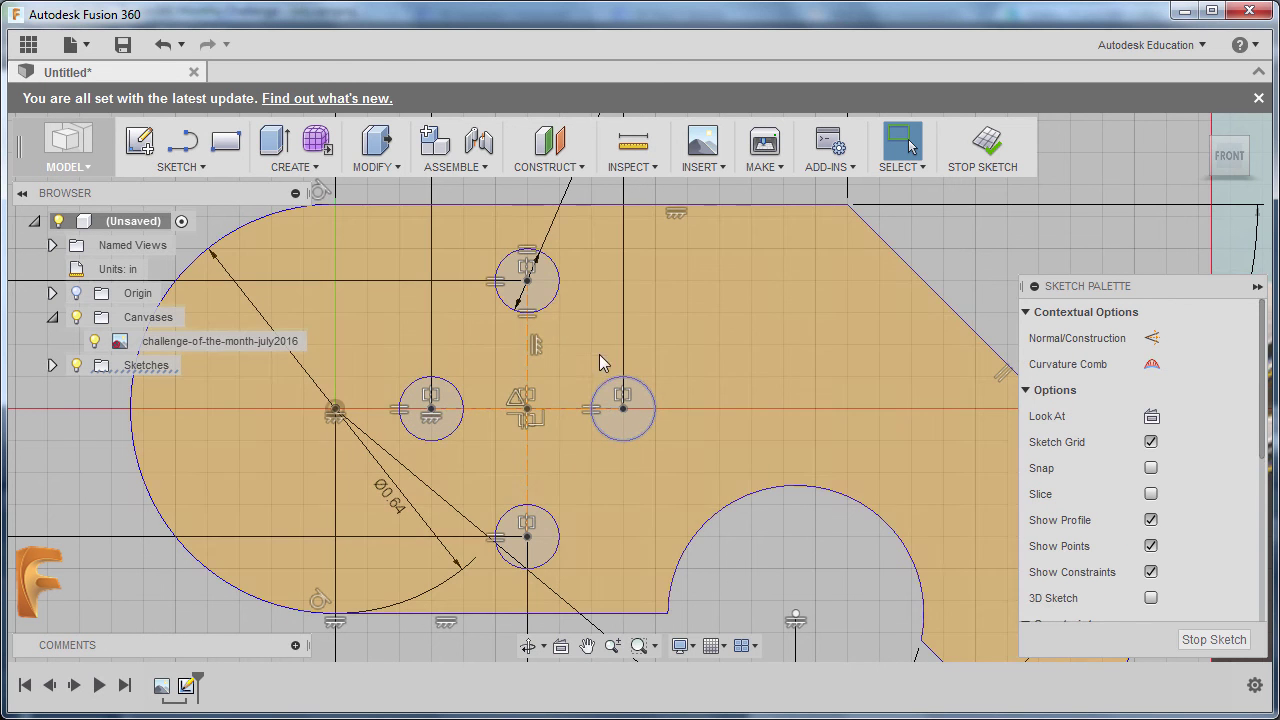
# Step: Start extruding the profile around the four holes to one side with a distance of 0.25 in
pyautogui.scroll(-2, 604, 370)
pyautogui.scroll(-3, 604, 370)
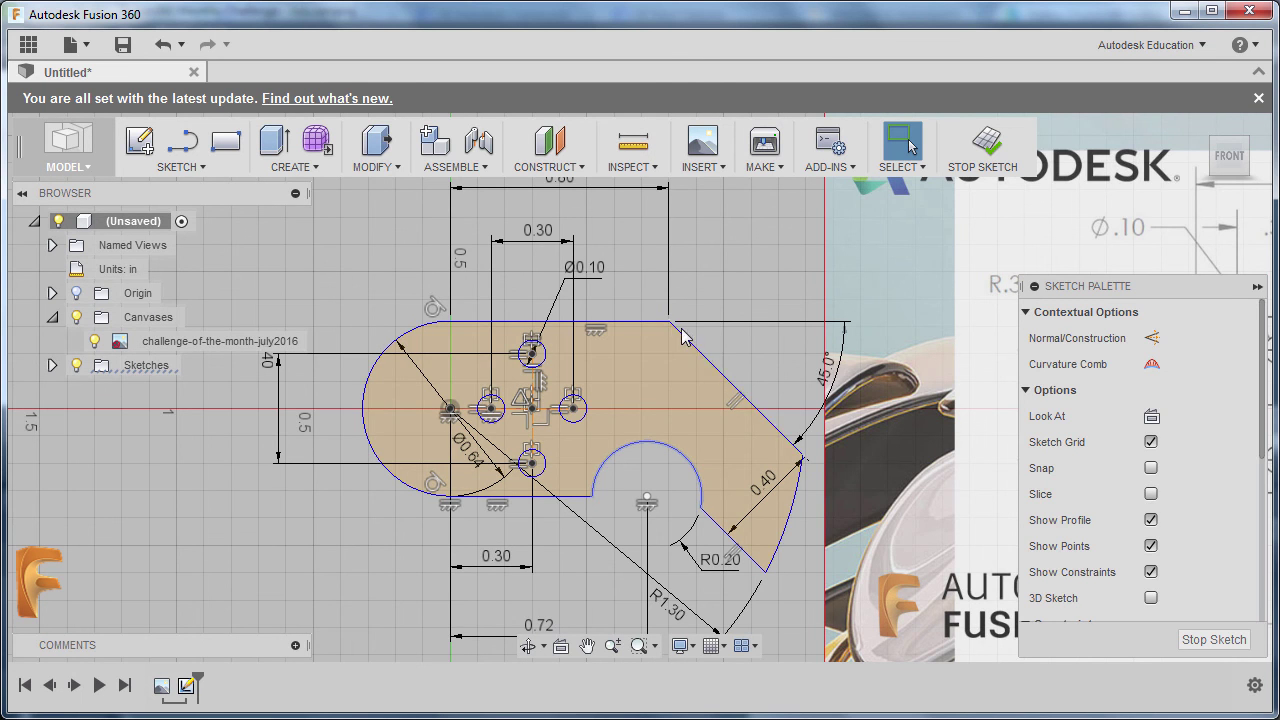
pyautogui.scroll(-3, 721, 315)
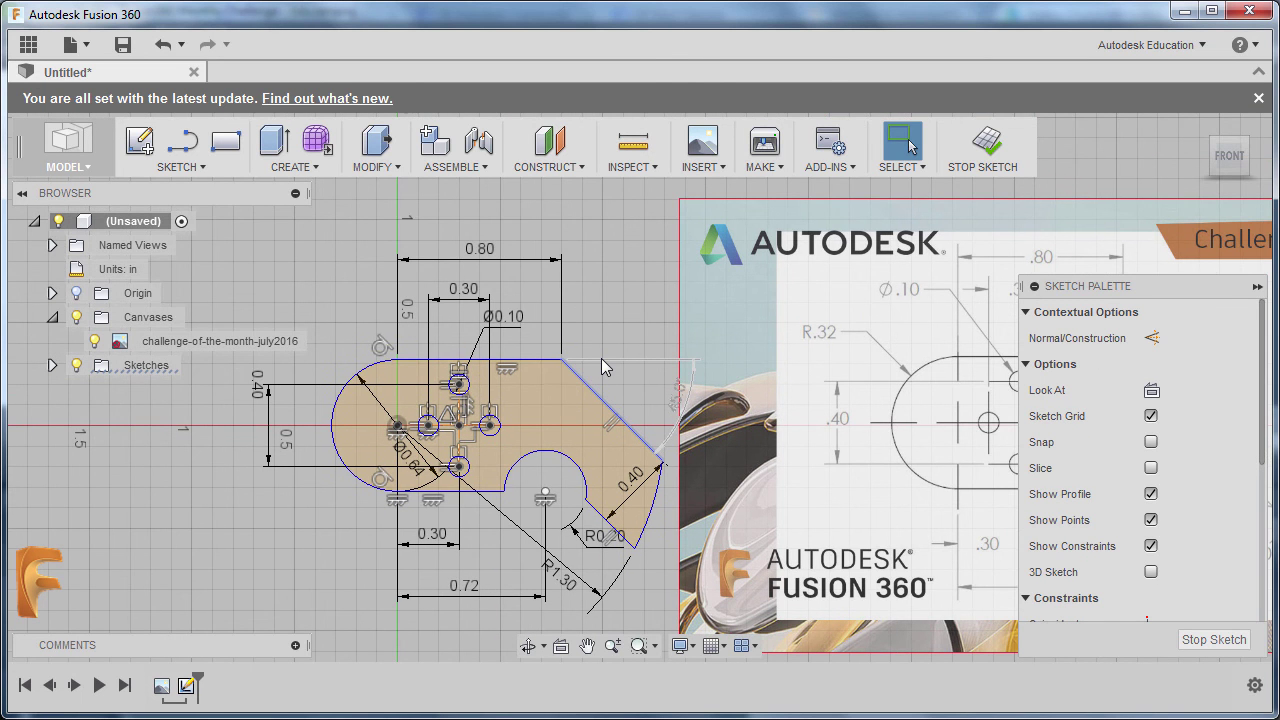
pyautogui.press('e')
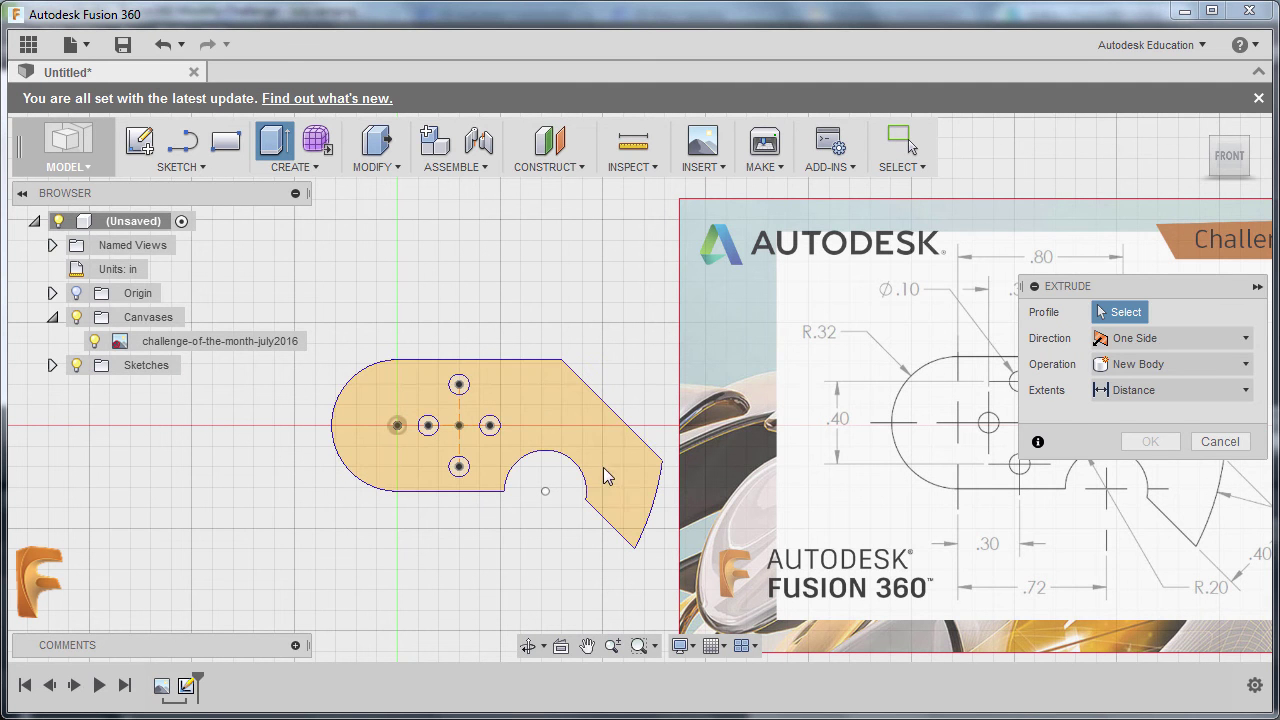
pyautogui.click(549, 414)
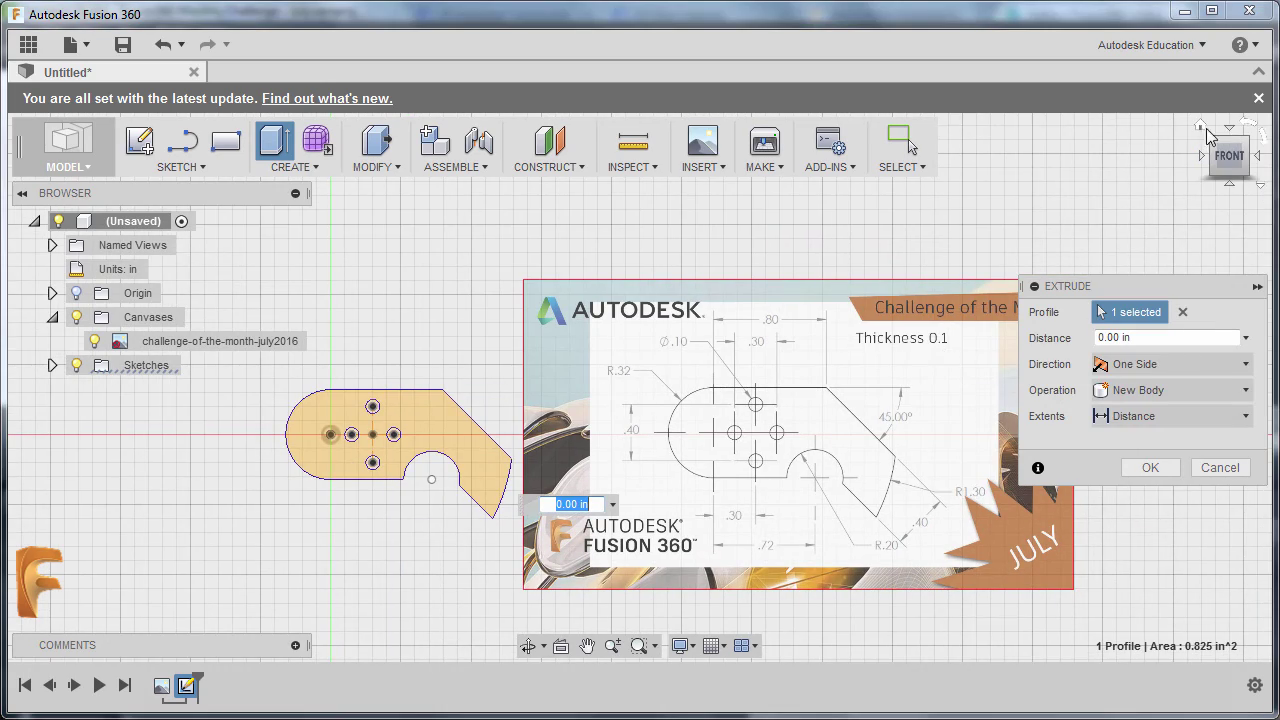
pyautogui.click(1201, 127)
pyautogui.scroll(5, 455, 312)
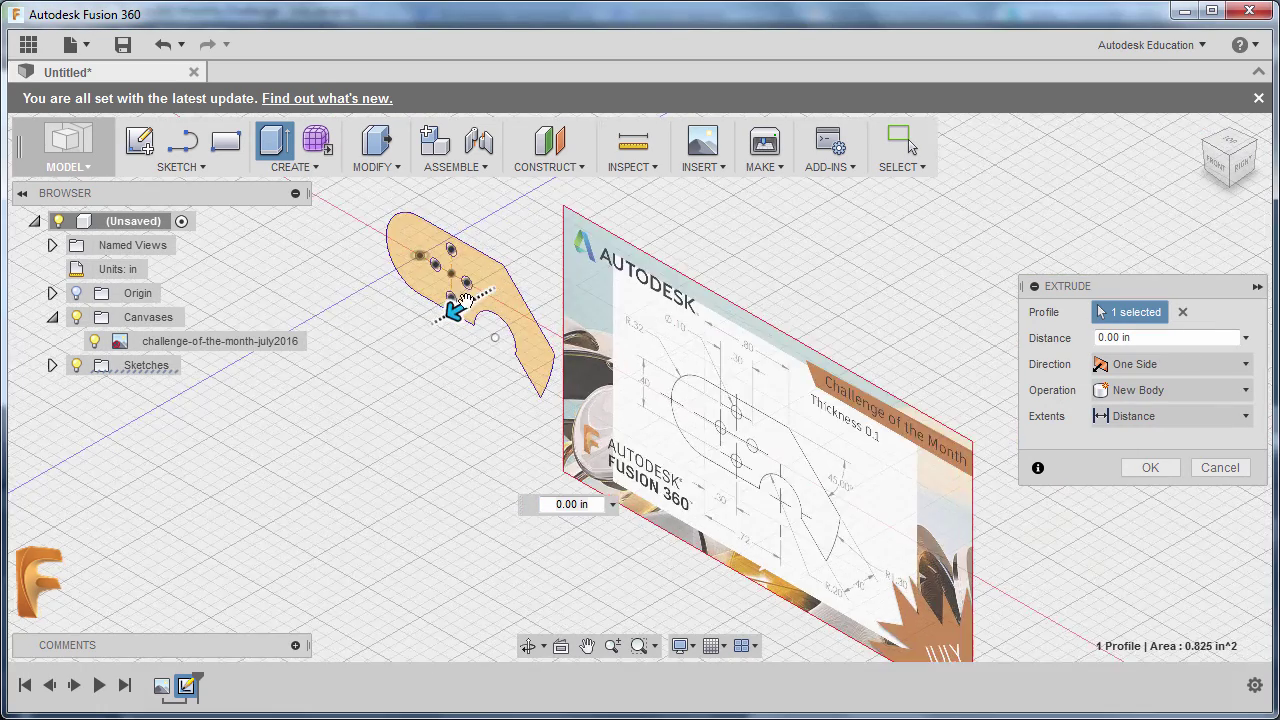
pyautogui.moveTo(465, 303); pyautogui.dragTo(491, 443, button='middle')
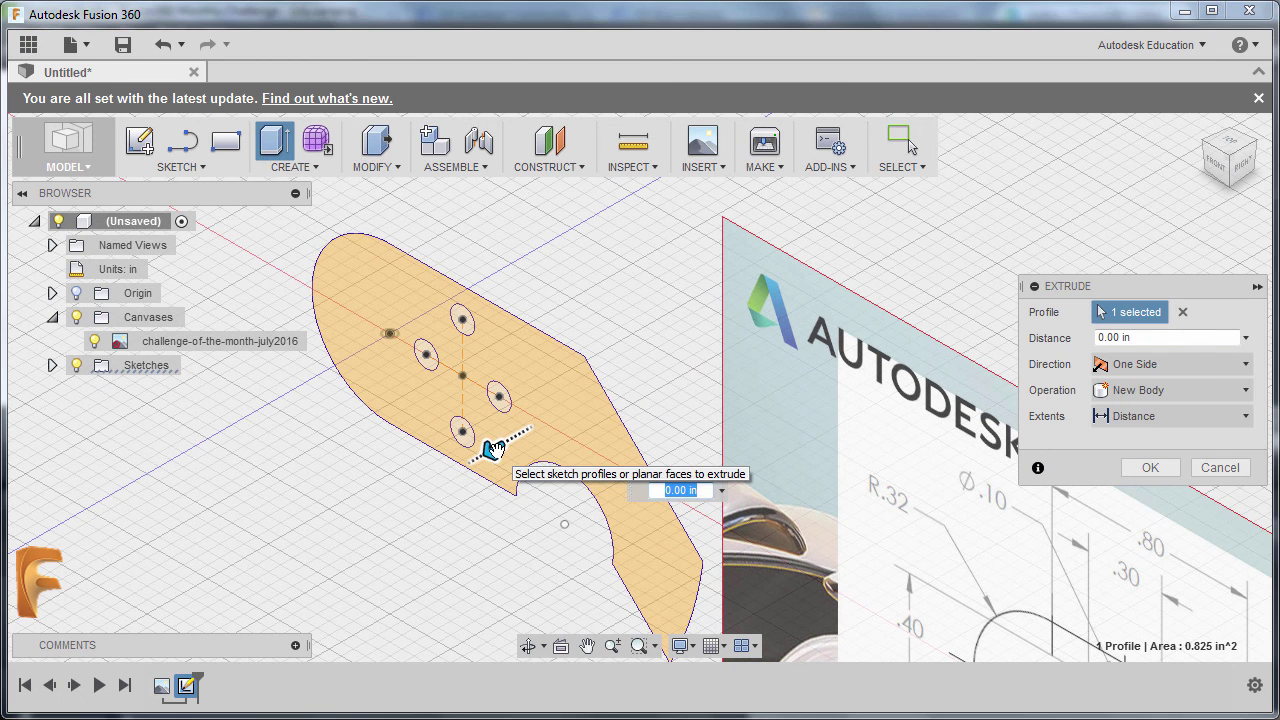
pyautogui.write('0.25')
pyautogui.press('Return')
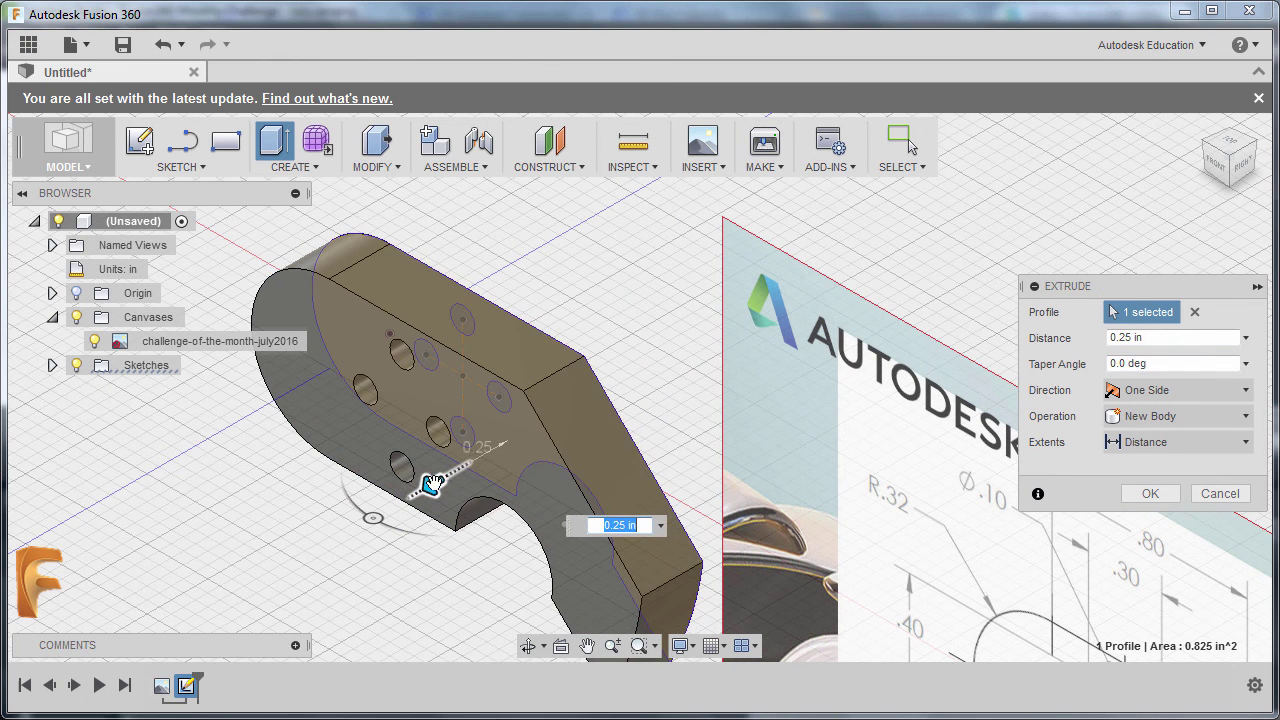
# Step: Make the extrusion symmetric with a distance of .1/2 in and create it as a new body
pyautogui.click(1192, 400)
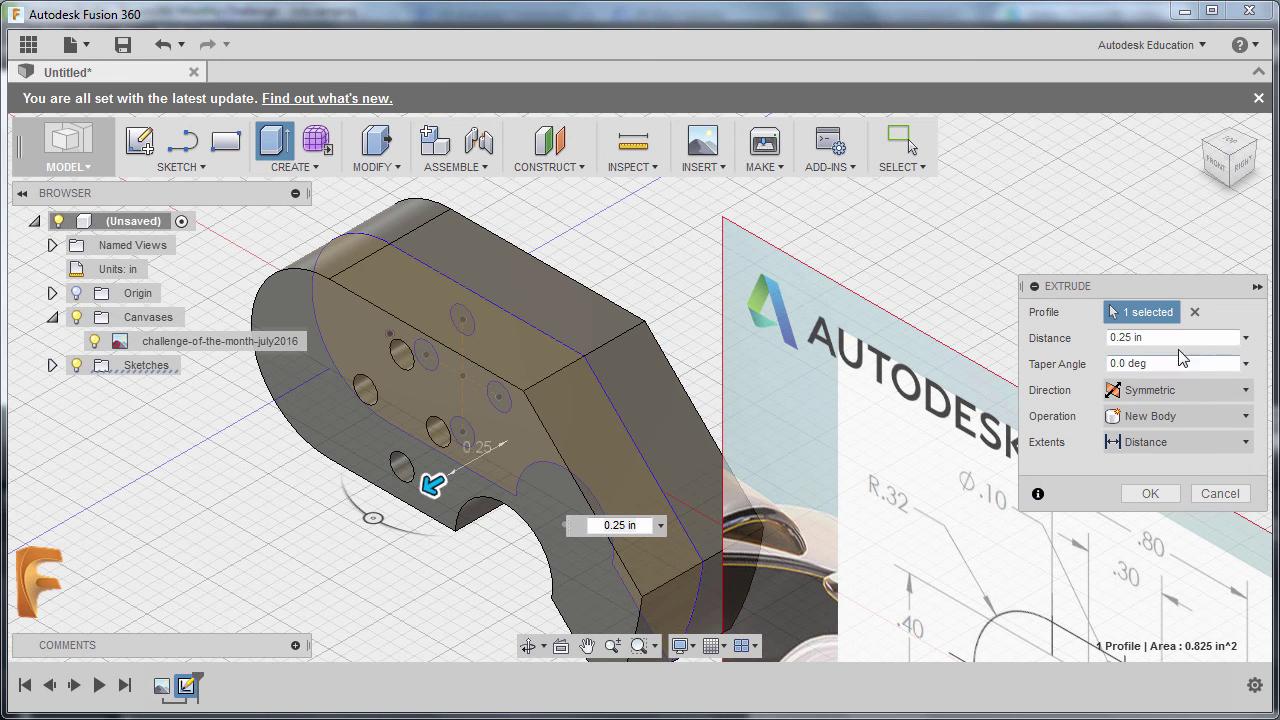
pyautogui.write('.1/2')
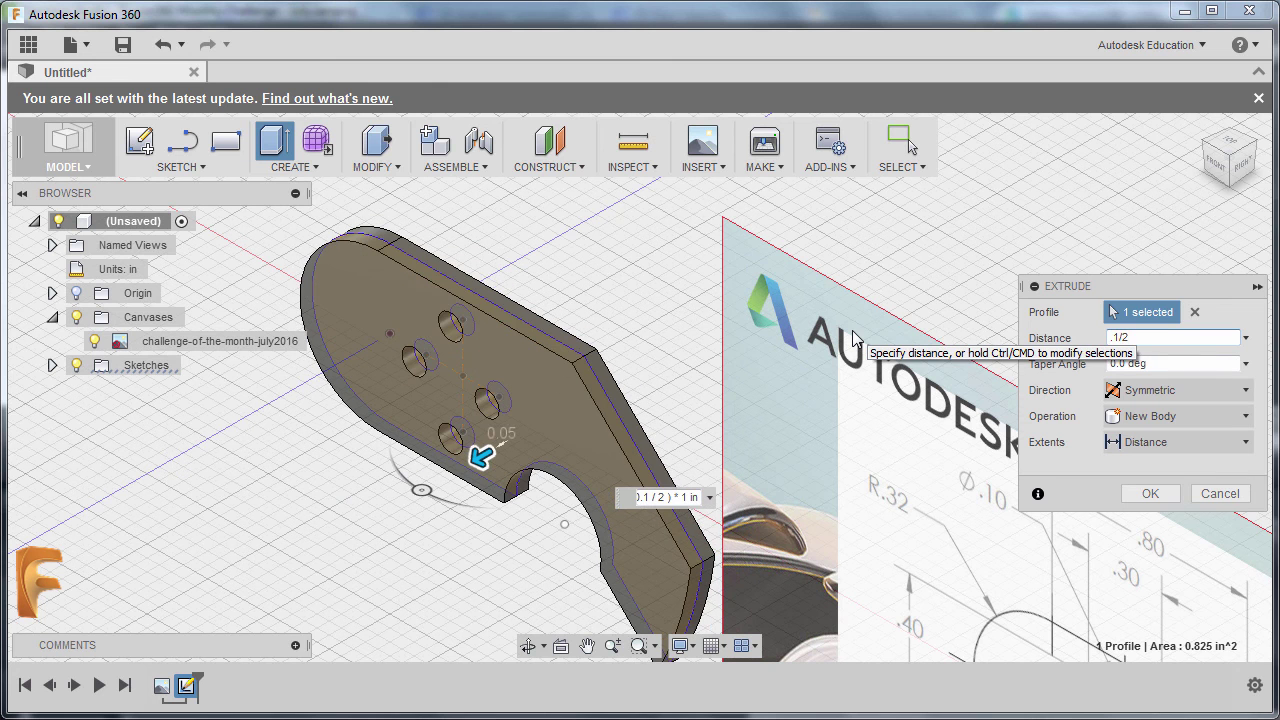
pyautogui.click(1149, 494)
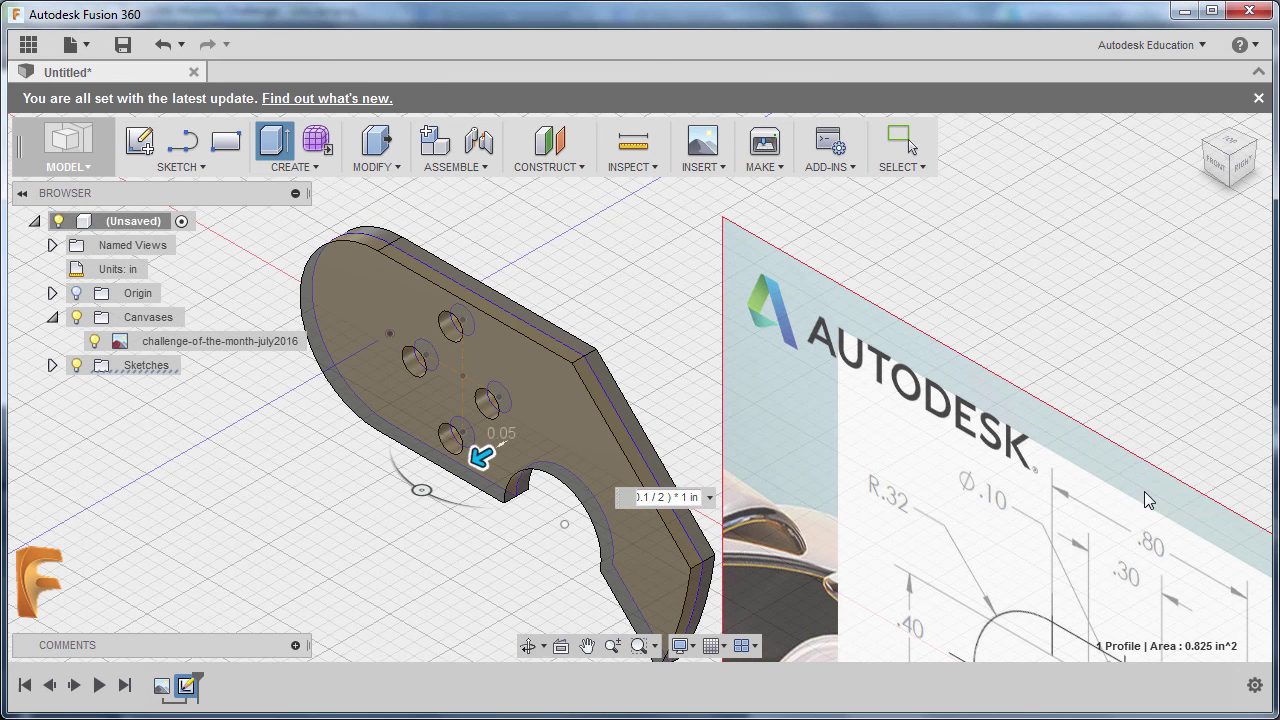
# Step: Check the plate's thickness at its upper corner edge and inspect the finished body beside the reference drawing
pyautogui.scroll(4, 561, 350)
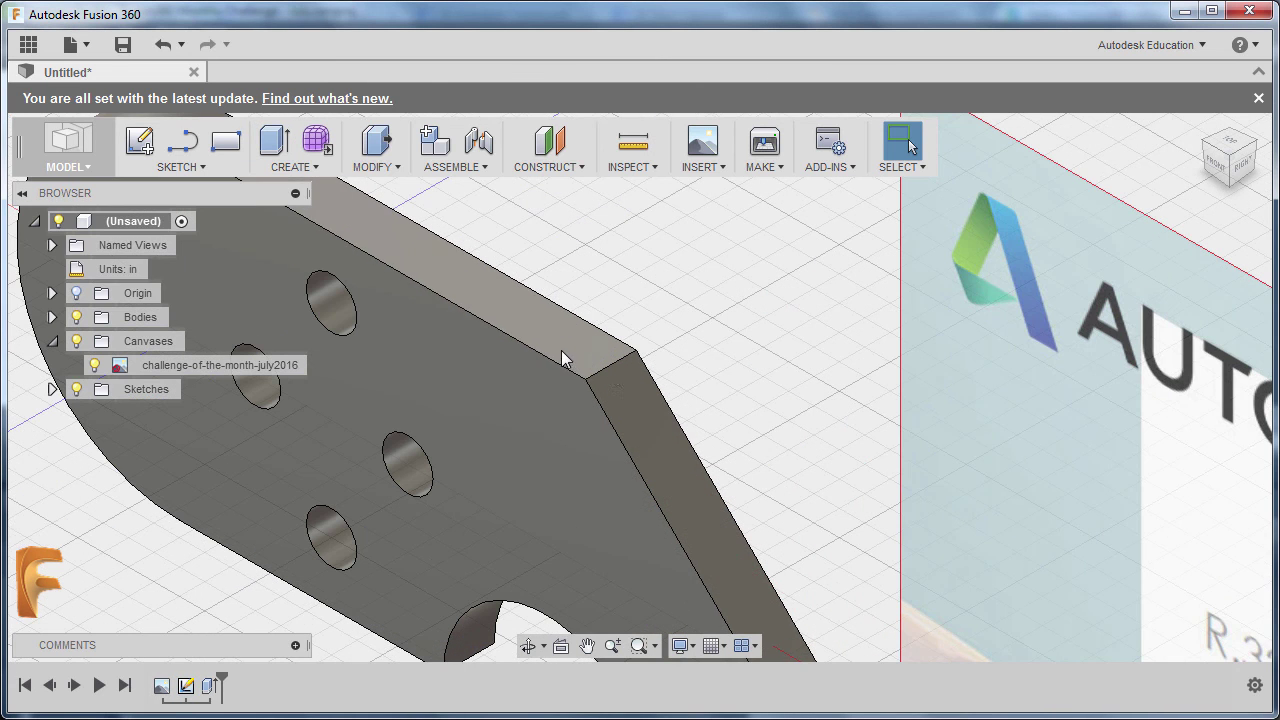
pyautogui.click(625, 359)
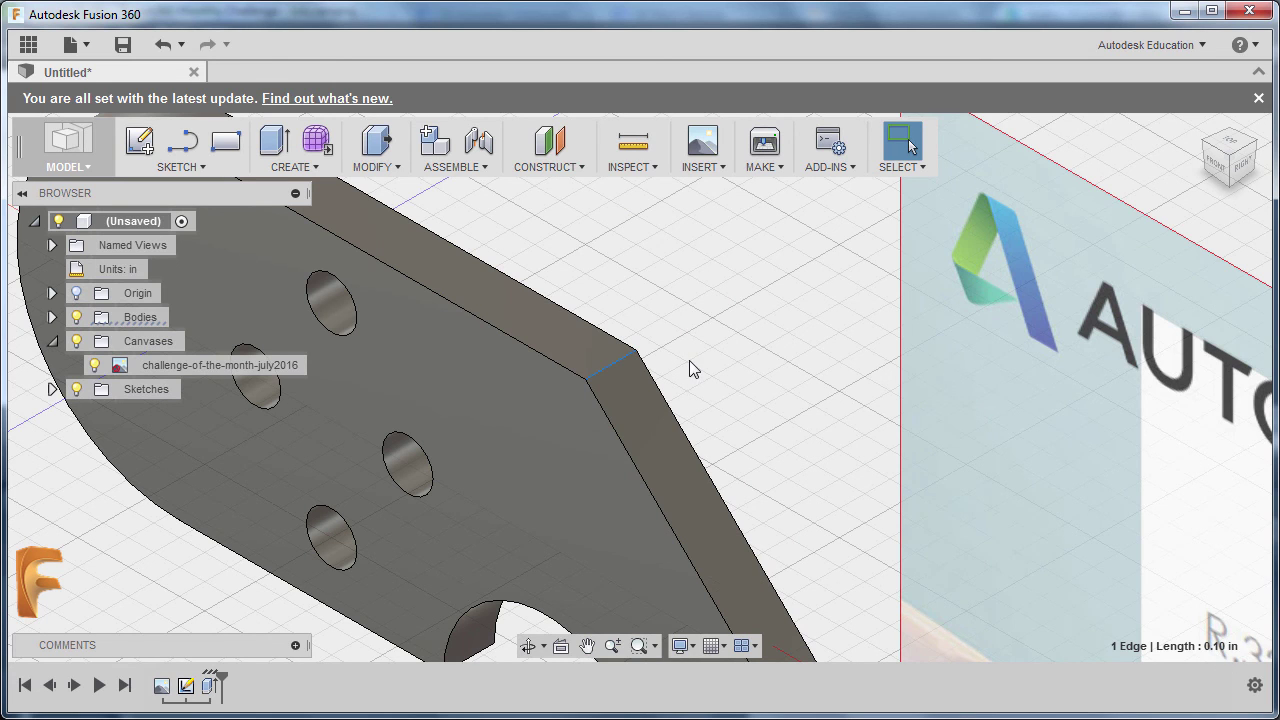
pyautogui.scroll(-5, 690, 362)
pyautogui.keyDown('shift'); pyautogui.moveTo(674, 363); pyautogui.dragTo(612, 386, button='middle'); pyautogui.keyUp('shift')
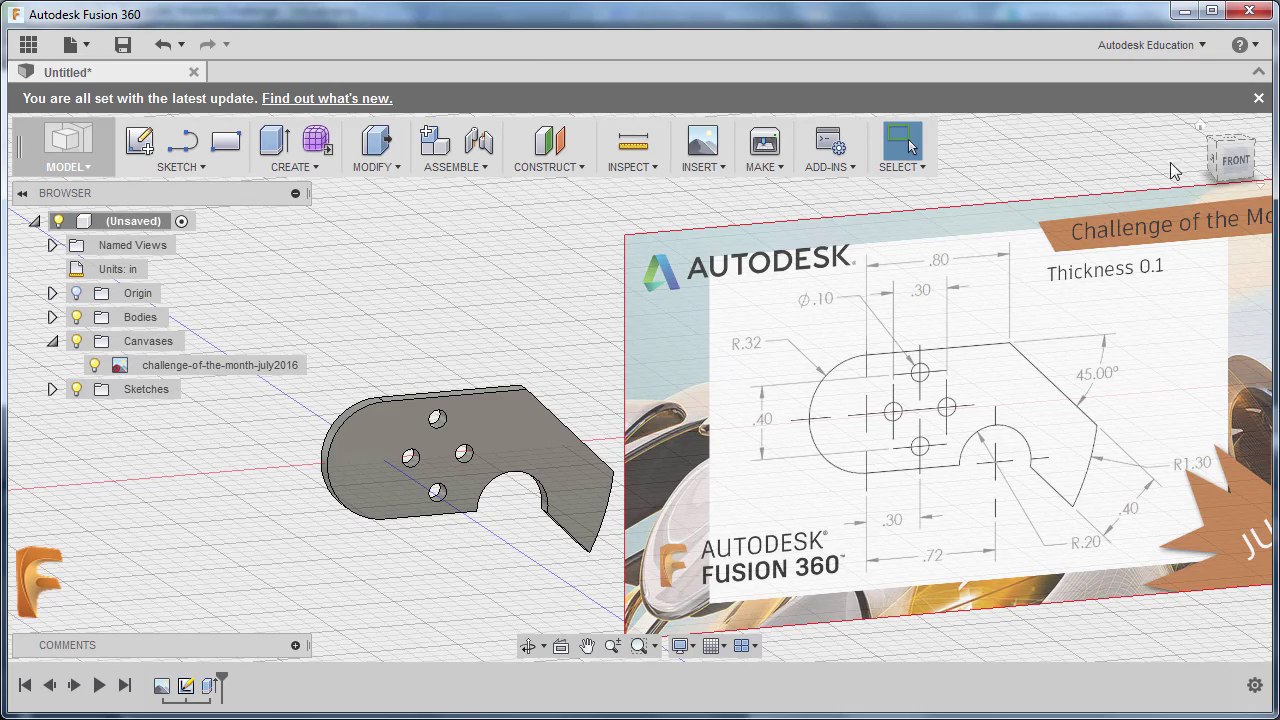
pyautogui.click(1200, 125)
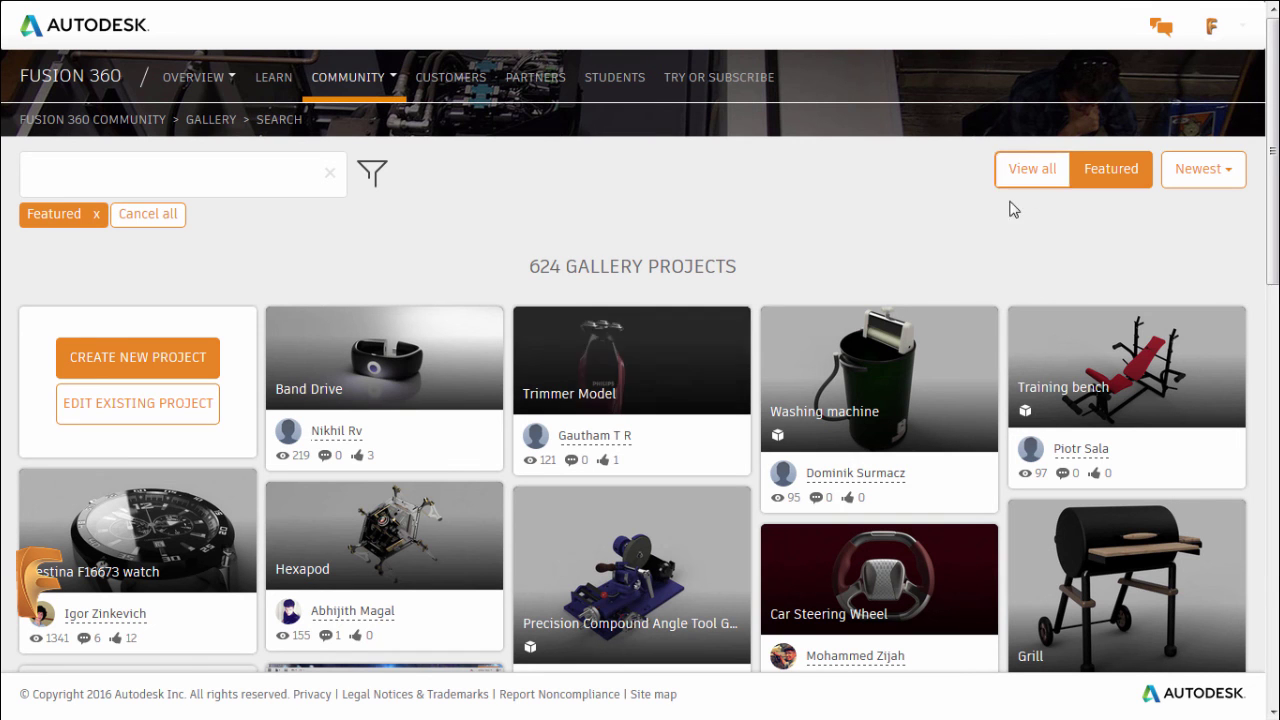
# Step: Switch to the Autodesk Fusion 360 Gallery and create a new project tagged #Fusion360MonthlyChallenge and #StudentExpert
pyautogui.click(1212, 38)
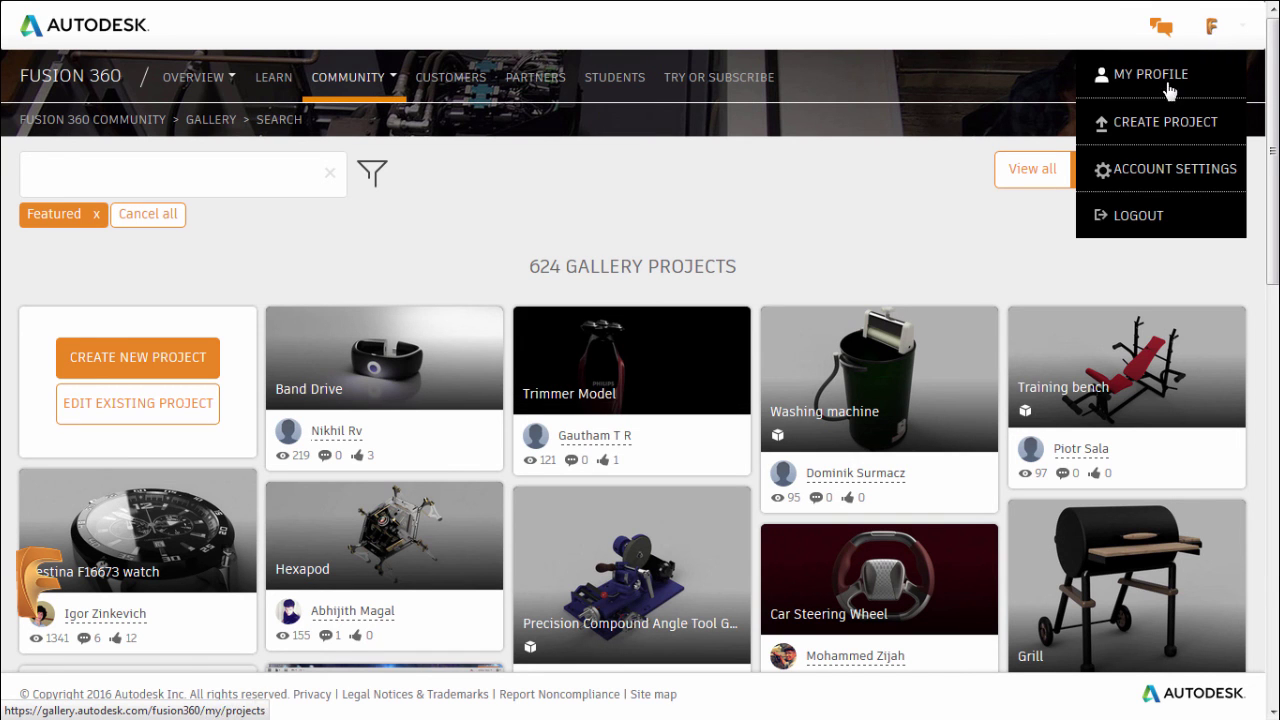
pyautogui.click(1160, 122)
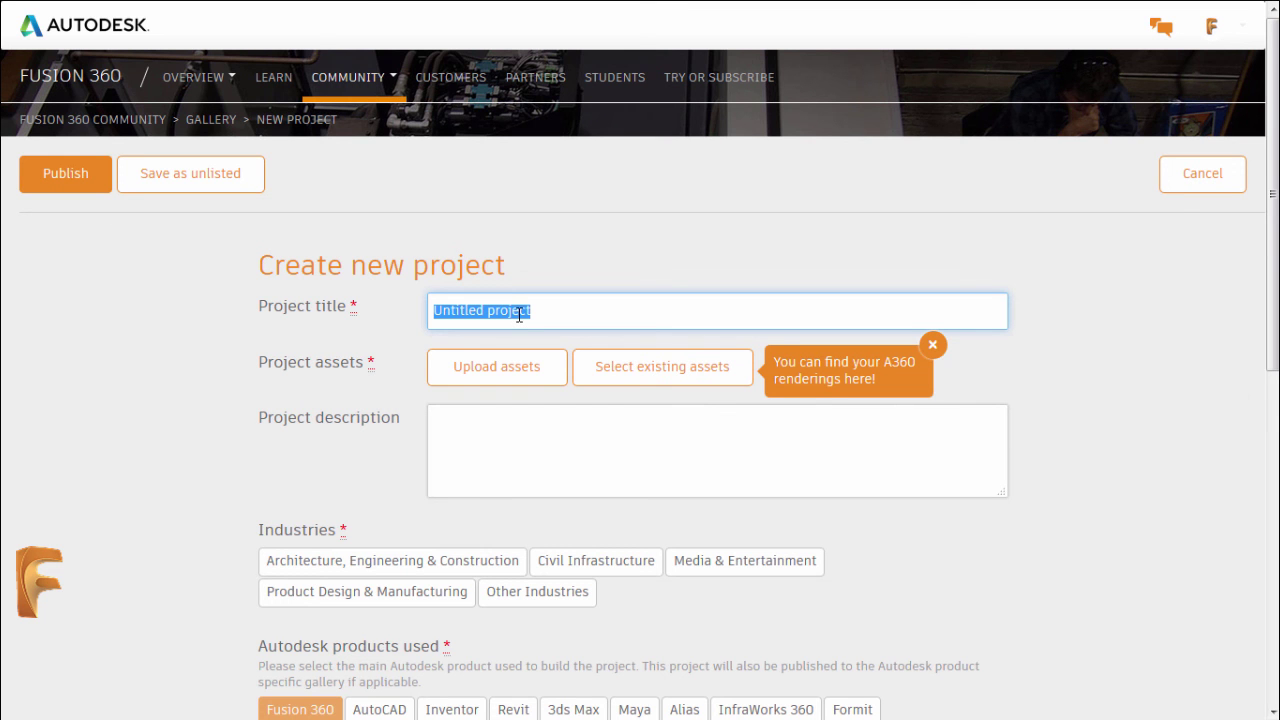
pyautogui.scroll(-5, 519, 316)
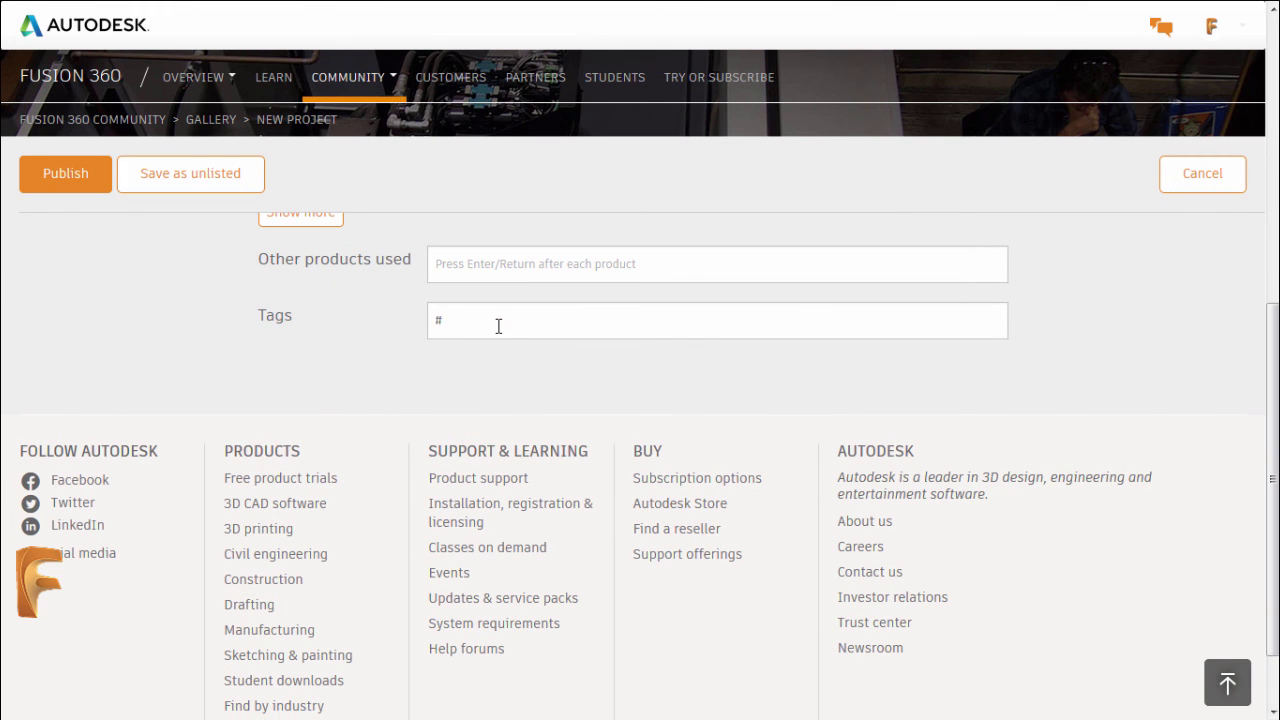
pyautogui.write('Fusion360MO')
pyautogui.press('BackSpace')
pyautogui.write('onthlyChallenge')
pyautogui.press('Return')
pyautogui.write('#StudentE')
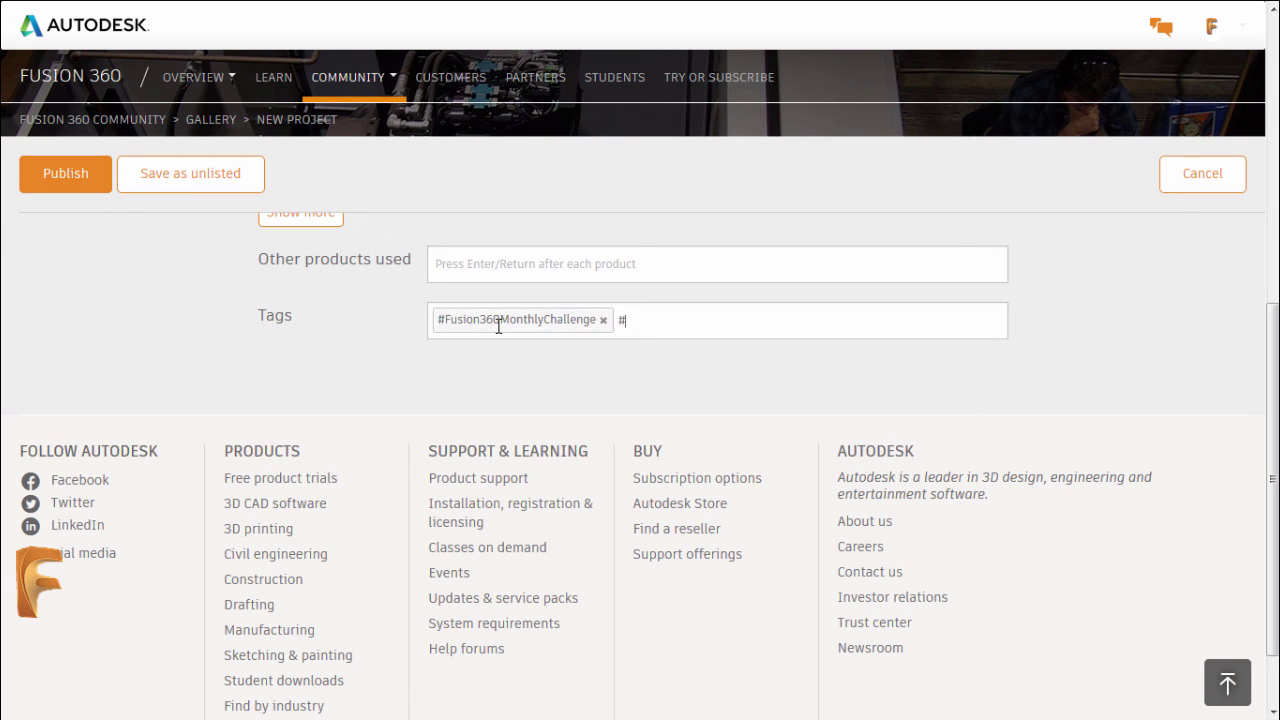
pyautogui.write('xpert')
pyautogui.press('Return')
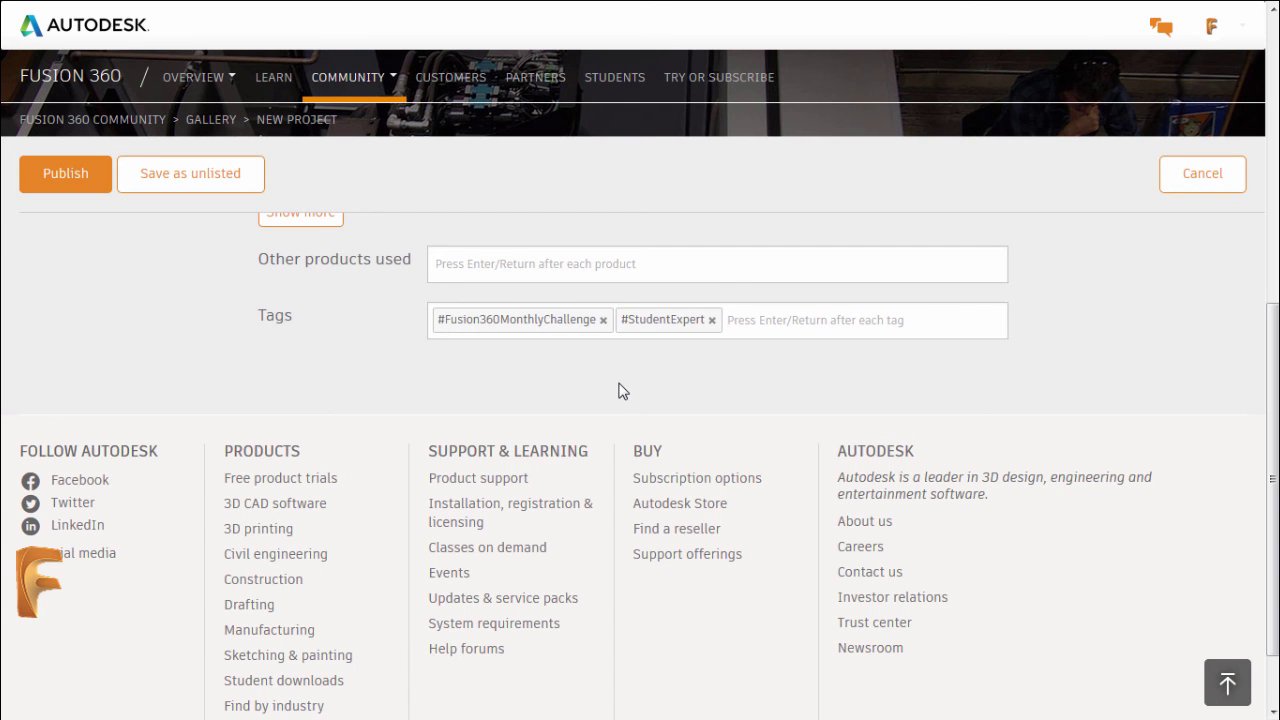
pyautogui.scroll(5, 620, 390)
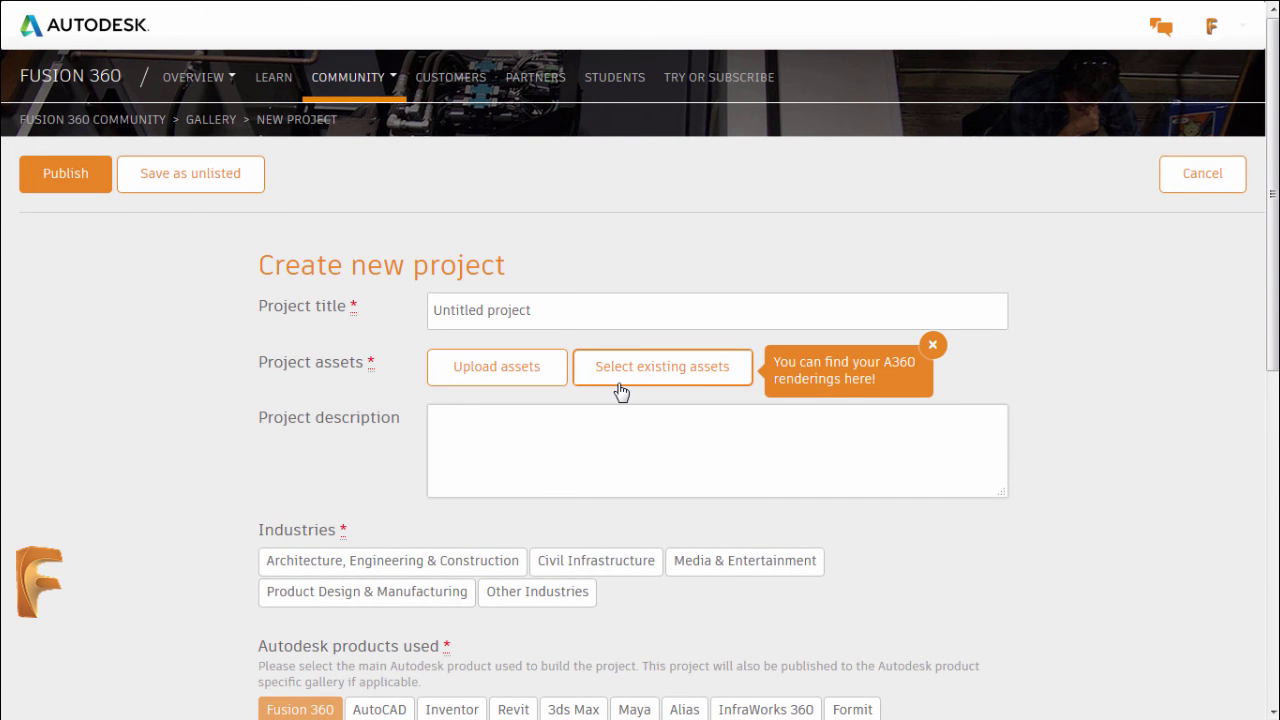